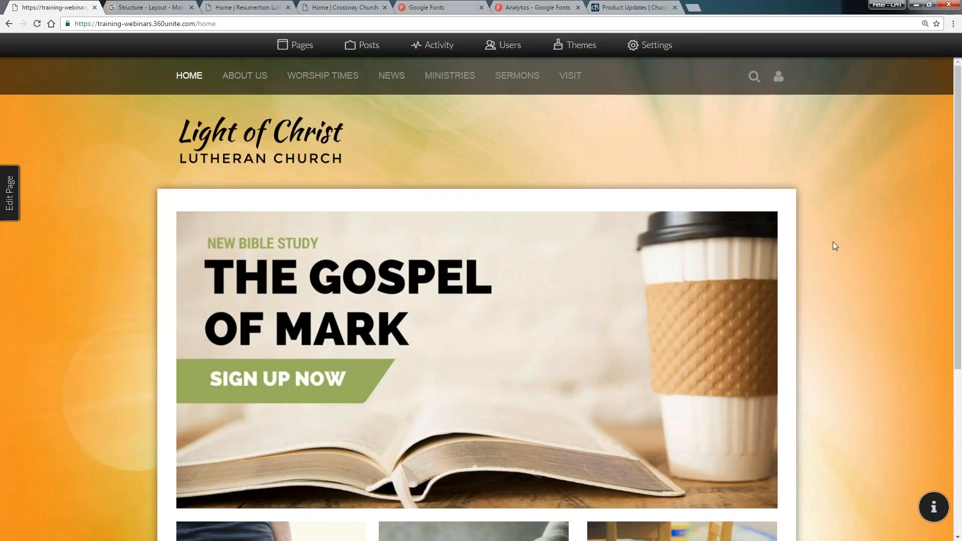
Browse the site's Settings, Users and Mailing Lists admin pages
{"action": "scroll", "coordinate": [834, 250], "scroll_direction": "down", "scroll_amount": 1}
{"action": "scroll", "coordinate": [836, 258], "scroll_direction": "up", "scroll_amount": 1}
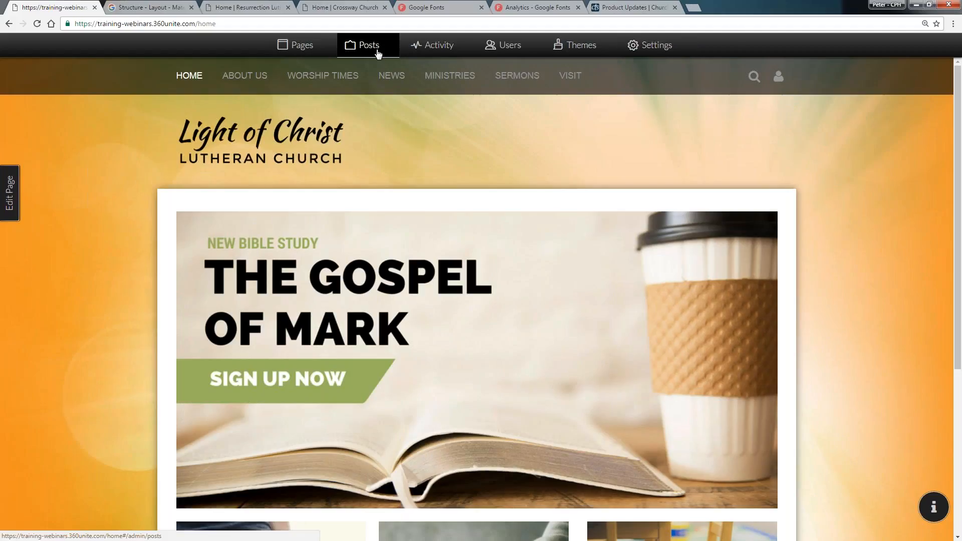
{"action": "mouse_move", "coordinate": [441, 68]}
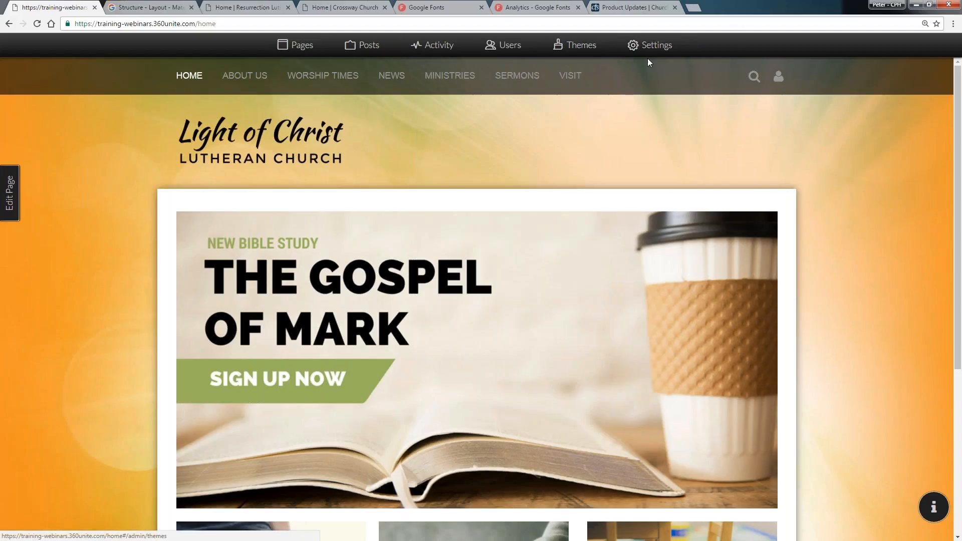
{"action": "left_click", "coordinate": [650, 50]}
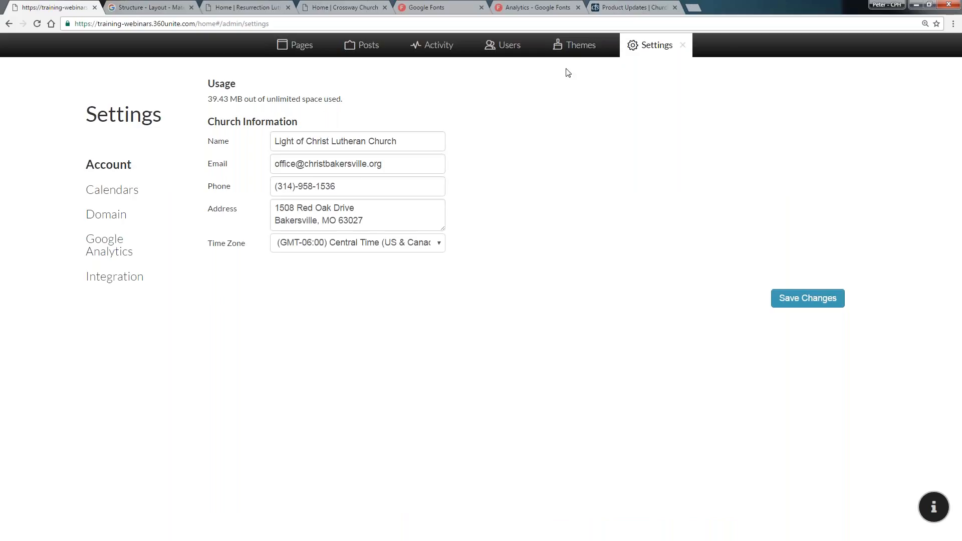
{"action": "left_click", "coordinate": [506, 50]}
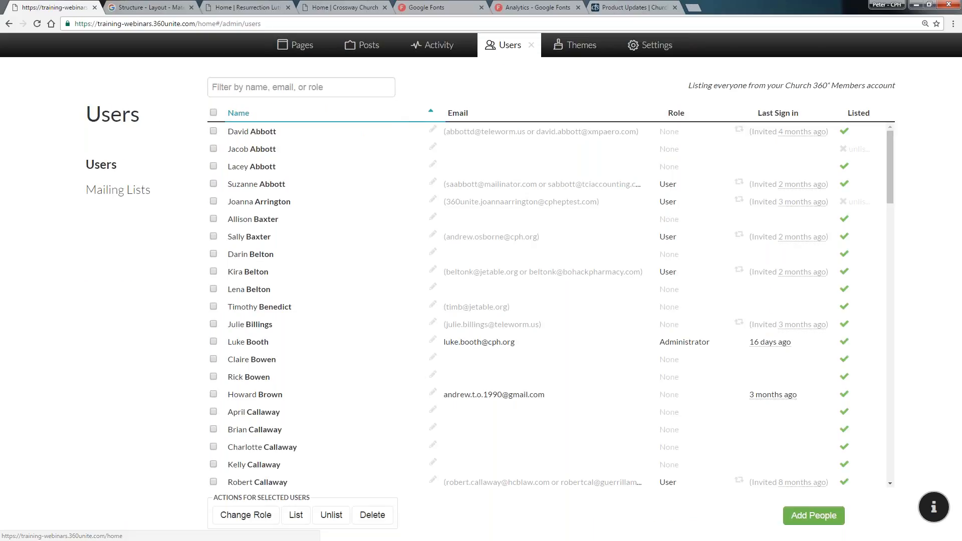
{"action": "scroll", "coordinate": [400, 129], "scroll_direction": "down", "scroll_amount": 3}
{"action": "scroll", "coordinate": [401, 131], "scroll_direction": "down", "scroll_amount": 6}
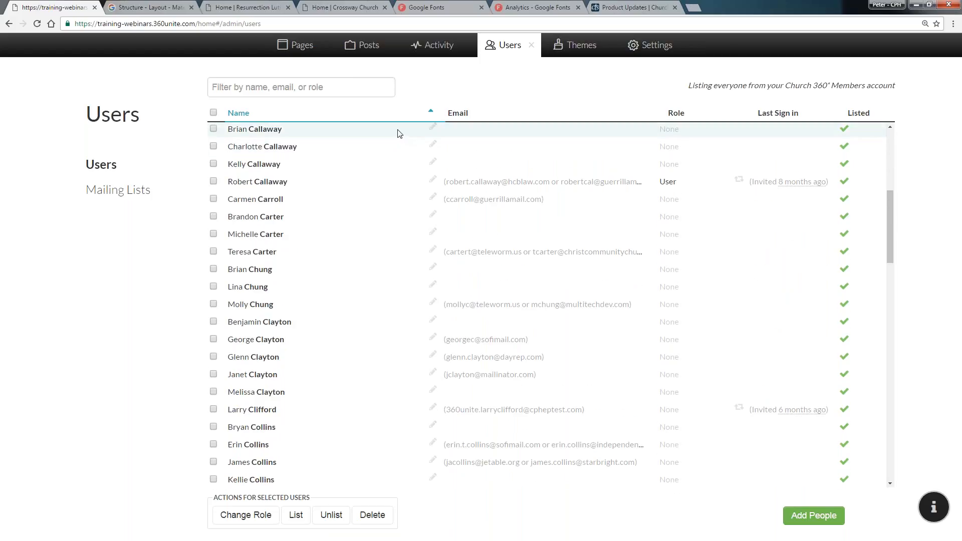
{"action": "left_click", "coordinate": [145, 193]}
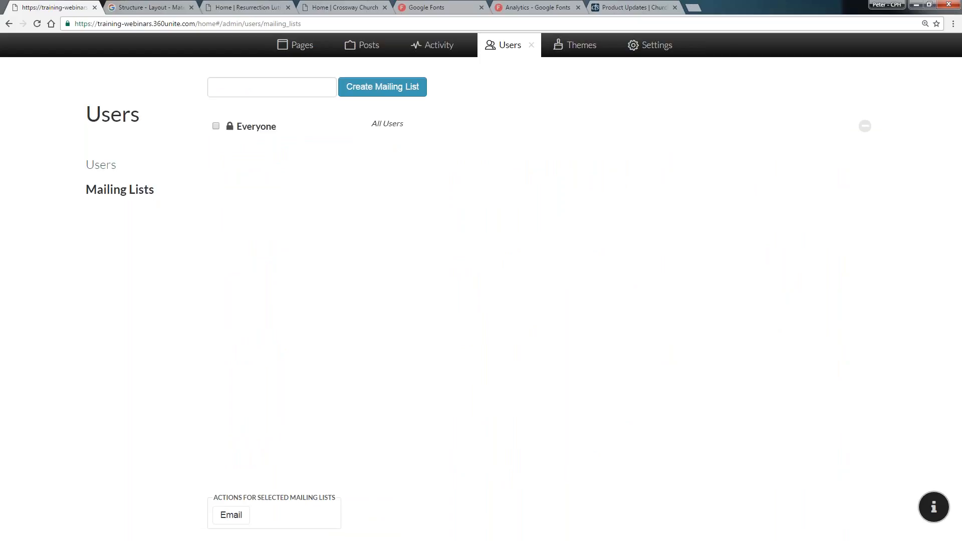
{"action": "left_click", "coordinate": [122, 172]}
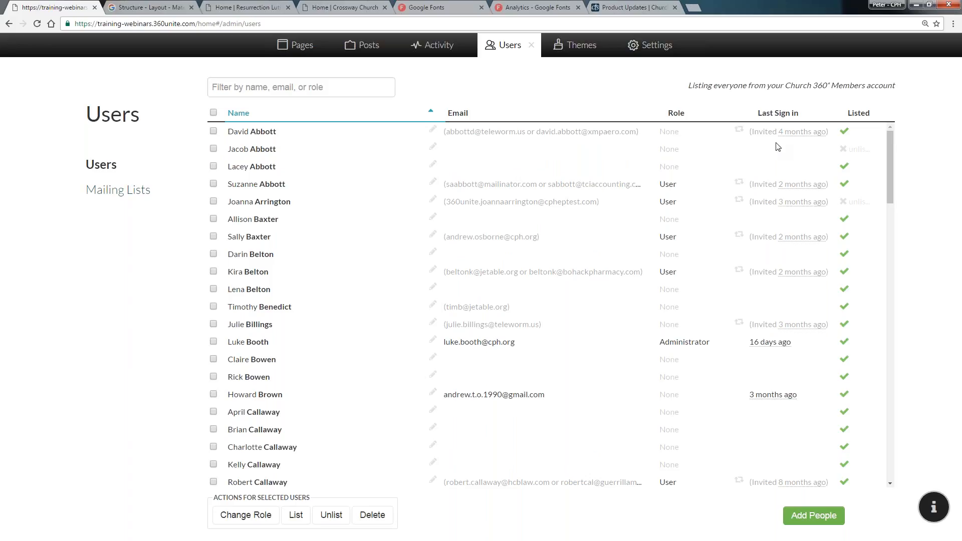
Reopen the Users page and change the first listed user's role to Designer
{"action": "left_click", "coordinate": [532, 46]}
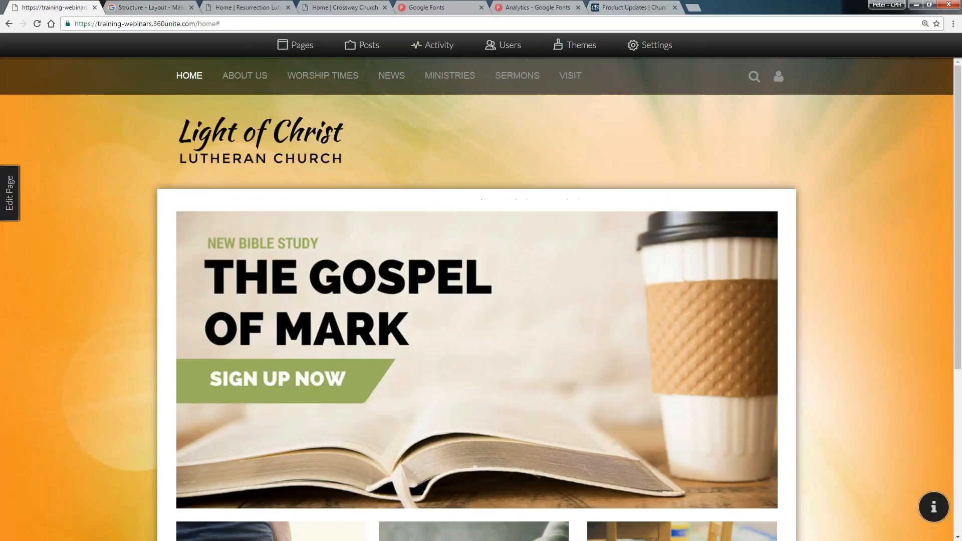
{"action": "mouse_move", "coordinate": [415, 77]}
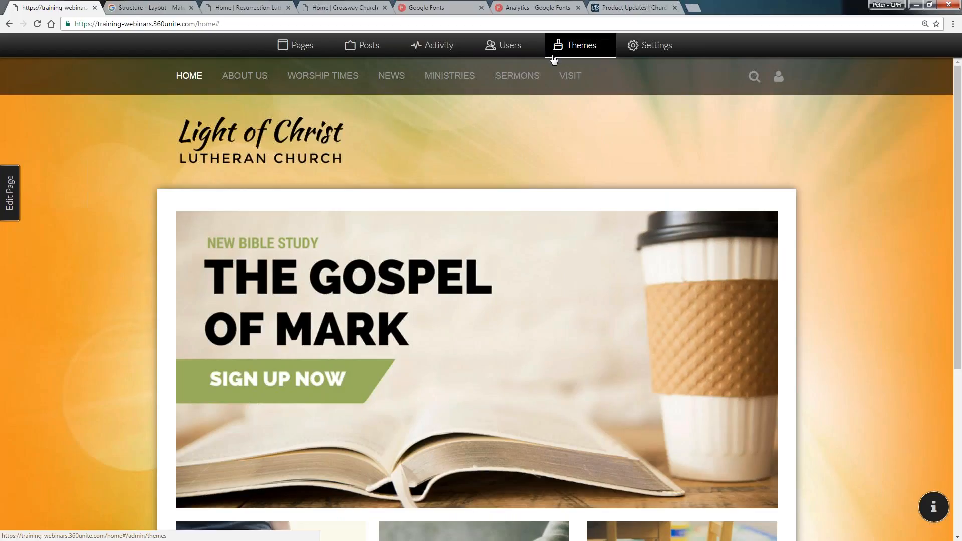
{"action": "left_click", "coordinate": [519, 53]}
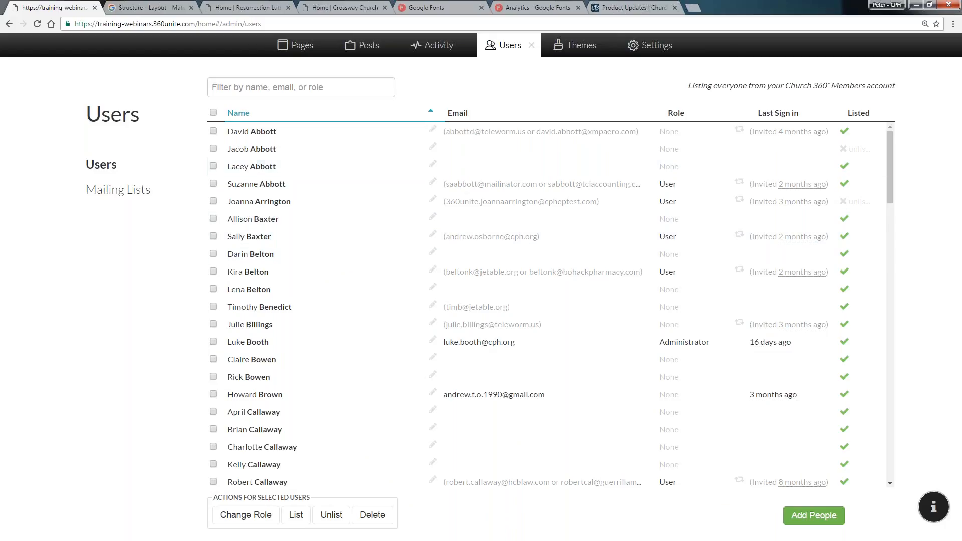
{"action": "left_click", "coordinate": [213, 132]}
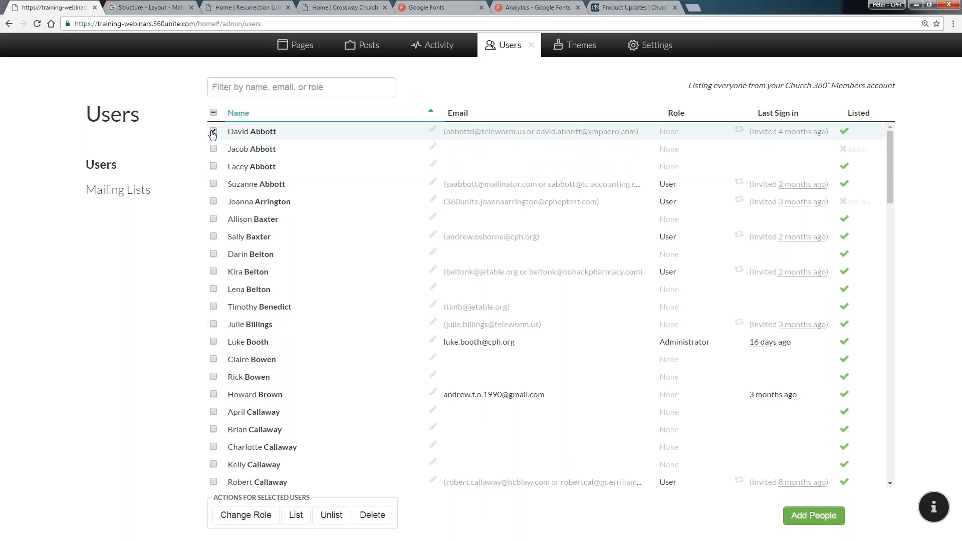
{"action": "left_click", "coordinate": [248, 516]}
{"action": "left_click", "coordinate": [424, 201]}
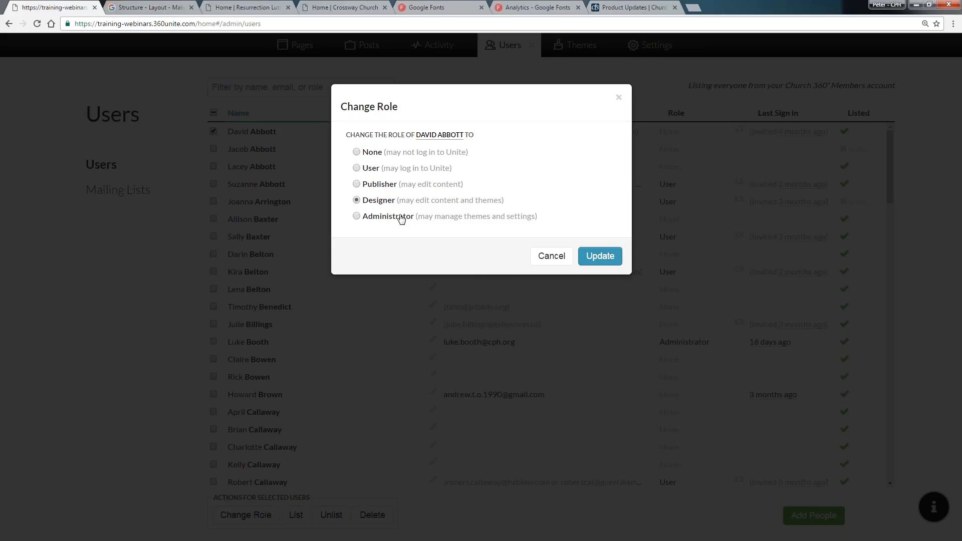
{"action": "left_click", "coordinate": [552, 257]}
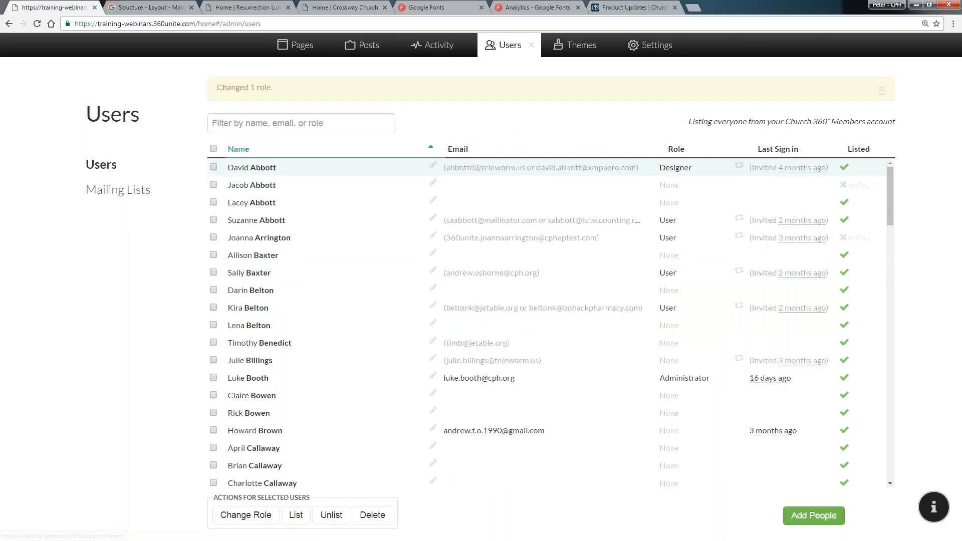
Sort the user list by role
{"action": "left_click", "coordinate": [676, 149]}
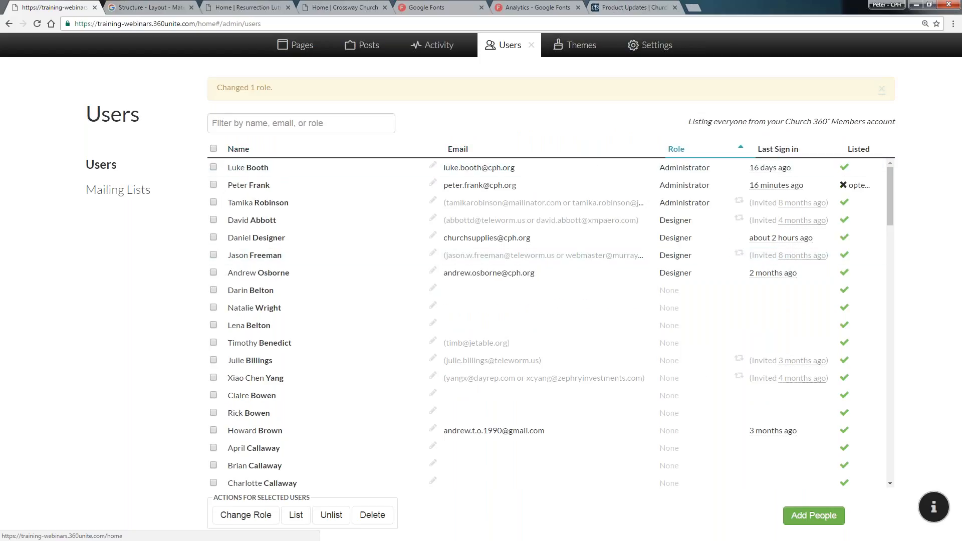
{"action": "left_click", "coordinate": [677, 150]}
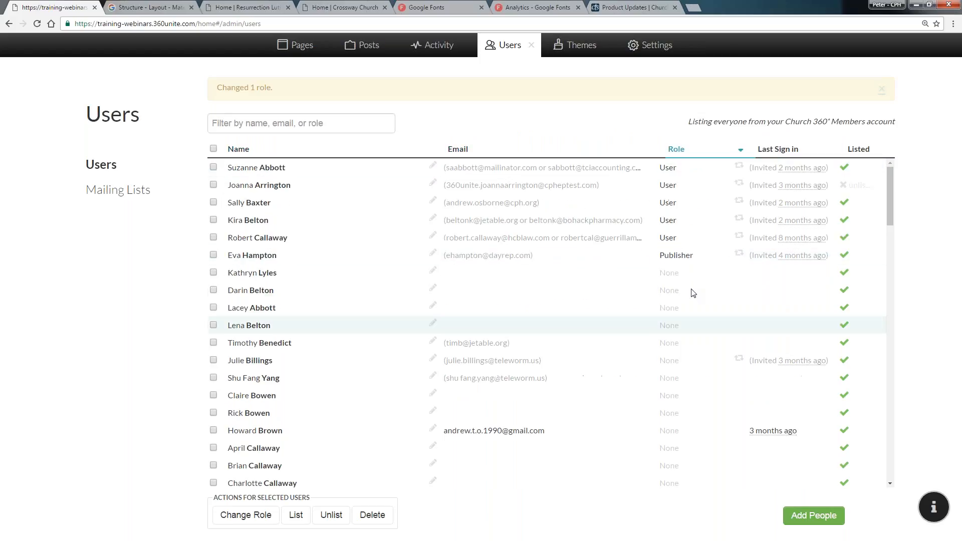
{"action": "left_click", "coordinate": [677, 150]}
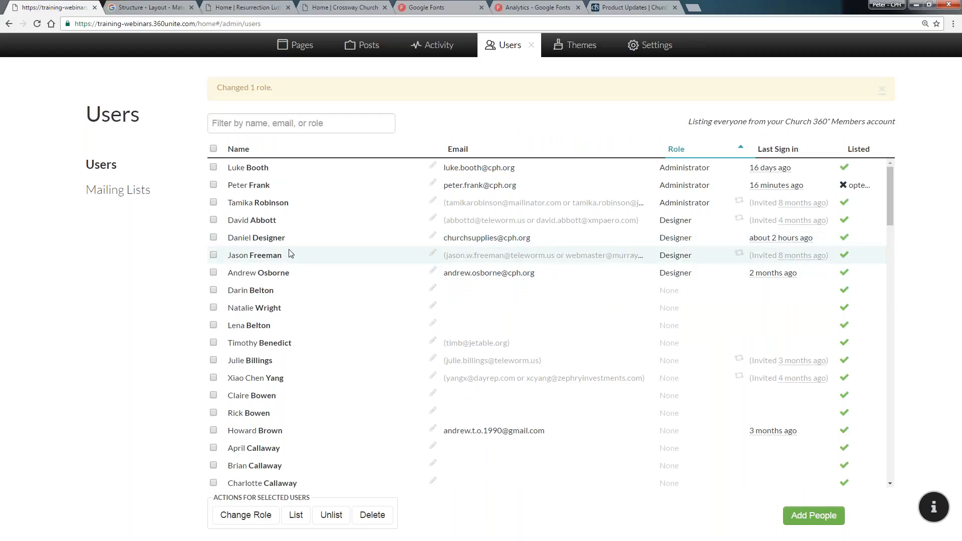
Close the admin panel and sign out of the current account
{"action": "left_click", "coordinate": [532, 45]}
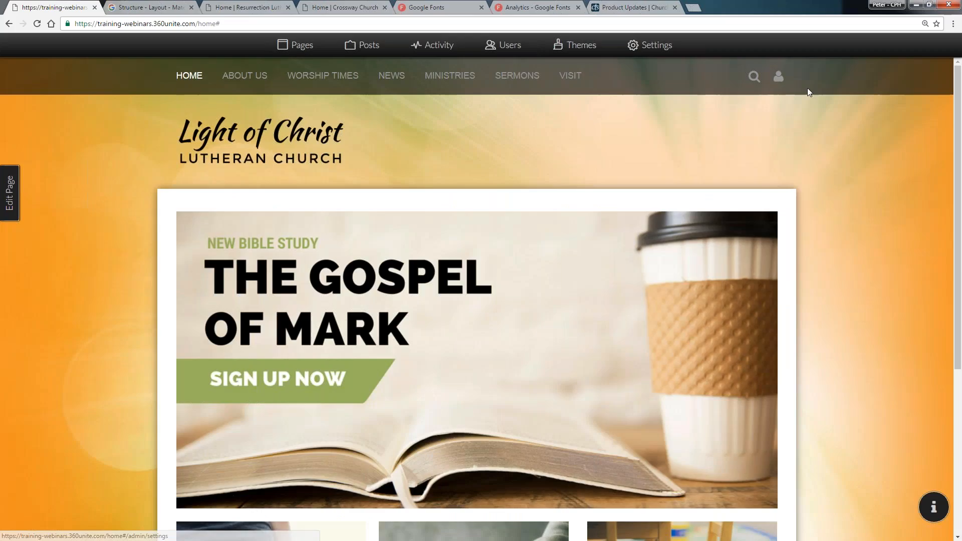
{"action": "left_click", "coordinate": [778, 77]}
{"action": "left_click", "coordinate": [767, 107]}
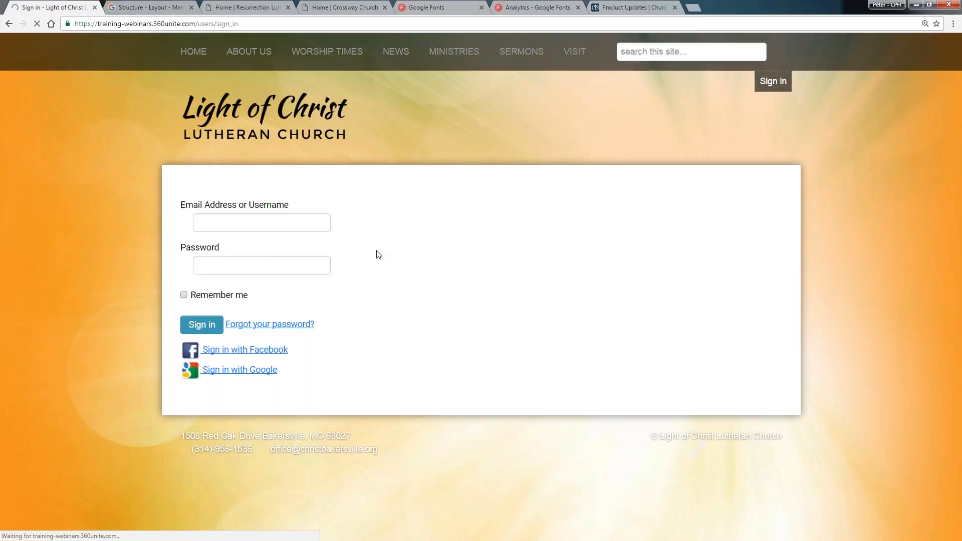
Sign in with the username designer and its saved password, then open the Themes panel
{"action": "left_click", "coordinate": [261, 222]}
{"action": "type", "text": "desin"}
{"action": "key", "text": "BackSpace"}
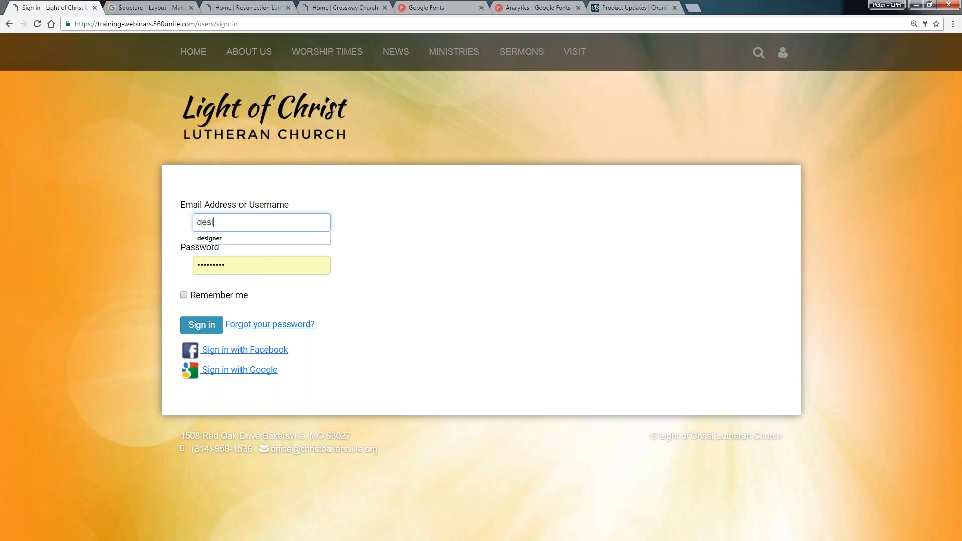
{"action": "type", "text": "g"}
{"action": "key", "text": "Down"}
{"action": "key", "text": "Return"}
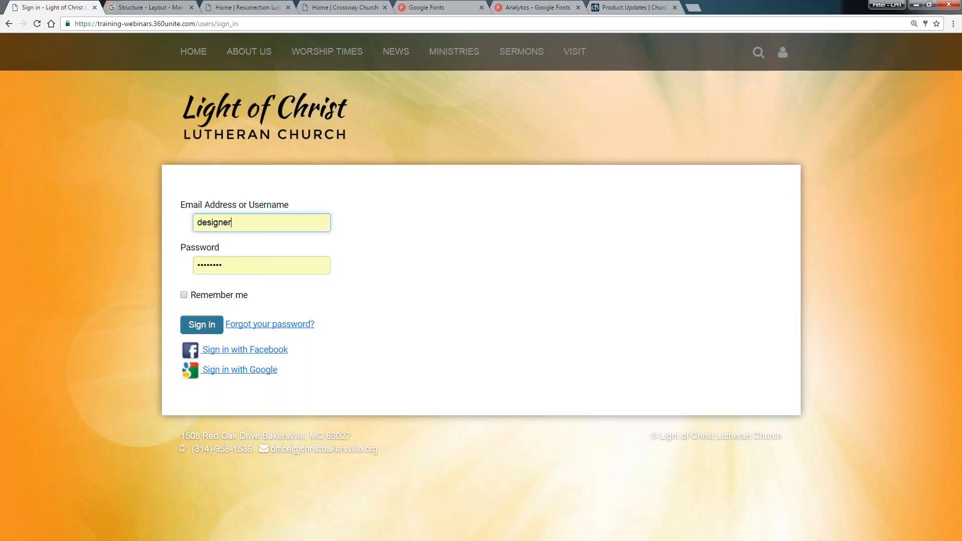
{"action": "left_click", "coordinate": [201, 330]}
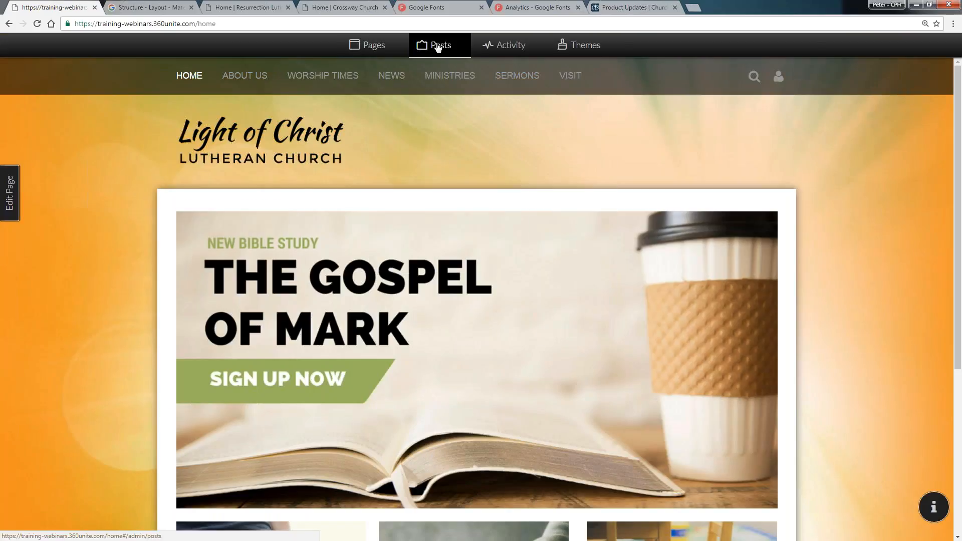
{"action": "left_click", "coordinate": [581, 49]}
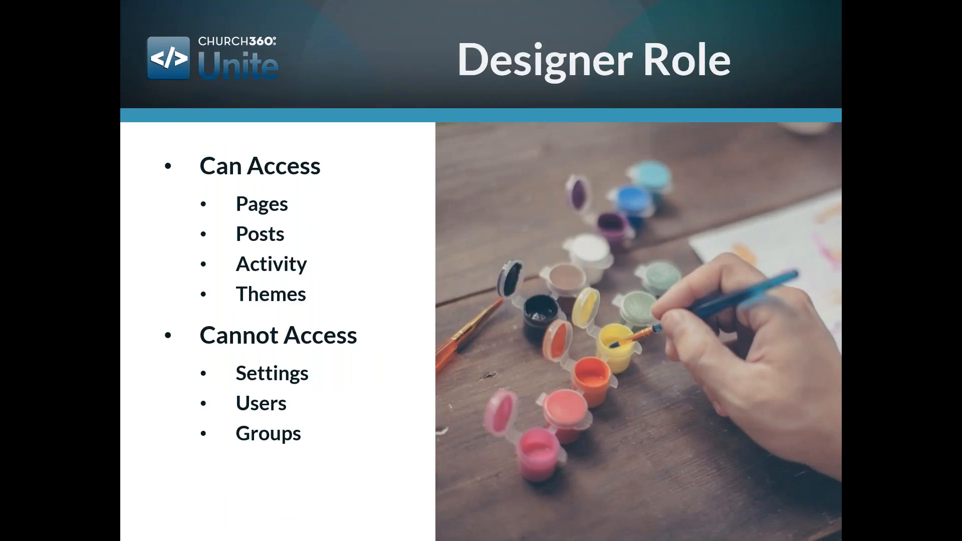
{"action": "key", "text": "Right"}
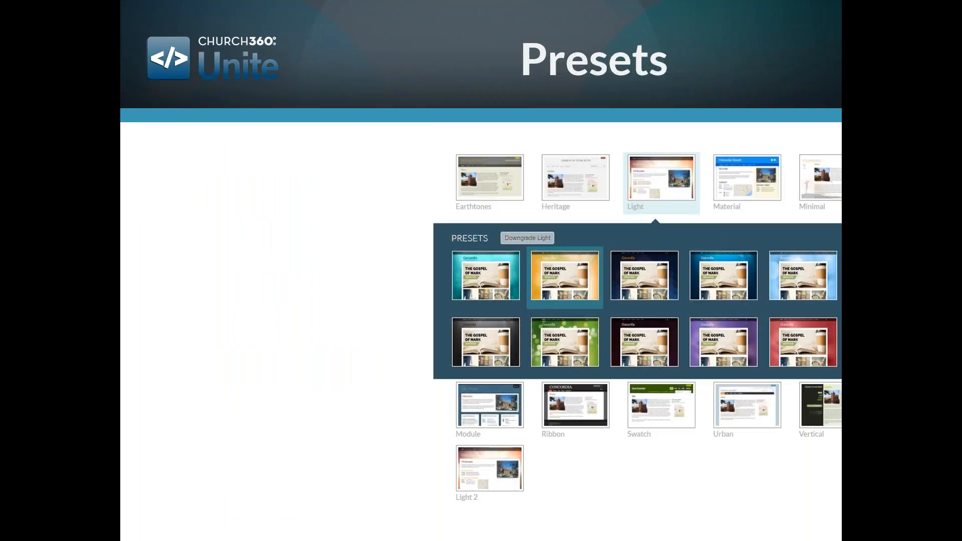
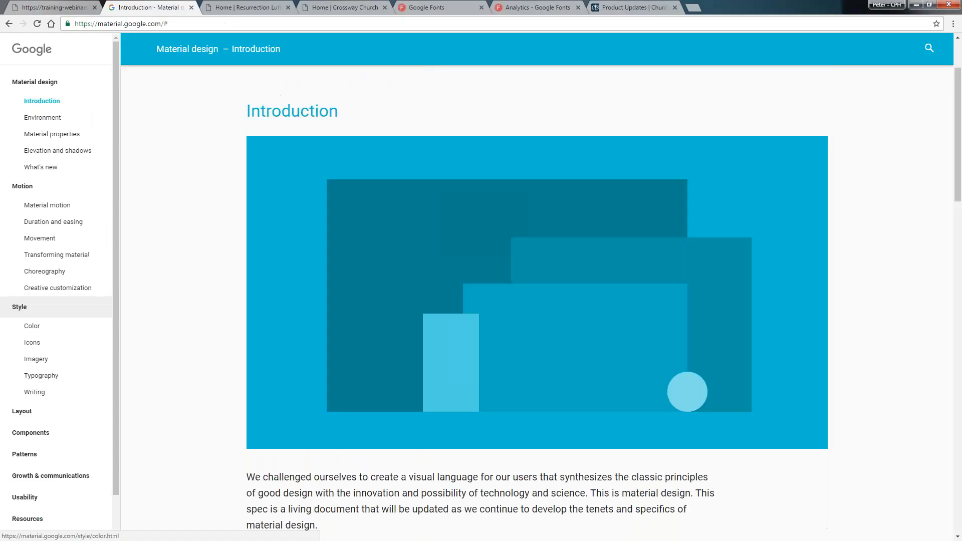
Open the Color page of the Material Design guidelines and scroll through the color palette
{"action": "left_click", "coordinate": [32, 326]}
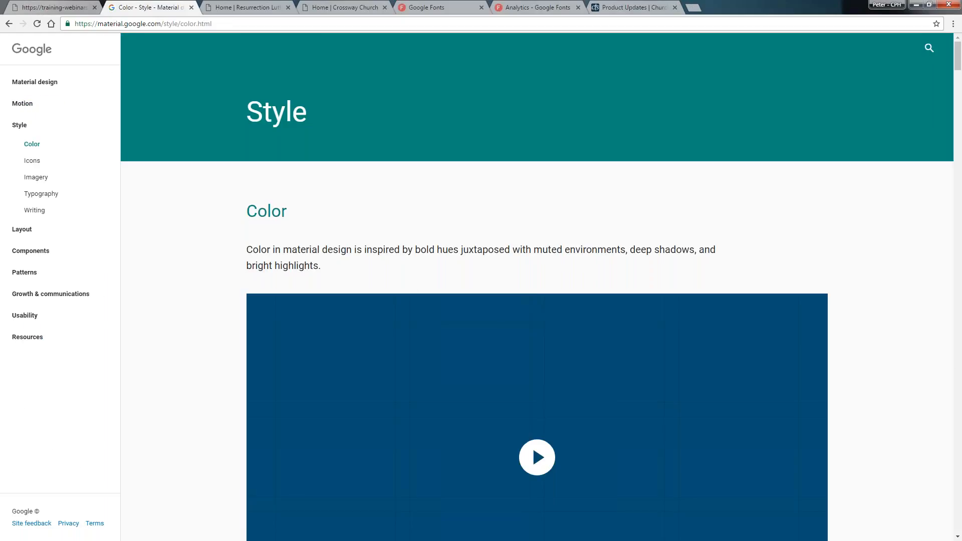
{"action": "scroll", "coordinate": [402, 301], "scroll_direction": "down", "scroll_amount": 12}
{"action": "scroll", "coordinate": [389, 317], "scroll_direction": "down", "scroll_amount": 3}
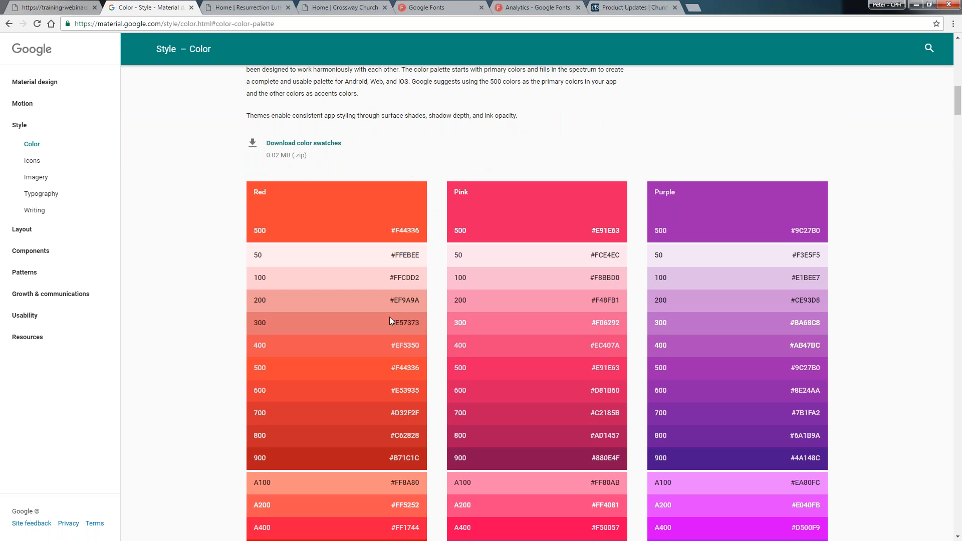
{"action": "scroll", "coordinate": [368, 320], "scroll_direction": "down", "scroll_amount": 6}
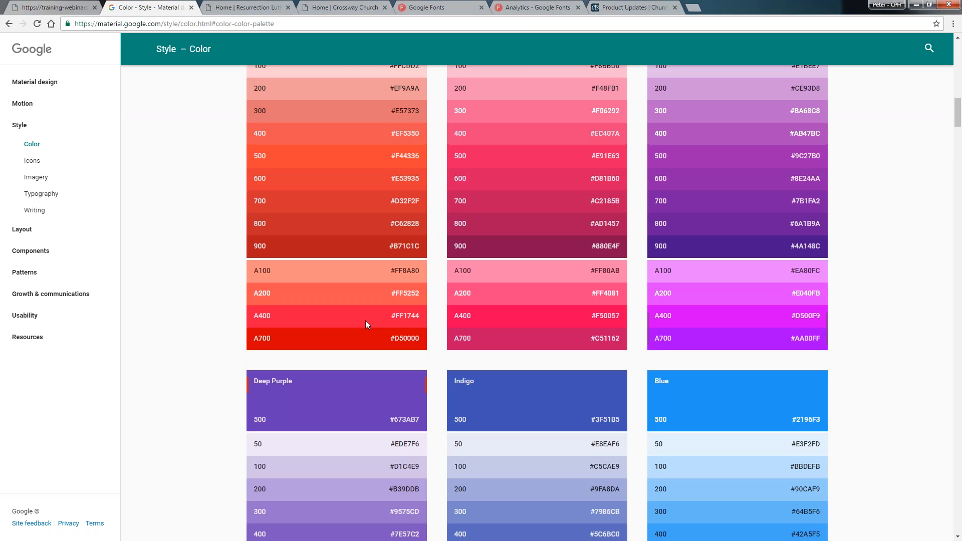
{"action": "scroll", "coordinate": [346, 319], "scroll_direction": "down", "scroll_amount": 8}
{"action": "scroll", "coordinate": [318, 314], "scroll_direction": "up", "scroll_amount": 16}
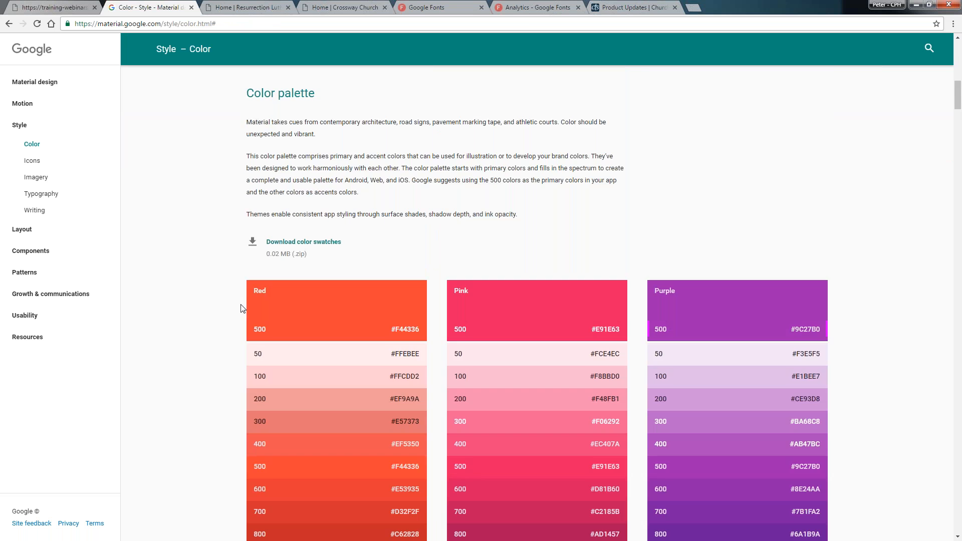
Open the Bottom sheets component page under Components and scroll through its contents
{"action": "left_click", "coordinate": [30, 251]}
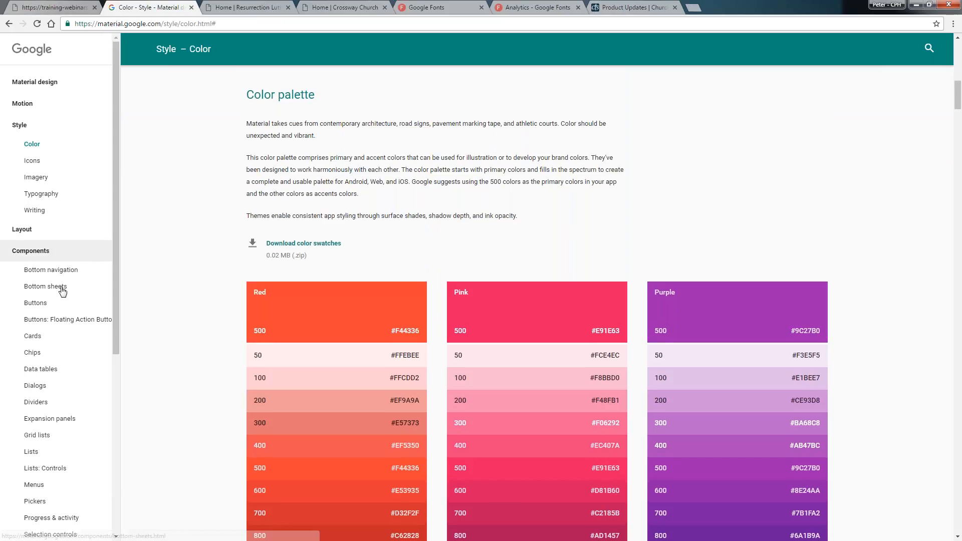
{"action": "left_click", "coordinate": [50, 286]}
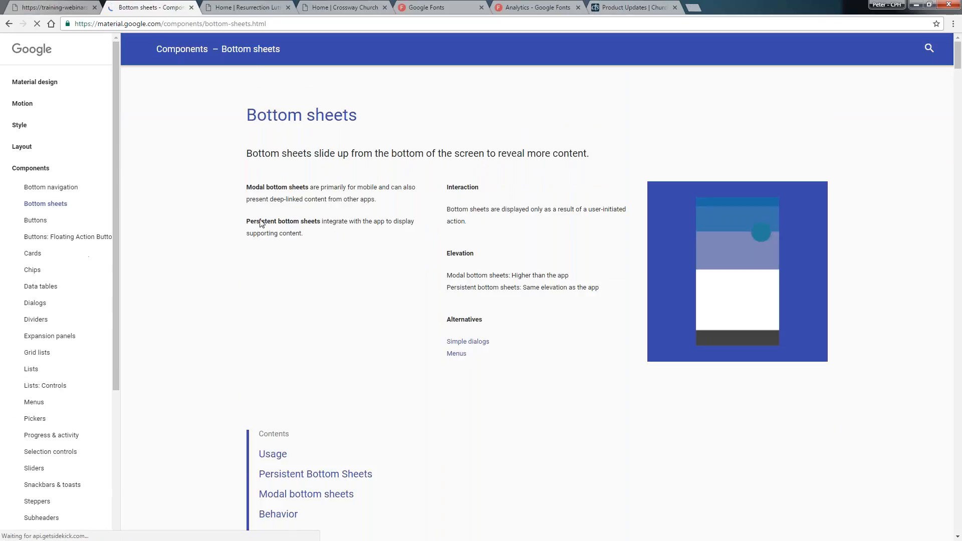
{"action": "scroll", "coordinate": [281, 234], "scroll_direction": "down", "scroll_amount": 8}
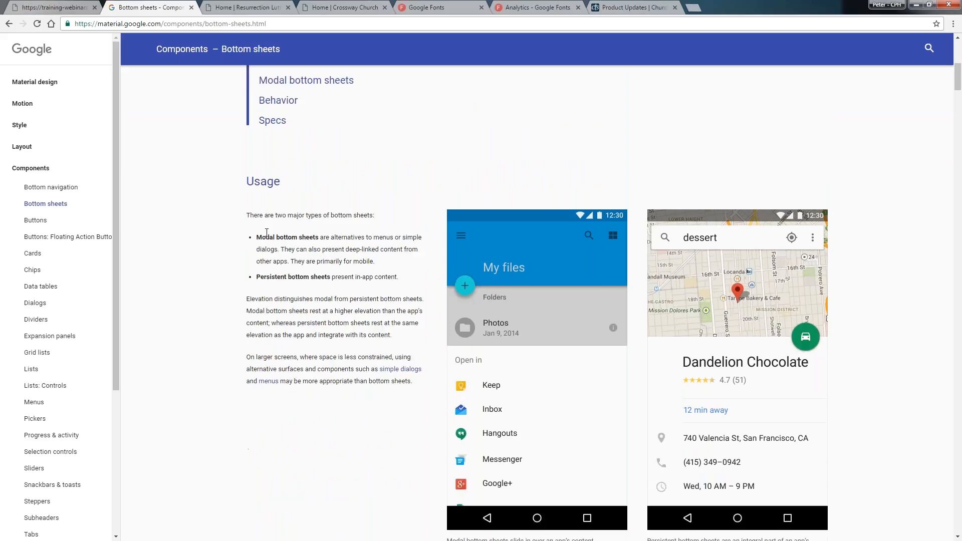
{"action": "scroll", "coordinate": [264, 233], "scroll_direction": "up", "scroll_amount": 4}
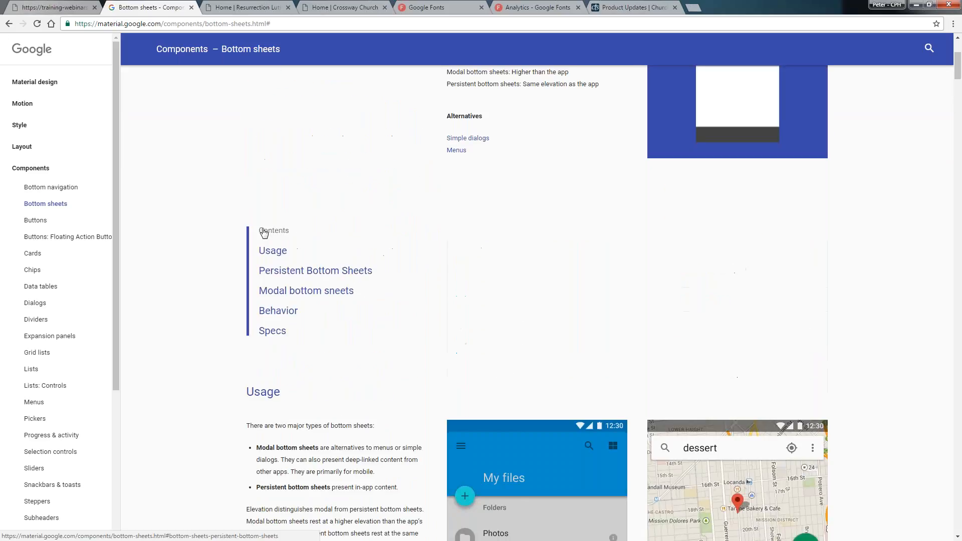
{"action": "scroll", "coordinate": [265, 234], "scroll_direction": "down", "scroll_amount": 2}
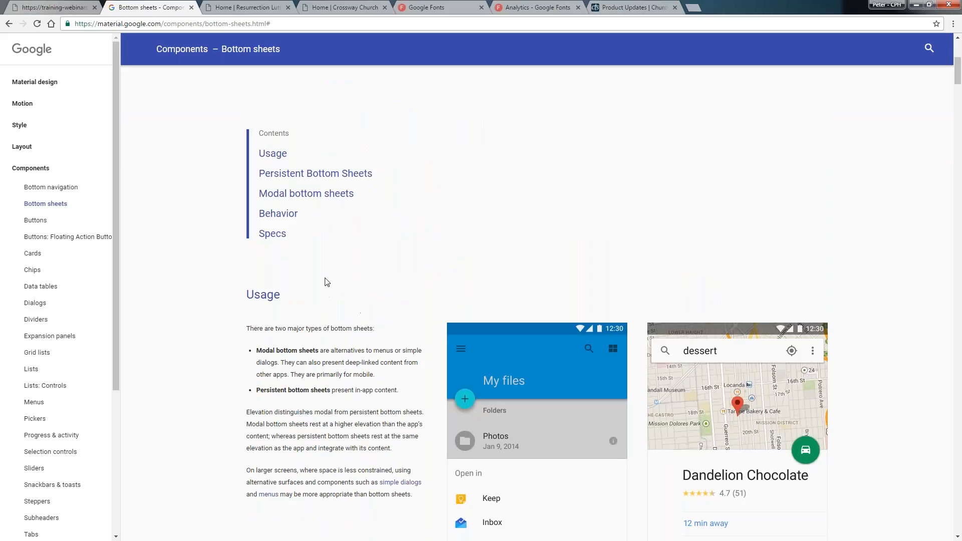
{"action": "scroll", "coordinate": [321, 296], "scroll_direction": "down", "scroll_amount": 1}
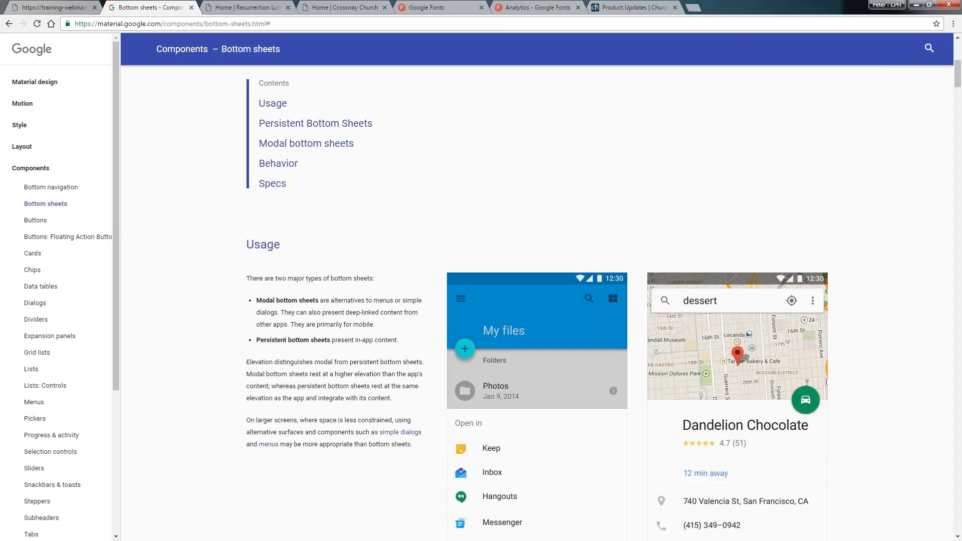
Switch to the presentation, advance to the Material theme example bullet, then return to the browser
{"action": "key", "text": "alt+Tab"}
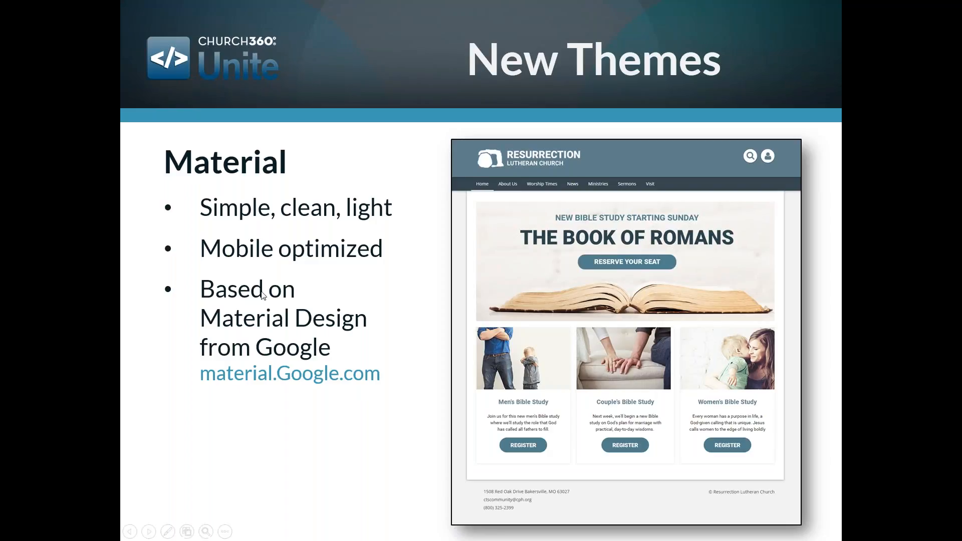
{"action": "left_click", "coordinate": [318, 320]}
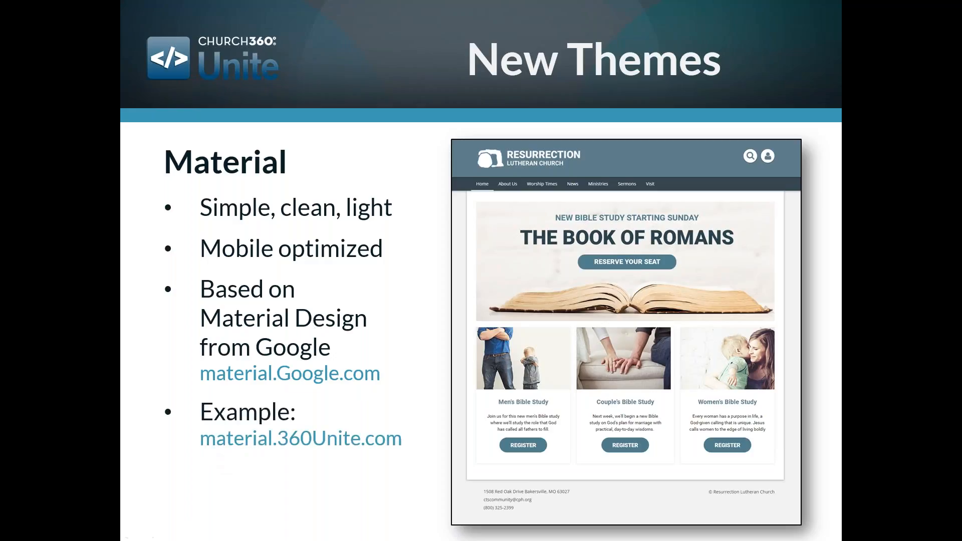
{"action": "key", "text": "alt+Tab"}
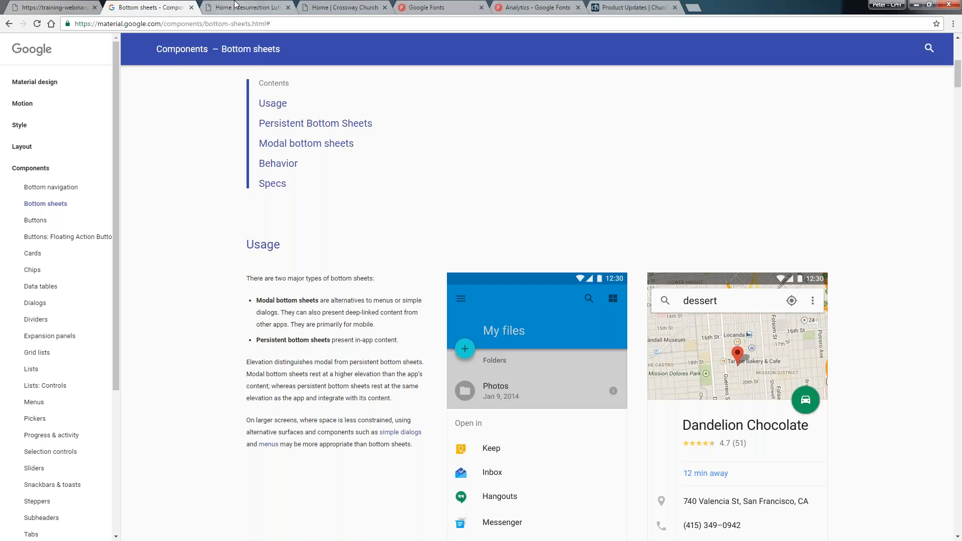
Open the Resurrection Lutheran Church example site and browse its layout, About Us menu and account icon
{"action": "left_click", "coordinate": [235, 5]}
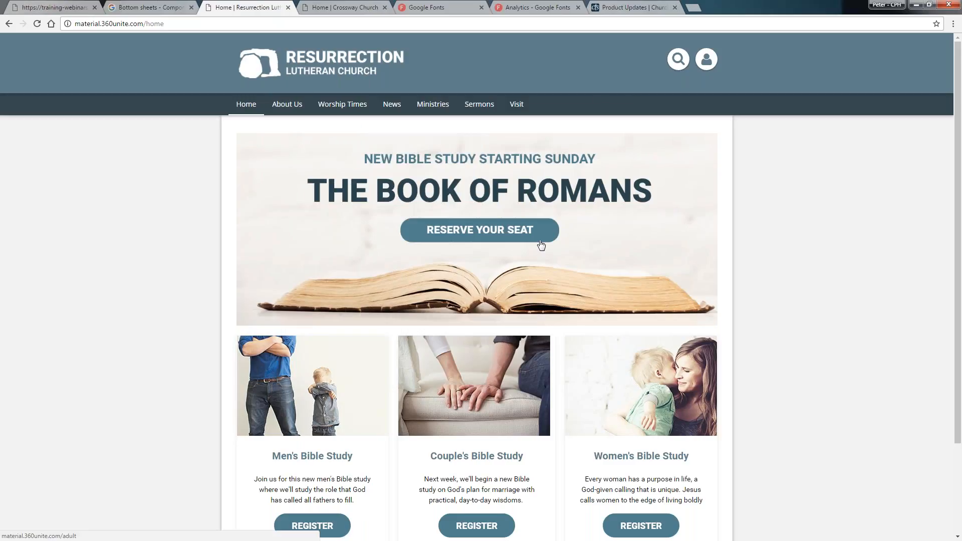
{"action": "scroll", "coordinate": [541, 243], "scroll_direction": "down", "scroll_amount": 3}
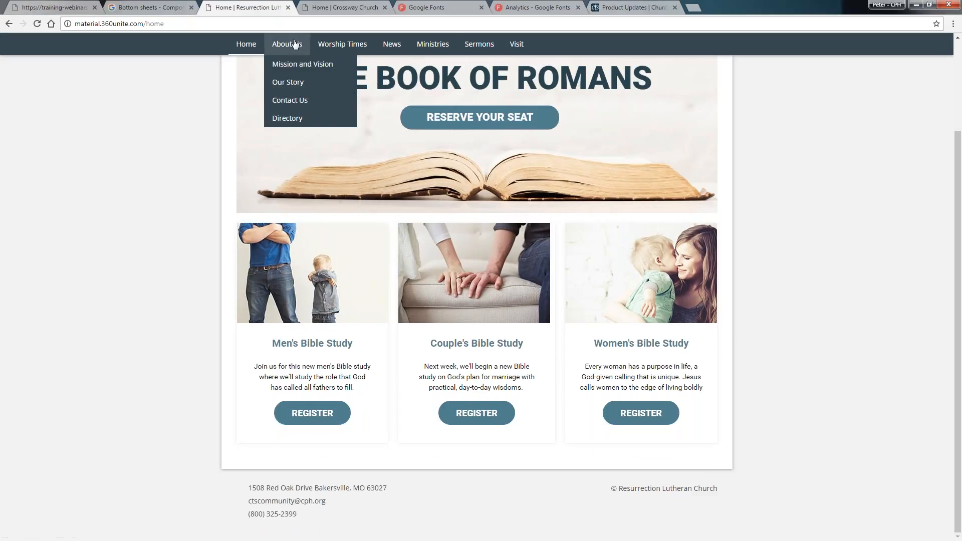
{"action": "mouse_move", "coordinate": [441, 59]}
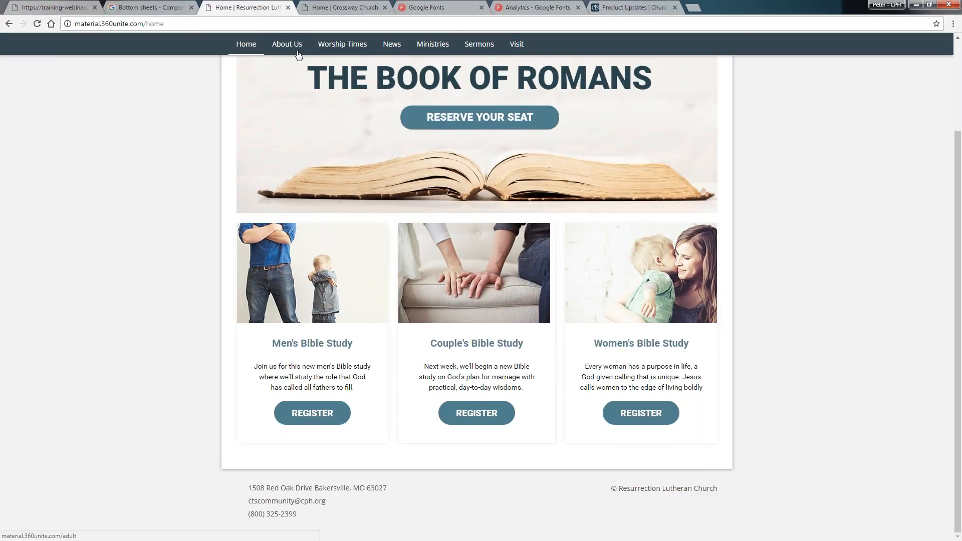
{"action": "mouse_move", "coordinate": [298, 50]}
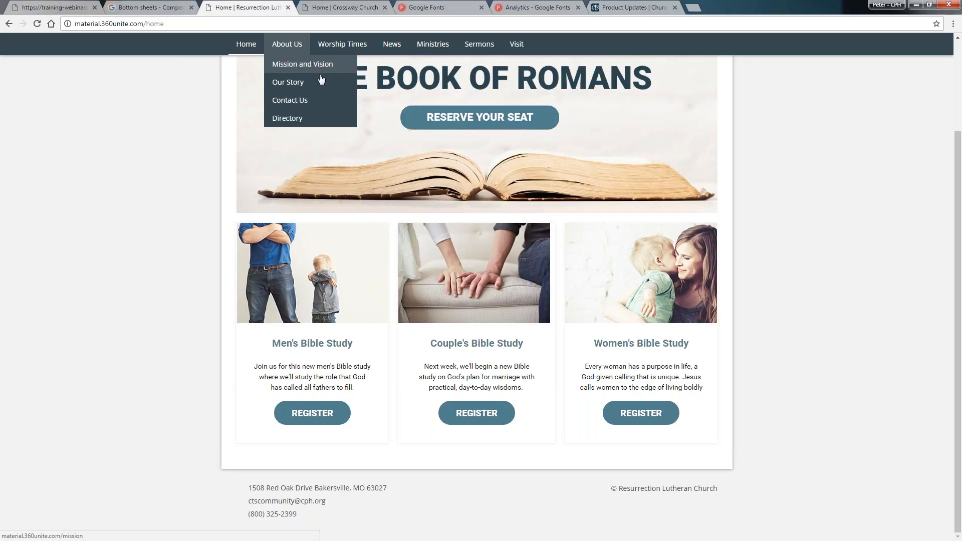
{"action": "scroll", "coordinate": [321, 79], "scroll_direction": "up", "scroll_amount": 3}
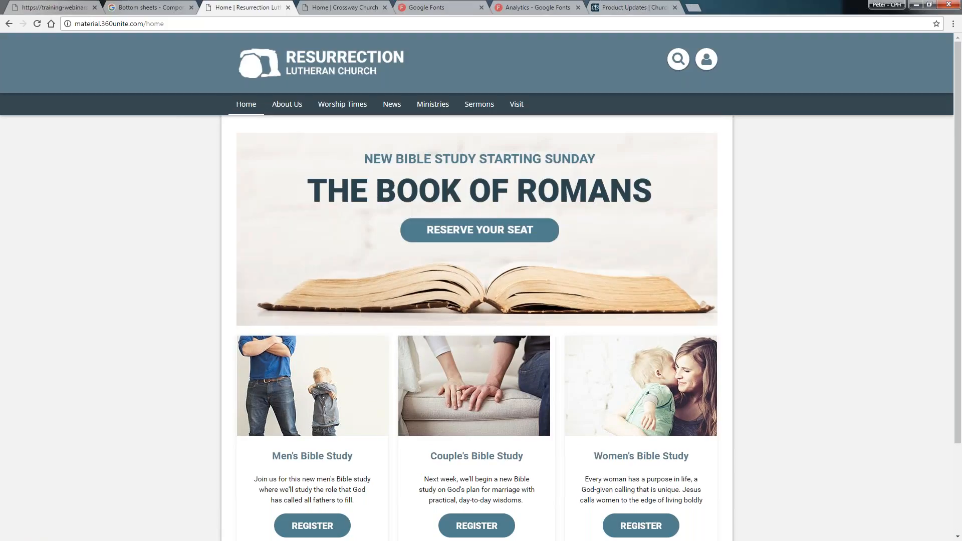
{"action": "mouse_move", "coordinate": [287, 105]}
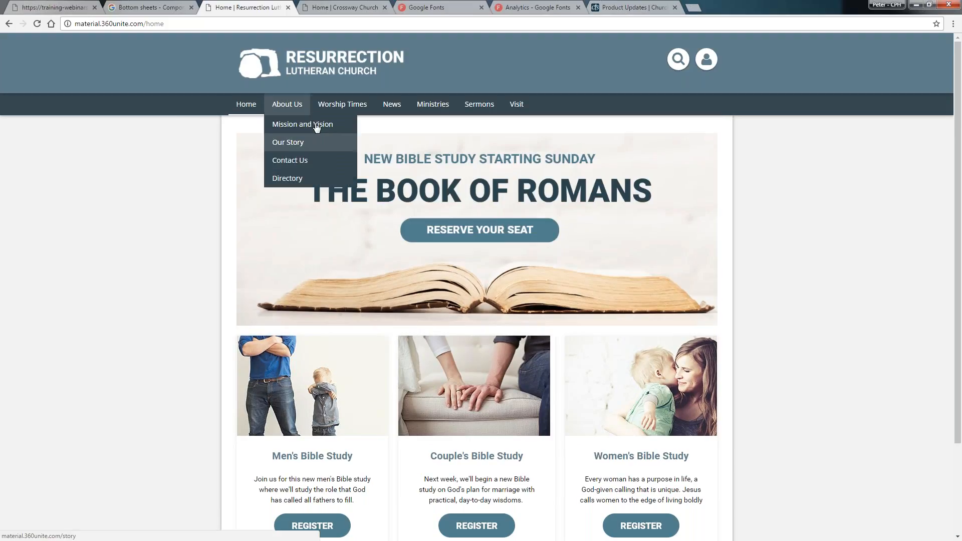
{"action": "left_click", "coordinate": [677, 59]}
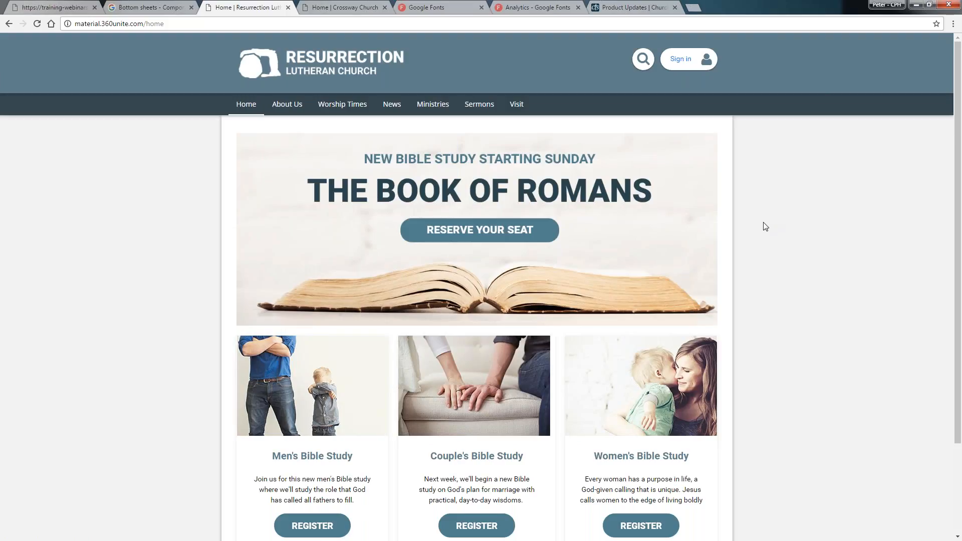
Preview the example site in mobile device emulation at Galaxy S5 size with 150% zoom
{"action": "key", "text": "ctrl+shift+m"}
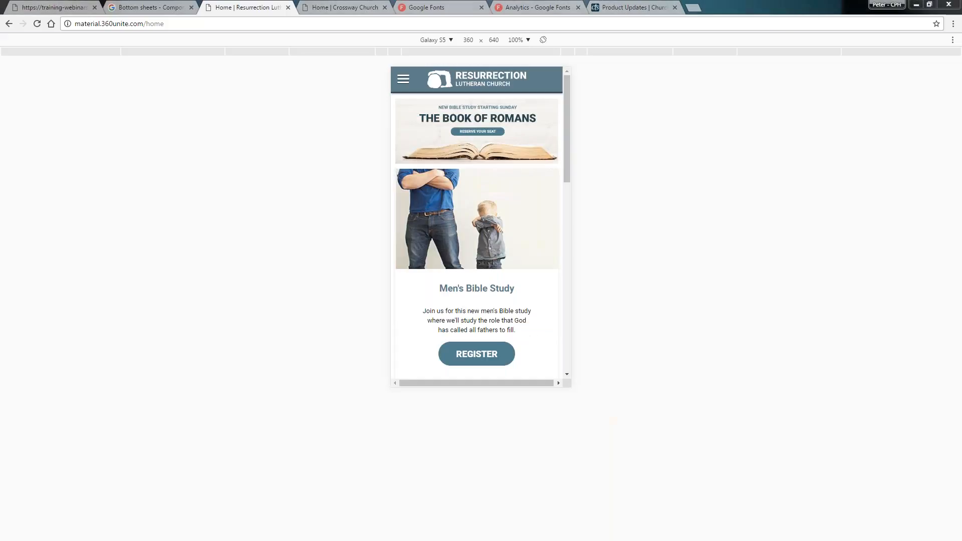
{"action": "left_click", "coordinate": [518, 40]}
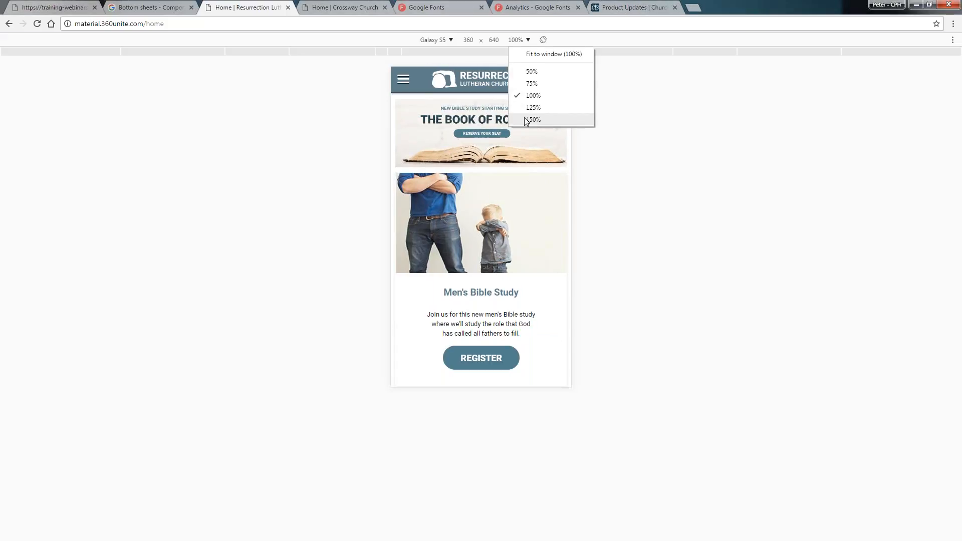
{"action": "left_click", "coordinate": [527, 120]}
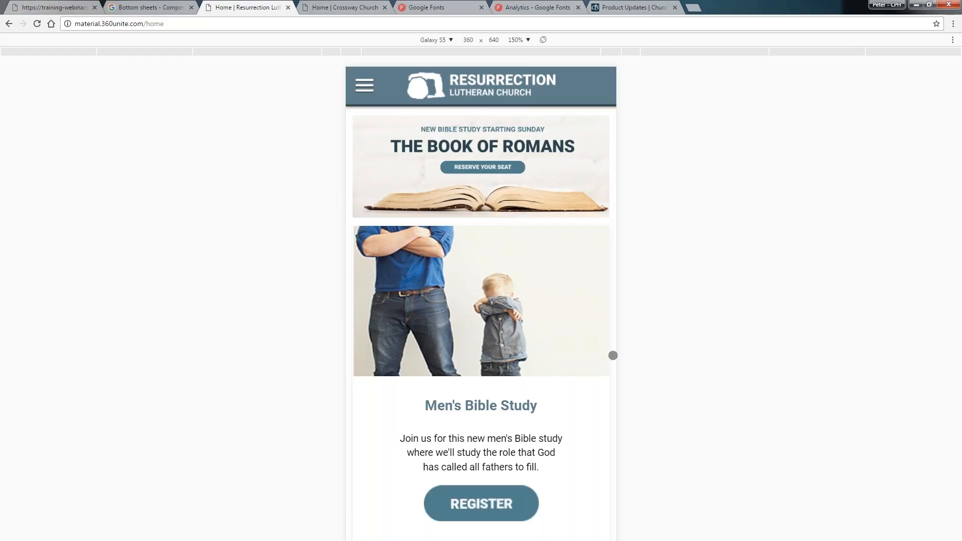
Scroll through the mobile version of the home page and jump back to the top
{"action": "left_click_drag", "start_coordinate": [613, 356], "coordinate": [496, 335]}
{"action": "scroll", "coordinate": [496, 335], "scroll_direction": "down", "scroll_amount": 10}
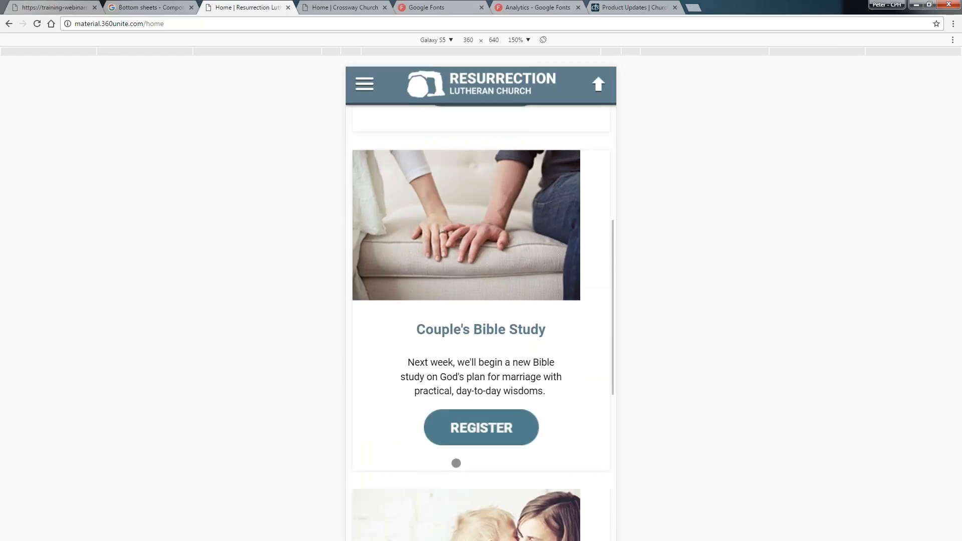
{"action": "left_click_drag", "start_coordinate": [463, 486], "coordinate": [450, 418]}
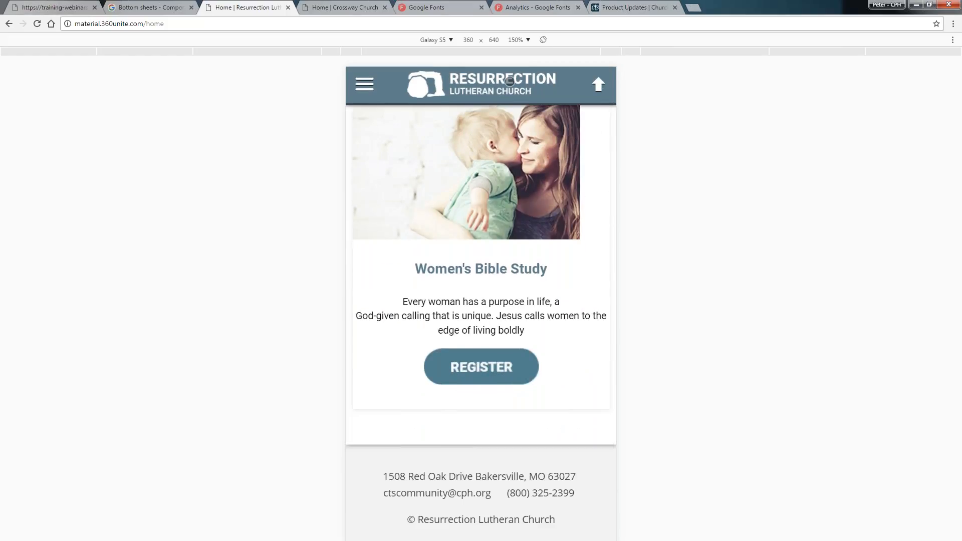
{"action": "left_click", "coordinate": [599, 84]}
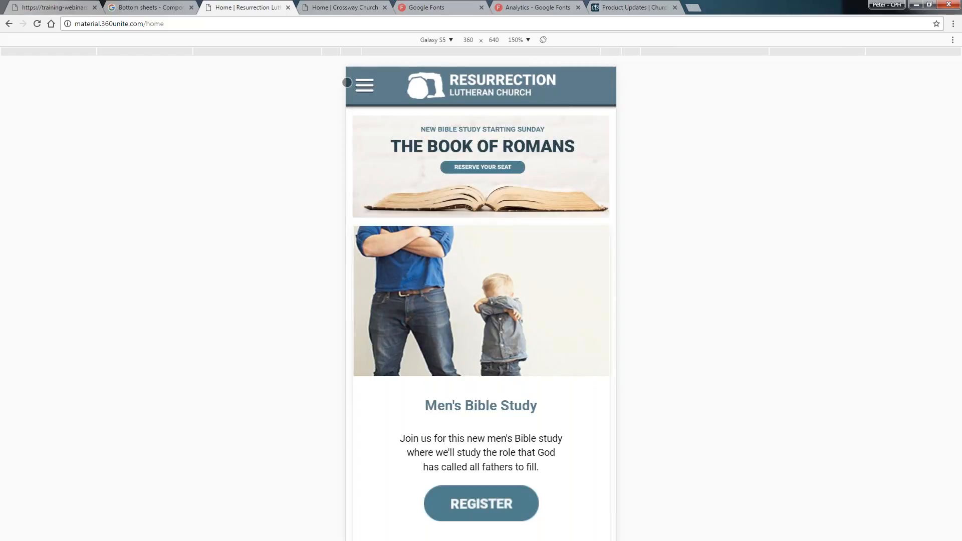
Open the mobile navigation menu, visit Mission and Vision under About Us, then return Home
{"action": "left_click", "coordinate": [366, 85]}
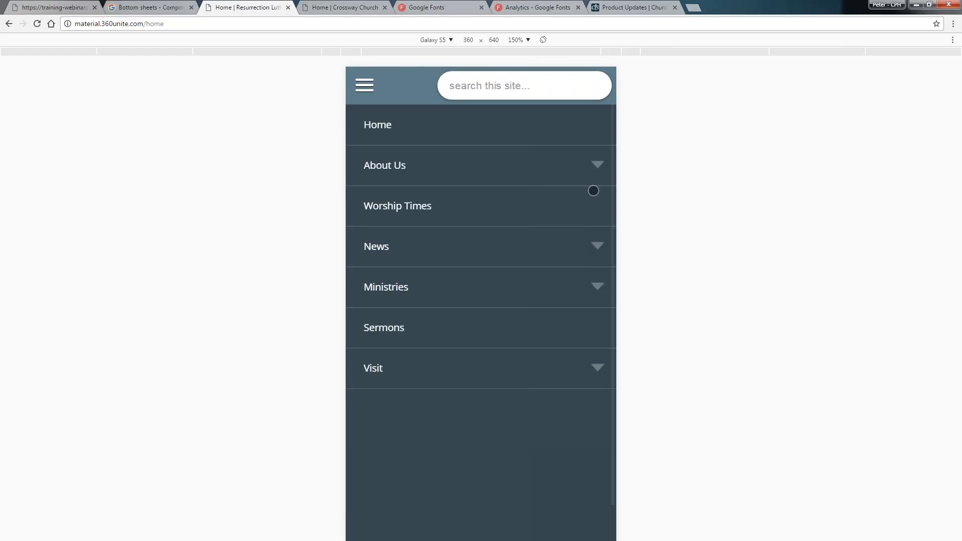
{"action": "left_click", "coordinate": [597, 166]}
{"action": "left_click", "coordinate": [495, 213]}
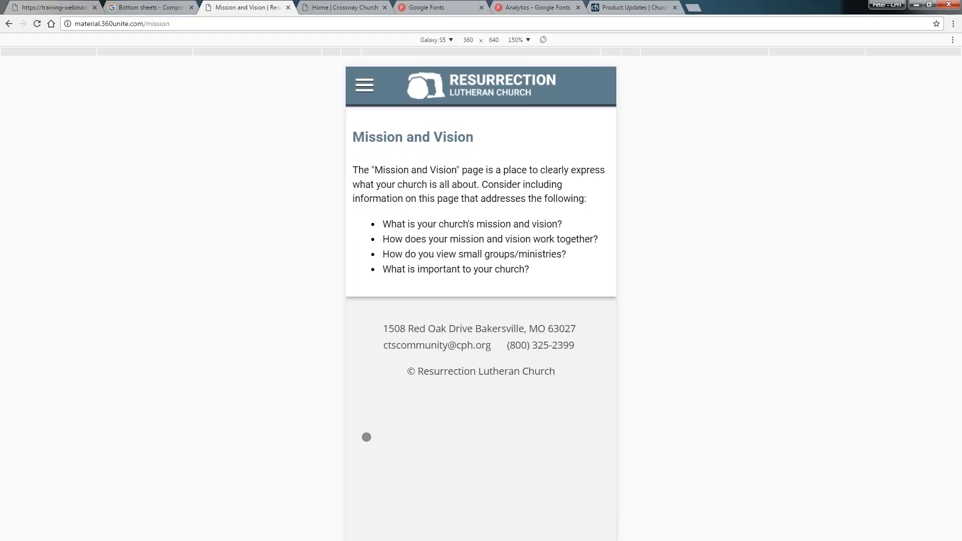
{"action": "left_click", "coordinate": [372, 88]}
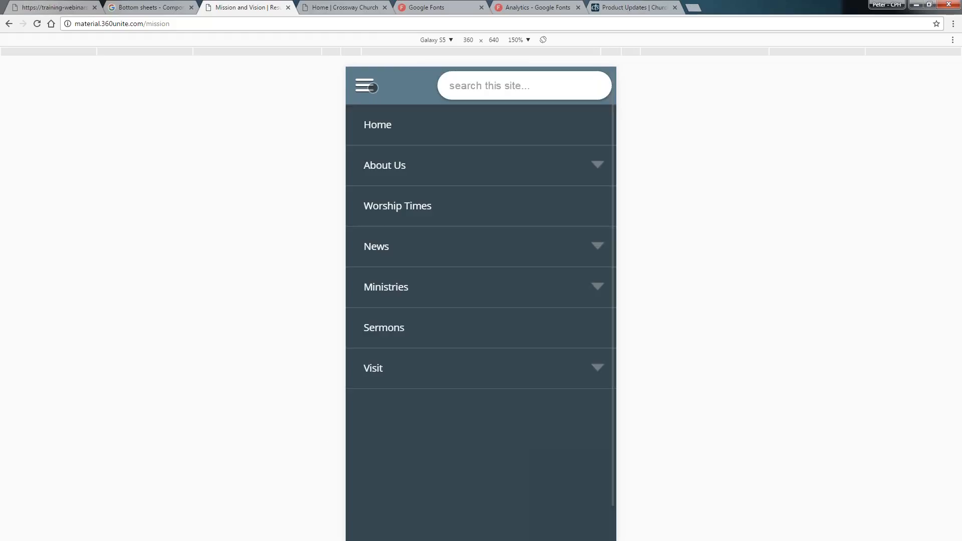
{"action": "left_click", "coordinate": [376, 127]}
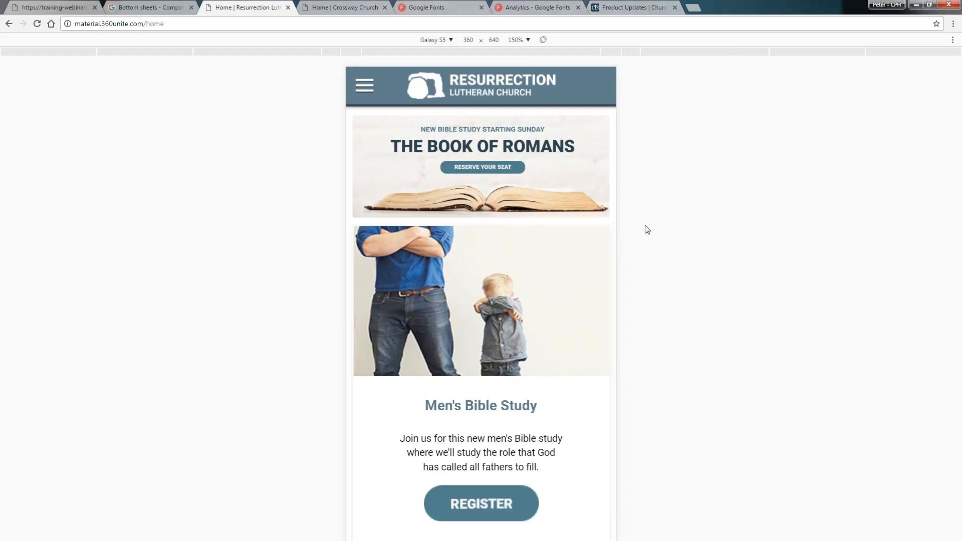
Exit mobile emulation and return to the Church360 Unite Themes panel tab
{"action": "key", "text": "ctrl+shift+m"}
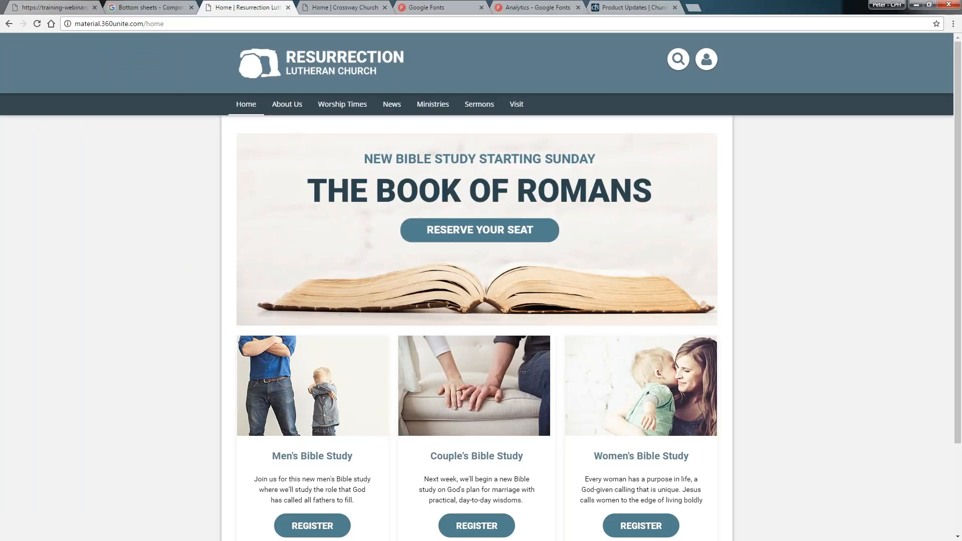
{"action": "left_click", "coordinate": [125, 23]}
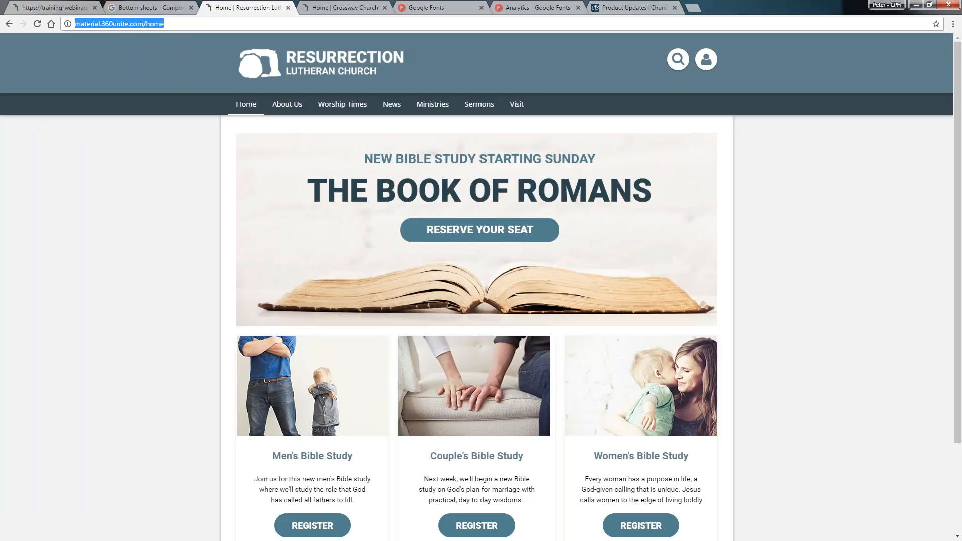
{"action": "key", "text": "alt+Tab"}
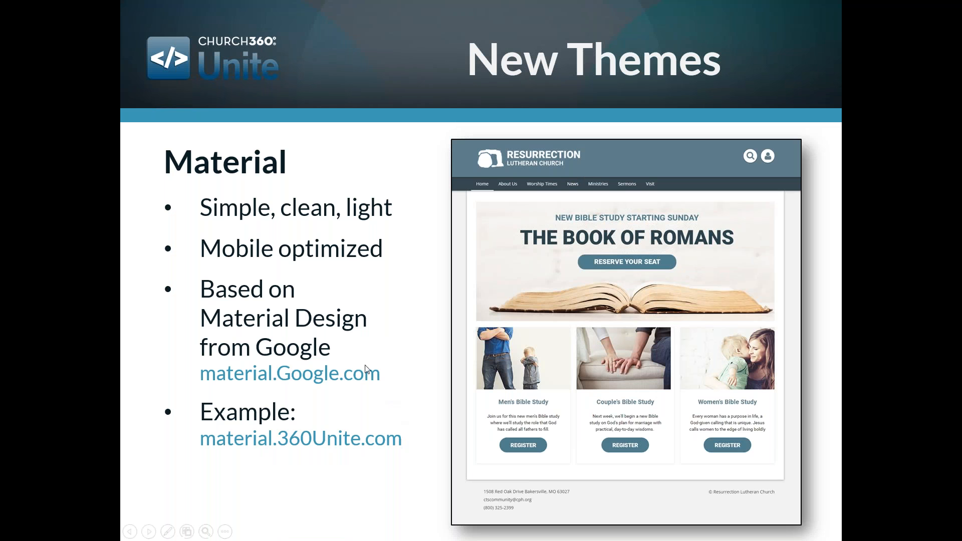
{"action": "key", "text": "alt+Tab"}
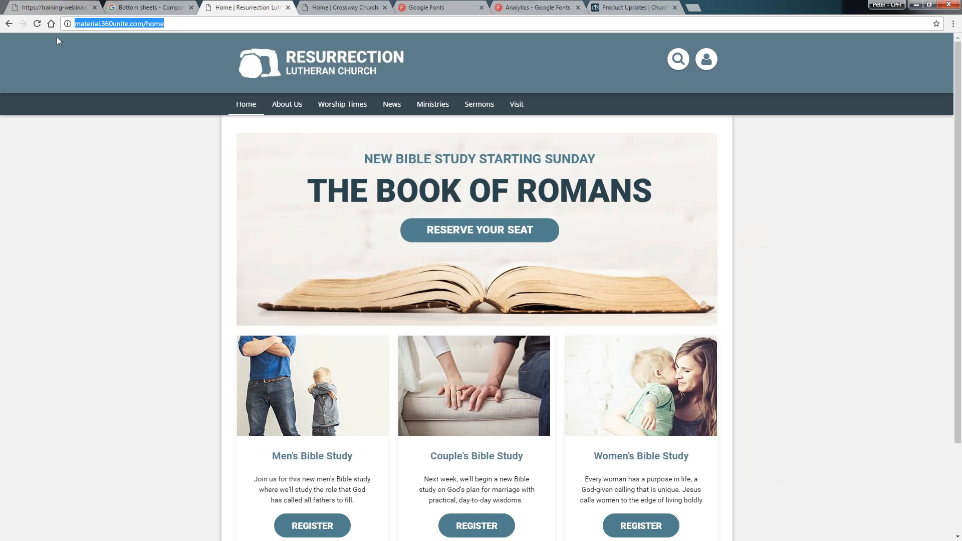
{"action": "left_click", "coordinate": [53, 5]}
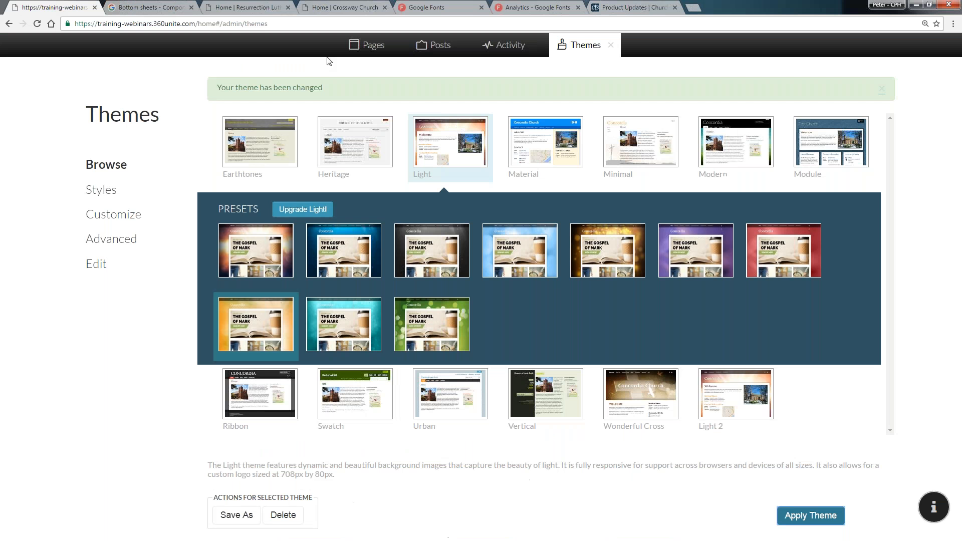
Select the Material theme and preview its color presets, including Purples and Yellows
{"action": "left_click", "coordinate": [563, 144]}
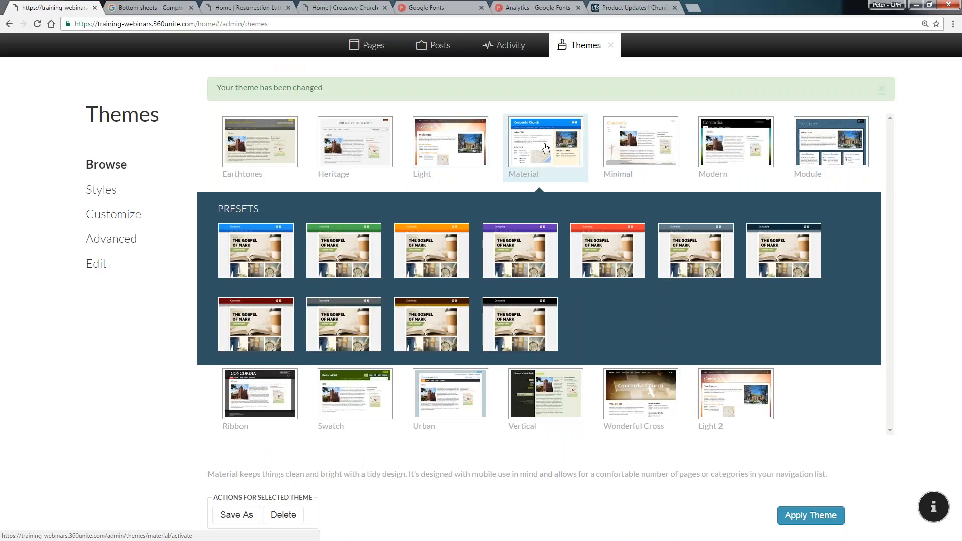
{"action": "left_click", "coordinate": [678, 247]}
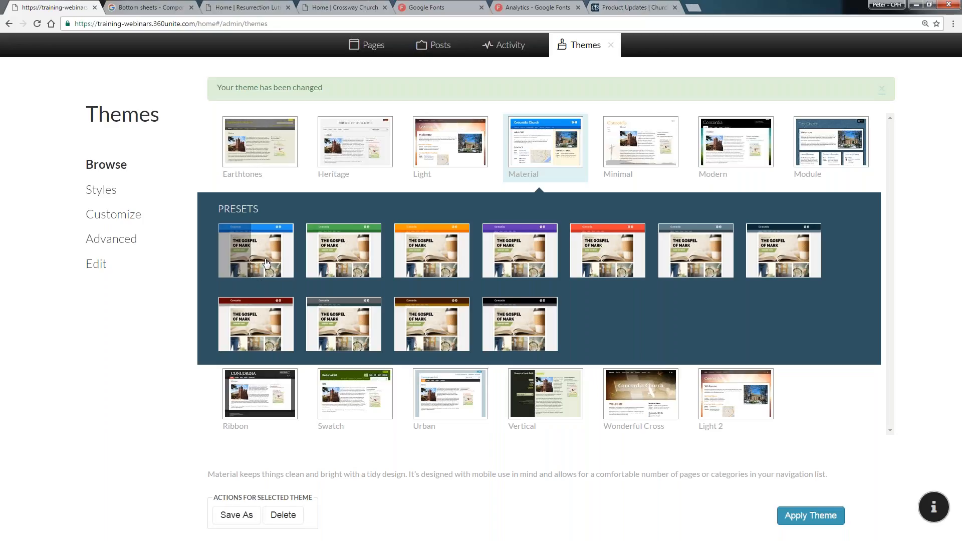
{"action": "mouse_move", "coordinate": [264, 263]}
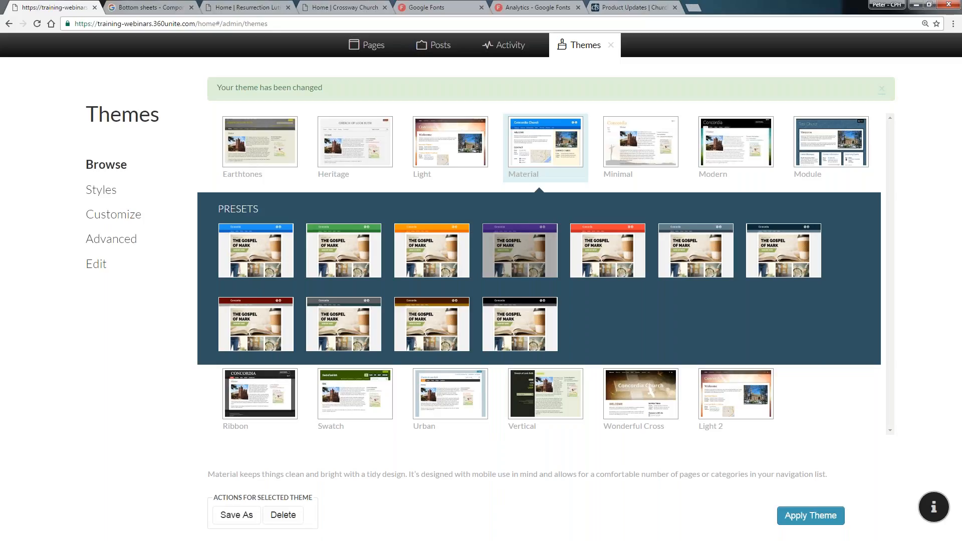
{"action": "mouse_move", "coordinate": [511, 255]}
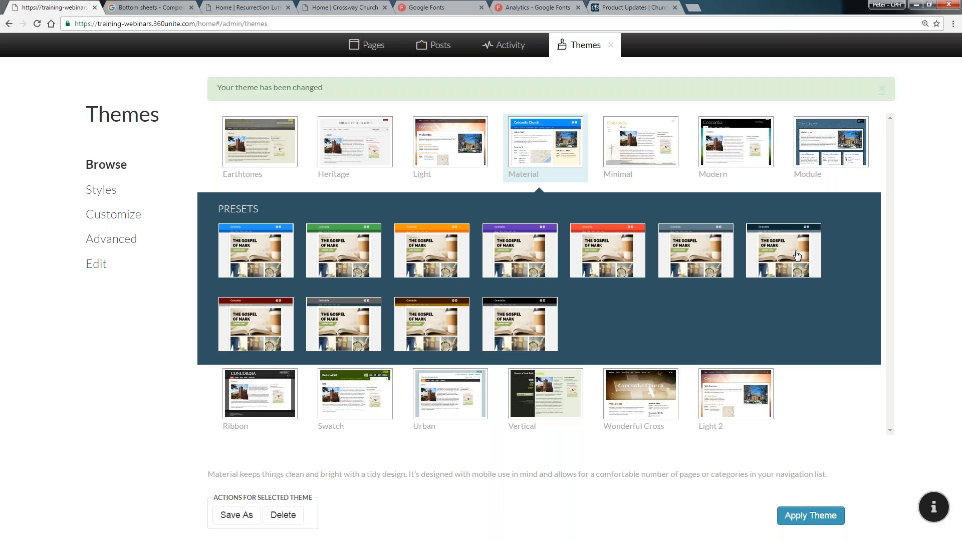
{"action": "mouse_move", "coordinate": [696, 250]}
Apply the dark navy Material preset and try to open its Customize settings
{"action": "left_click", "coordinate": [791, 233]}
{"action": "left_click", "coordinate": [795, 518]}
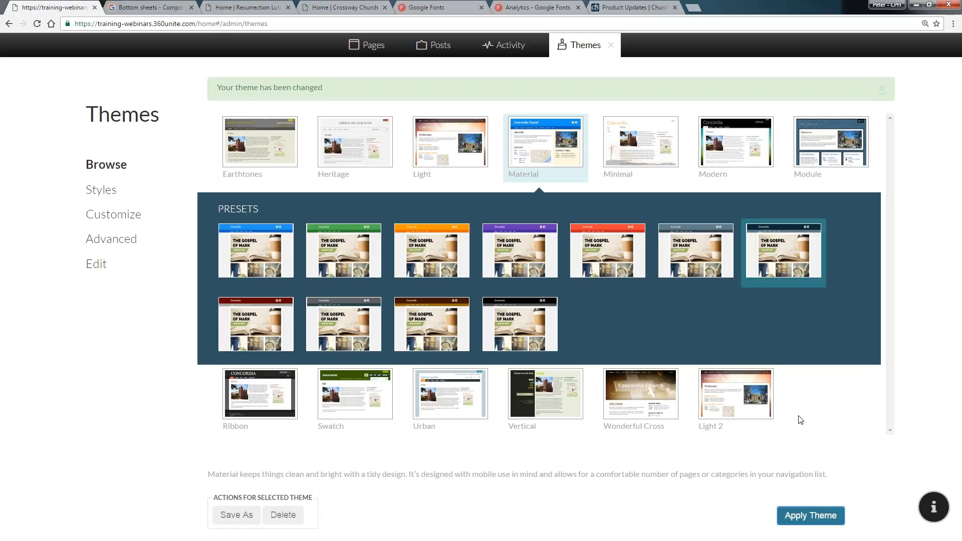
{"action": "left_click", "coordinate": [129, 215]}
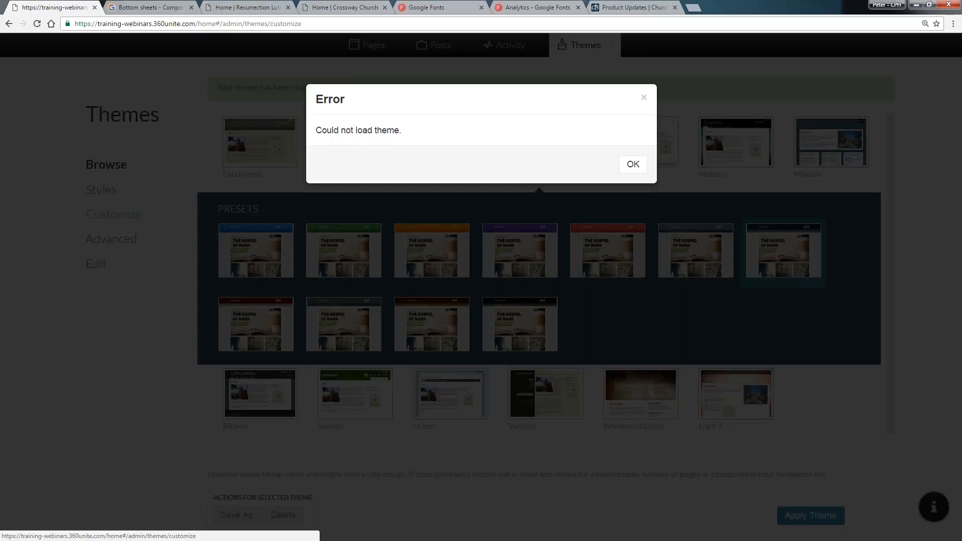
{"action": "left_click", "coordinate": [52, 75]}
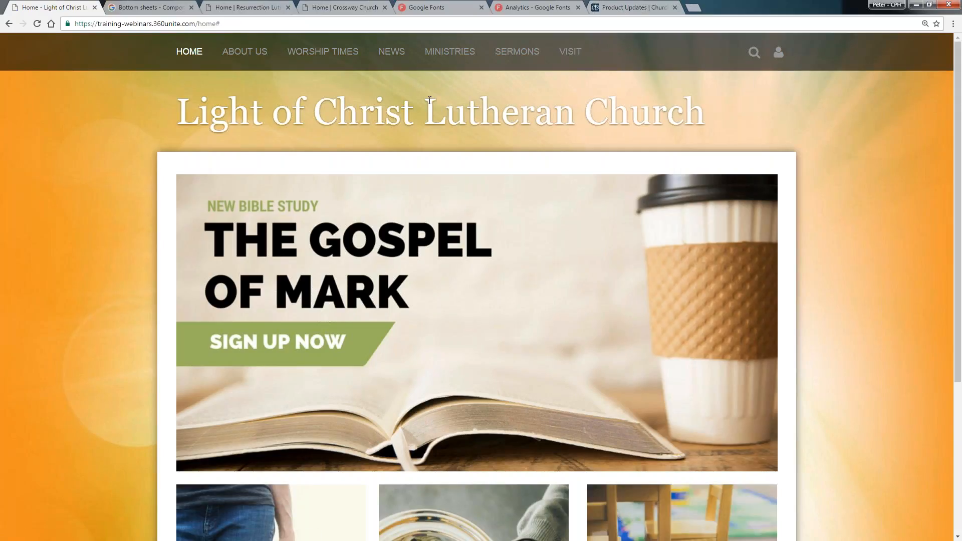
Reload the church website and sign in to the admin account
{"action": "key", "text": "F5"}
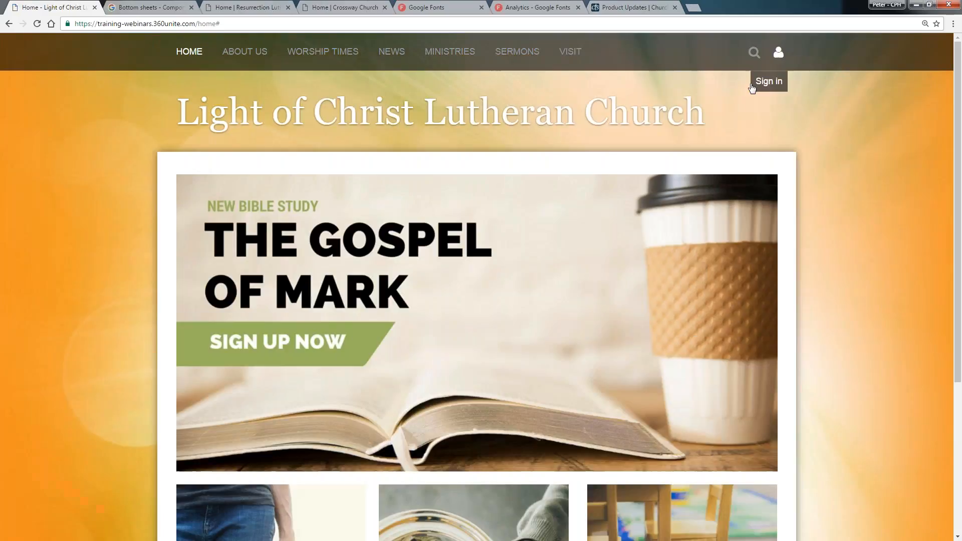
{"action": "left_click", "coordinate": [779, 52]}
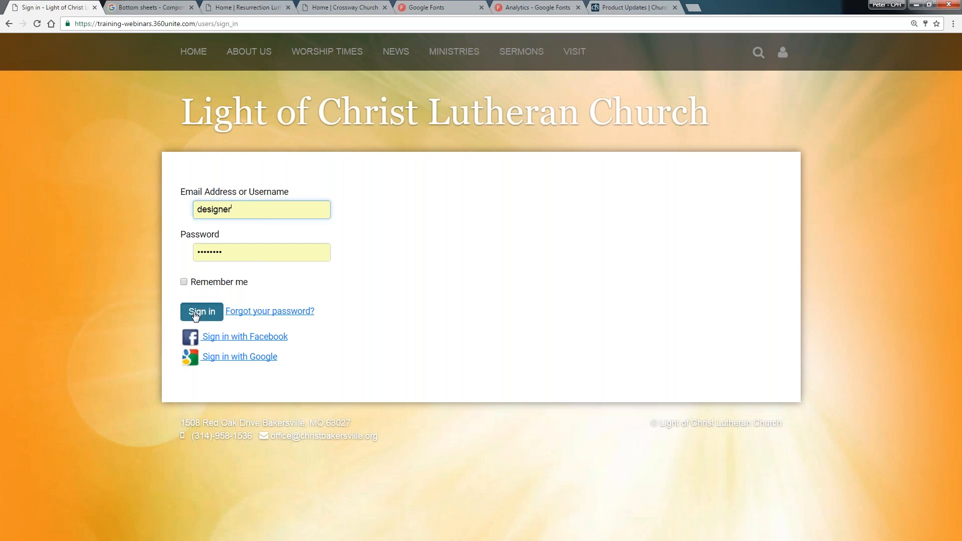
{"action": "left_click", "coordinate": [203, 312]}
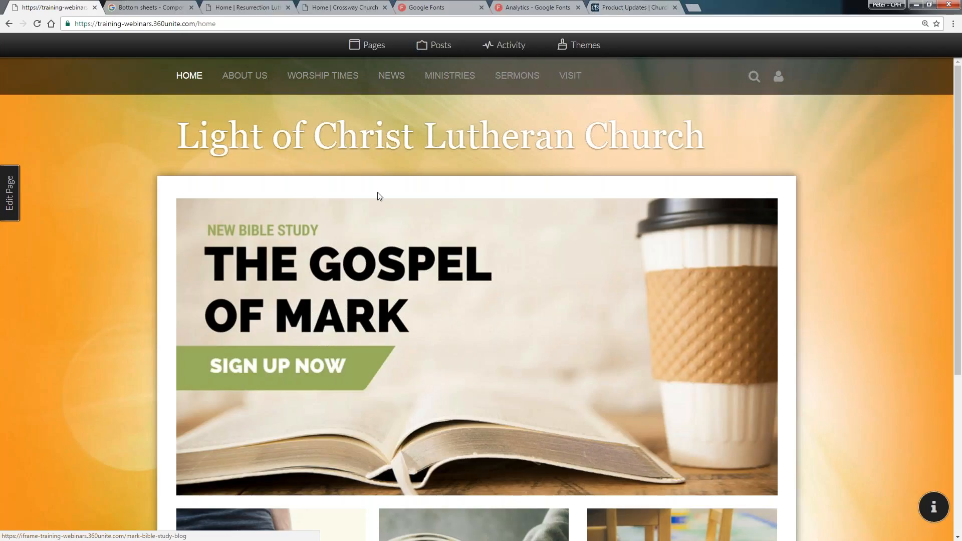
Open Themes, select the Material theme's dark navy preset, and apply it
{"action": "left_click", "coordinate": [587, 47]}
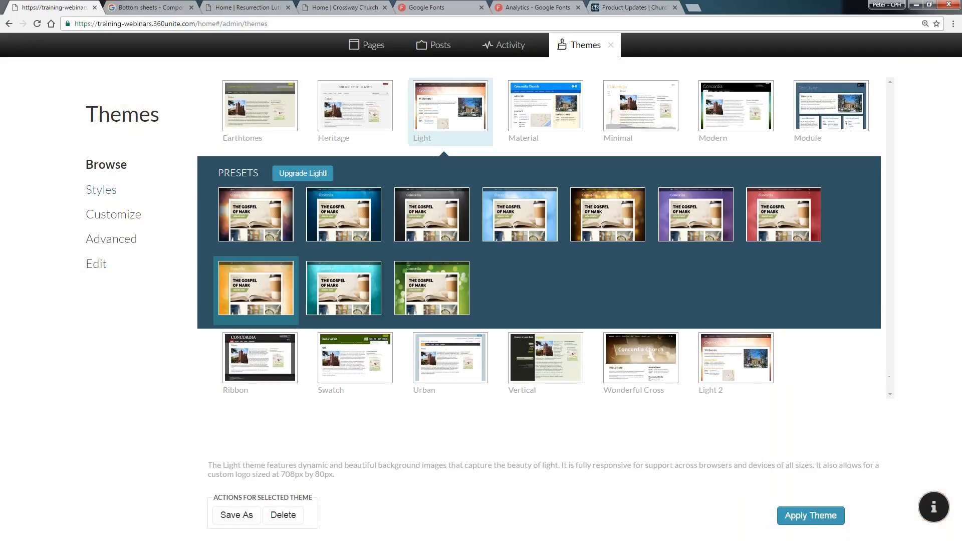
{"action": "left_click", "coordinate": [554, 131]}
{"action": "left_click", "coordinate": [802, 211]}
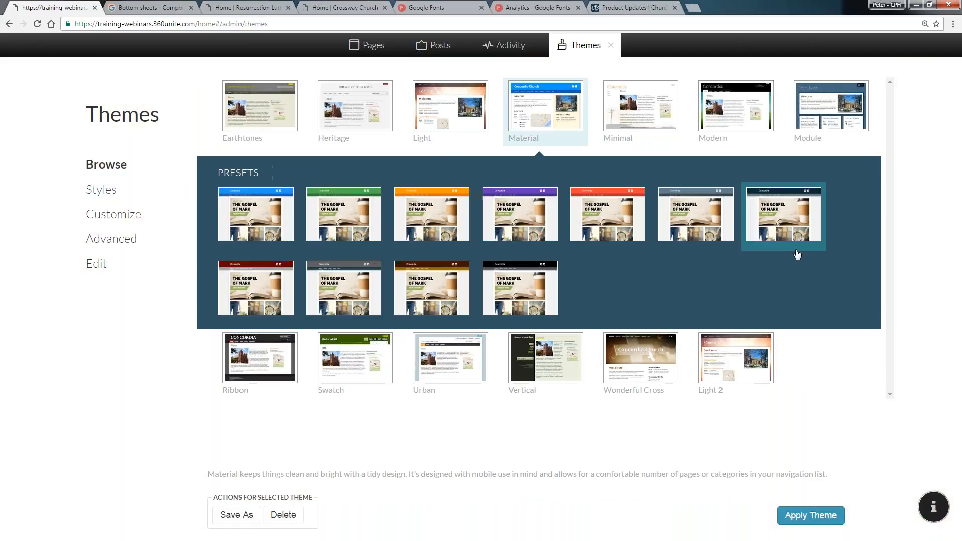
{"action": "left_click", "coordinate": [813, 520]}
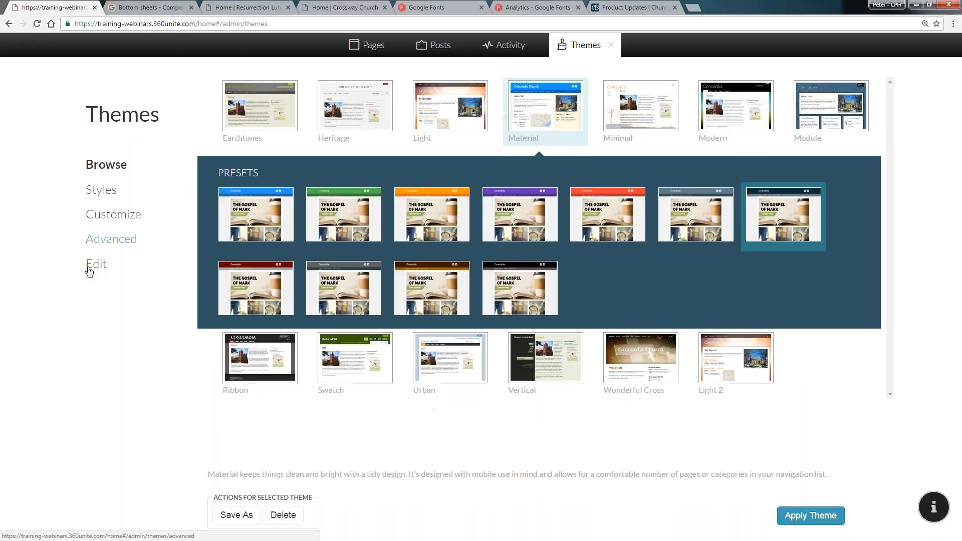
Open the Material theme's Customize settings, review the Heading Font choices, and close the Themes panel
{"action": "left_click", "coordinate": [128, 214]}
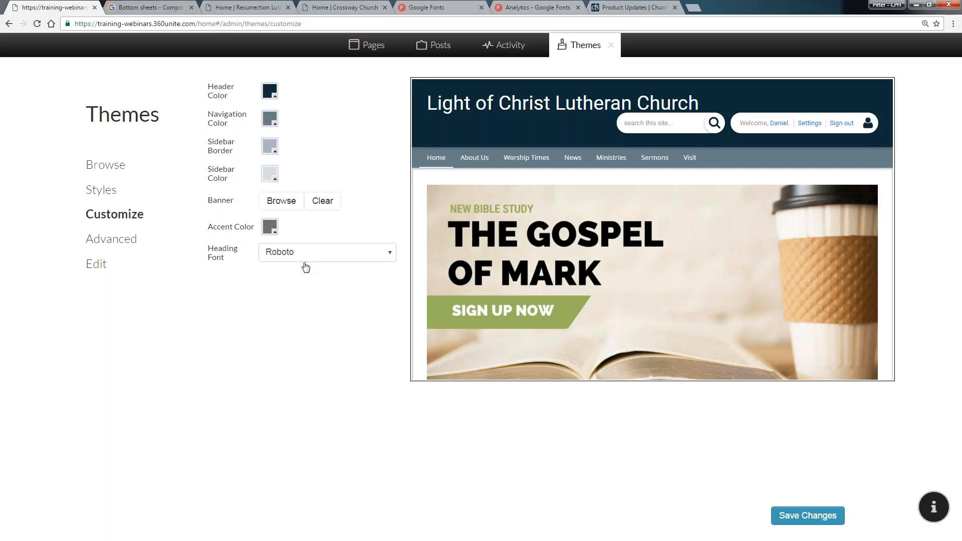
{"action": "left_click", "coordinate": [310, 256]}
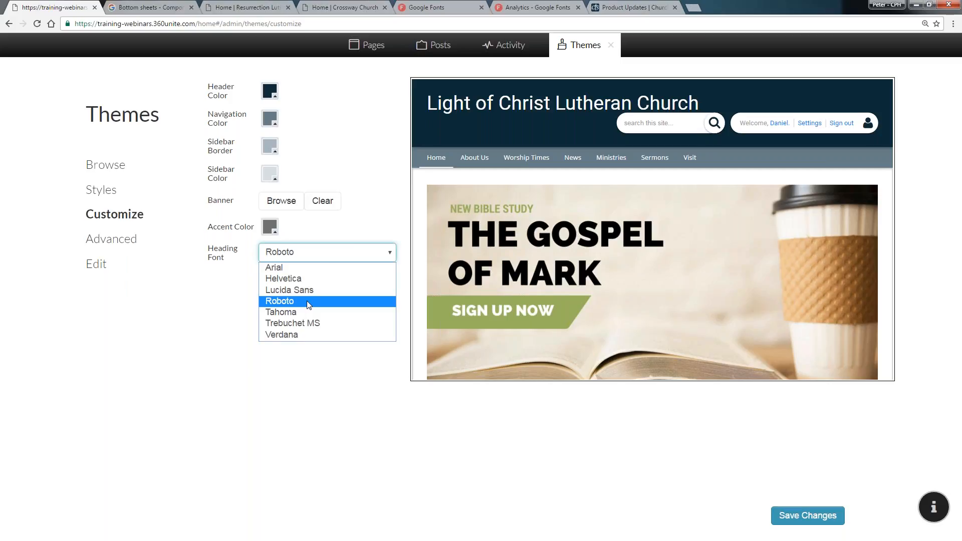
{"action": "left_click", "coordinate": [611, 45]}
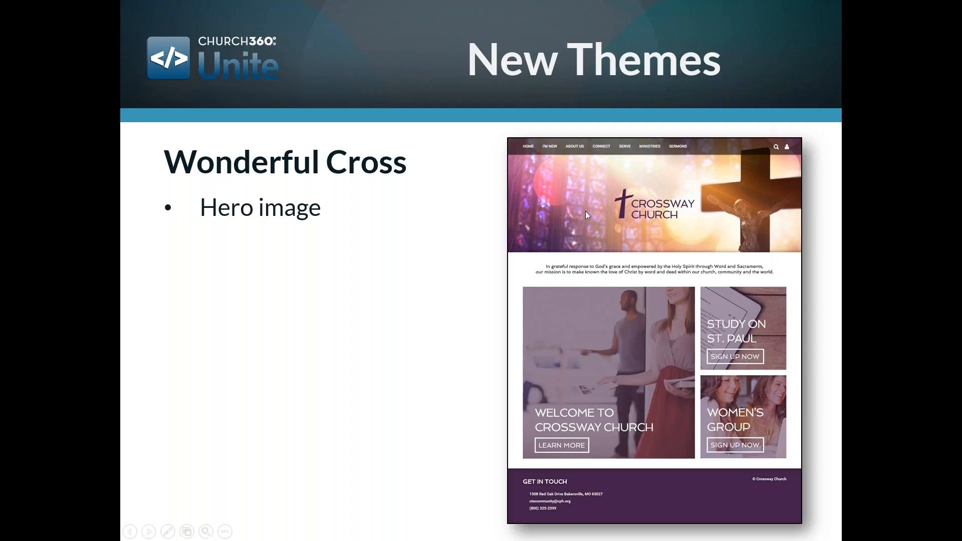
Advance the Wonderful Cross slide through its feature bullets and example site address
{"action": "left_click", "coordinate": [790, 238]}
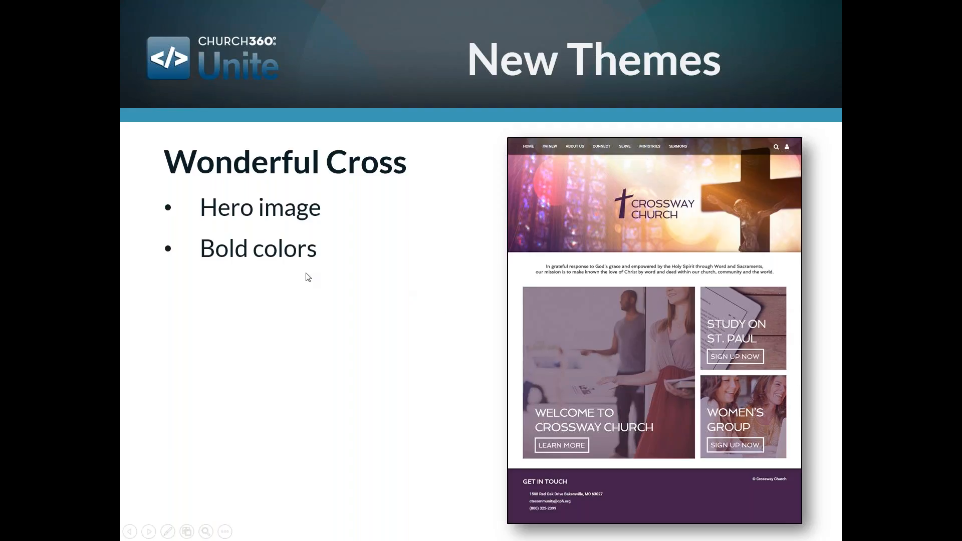
{"action": "left_click", "coordinate": [288, 251]}
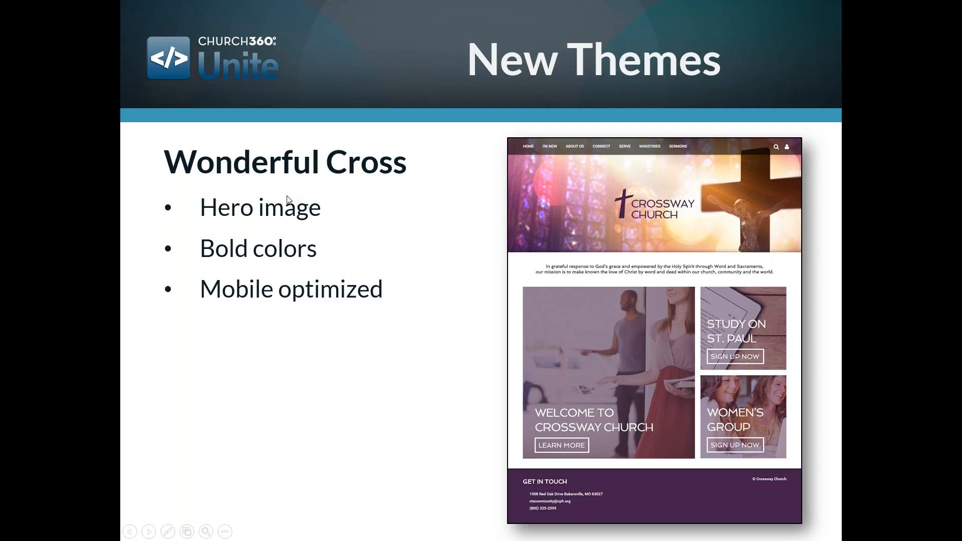
{"action": "left_click", "coordinate": [310, 317]}
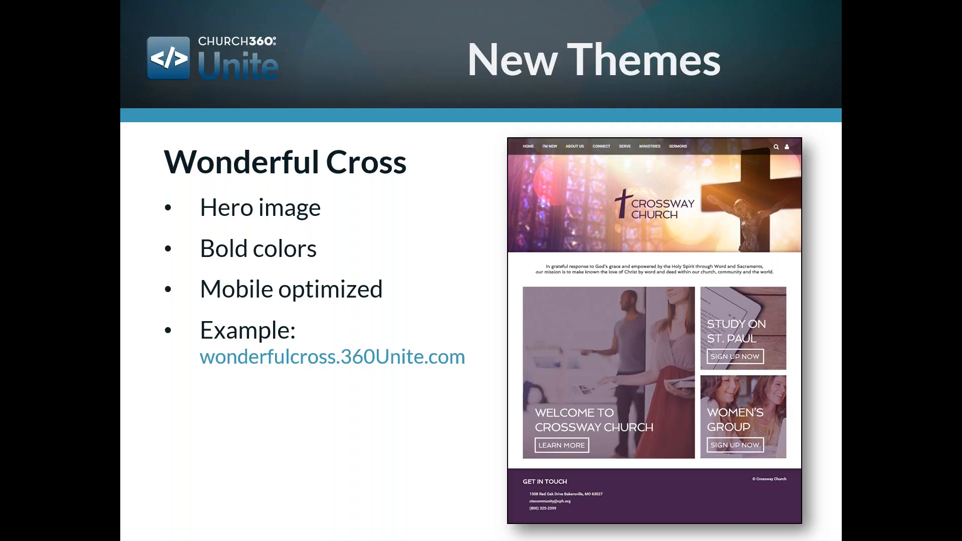
Switch to the Crossway Church example site tab and scroll through its home page
{"action": "key", "text": "alt+Tab"}
{"action": "left_click", "coordinate": [323, 6]}
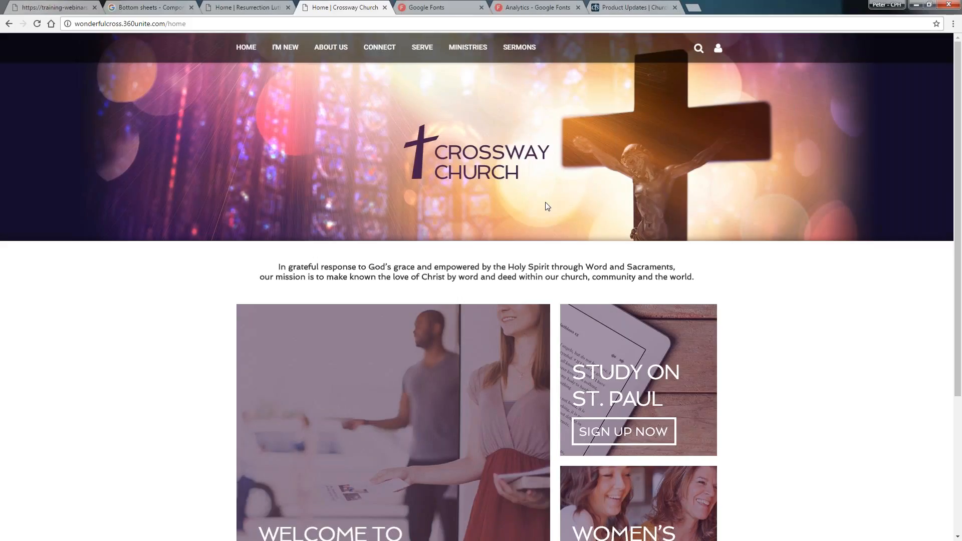
{"action": "scroll", "coordinate": [550, 212], "scroll_direction": "down", "scroll_amount": 1}
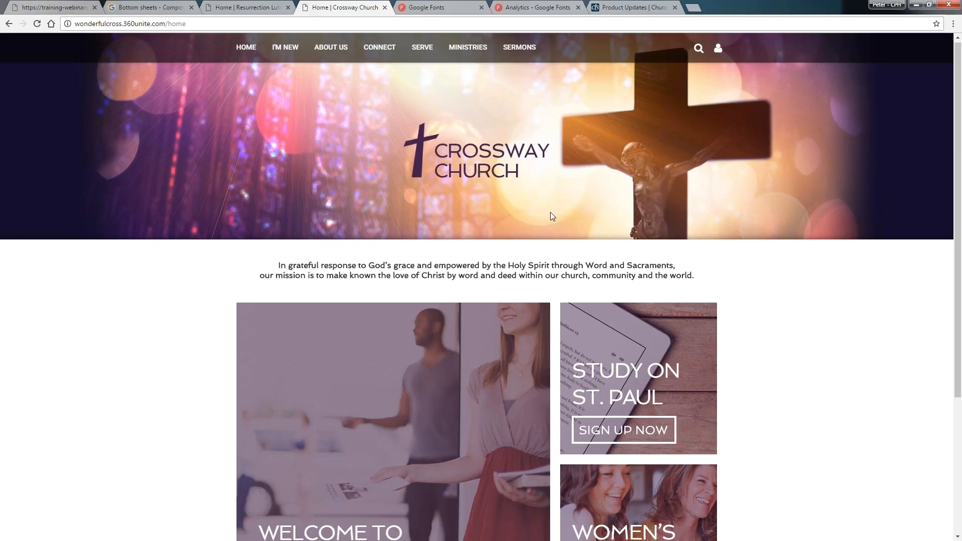
{"action": "scroll", "coordinate": [552, 216], "scroll_direction": "up", "scroll_amount": 1}
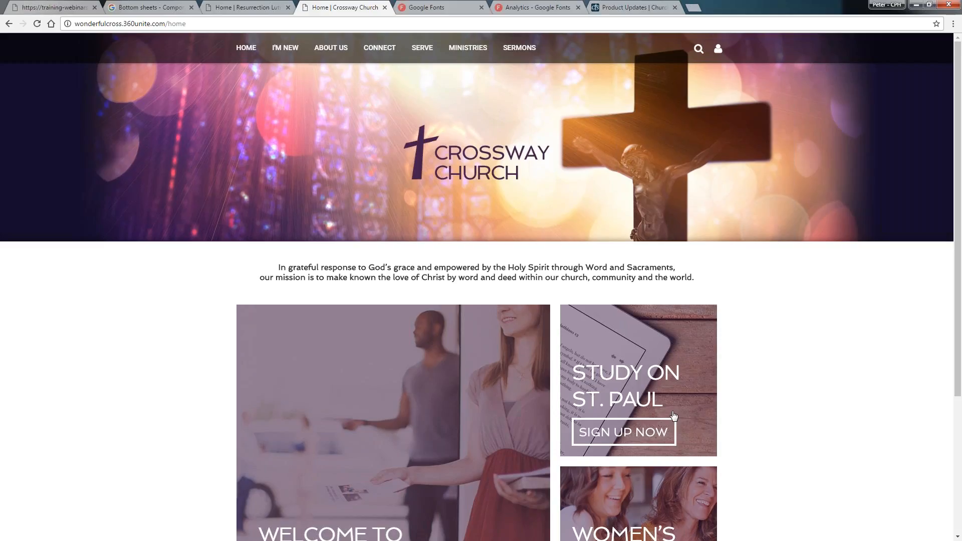
{"action": "scroll", "coordinate": [674, 416], "scroll_direction": "down", "scroll_amount": 4}
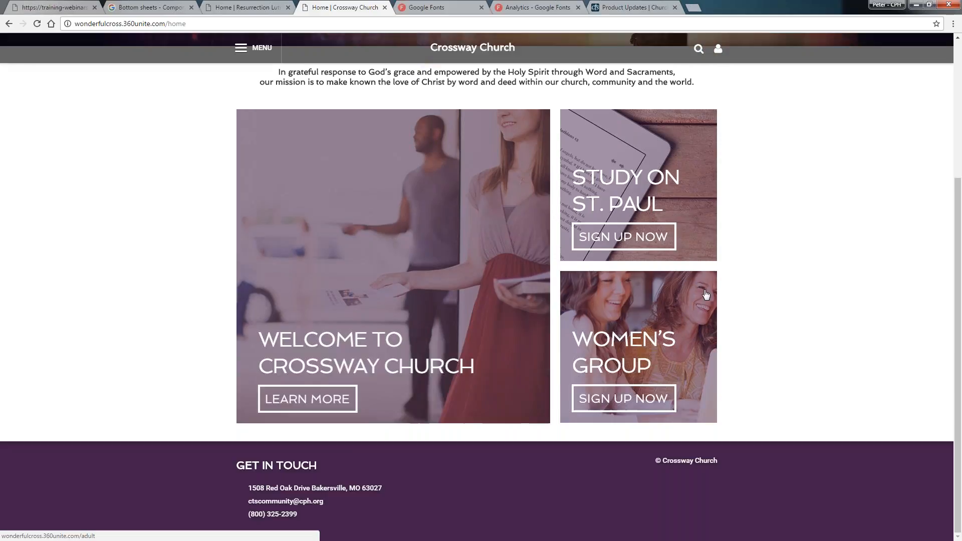
{"action": "left_click", "coordinate": [267, 50]}
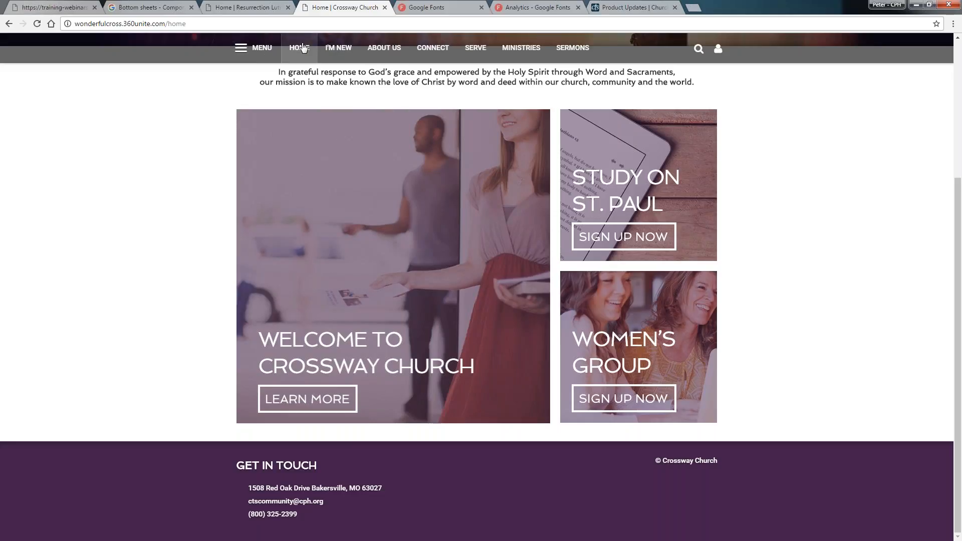
{"action": "mouse_move", "coordinate": [338, 47]}
{"action": "scroll", "coordinate": [773, 187], "scroll_direction": "up", "scroll_amount": 4}
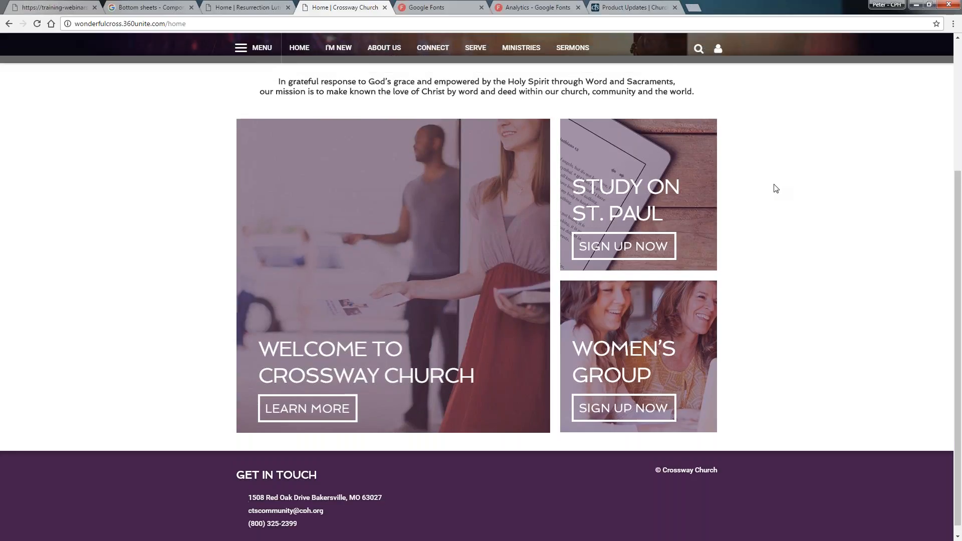
{"action": "scroll", "coordinate": [764, 180], "scroll_direction": "down", "scroll_amount": 4}
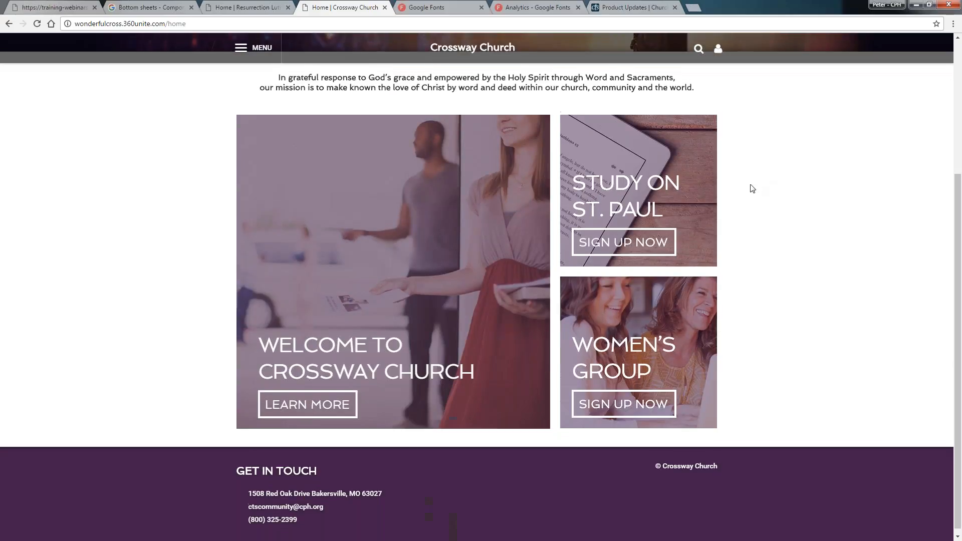
{"action": "scroll", "coordinate": [763, 184], "scroll_direction": "up", "scroll_amount": 4}
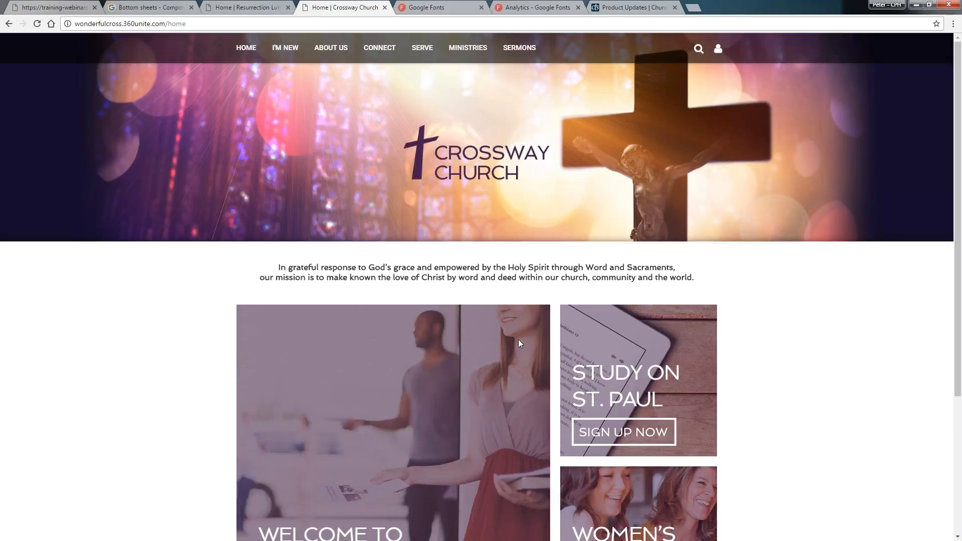
{"action": "scroll", "coordinate": [585, 57], "scroll_direction": "down", "scroll_amount": 1}
{"action": "scroll", "coordinate": [652, 62], "scroll_direction": "up", "scroll_amount": 1}
{"action": "left_click", "coordinate": [697, 50]}
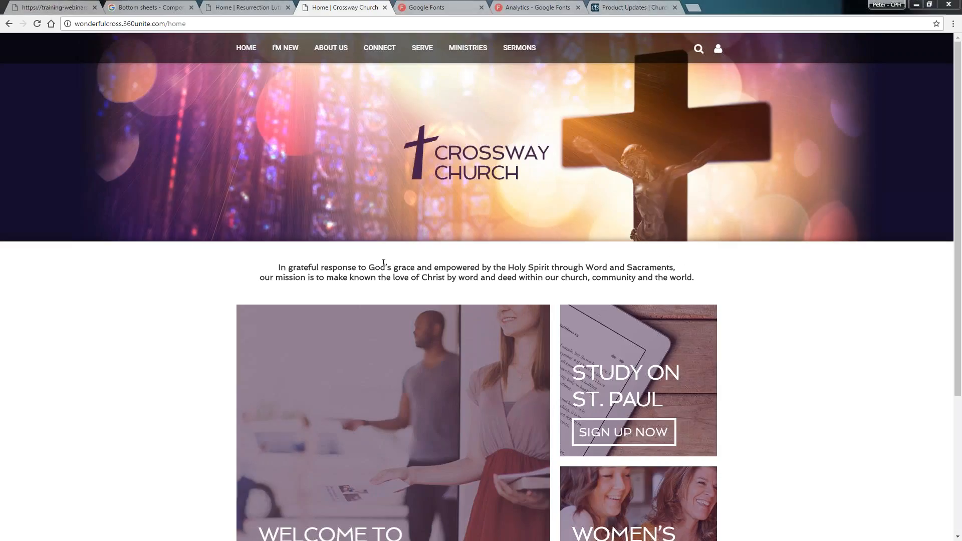
Preview the Crossway Church site in mobile device emulation and scroll its home page
{"action": "key", "text": "ctrl+shift+m"}
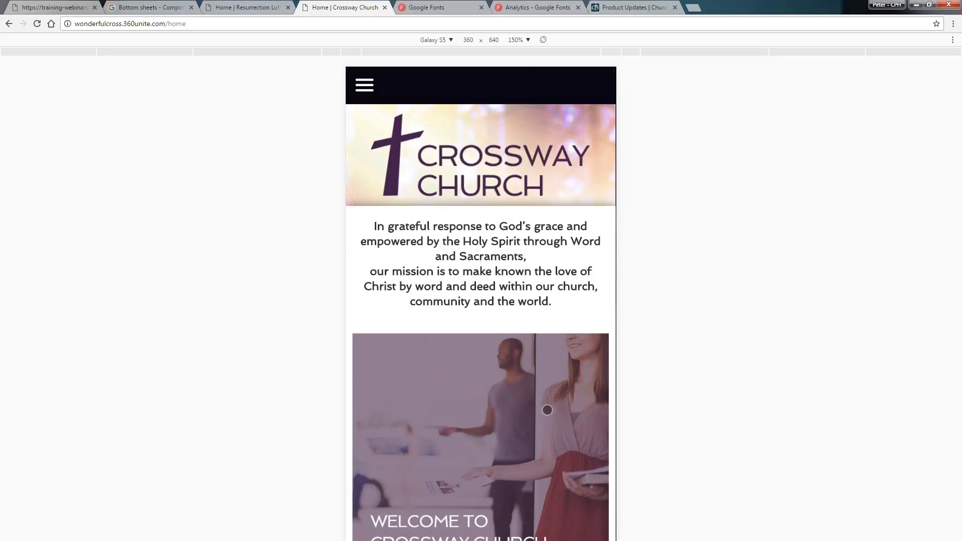
{"action": "left_click_drag", "start_coordinate": [547, 410], "coordinate": [536, 452]}
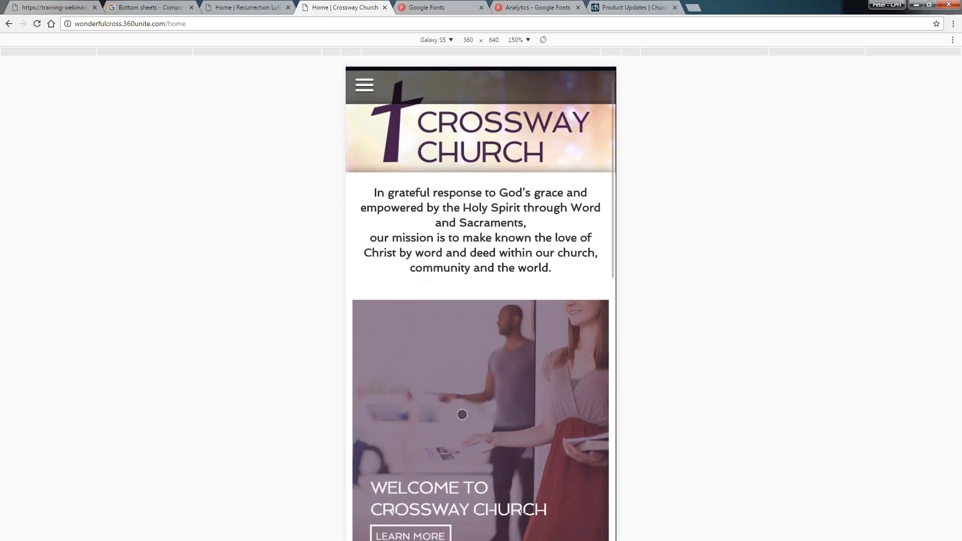
{"action": "left_click_drag", "start_coordinate": [462, 414], "coordinate": [520, 80]}
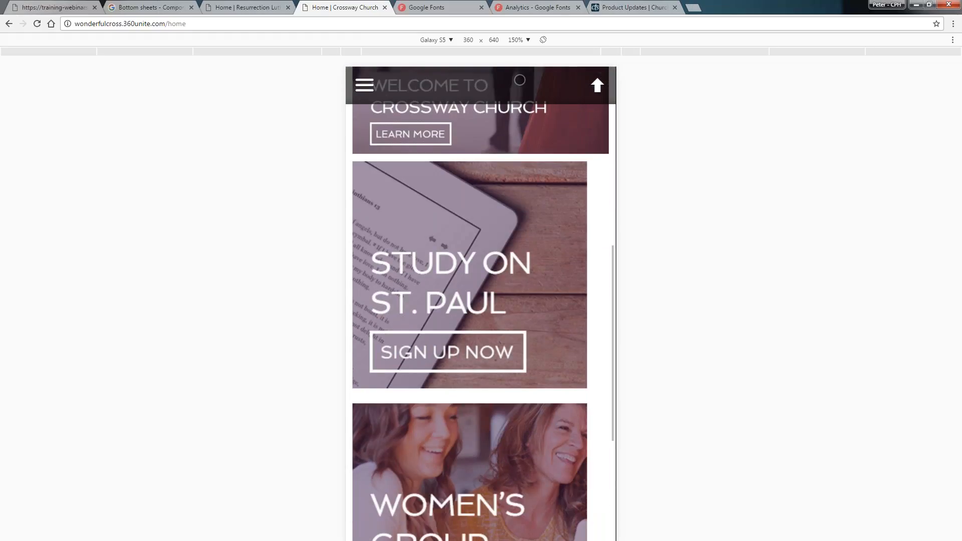
{"action": "left_click_drag", "start_coordinate": [459, 493], "coordinate": [451, 462]}
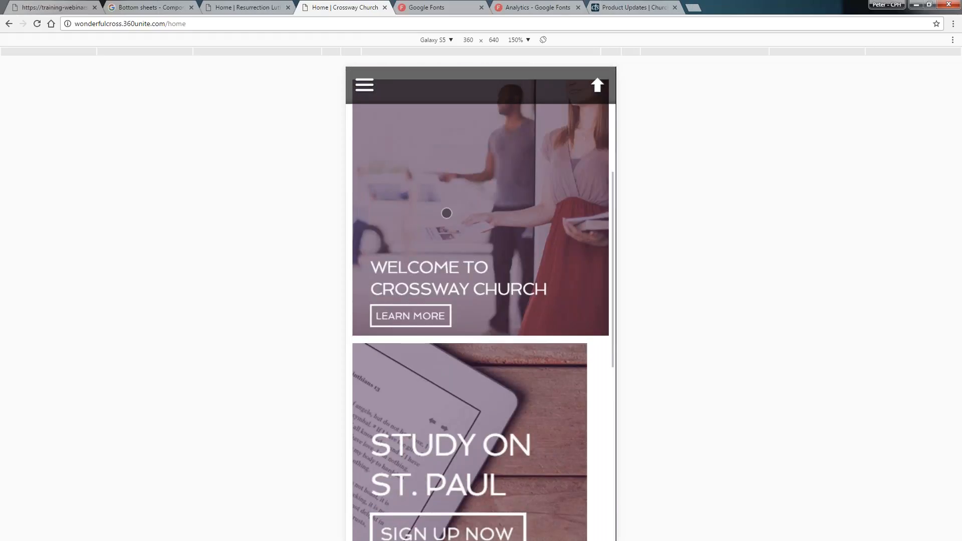
Open the mobile navigation menu and expand the I'M NEW section
{"action": "left_click", "coordinate": [364, 84]}
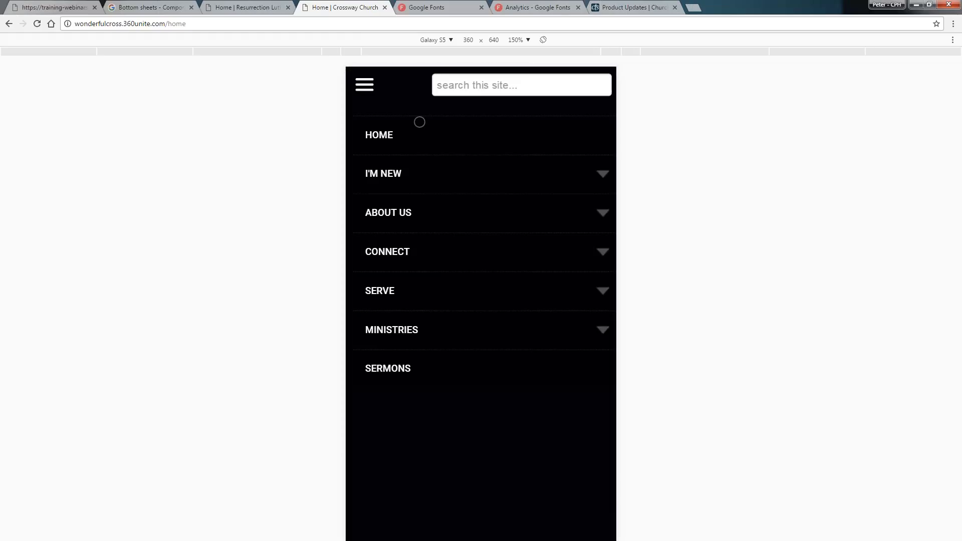
{"action": "left_click", "coordinate": [599, 177]}
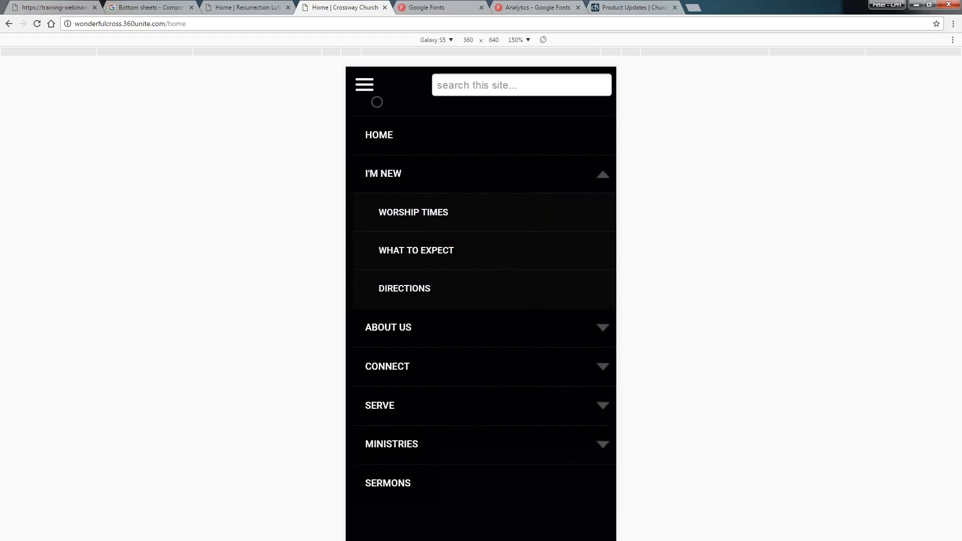
Close the mobile navigation menu, return to the page top, and exit device emulation
{"action": "left_click", "coordinate": [370, 81]}
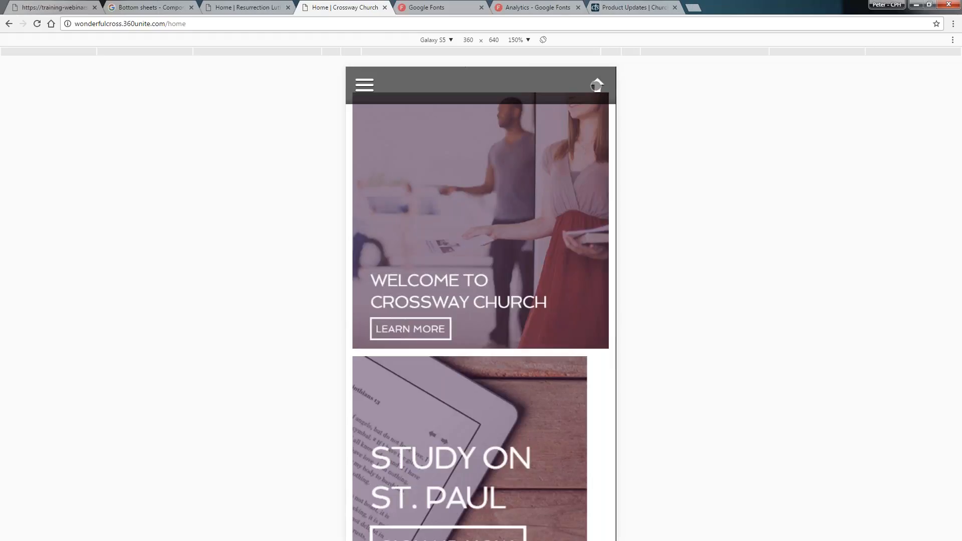
{"action": "left_click", "coordinate": [597, 84]}
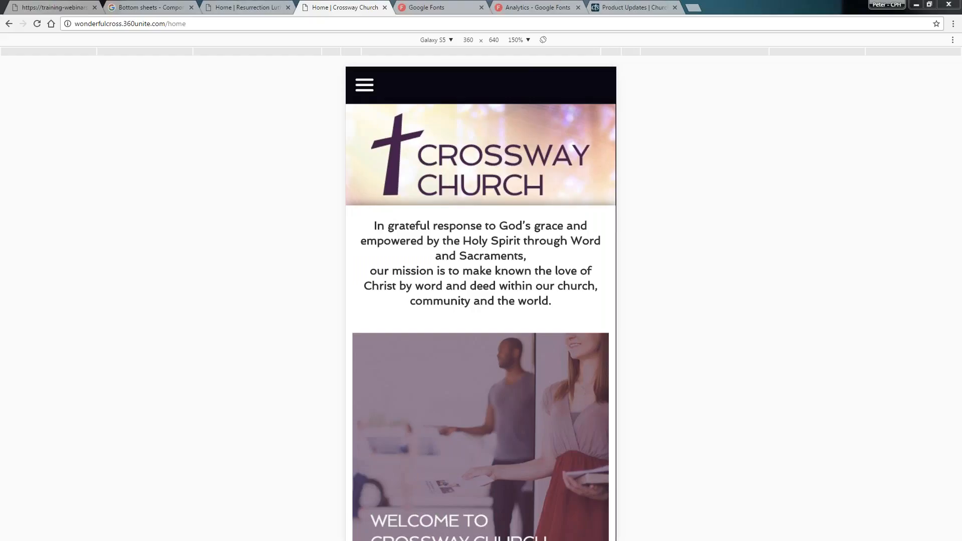
{"action": "key", "text": "F12"}
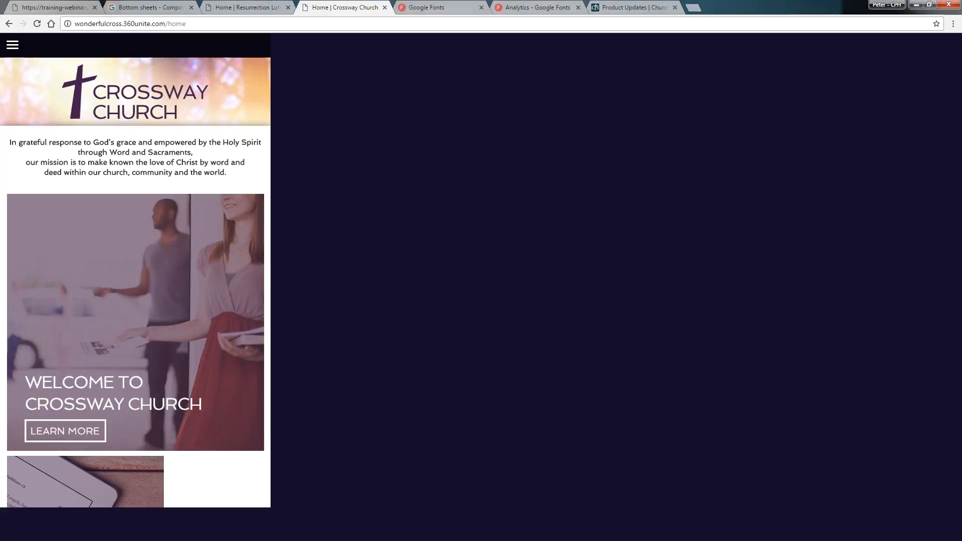
Switch to the Light of Christ Lutheran Church site tab and open its Themes manager
{"action": "key", "text": "ctrl+1"}
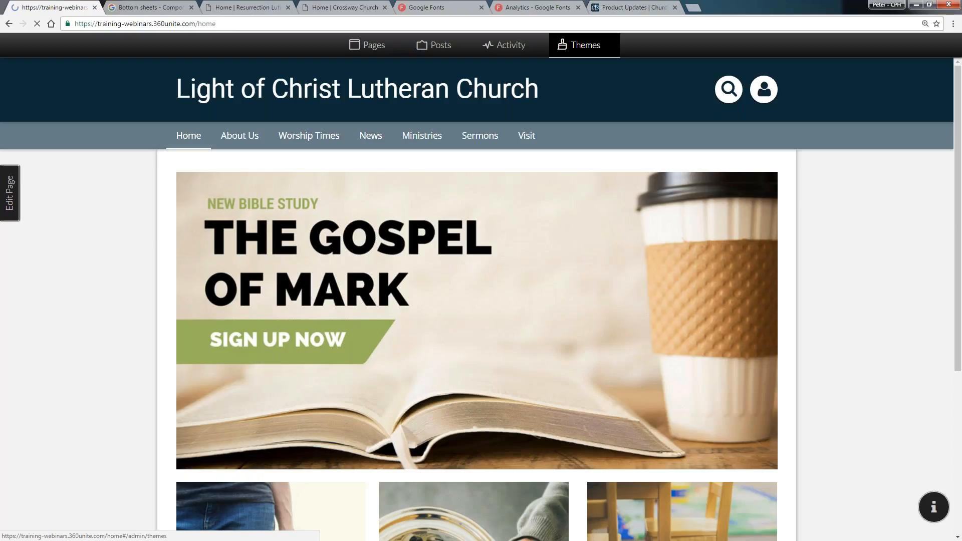
{"action": "left_click", "coordinate": [601, 46]}
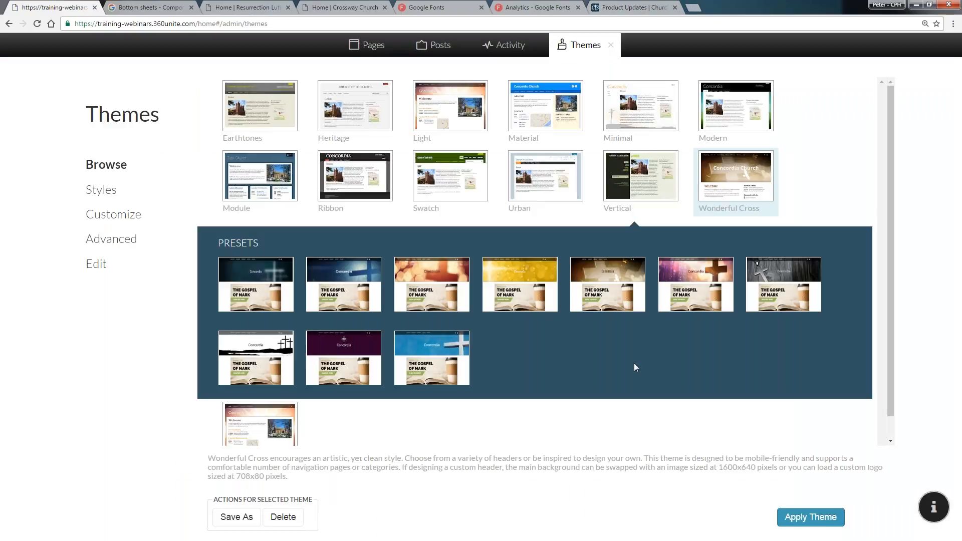
Preview the Wonderful Cross presets Glow, Rustic, Purple Crucifix and Simple
{"action": "left_click", "coordinate": [256, 293]}
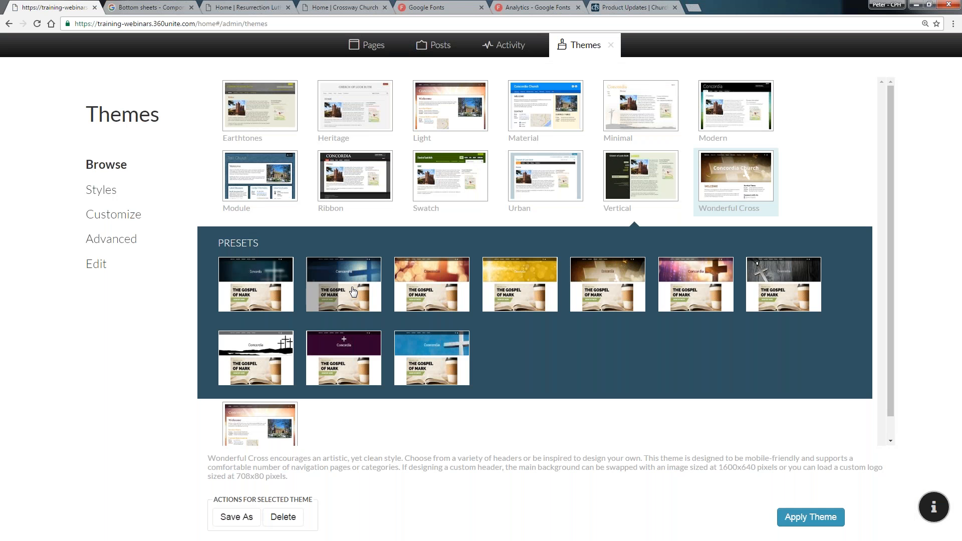
{"action": "mouse_move", "coordinate": [352, 289]}
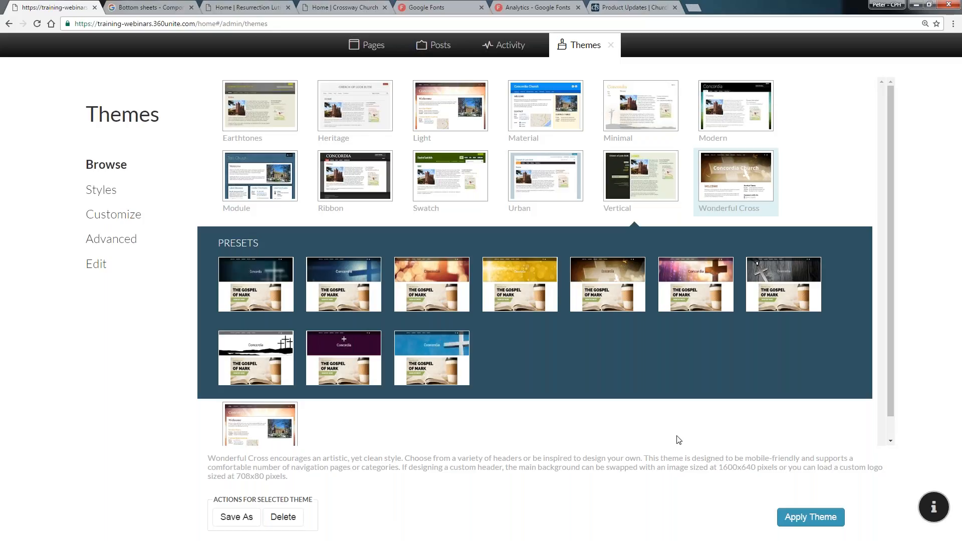
{"action": "left_click", "coordinate": [541, 286]}
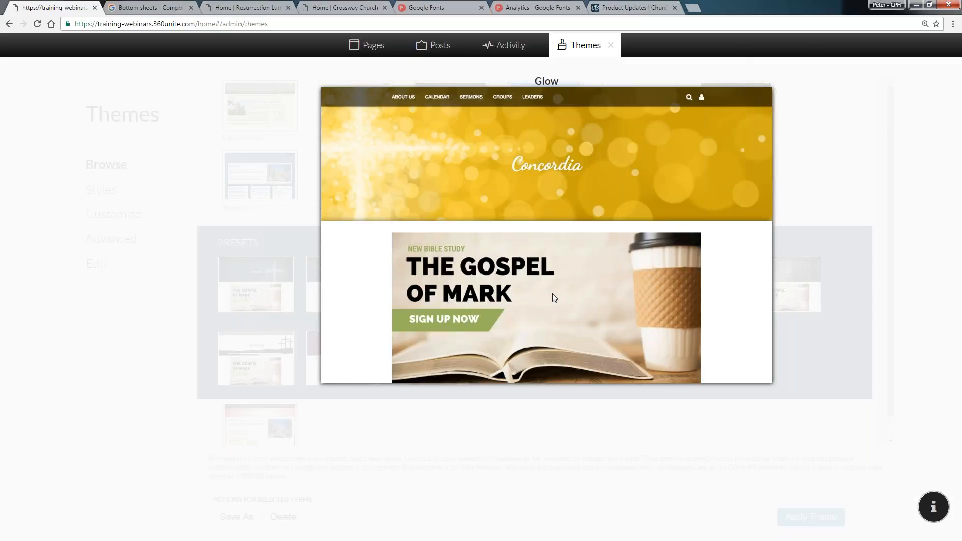
{"action": "left_click", "coordinate": [561, 288]}
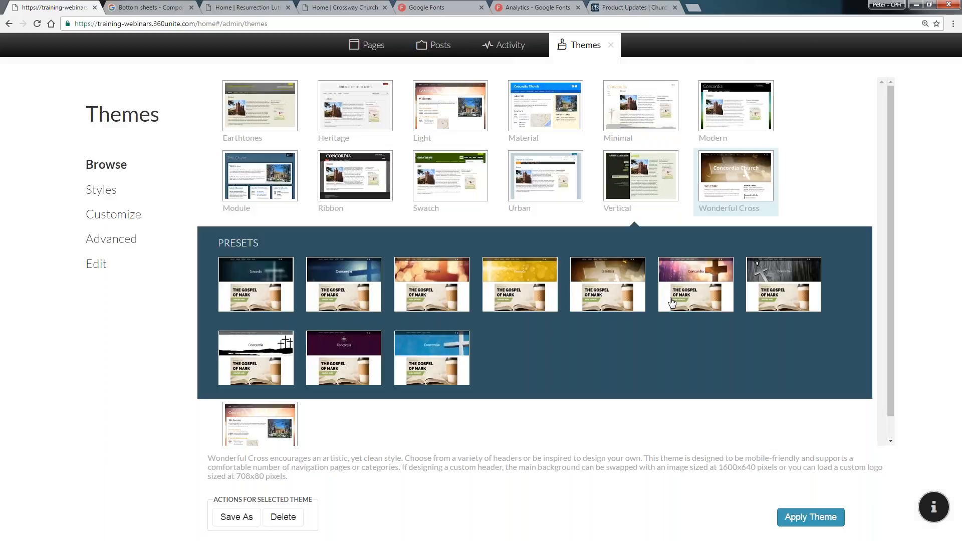
{"action": "left_click", "coordinate": [783, 300]}
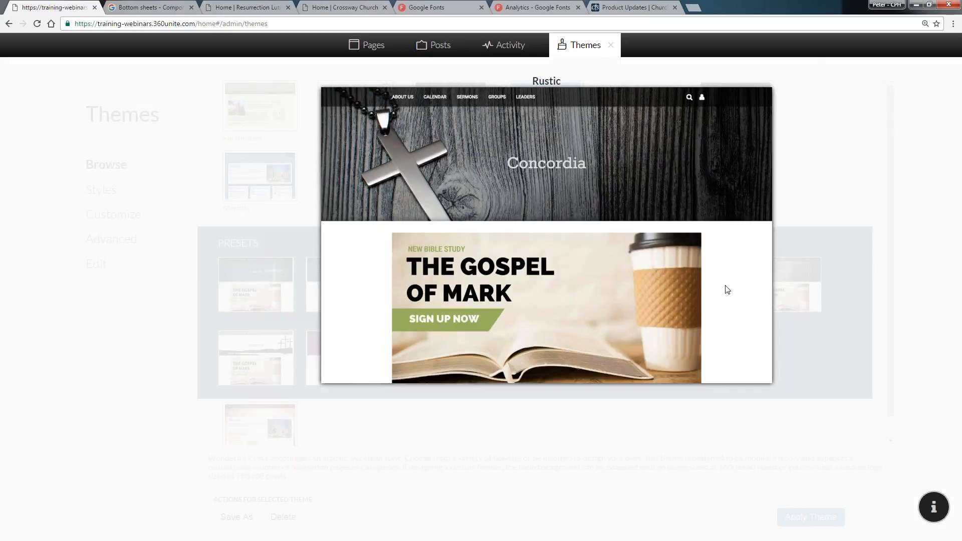
{"action": "left_click", "coordinate": [625, 165]}
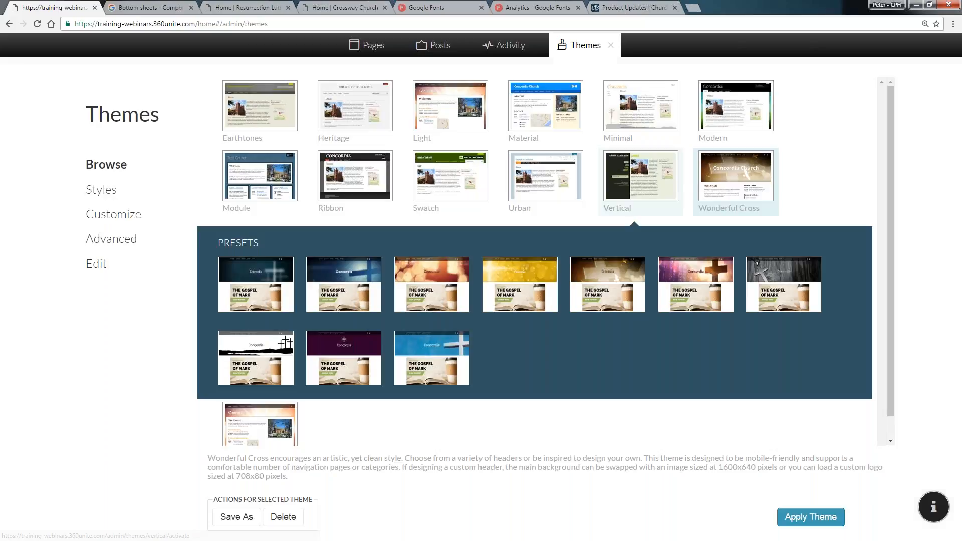
{"action": "left_click", "coordinate": [697, 291]}
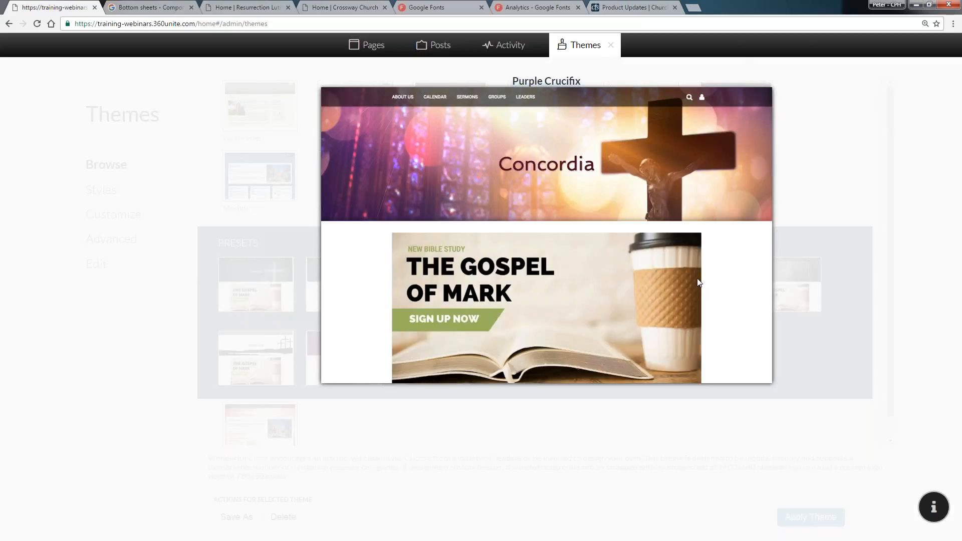
{"action": "left_click", "coordinate": [709, 440]}
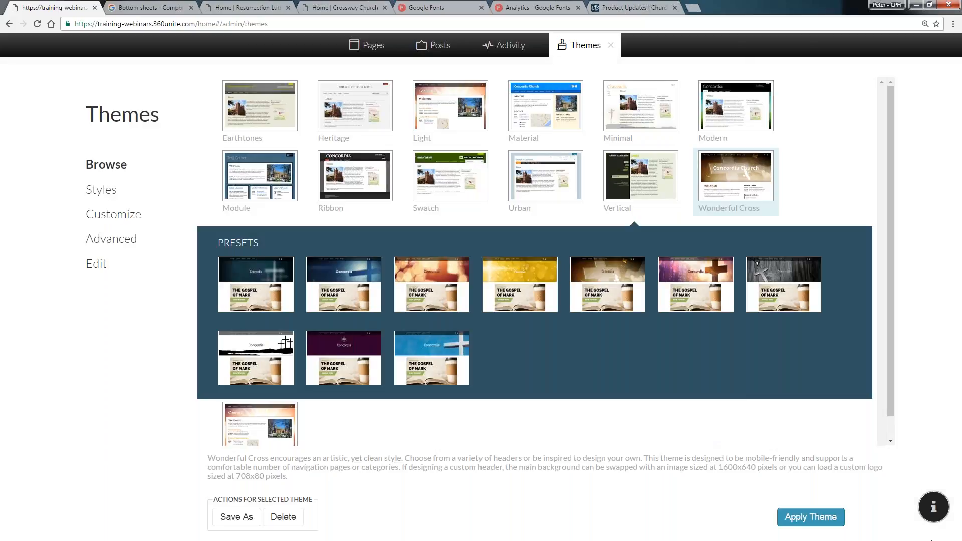
{"action": "left_click", "coordinate": [338, 361]}
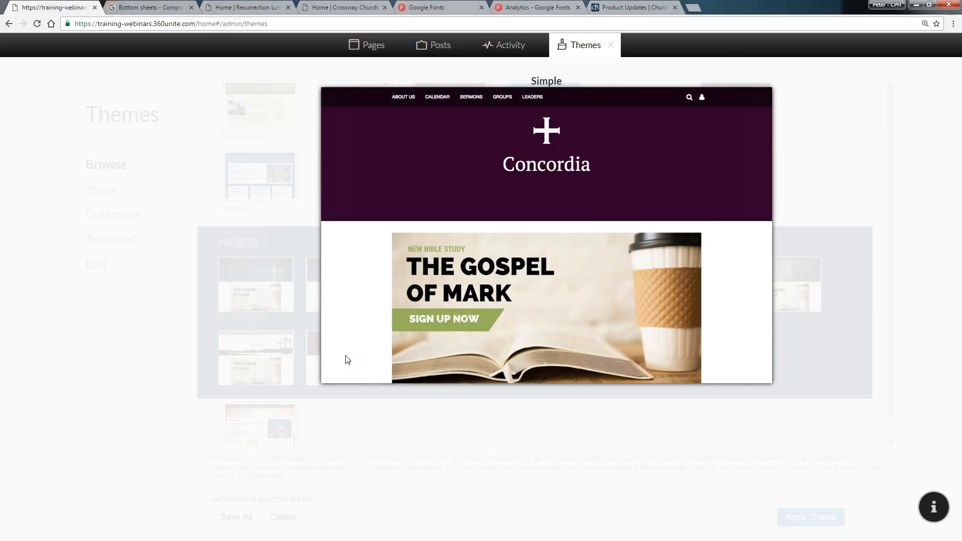
{"action": "left_click", "coordinate": [345, 356]}
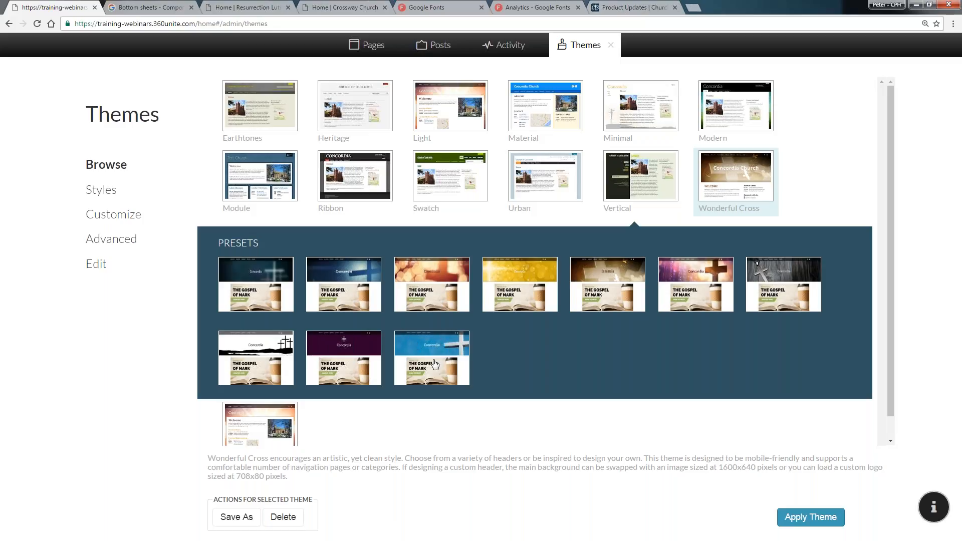
Apply the Wonderful Cross theme with the blue sky cross preset
{"action": "left_click", "coordinate": [707, 290]}
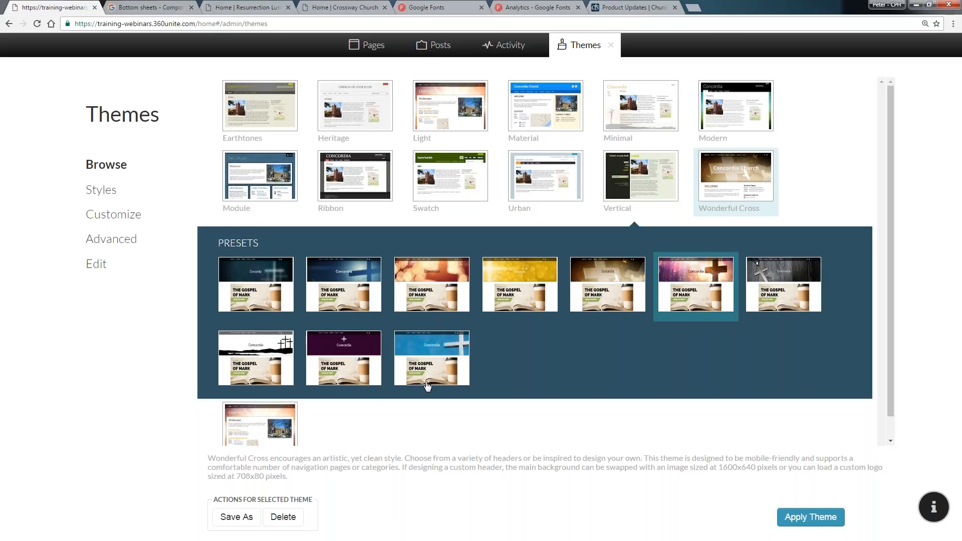
{"action": "left_click", "coordinate": [435, 360]}
{"action": "left_click", "coordinate": [805, 524]}
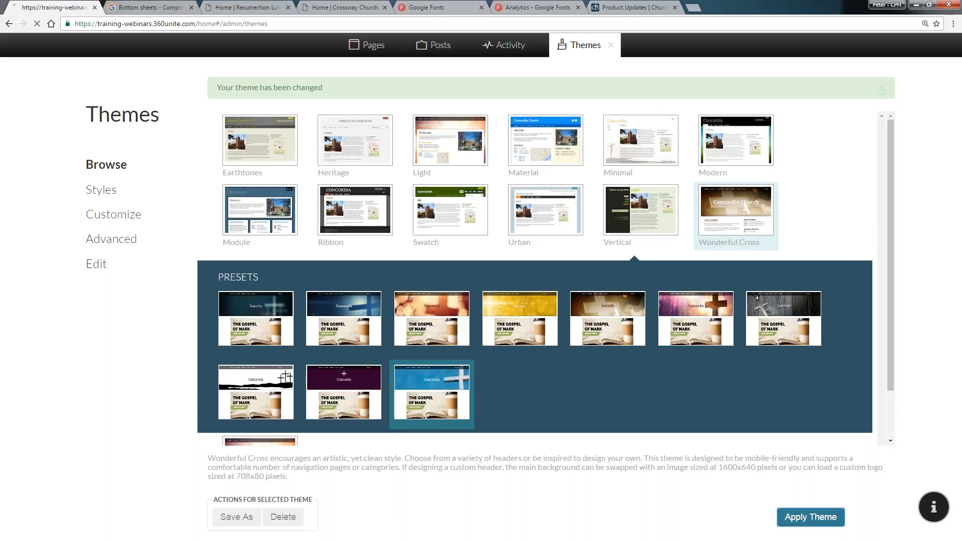
Open the theme customization options and reload the Themes page
{"action": "left_click", "coordinate": [122, 215]}
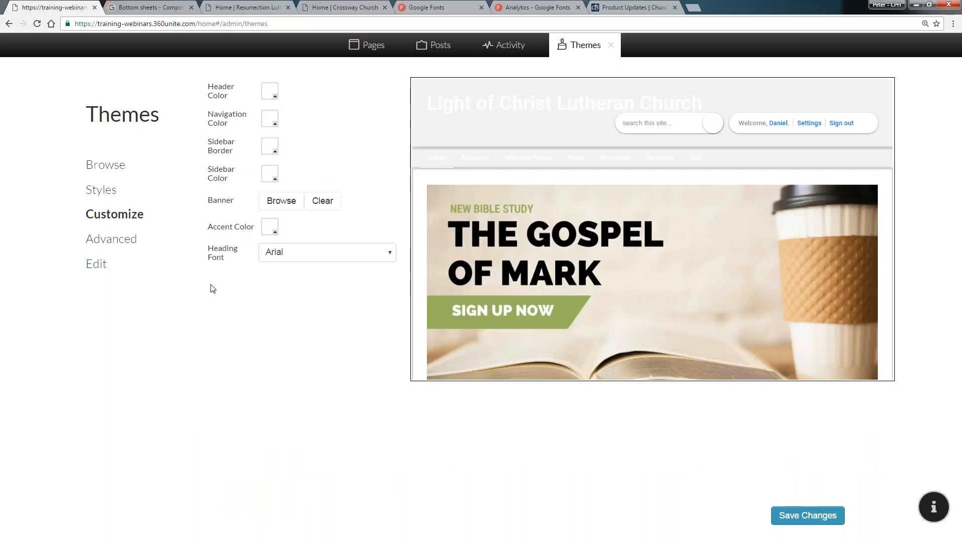
{"action": "left_click", "coordinate": [37, 23]}
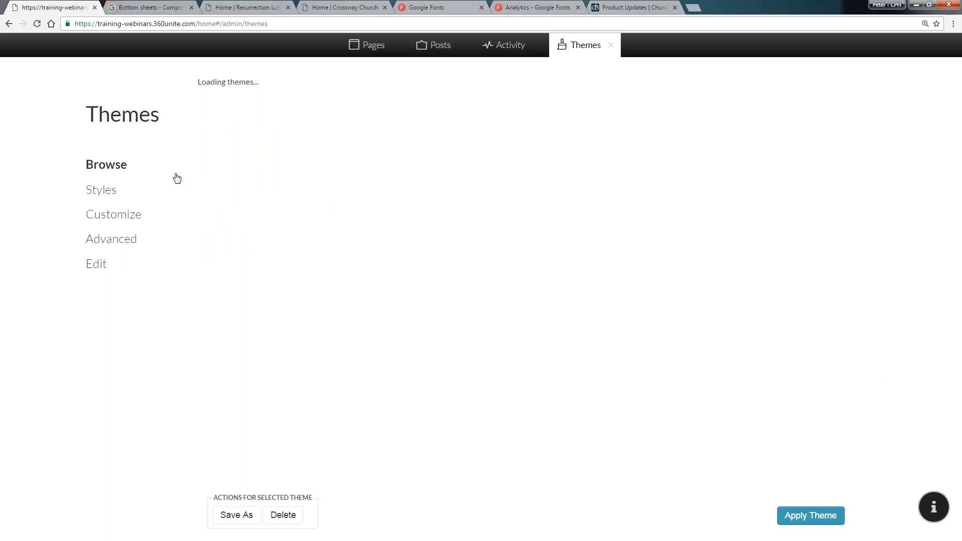
Apply the Rustic preset of the Wonderful Cross theme to the site
{"action": "left_click", "coordinate": [788, 285]}
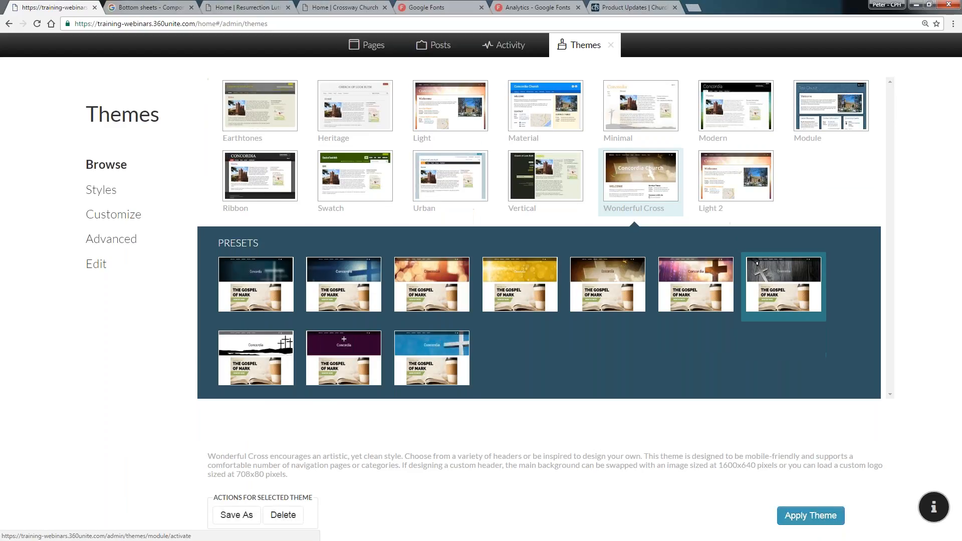
{"action": "left_click", "coordinate": [612, 45]}
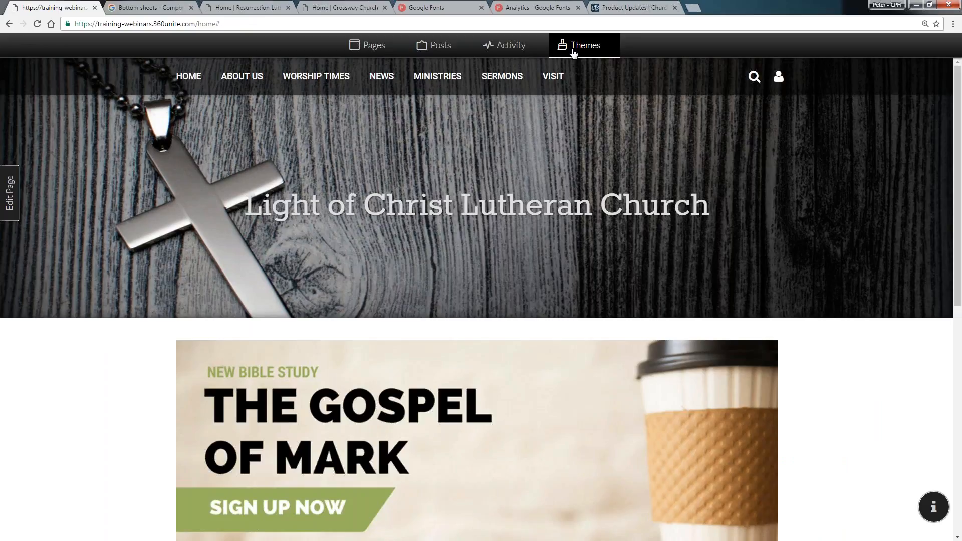
{"action": "left_click", "coordinate": [613, 46]}
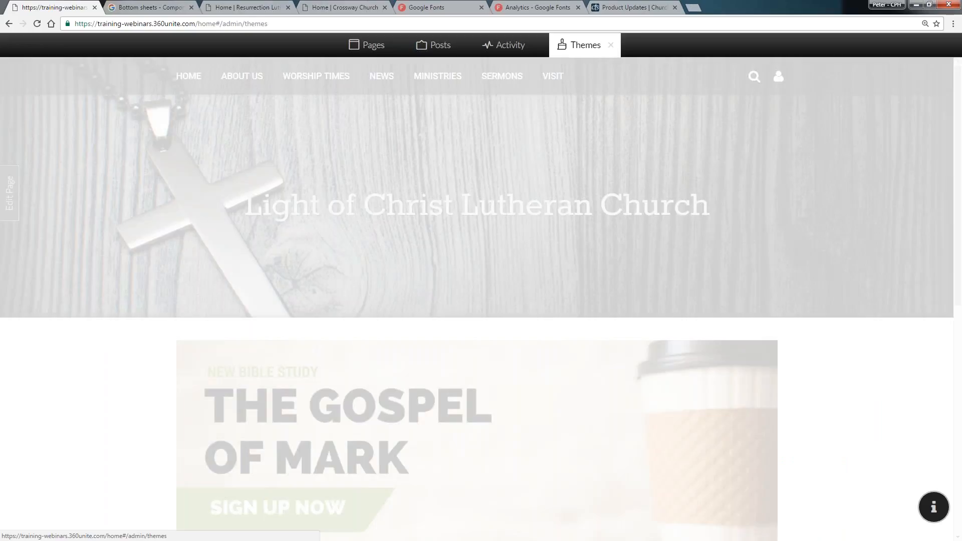
Review the Rustic preset's Customize settings and close the Themes manager
{"action": "left_click", "coordinate": [127, 215]}
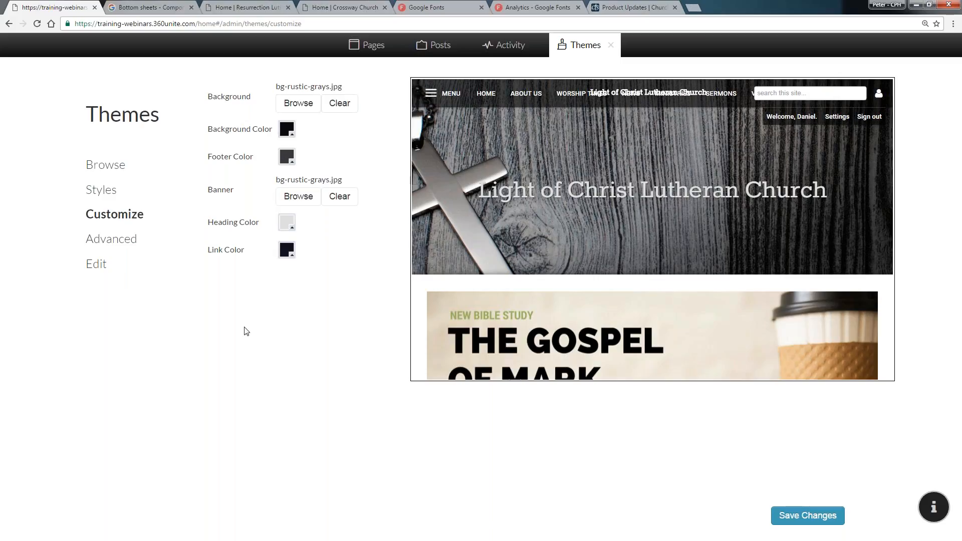
{"action": "left_click", "coordinate": [612, 48]}
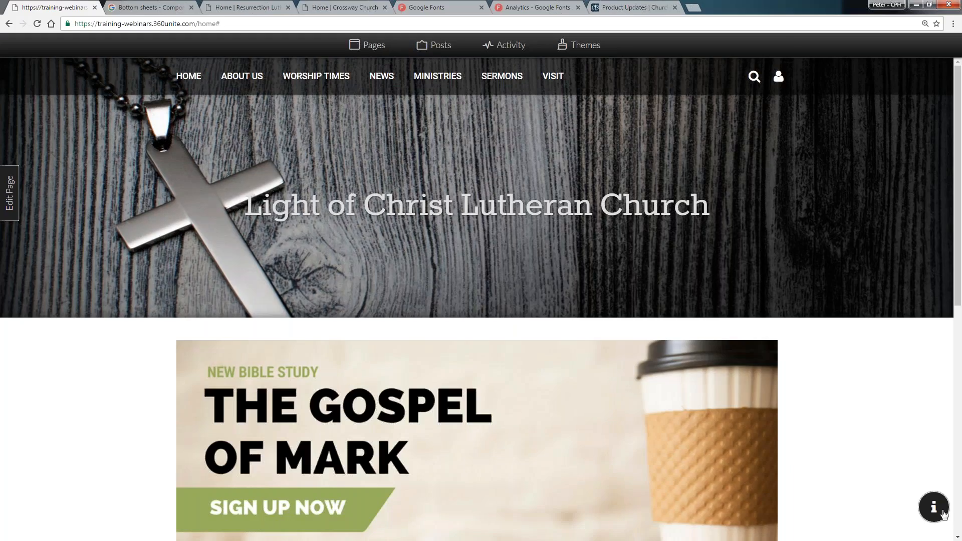
Open the help widget's feedback message form, then close the widget
{"action": "left_click", "coordinate": [935, 509]}
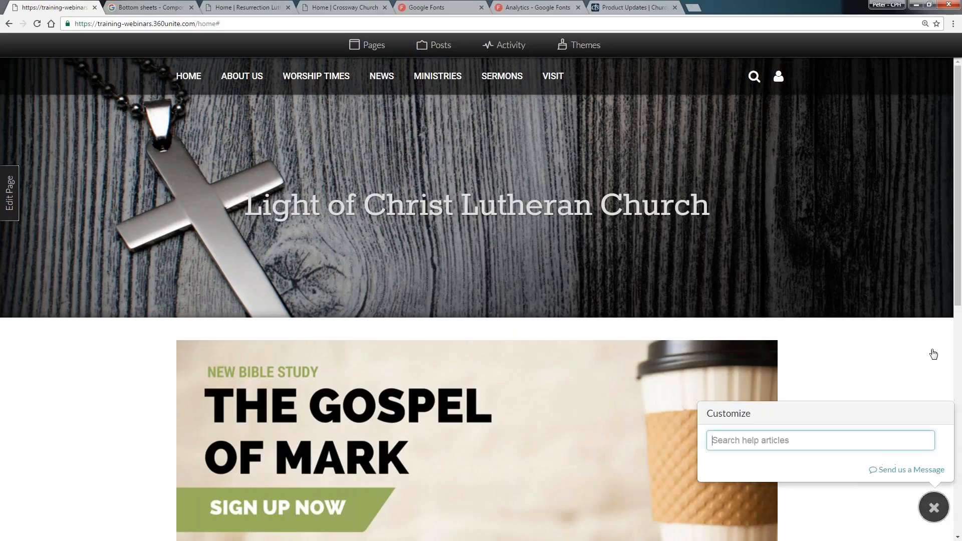
{"action": "left_click", "coordinate": [902, 471]}
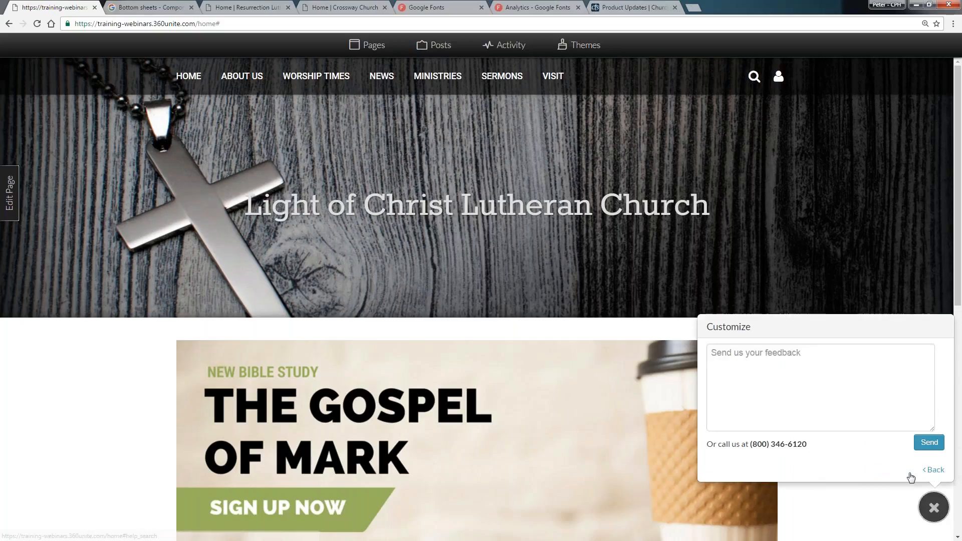
{"action": "left_click", "coordinate": [718, 370]}
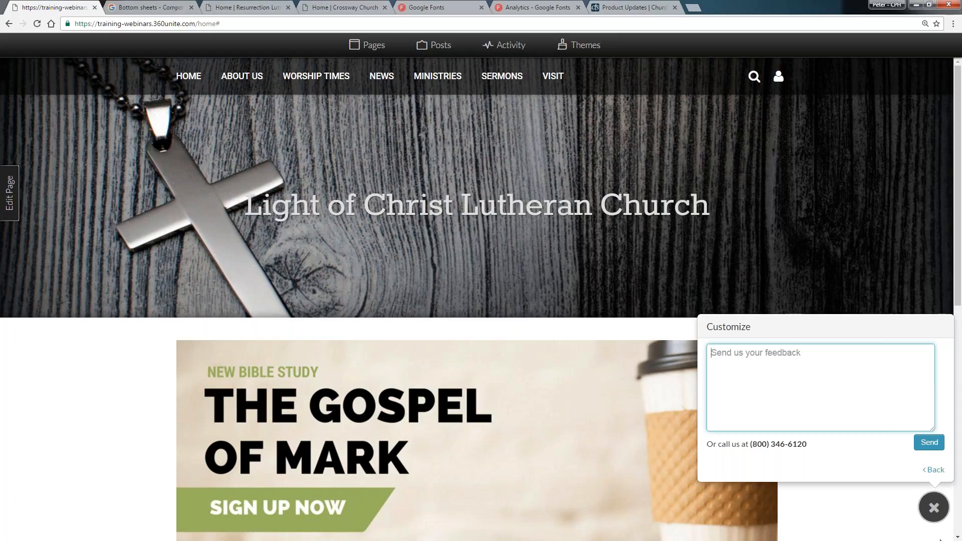
{"action": "left_click", "coordinate": [929, 507]}
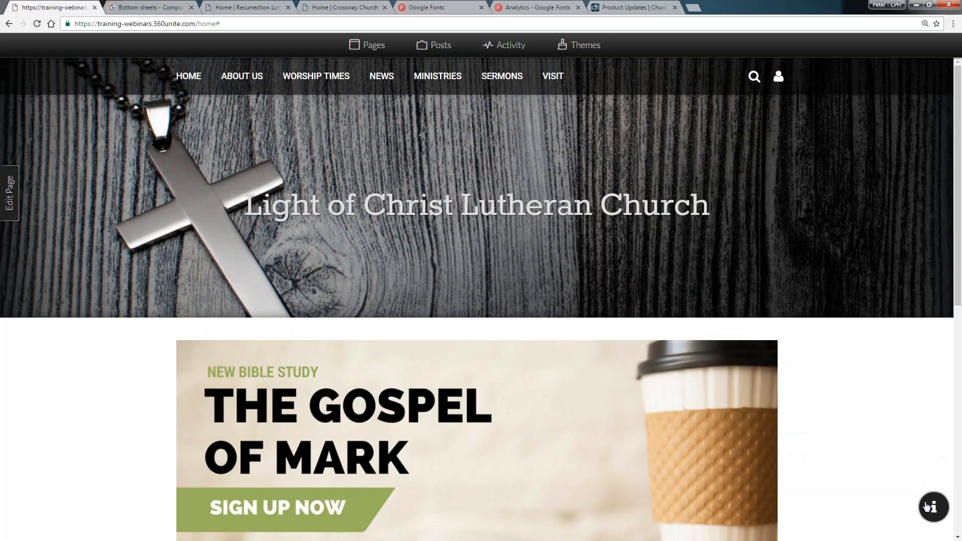
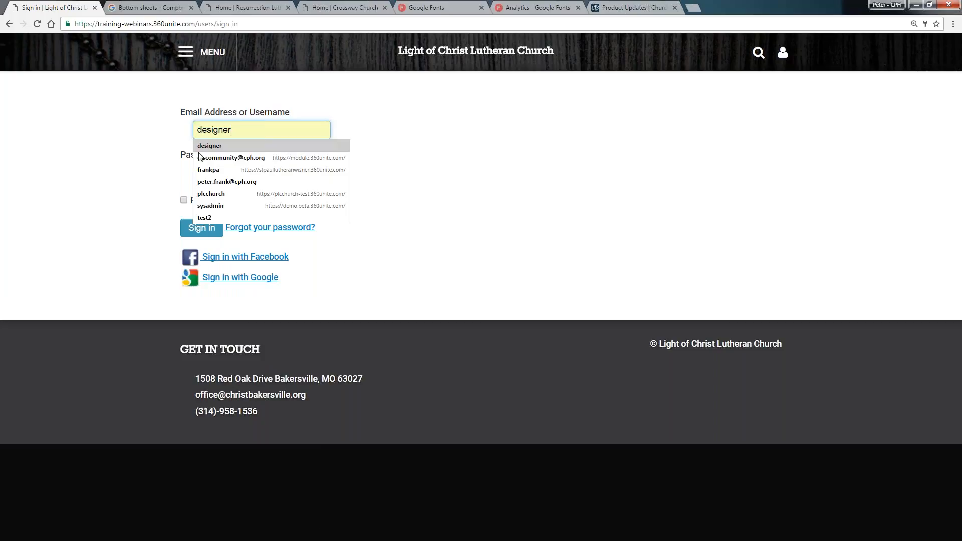
{"action": "key", "text": "Down"}
Sign in to the site with the saved administrator e-mail address and its stored password
{"action": "key", "text": "Return"}
{"action": "key", "text": "BackSpace"}
{"action": "key", "text": "BackSpace"}
{"action": "key", "text": "BackSpace"}
{"action": "key", "text": "BackSpace"}
{"action": "key", "text": "BackSpace"}
{"action": "key", "text": "BackSpace"}
{"action": "key", "text": "BackSpace"}
{"action": "key", "text": "BackSpace"}
{"action": "key", "text": "ctrl+a"}
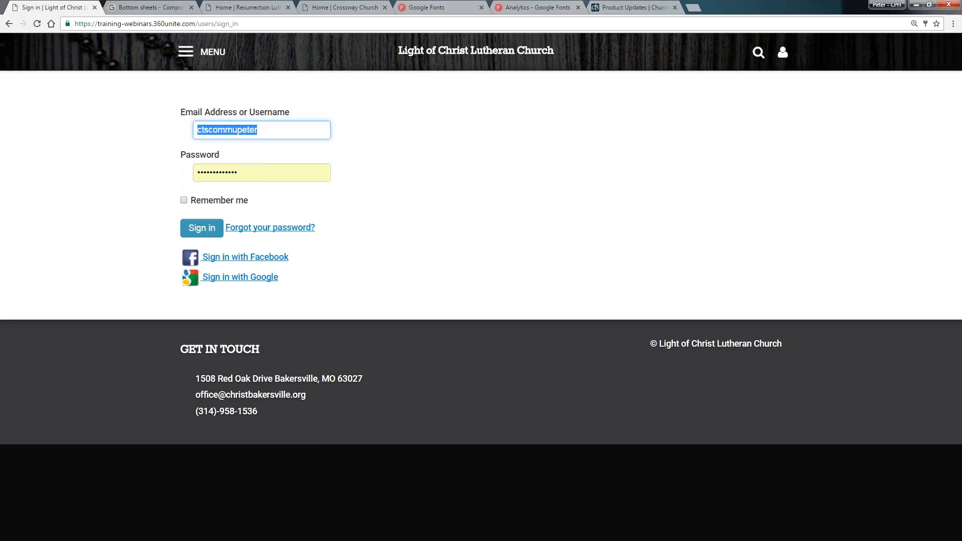
{"action": "key", "text": "Tab"}
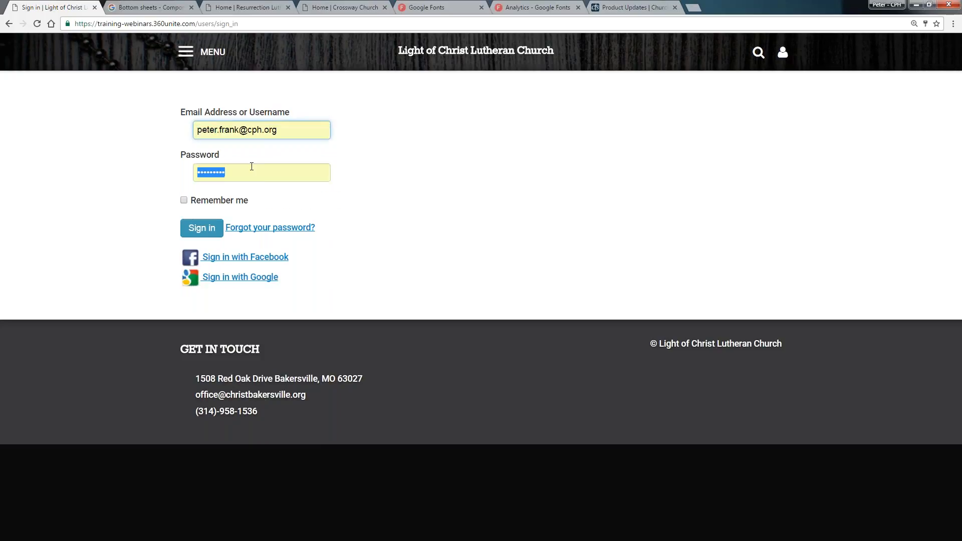
{"action": "left_click", "coordinate": [208, 234]}
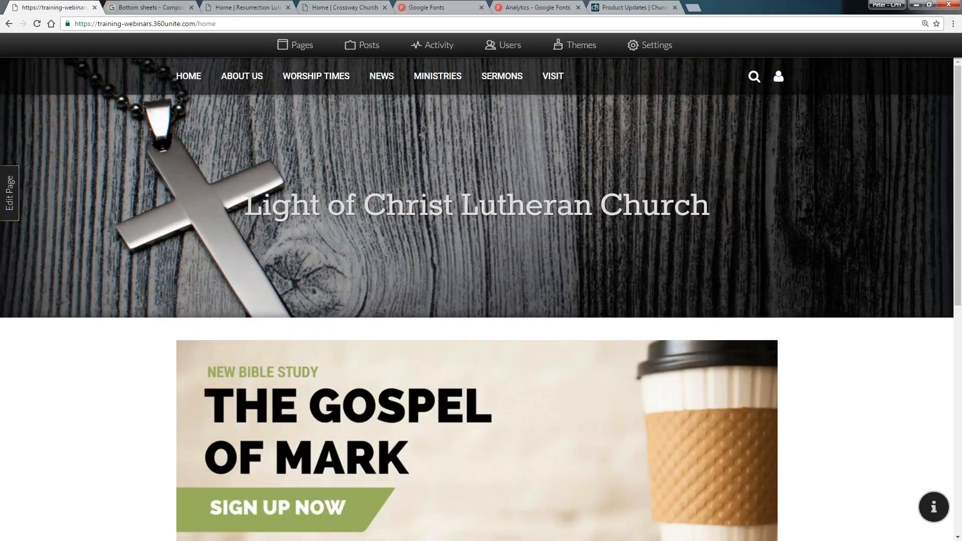
Open the Themes manager, view the Wonderful Cross presets, and go to the Styles list
{"action": "left_click", "coordinate": [579, 50]}
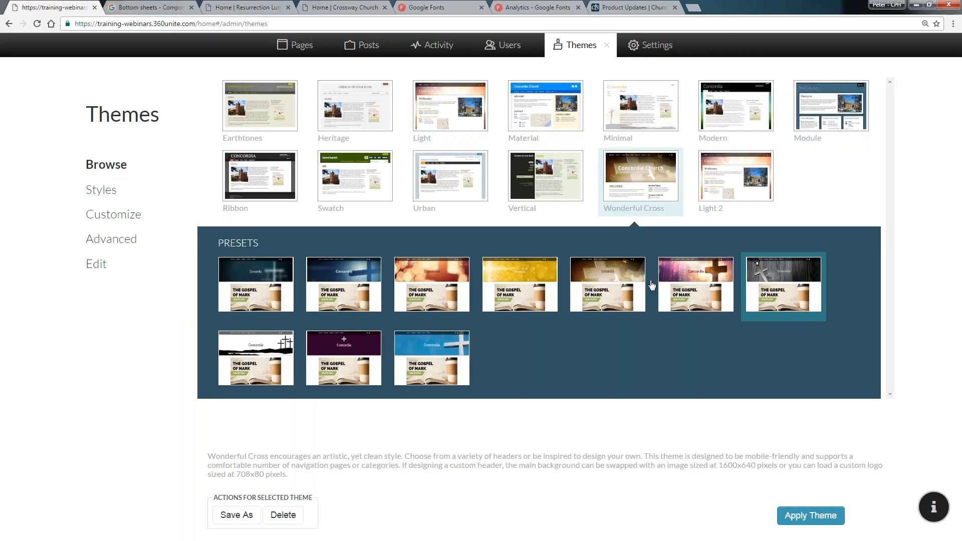
{"action": "left_click", "coordinate": [670, 279]}
{"action": "left_click", "coordinate": [782, 277]}
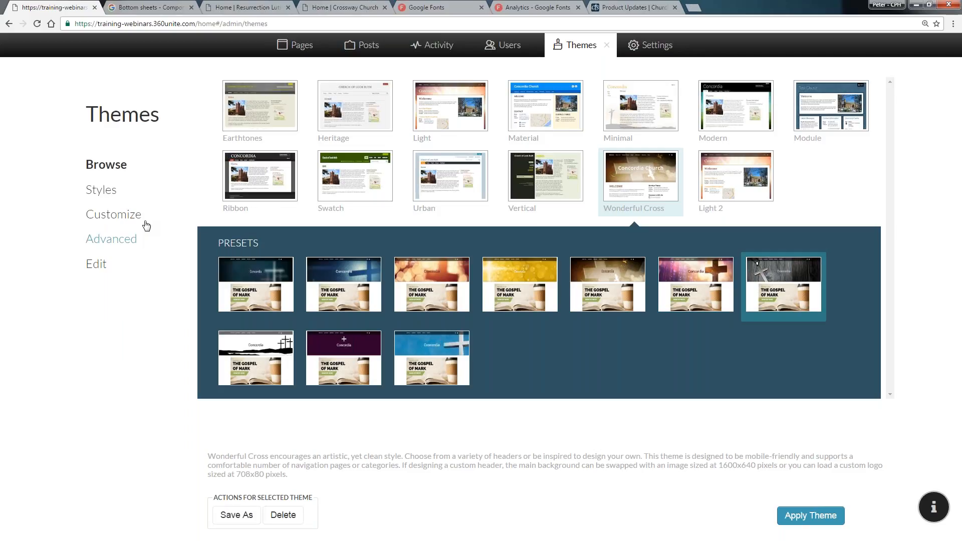
{"action": "left_click", "coordinate": [101, 191]}
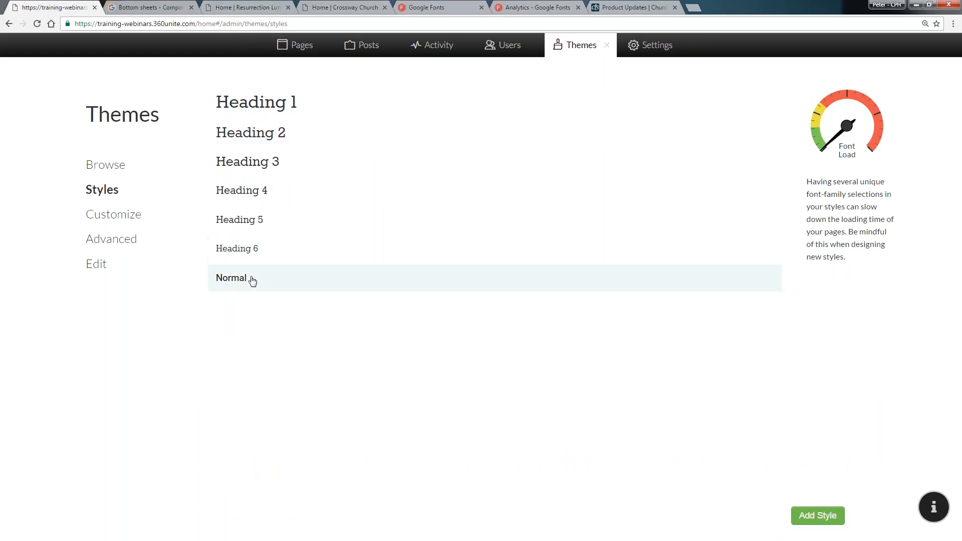
Inspect the Normal style and the Customize settings, then open the Heading 1 style for editing
{"action": "left_click", "coordinate": [276, 286]}
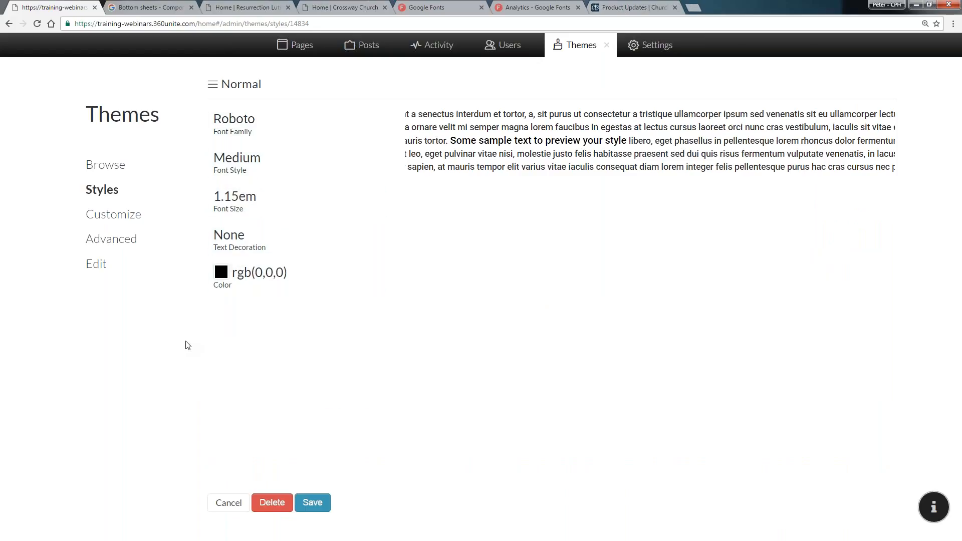
{"action": "left_click", "coordinate": [129, 215]}
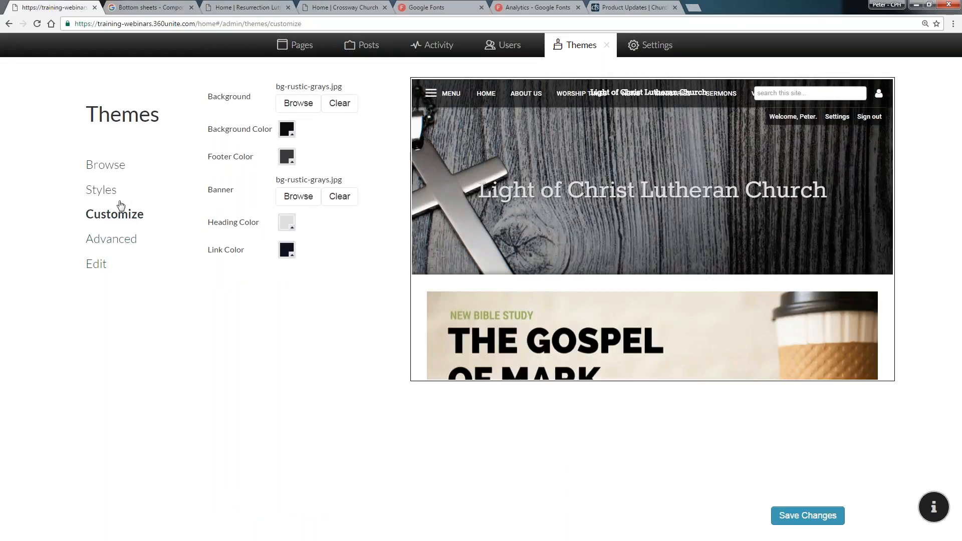
{"action": "left_click", "coordinate": [106, 189]}
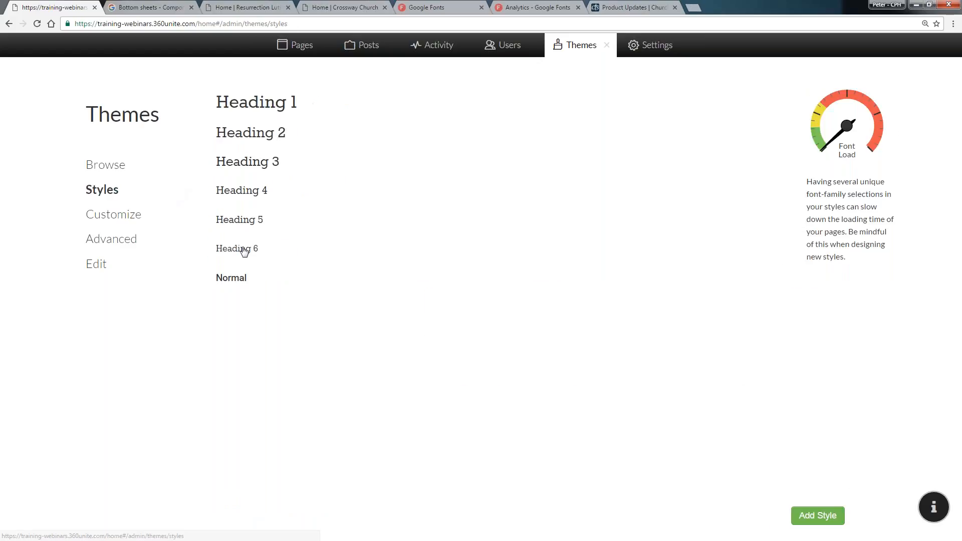
{"action": "left_click", "coordinate": [296, 110]}
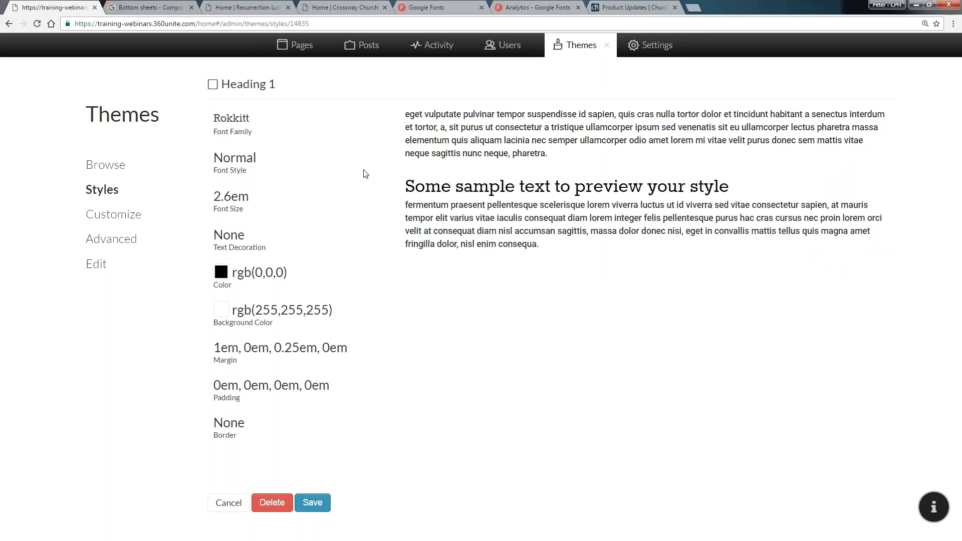
Set the Heading 1 font family to Arial
{"action": "left_click", "coordinate": [249, 129]}
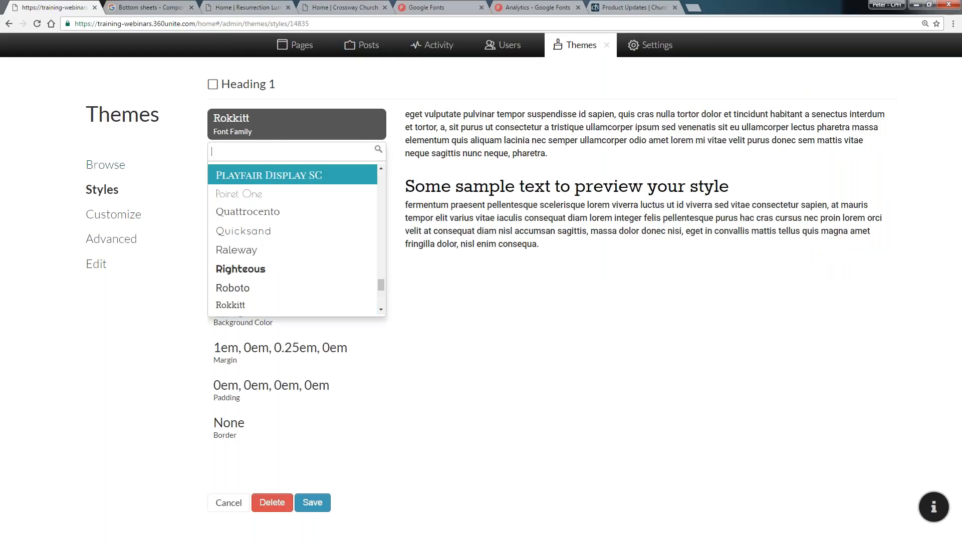
{"action": "left_click_drag", "start_coordinate": [381, 284], "coordinate": [401, 194]}
{"action": "scroll", "coordinate": [374, 201], "scroll_direction": "up", "scroll_amount": 2}
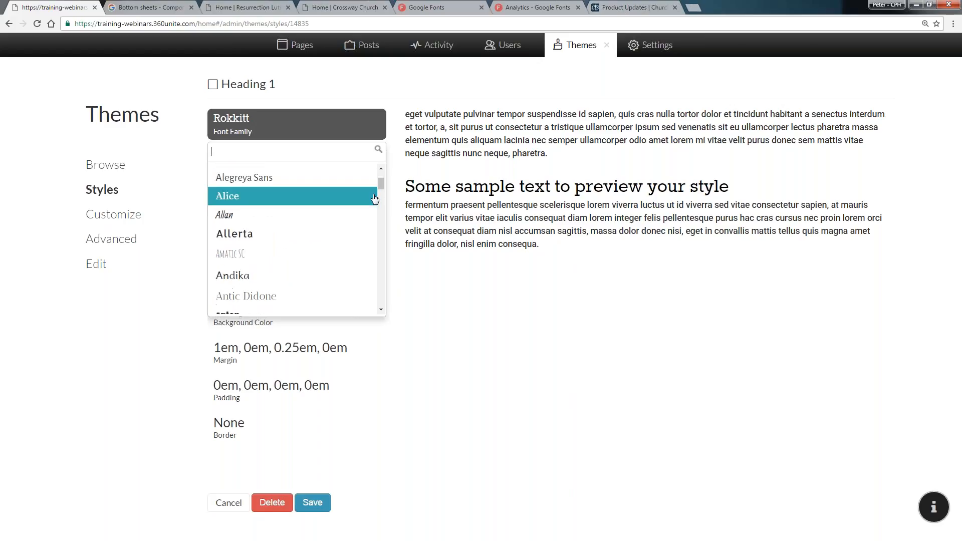
{"action": "scroll", "coordinate": [374, 204], "scroll_direction": "down", "scroll_amount": 2}
{"action": "left_click", "coordinate": [304, 284]}
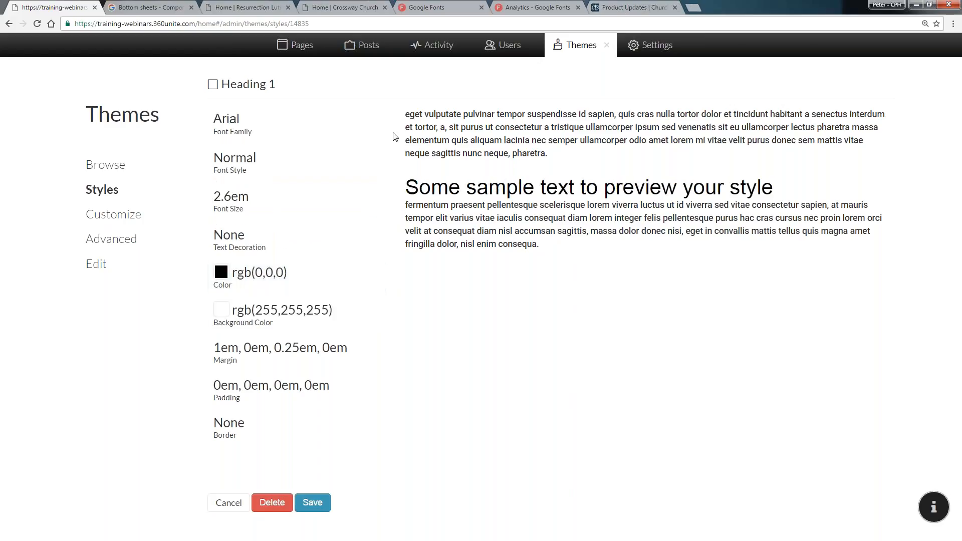
Set the Heading 1 font family to Dancing Script
{"action": "left_click", "coordinate": [370, 133]}
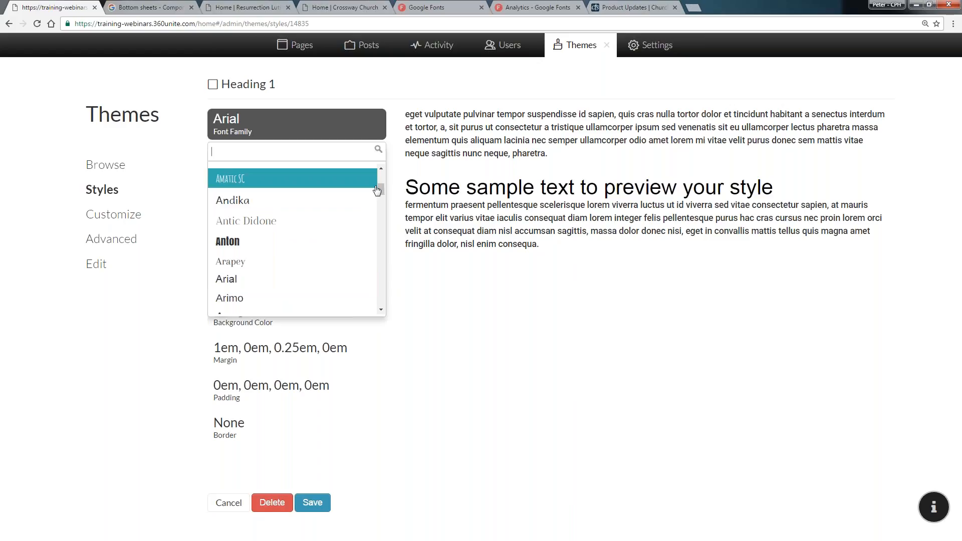
{"action": "left_click_drag", "start_coordinate": [381, 190], "coordinate": [378, 209]}
{"action": "left_click", "coordinate": [229, 266]}
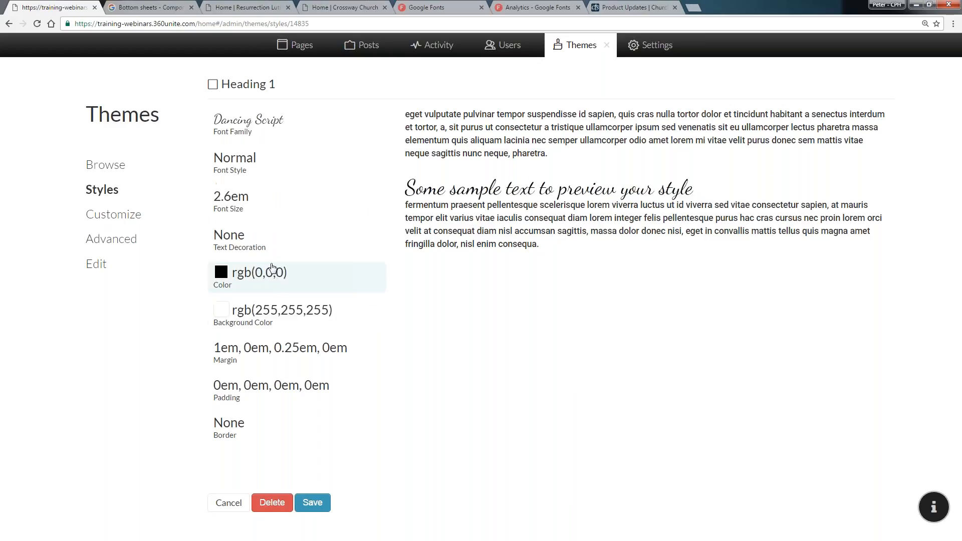
{"action": "left_click_drag", "start_coordinate": [660, 195], "coordinate": [590, 196]}
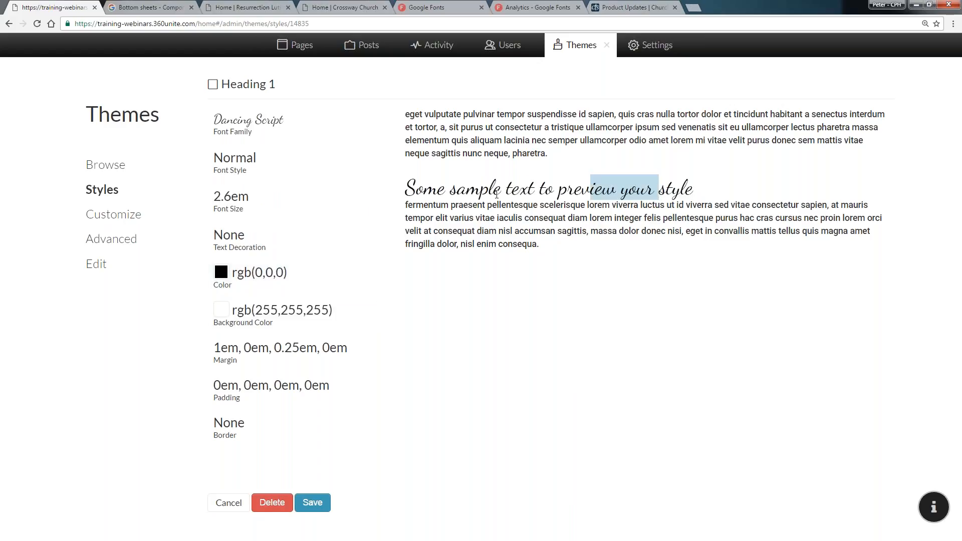
Set the Heading 1 font family to Merriweather
{"action": "left_click", "coordinate": [383, 137]}
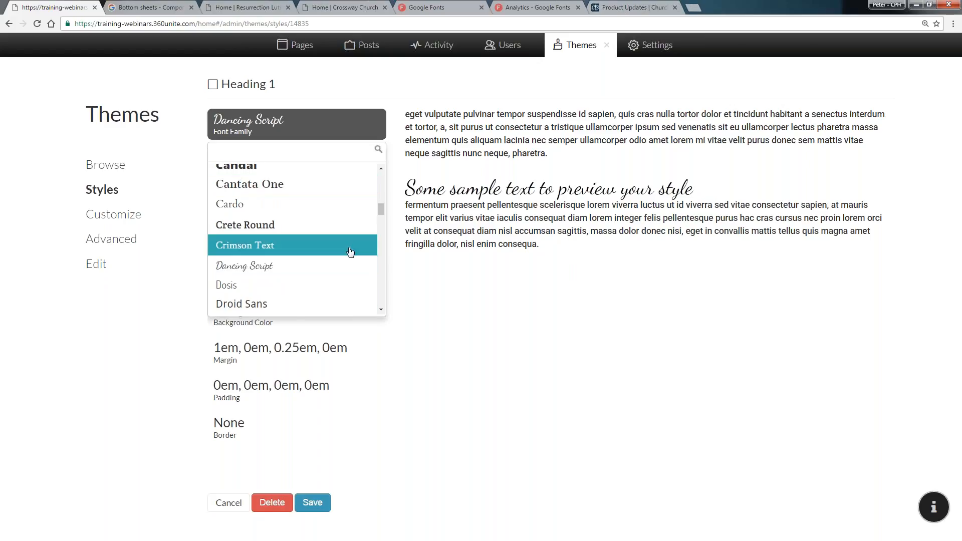
{"action": "scroll", "coordinate": [346, 253], "scroll_direction": "down", "scroll_amount": 6}
{"action": "scroll", "coordinate": [346, 253], "scroll_direction": "down", "scroll_amount": 5}
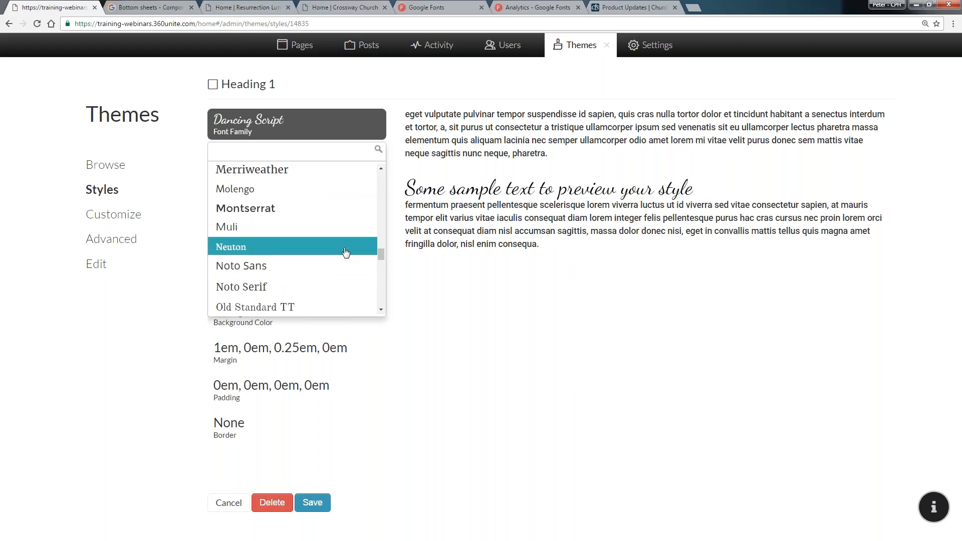
{"action": "left_click", "coordinate": [326, 180]}
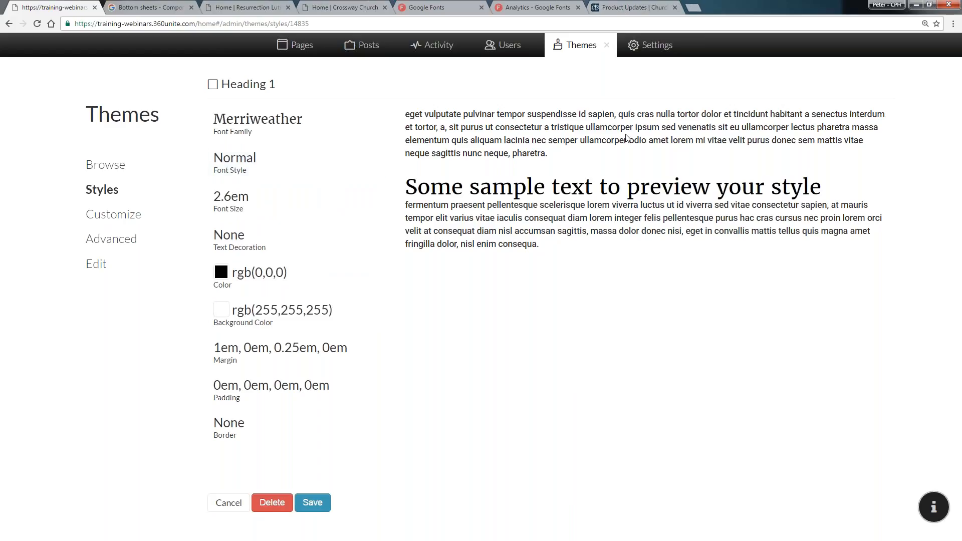
Set the Heading 1 font family to Poiret One
{"action": "left_click", "coordinate": [371, 126]}
{"action": "scroll", "coordinate": [373, 260], "scroll_direction": "down", "scroll_amount": 3}
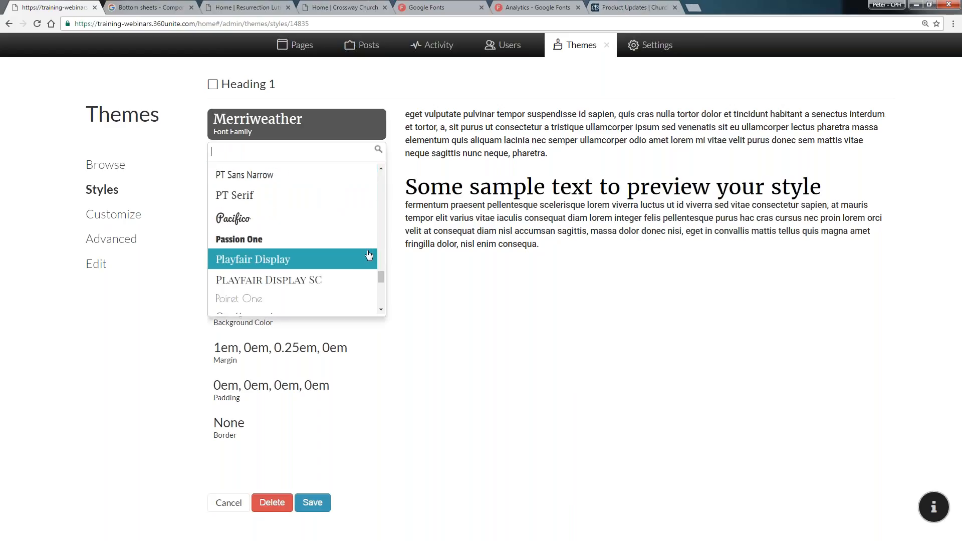
{"action": "left_click", "coordinate": [296, 301]}
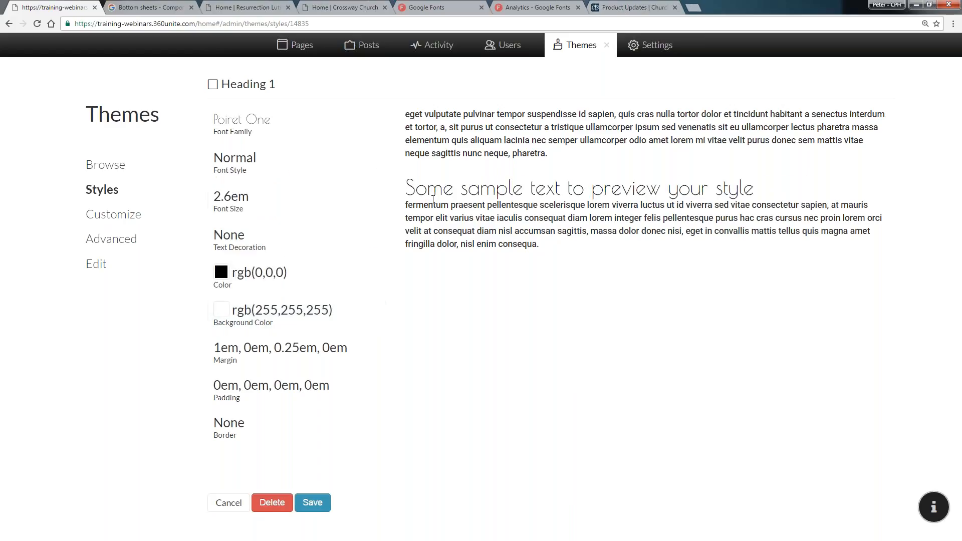
Set the Heading 1 font family to Raleway
{"action": "left_click", "coordinate": [335, 137]}
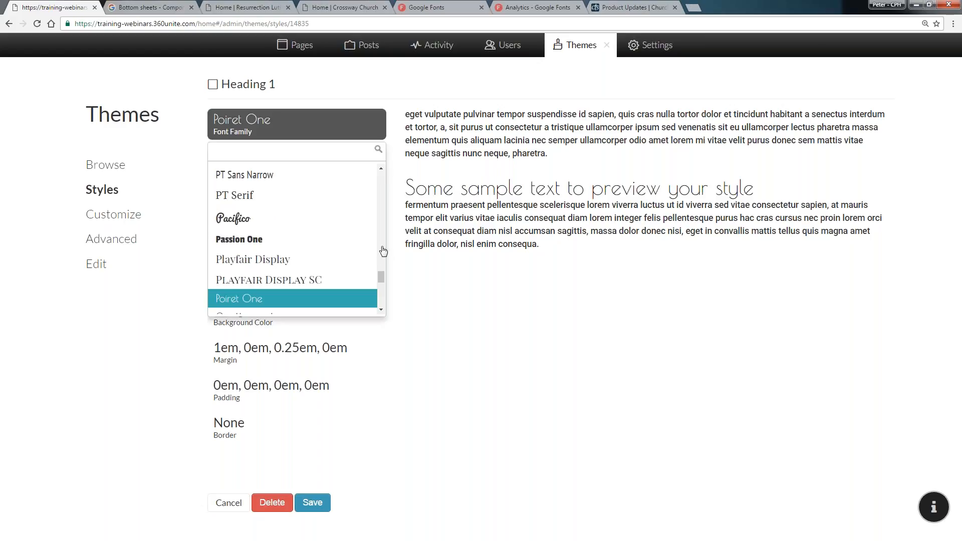
{"action": "scroll", "coordinate": [382, 290], "scroll_direction": "down", "scroll_amount": 2}
{"action": "scroll", "coordinate": [382, 290], "scroll_direction": "down", "scroll_amount": 3}
{"action": "scroll", "coordinate": [382, 290], "scroll_direction": "up", "scroll_amount": 1}
{"action": "scroll", "coordinate": [383, 292], "scroll_direction": "down", "scroll_amount": 3}
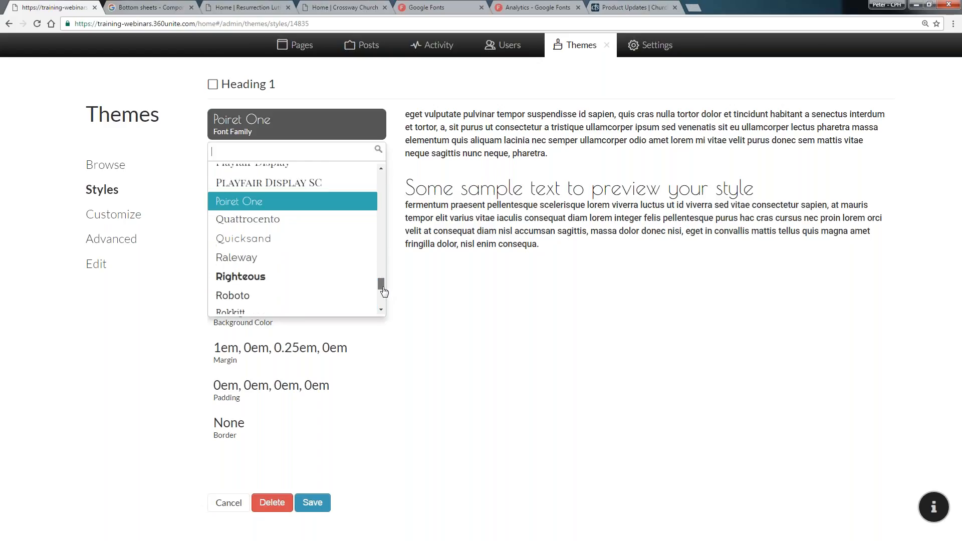
{"action": "left_click", "coordinate": [320, 225]}
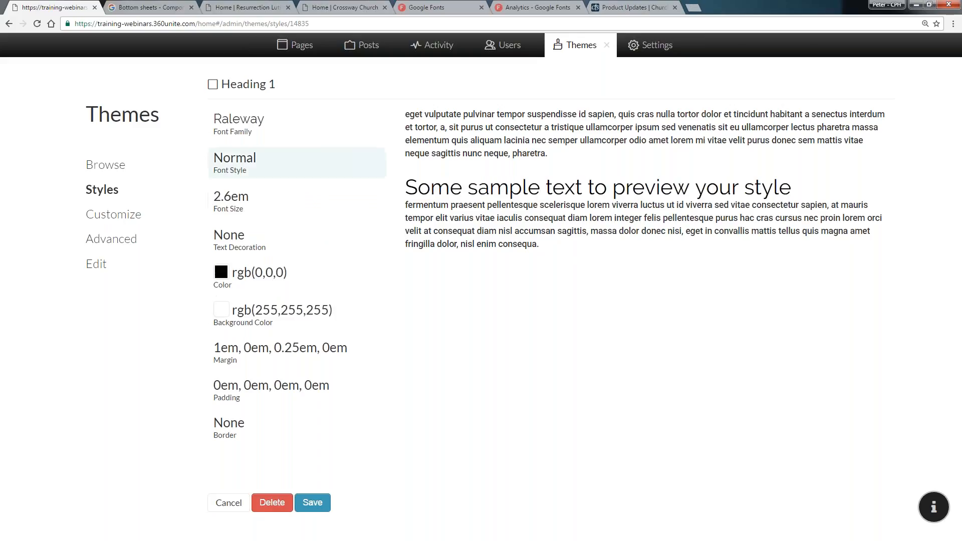
Set the Heading 1 font style to Thin
{"action": "left_click", "coordinate": [309, 166]}
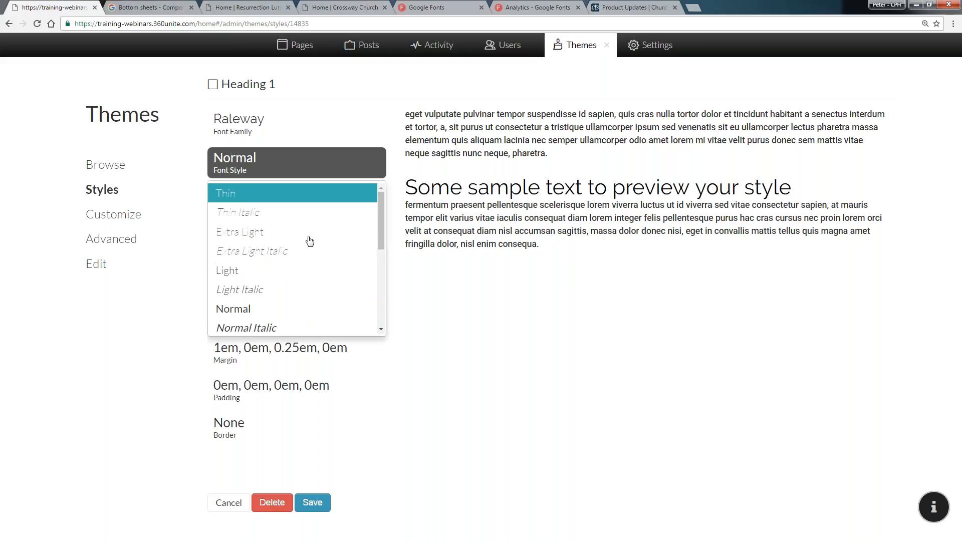
{"action": "scroll", "coordinate": [307, 253], "scroll_direction": "down", "scroll_amount": 4}
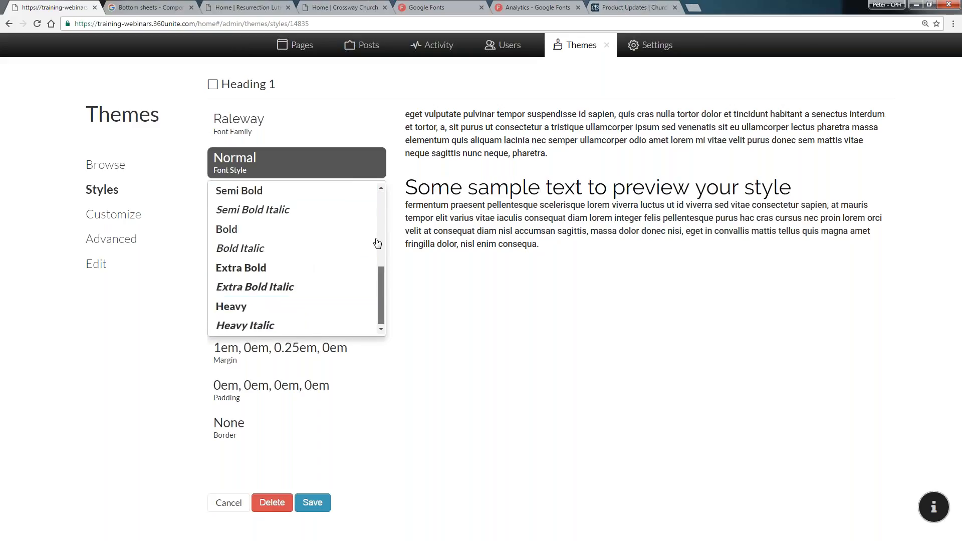
{"action": "scroll", "coordinate": [378, 242], "scroll_direction": "up", "scroll_amount": 5}
{"action": "left_click", "coordinate": [296, 196]}
Set the Heading 1 font style to Heavy
{"action": "left_click", "coordinate": [317, 168]}
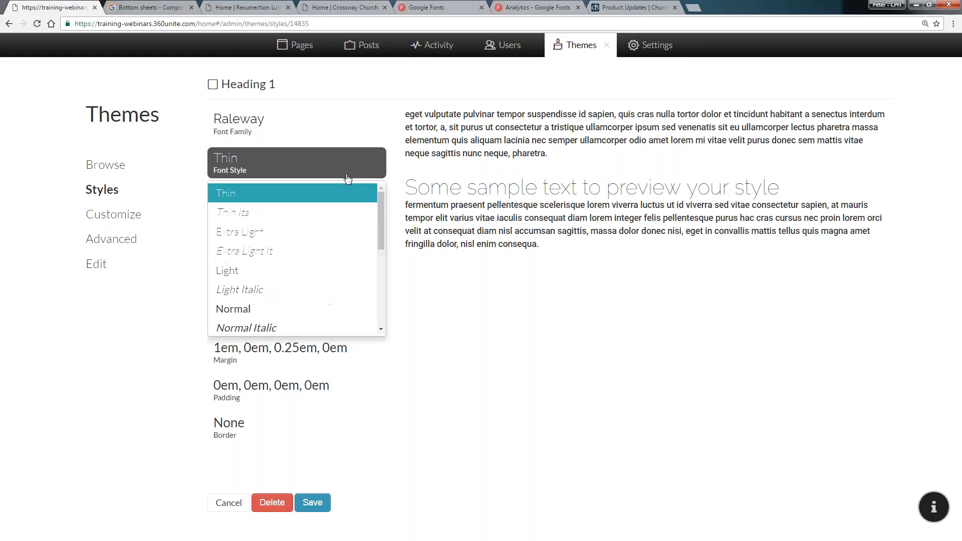
{"action": "scroll", "coordinate": [317, 300], "scroll_direction": "down", "scroll_amount": 5}
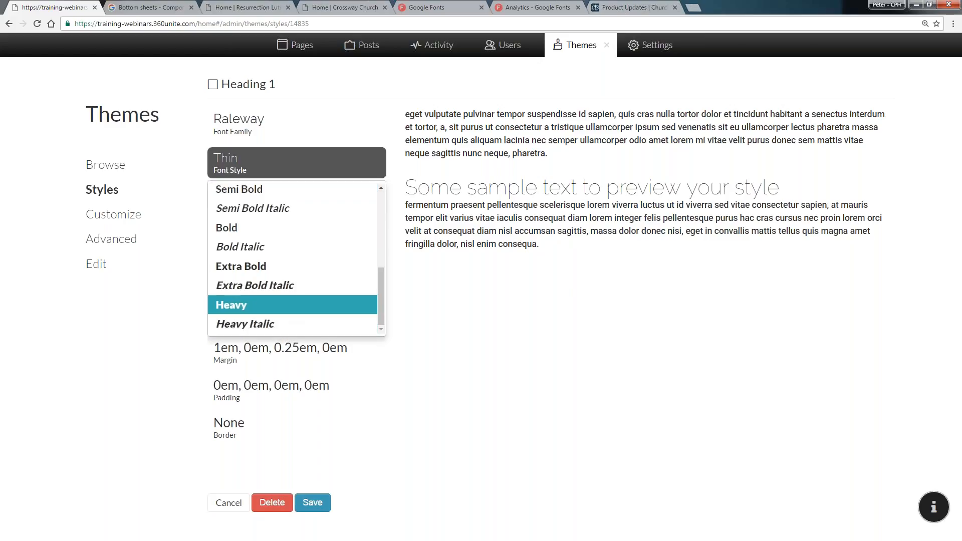
{"action": "left_click", "coordinate": [292, 310]}
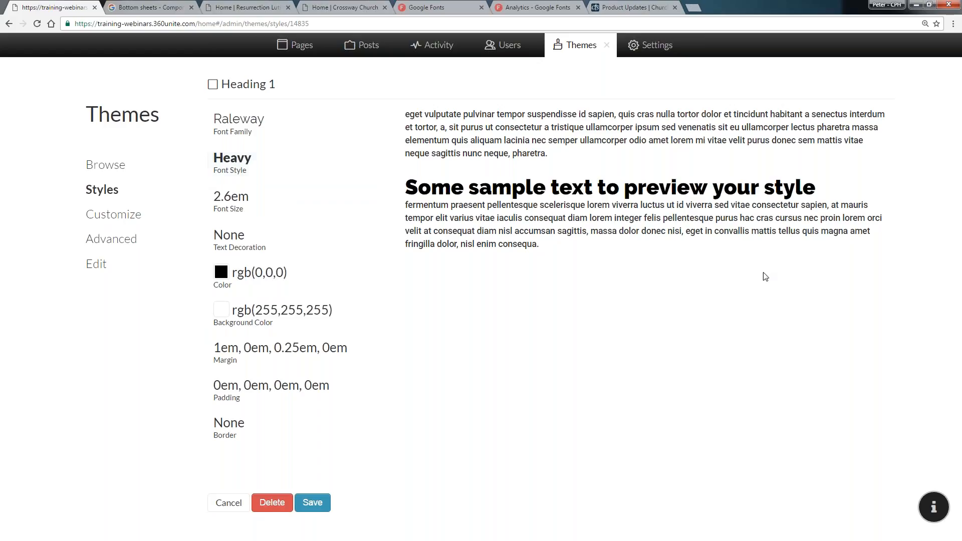
Browse the Heading 1 font family and font style lists without changing them
{"action": "left_click", "coordinate": [294, 129]}
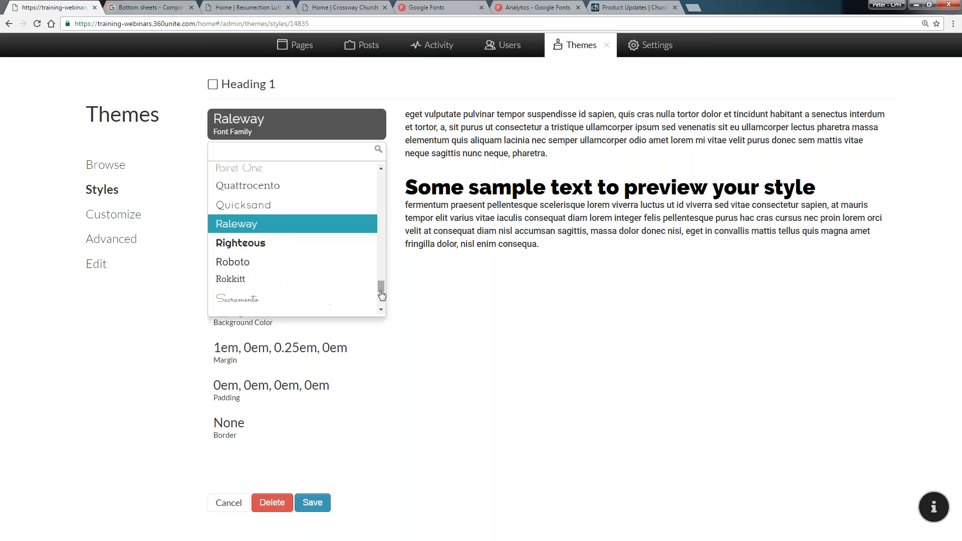
{"action": "scroll", "coordinate": [386, 214], "scroll_direction": "up", "scroll_amount": 3}
{"action": "left_click_drag", "start_coordinate": [381, 240], "coordinate": [358, 214]}
{"action": "scroll", "coordinate": [359, 214], "scroll_direction": "up", "scroll_amount": 8}
{"action": "scroll", "coordinate": [333, 240], "scroll_direction": "down", "scroll_amount": 20}
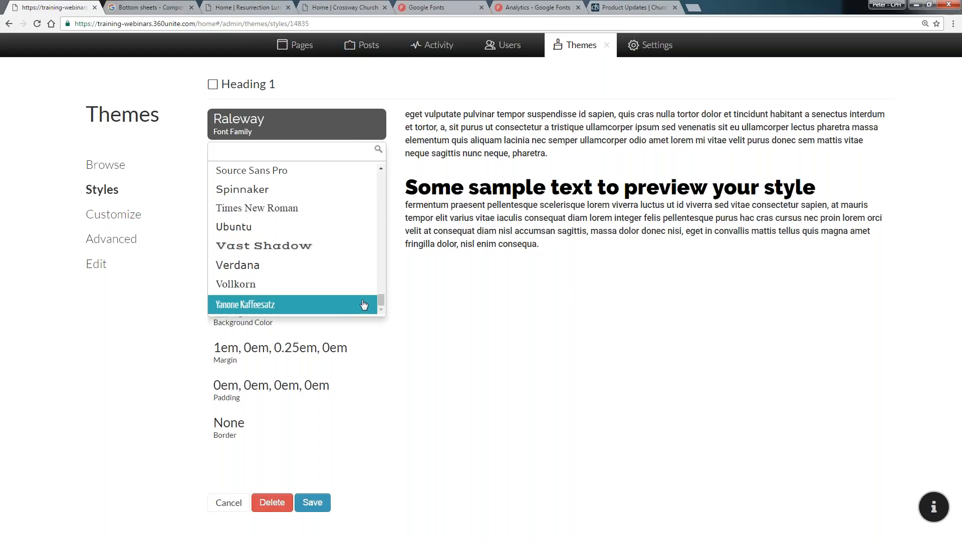
{"action": "left_click", "coordinate": [472, 284]}
{"action": "left_click", "coordinate": [302, 163]}
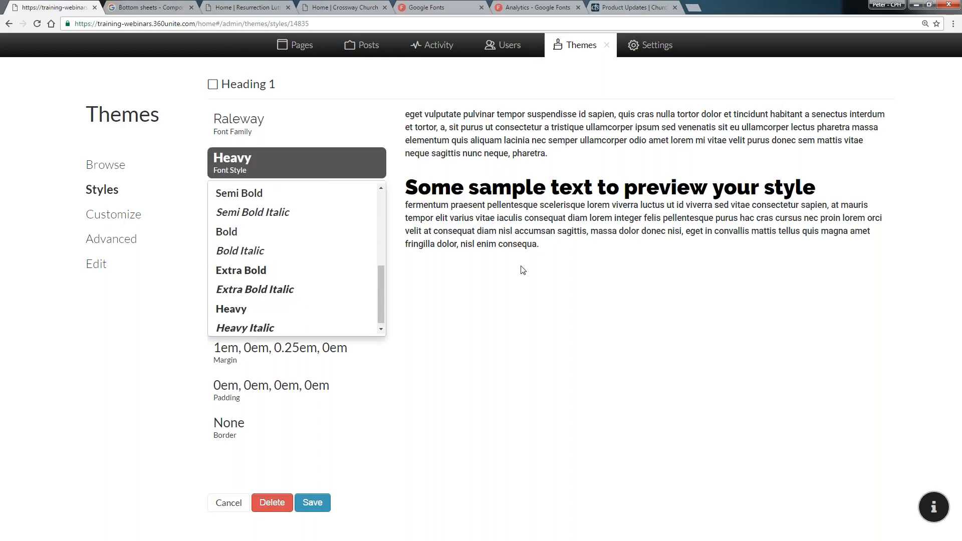
{"action": "left_click", "coordinate": [456, 313]}
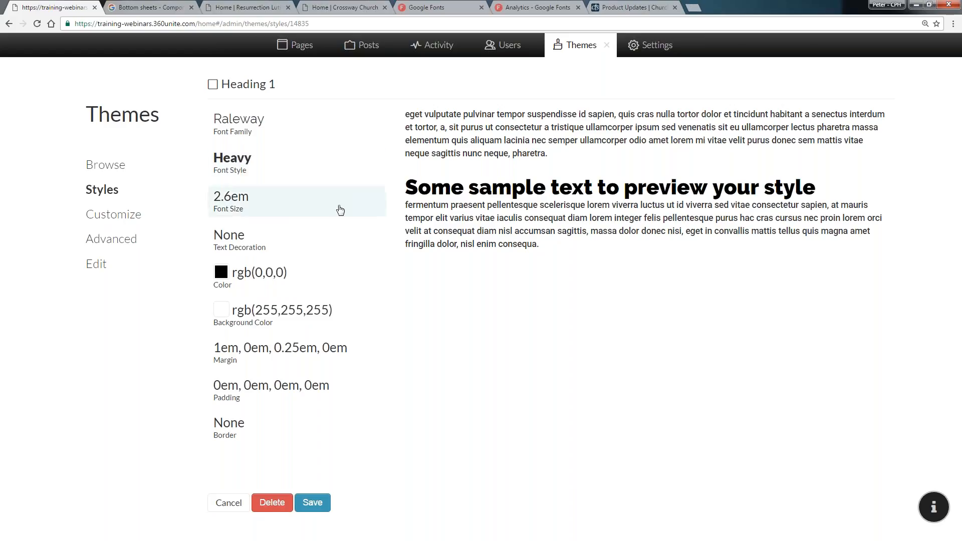
Try Heading 1 font sizes of 1.45em and 1.6em
{"action": "left_click", "coordinate": [339, 207]}
{"action": "scroll", "coordinate": [382, 330], "scroll_direction": "down", "scroll_amount": 1}
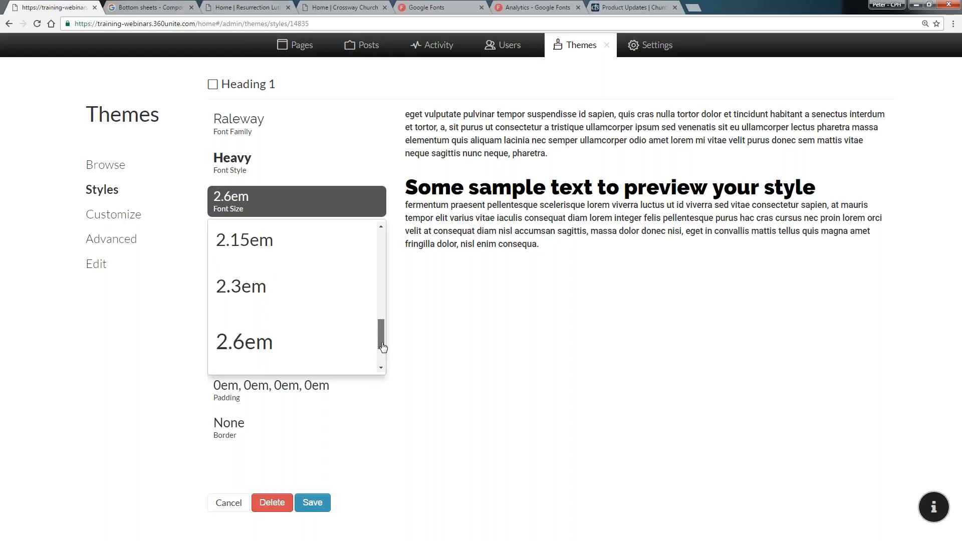
{"action": "left_click_drag", "start_coordinate": [382, 346], "coordinate": [384, 246]}
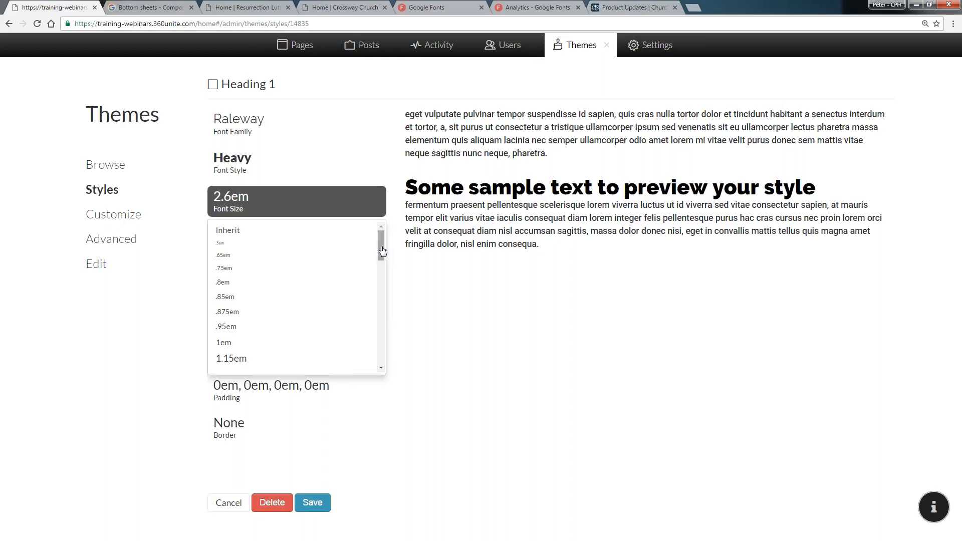
{"action": "left_click_drag", "start_coordinate": [382, 249], "coordinate": [381, 269]}
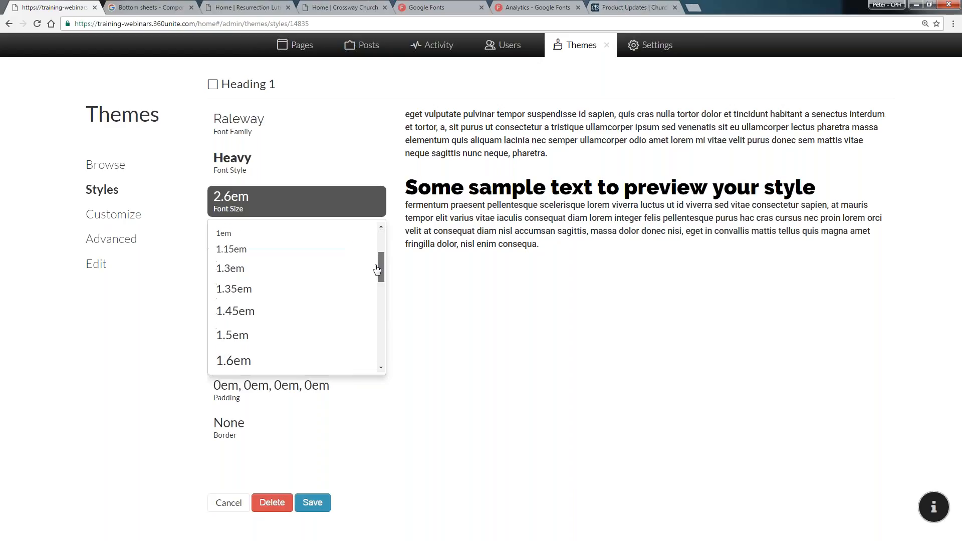
{"action": "left_click", "coordinate": [255, 317]}
{"action": "left_click", "coordinate": [301, 208]}
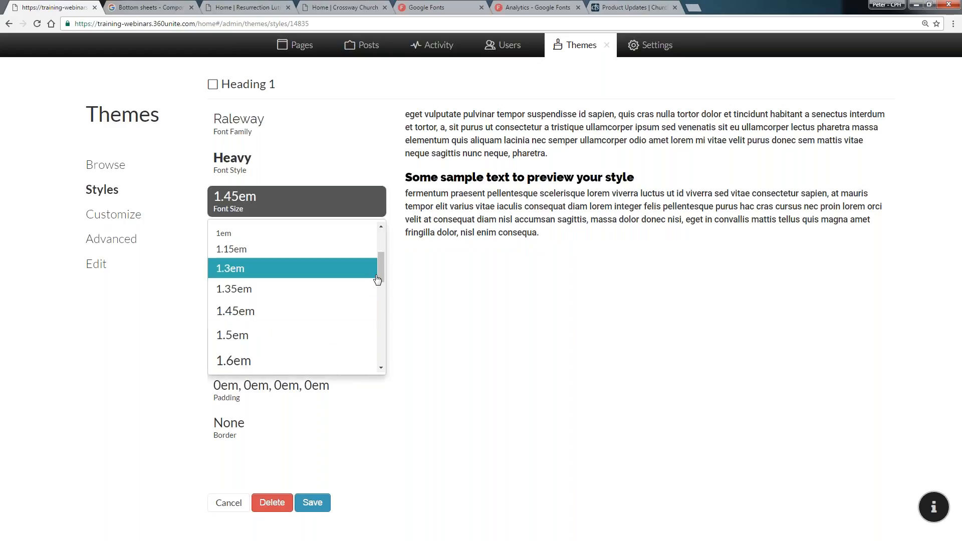
{"action": "left_click", "coordinate": [344, 360]}
Set the Heading 1 font size to 1.95em
{"action": "left_click", "coordinate": [301, 203]}
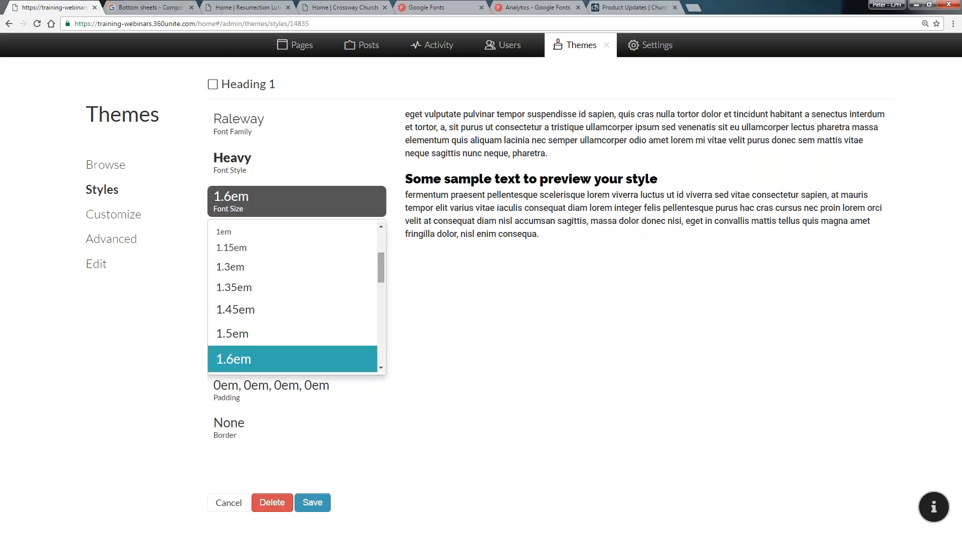
{"action": "left_click_drag", "start_coordinate": [381, 268], "coordinate": [383, 294]}
{"action": "left_click", "coordinate": [318, 310]}
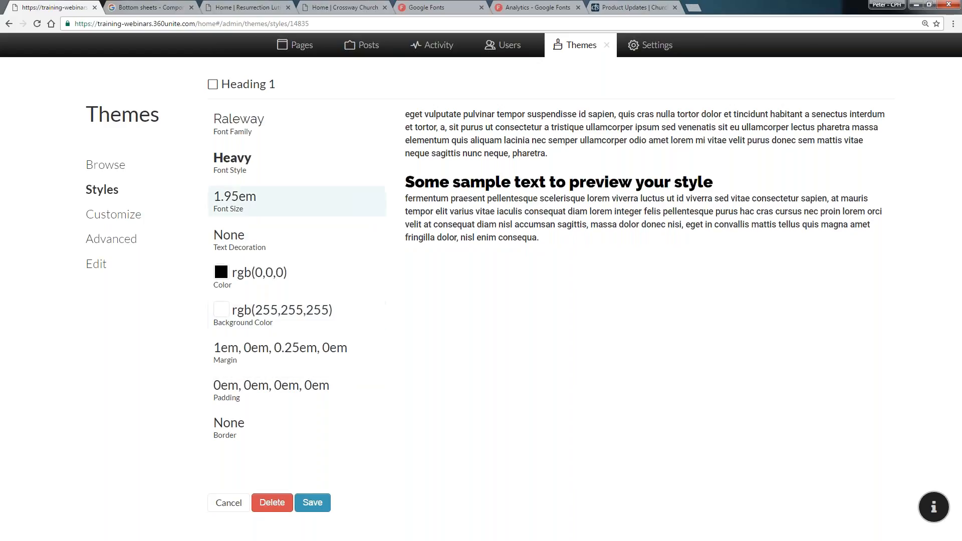
Keep the text decoration at None and set the Heading 1 text color to purple rgb(158, 52, 158)
{"action": "left_click", "coordinate": [288, 242]}
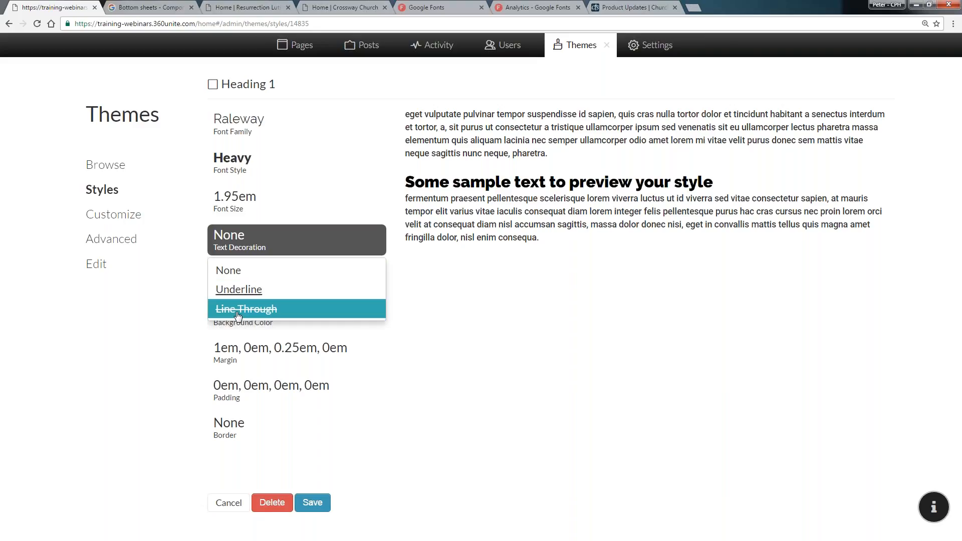
{"action": "left_click", "coordinate": [234, 272]}
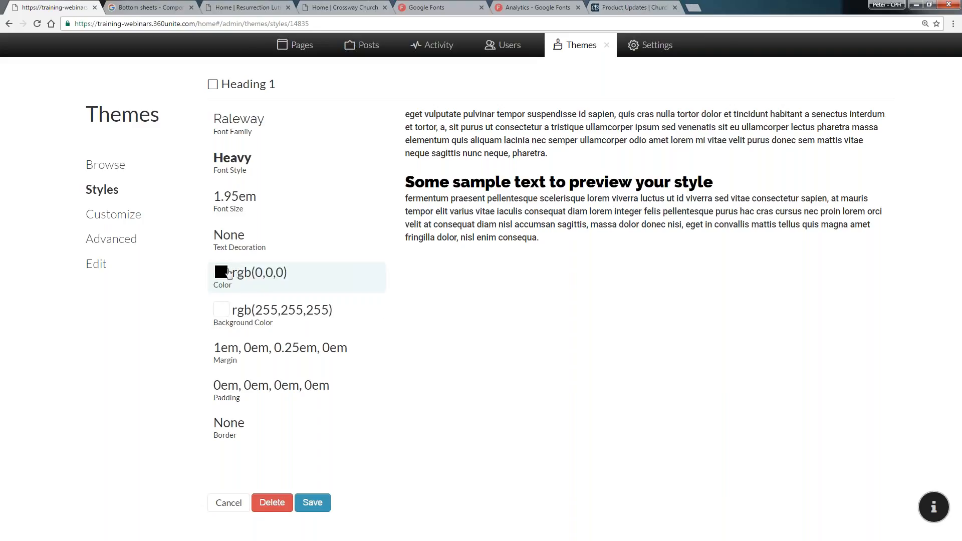
{"action": "left_click", "coordinate": [227, 273]}
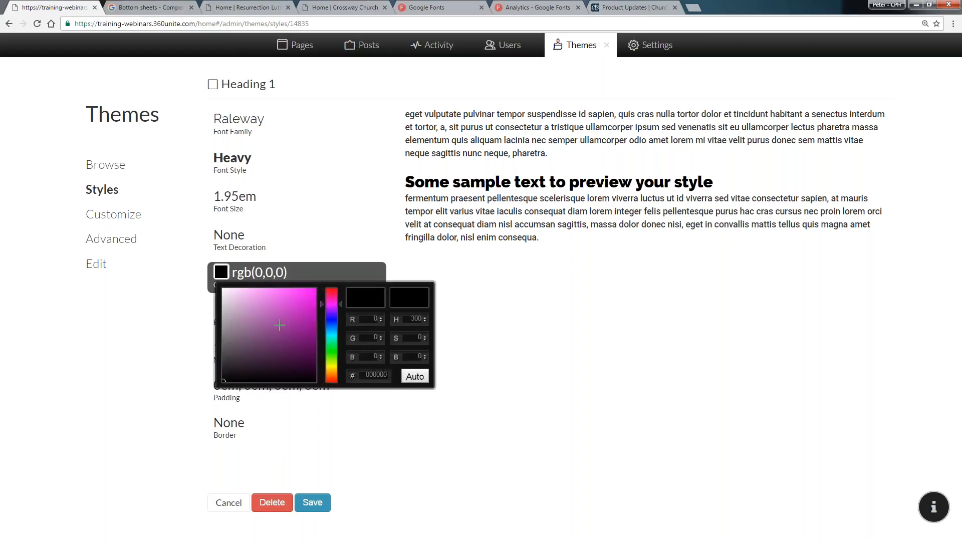
{"action": "mouse_move", "coordinate": [274, 322]}
{"action": "left_mouse_down"}
{"action": "mouse_move", "coordinate": [286, 337]}
{"action": "mouse_move", "coordinate": [285, 325]}
{"action": "left_mouse_up"}
{"action": "left_click", "coordinate": [392, 262]}
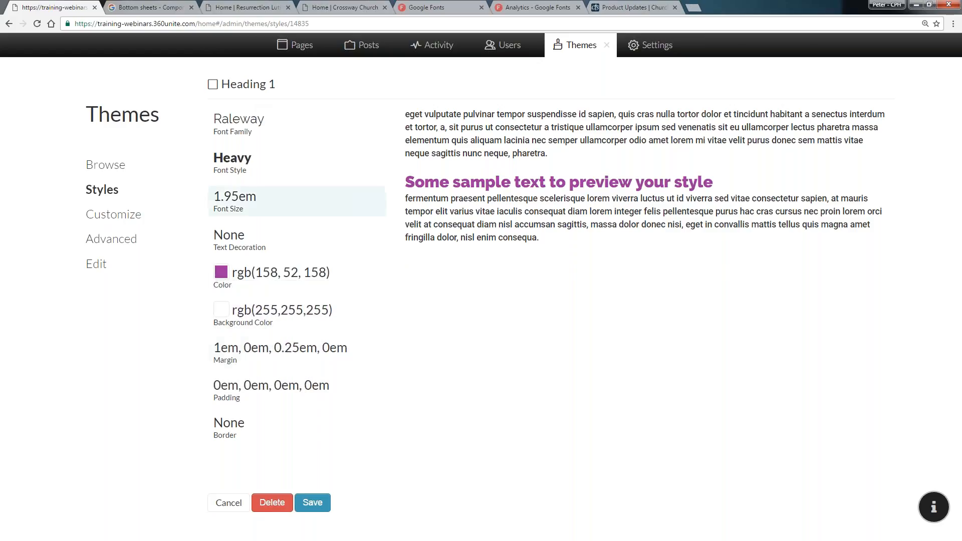
Set the Heading 1 background color to near-black rgb(15, 1, 15)
{"action": "left_click", "coordinate": [221, 319]}
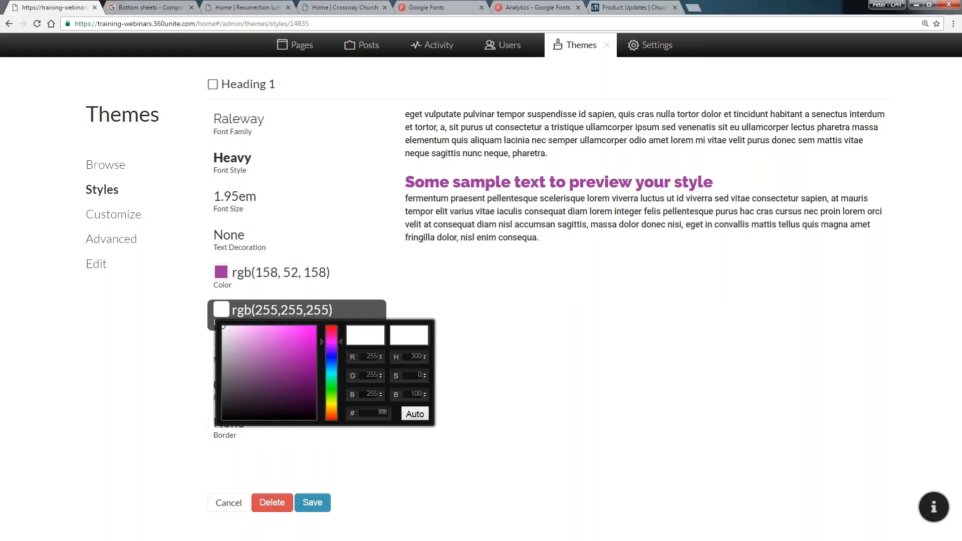
{"action": "left_click", "coordinate": [310, 414]}
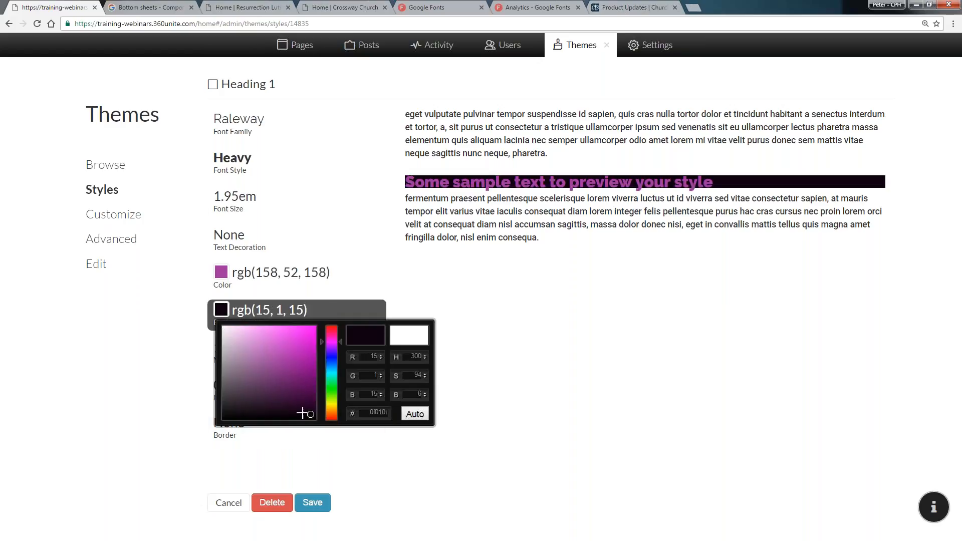
{"action": "left_click", "coordinate": [468, 323]}
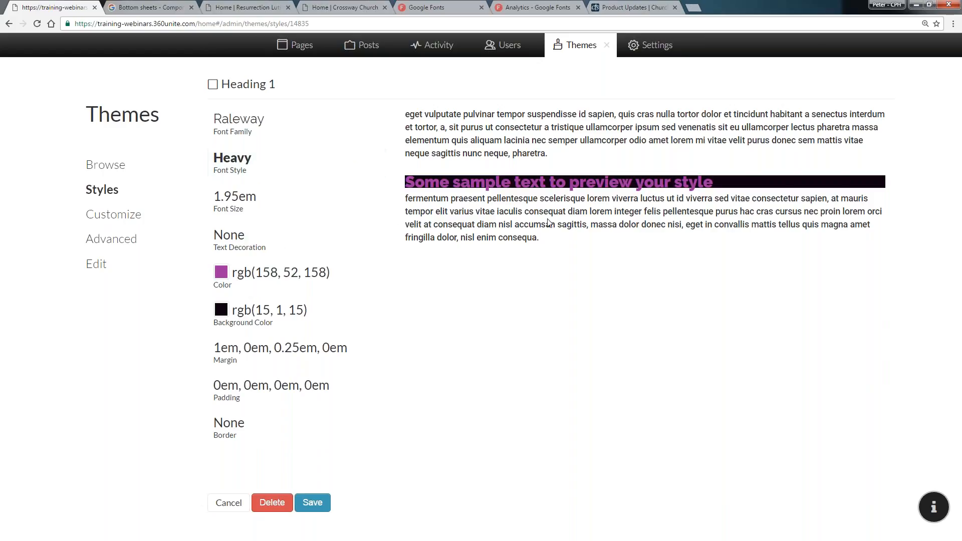
Try a left margin of 0.375em for Heading 1, returning it to 0
{"action": "left_click", "coordinate": [326, 355]}
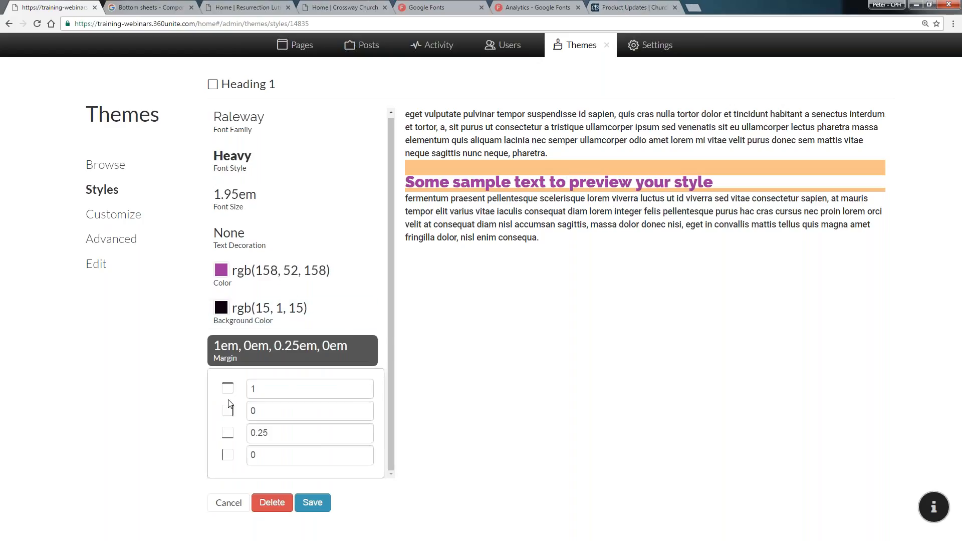
{"action": "left_click", "coordinate": [275, 457]}
{"action": "scroll", "coordinate": [274, 456], "scroll_direction": "up", "scroll_amount": 15}
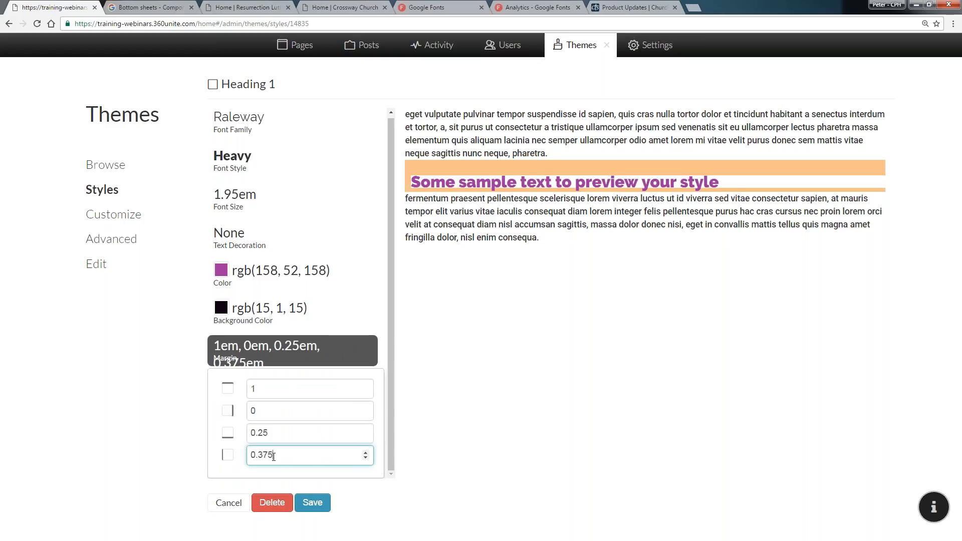
{"action": "scroll", "coordinate": [275, 457], "scroll_direction": "down", "scroll_amount": 15}
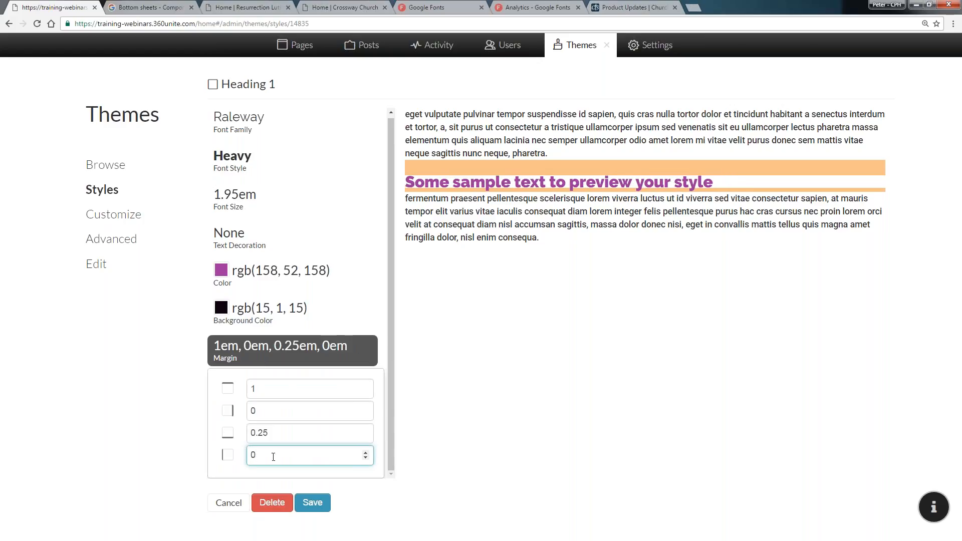
{"action": "left_click", "coordinate": [166, 378]}
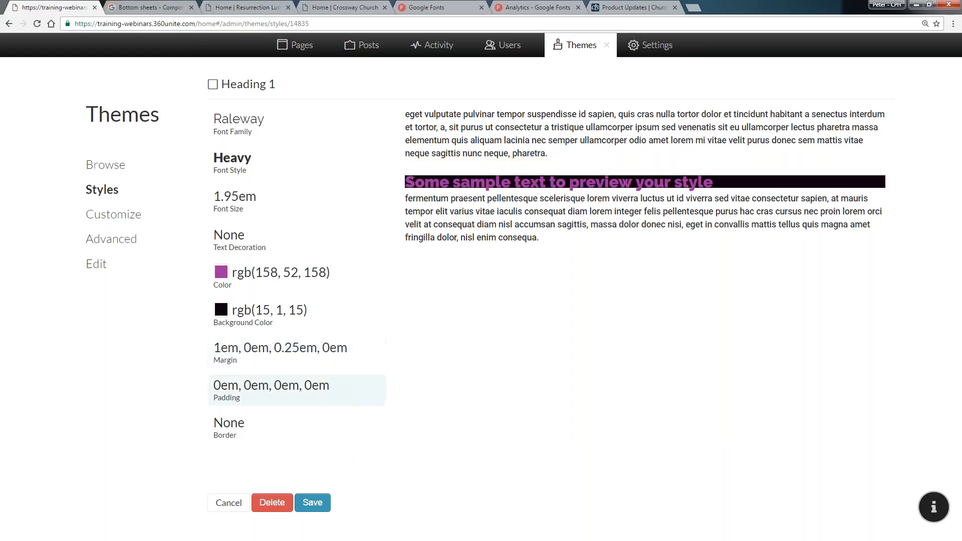
Set the Heading 1 top padding to 0.875em
{"action": "left_click", "coordinate": [280, 388]}
{"action": "left_click", "coordinate": [292, 390]}
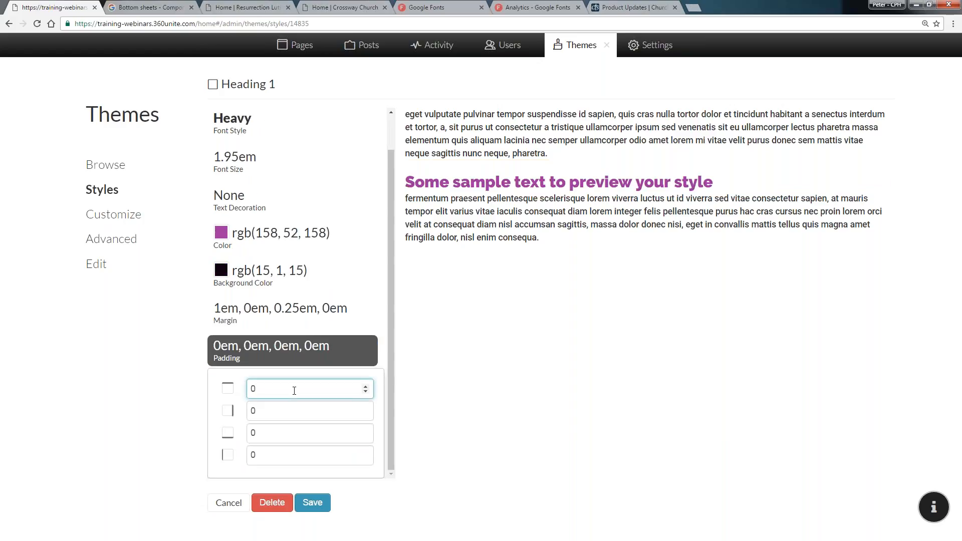
{"action": "scroll", "coordinate": [295, 391], "scroll_direction": "up", "scroll_amount": 11}
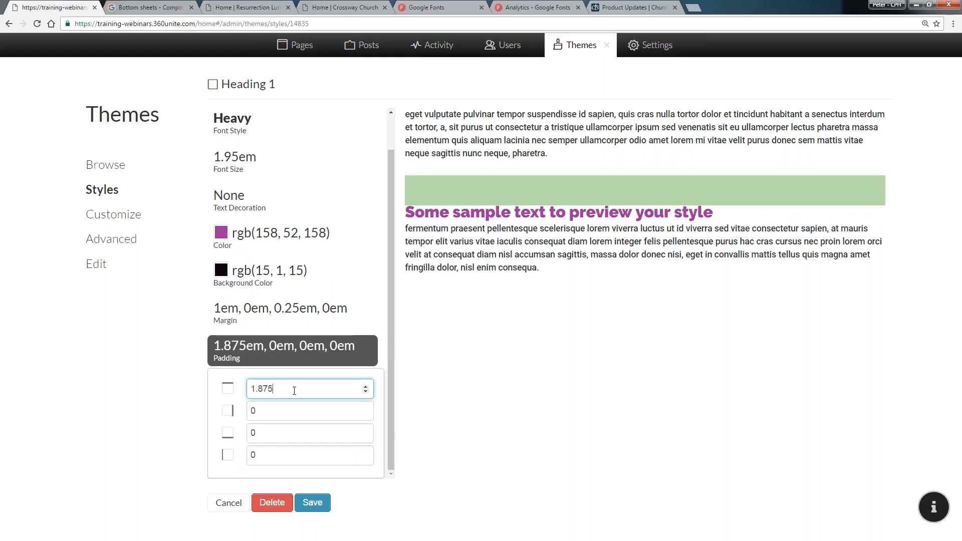
{"action": "scroll", "coordinate": [294, 391], "scroll_direction": "down", "scroll_amount": 4}
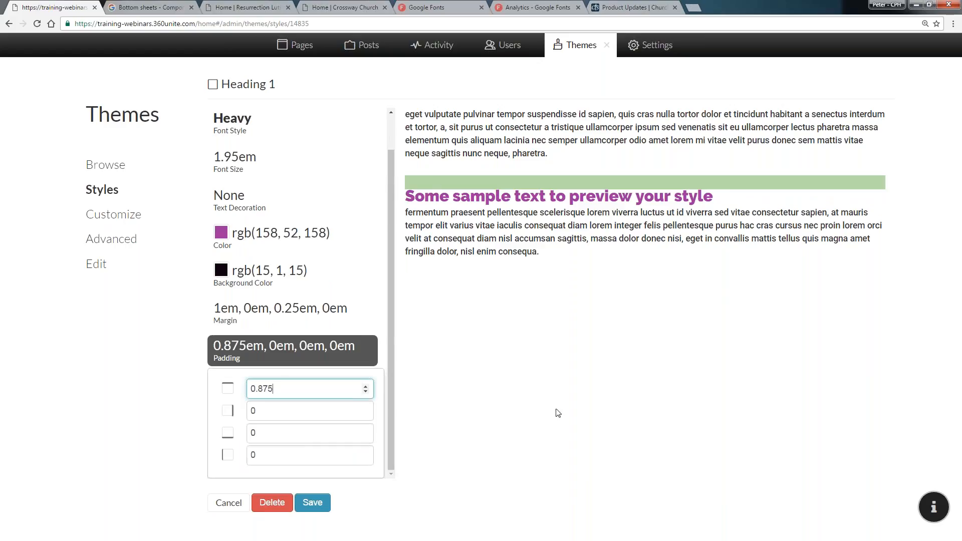
{"action": "left_click", "coordinate": [319, 350]}
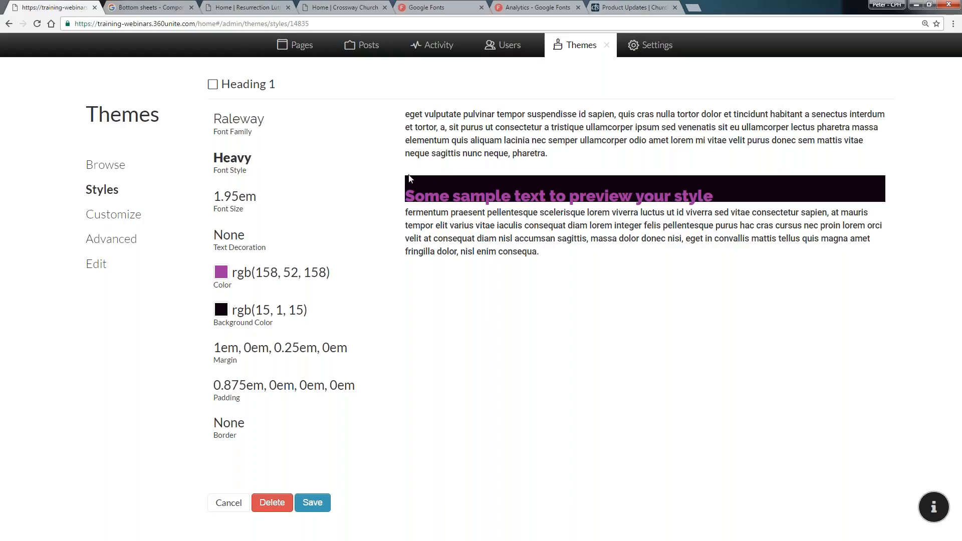
Set the Heading 1 bottom padding to 0.625em and save the style
{"action": "left_click", "coordinate": [281, 387]}
{"action": "left_click", "coordinate": [279, 433]}
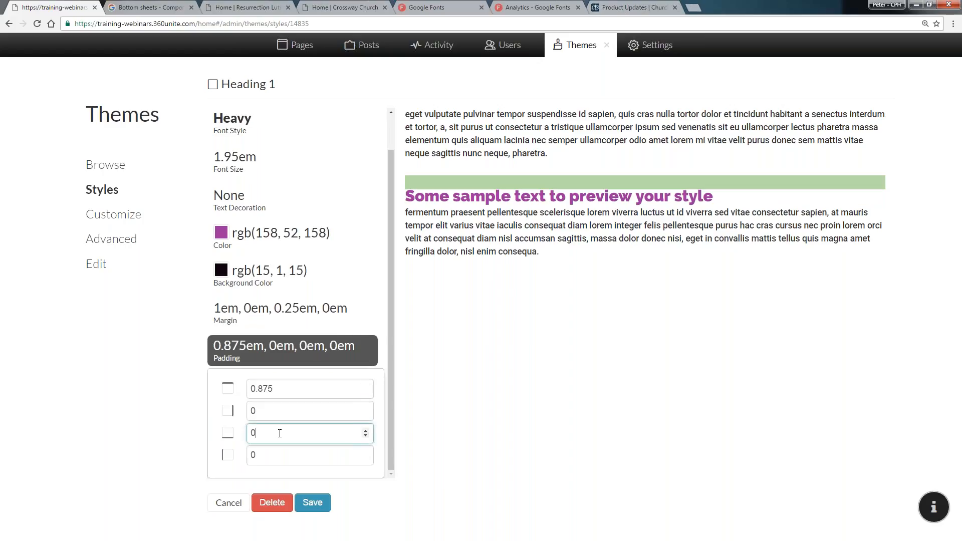
{"action": "type", "text": ".625"}
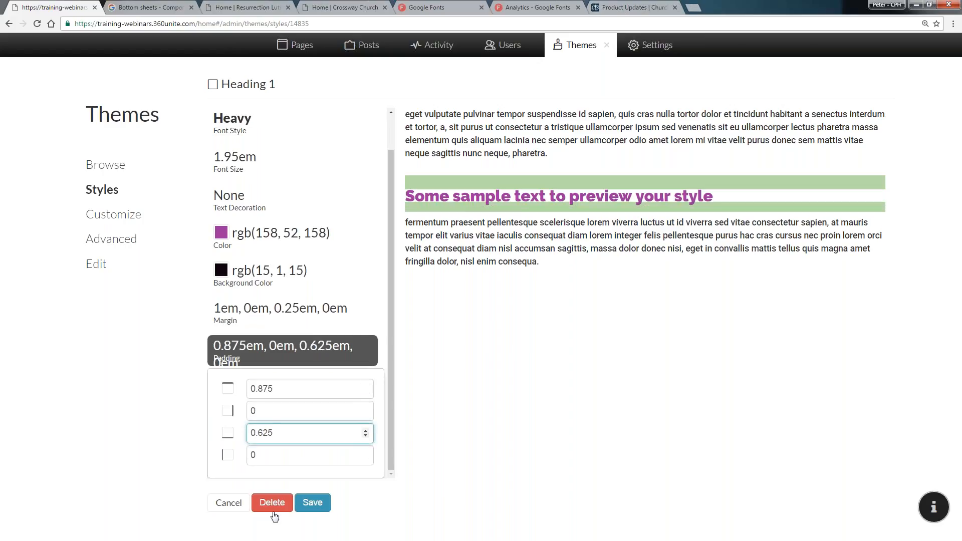
{"action": "left_click", "coordinate": [313, 503]}
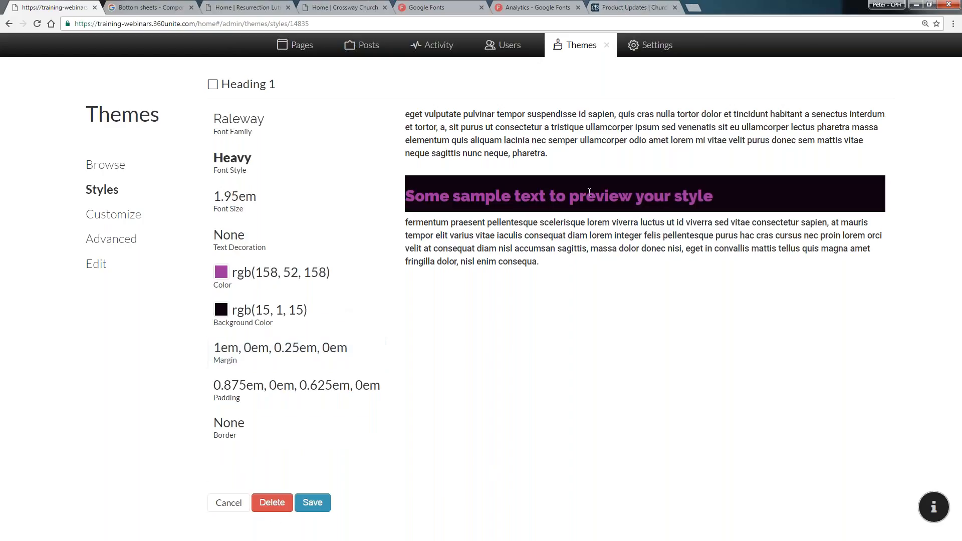
Set the Heading 1 left padding to 0.5em
{"action": "left_click", "coordinate": [273, 387]}
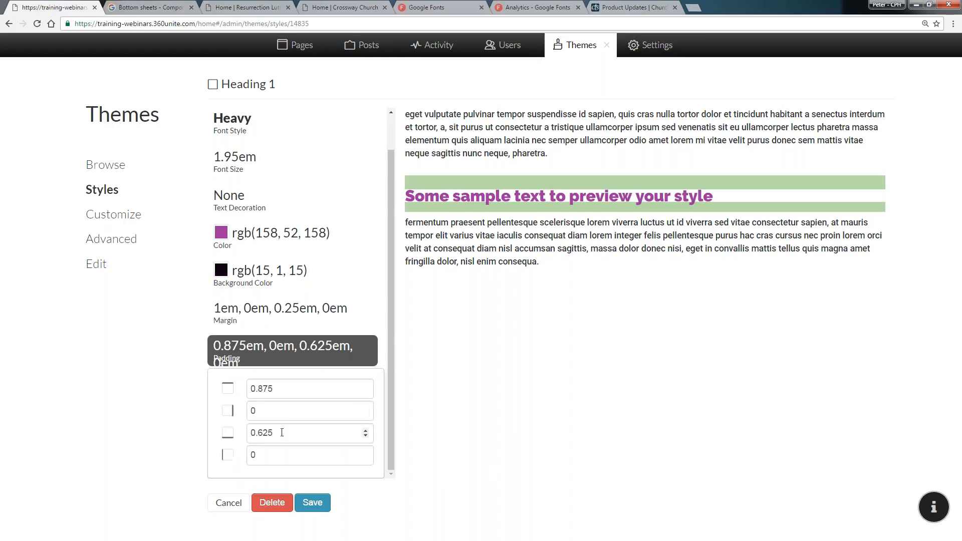
{"action": "left_click", "coordinate": [278, 454]}
{"action": "type", "text": ".5"}
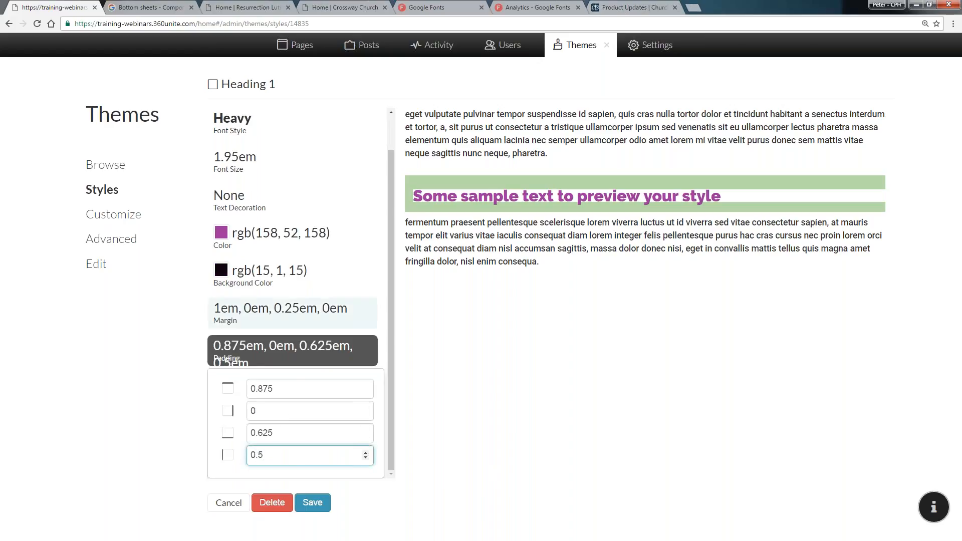
{"action": "left_click", "coordinate": [467, 296]}
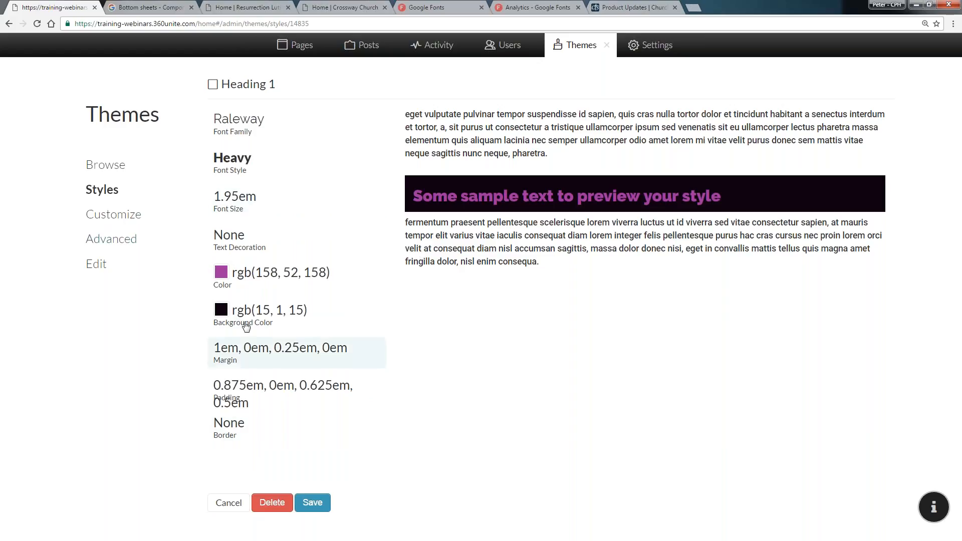
Set the Heading 1 background color back to white rgb(255, 255, 255)
{"action": "left_click", "coordinate": [222, 311]}
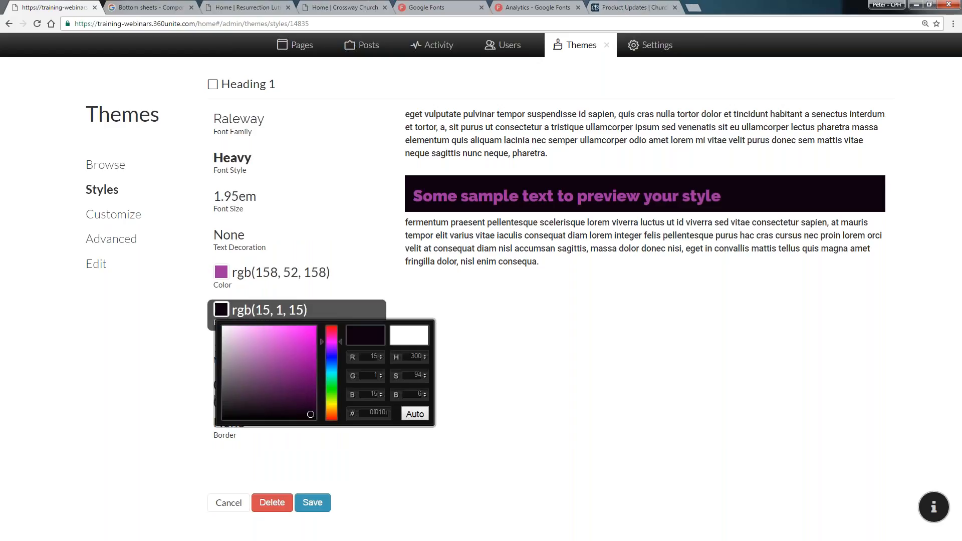
{"action": "left_click_drag", "start_coordinate": [236, 361], "coordinate": [208, 316]}
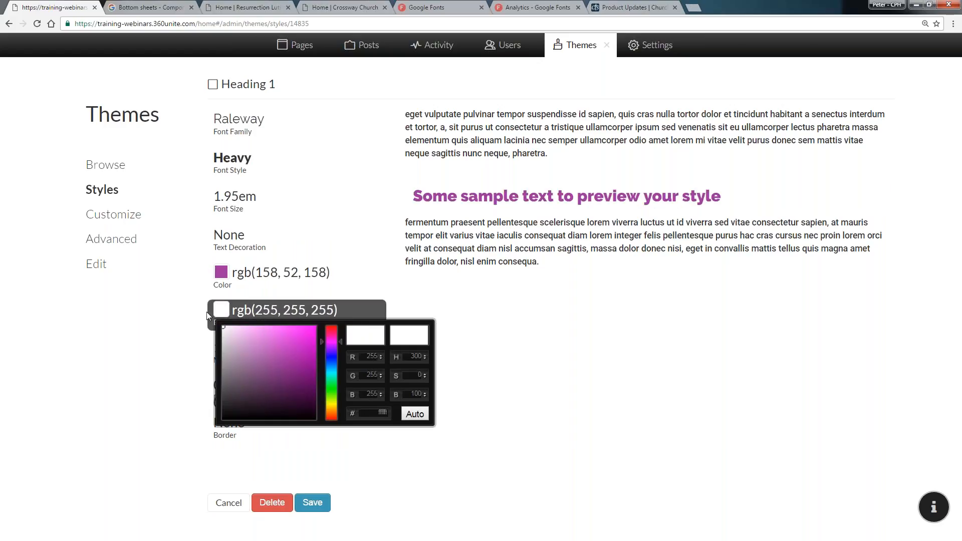
{"action": "left_click", "coordinate": [415, 414]}
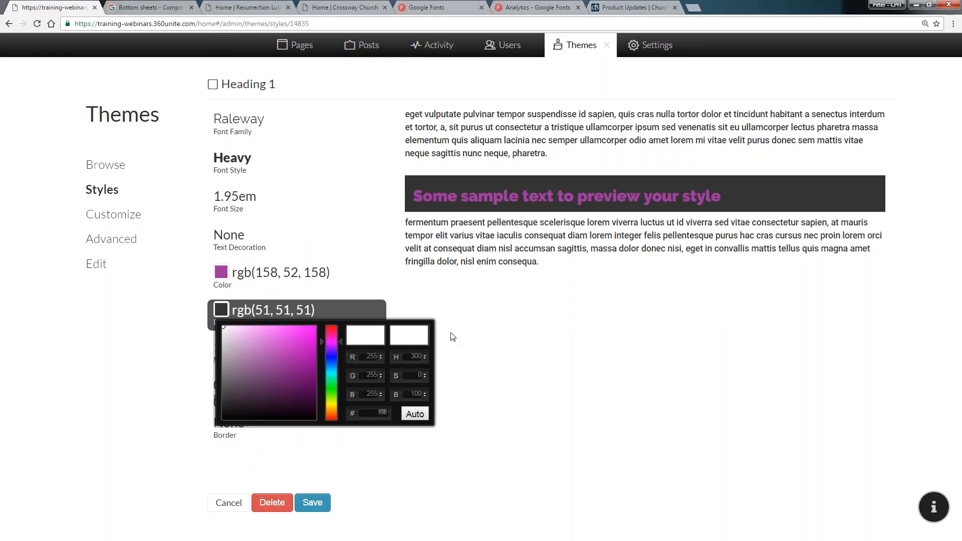
{"action": "left_click_drag", "start_coordinate": [232, 333], "coordinate": [218, 305]}
{"action": "left_click", "coordinate": [404, 304]}
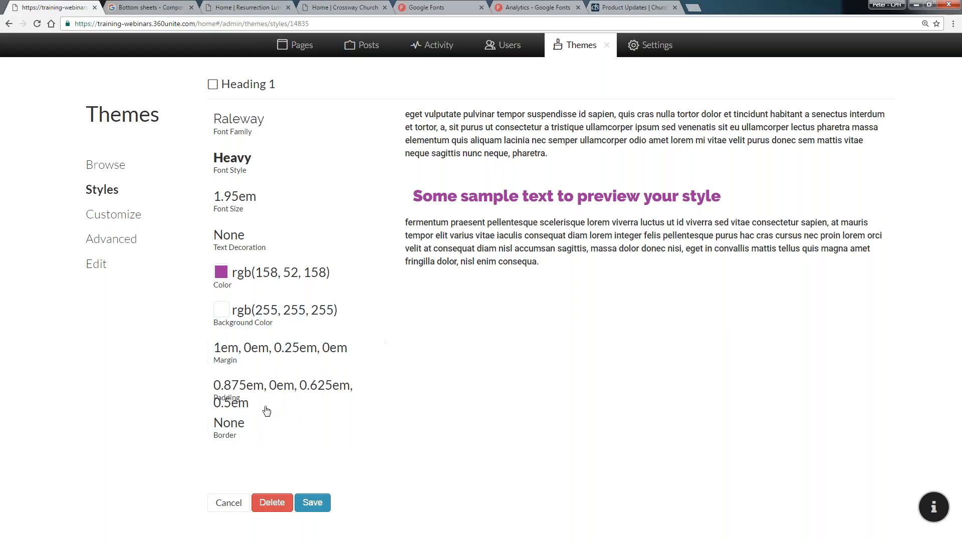
Set the Heading 1 left padding back to 0em
{"action": "left_click", "coordinate": [265, 407]}
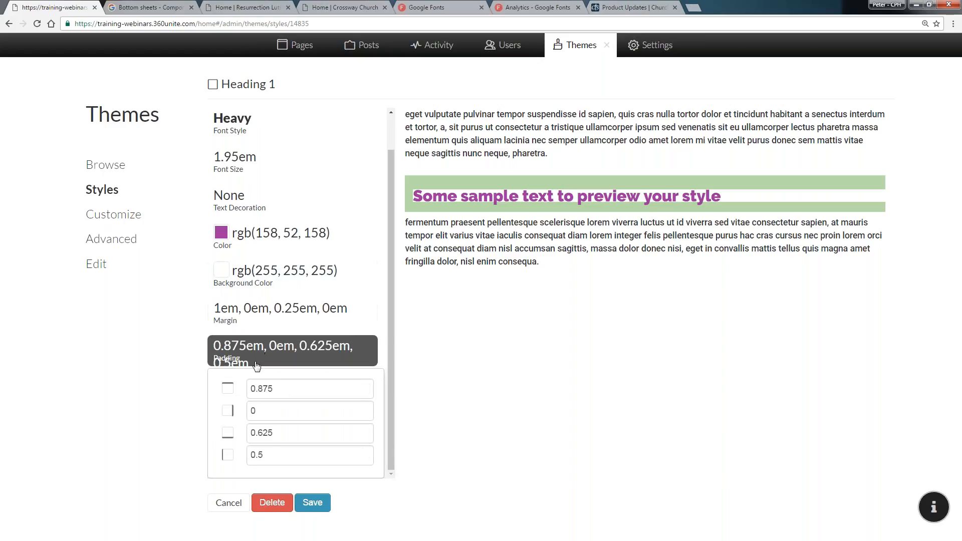
{"action": "left_click", "coordinate": [300, 458]}
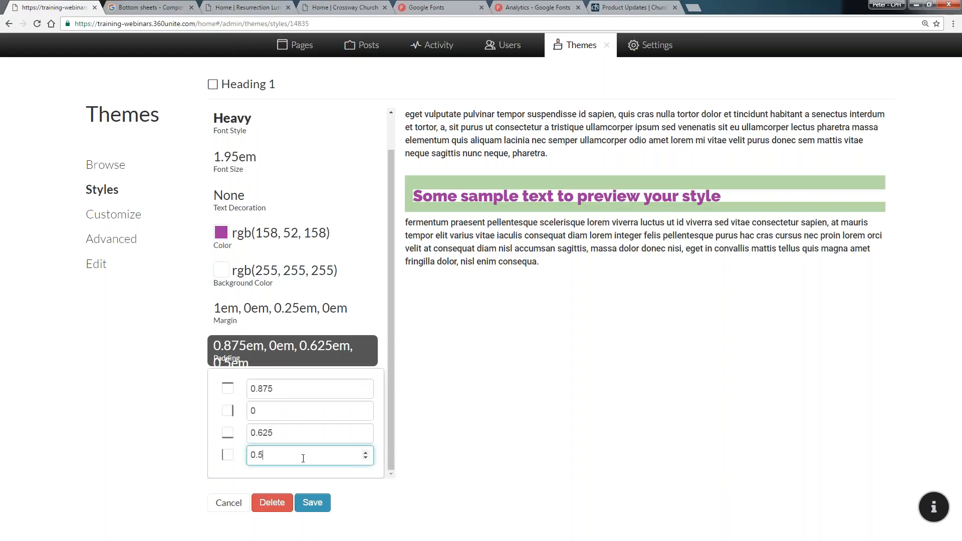
{"action": "key", "text": "Down"}
{"action": "key", "text": "Down"}
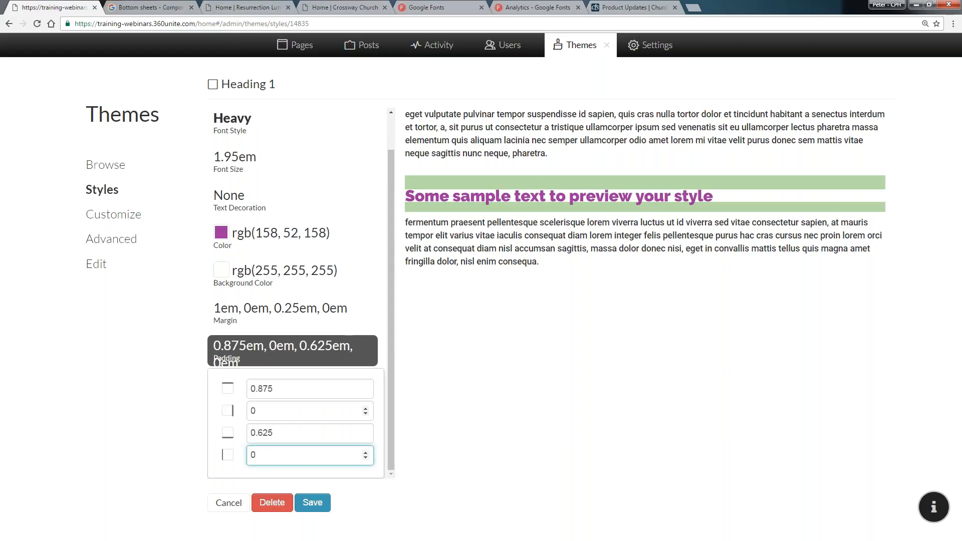
{"action": "key", "text": "Return"}
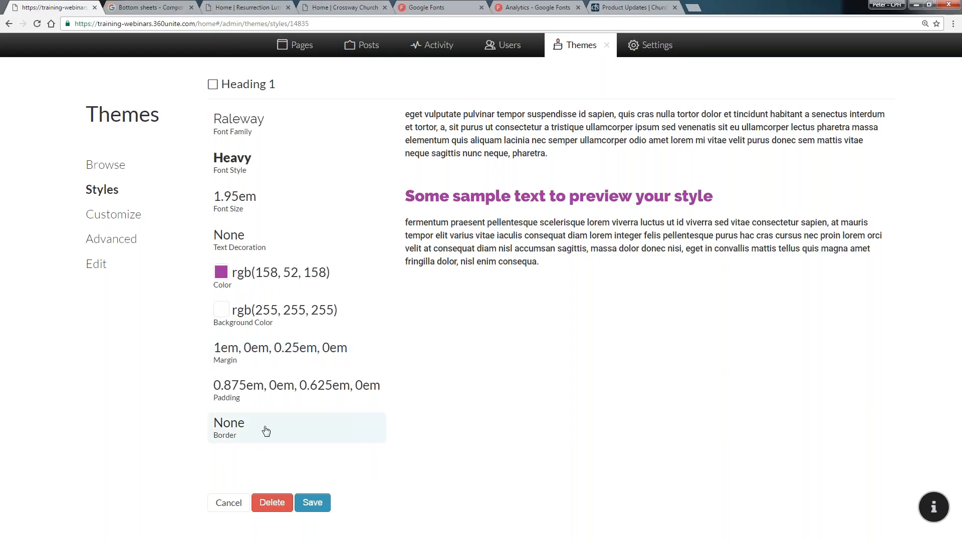
Add a solid border 2 wide to the Heading 1 style
{"action": "left_click", "coordinate": [266, 432]}
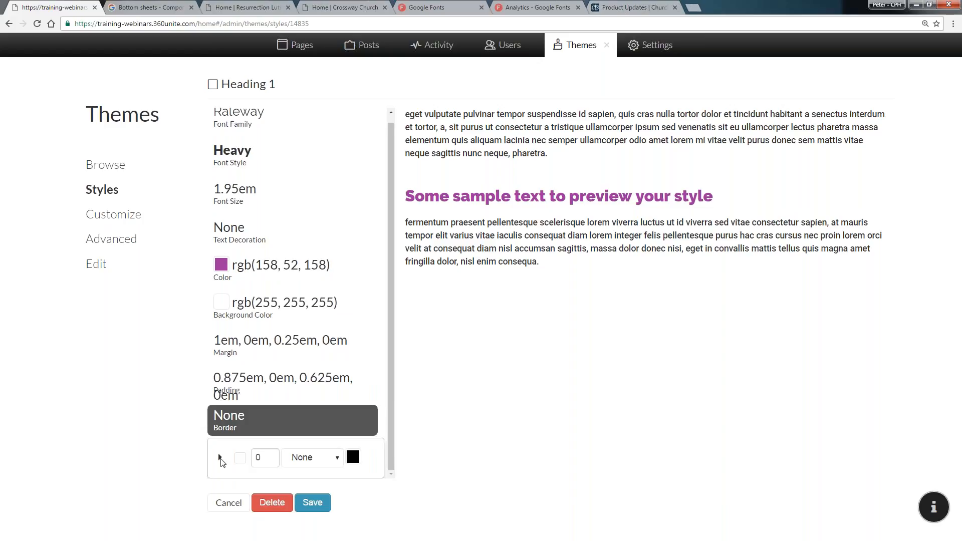
{"action": "left_click", "coordinate": [222, 459]}
{"action": "left_click", "coordinate": [221, 459]}
{"action": "double_click", "coordinate": [258, 457]}
{"action": "type", "text": "1"}
{"action": "left_click", "coordinate": [272, 454]}
{"action": "left_click", "coordinate": [303, 457]}
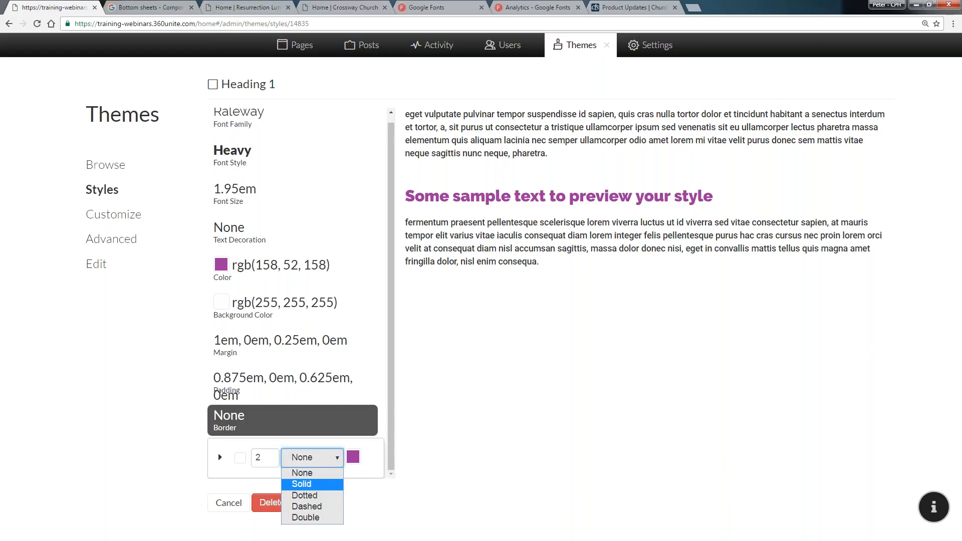
{"action": "left_click", "coordinate": [305, 483]}
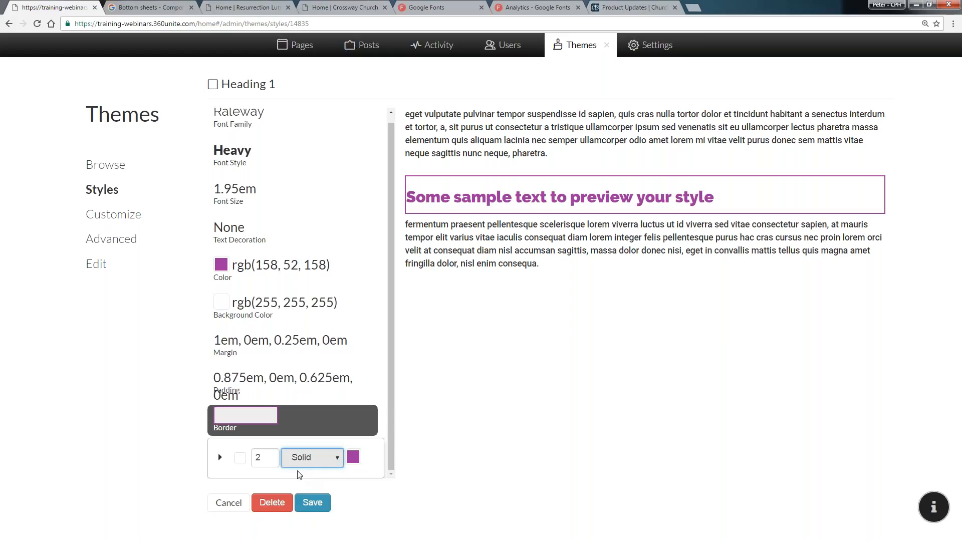
{"action": "mouse_move", "coordinate": [271, 457]}
Set the border's top, right and left widths to 0 and the bottom width to 16
{"action": "left_click", "coordinate": [222, 460]}
{"action": "left_click", "coordinate": [221, 460]}
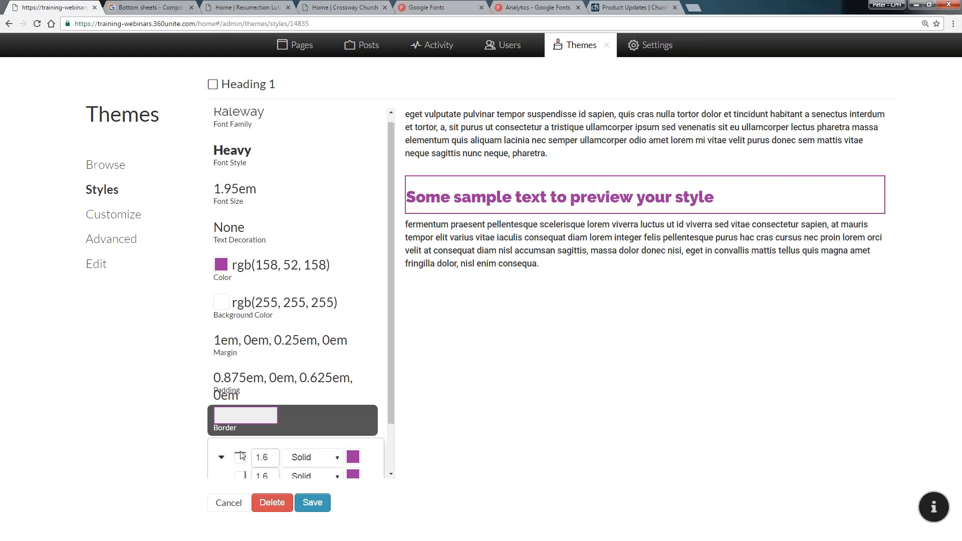
{"action": "scroll", "coordinate": [241, 454], "scroll_direction": "down", "scroll_amount": 1}
{"action": "left_click", "coordinate": [264, 400]}
{"action": "key", "text": "BackSpace"}
{"action": "key", "text": "BackSpace"}
{"action": "left_click", "coordinate": [271, 403]}
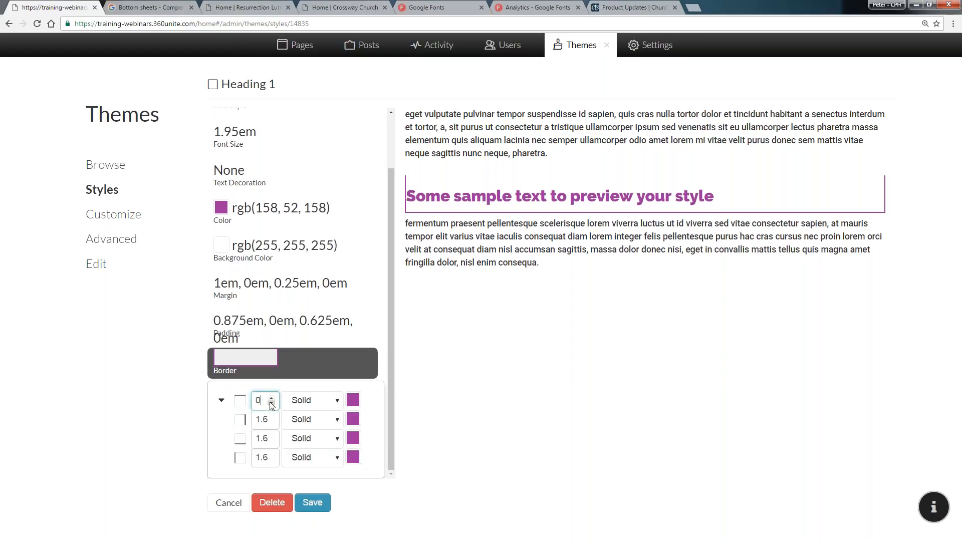
{"action": "left_click", "coordinate": [271, 422]}
{"action": "left_click", "coordinate": [271, 423]}
{"action": "left_click", "coordinate": [272, 441]}
{"action": "left_click", "coordinate": [271, 441]}
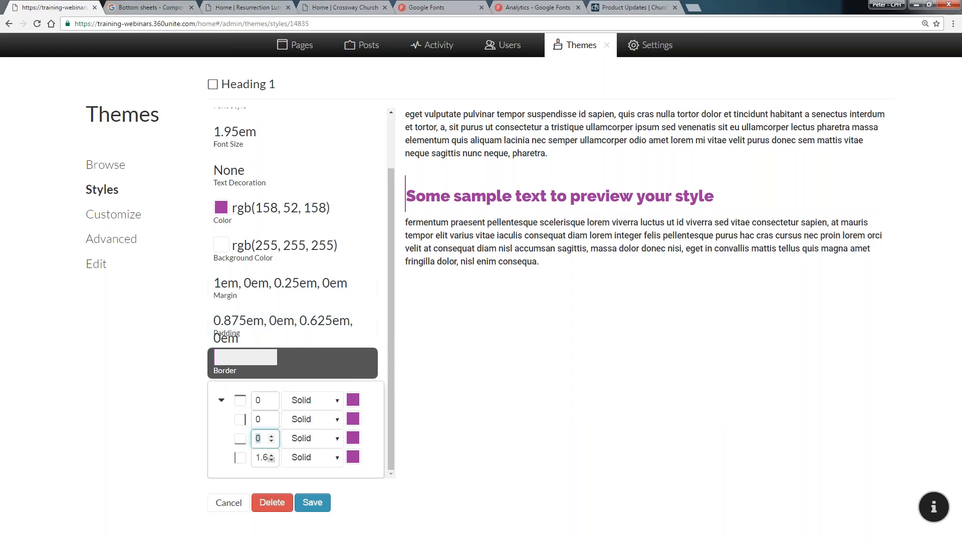
{"action": "left_click", "coordinate": [271, 460]}
{"action": "left_click", "coordinate": [272, 460]}
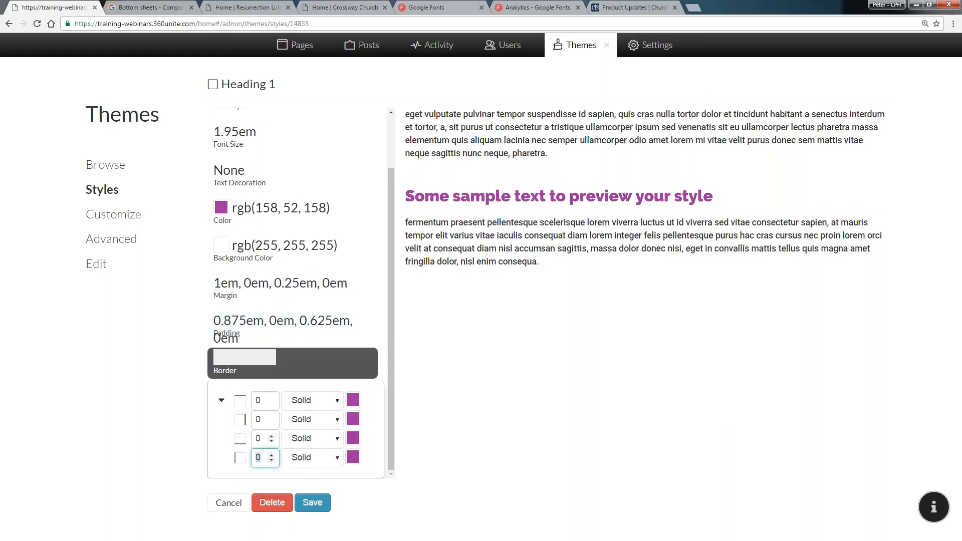
{"action": "left_click", "coordinate": [271, 435]}
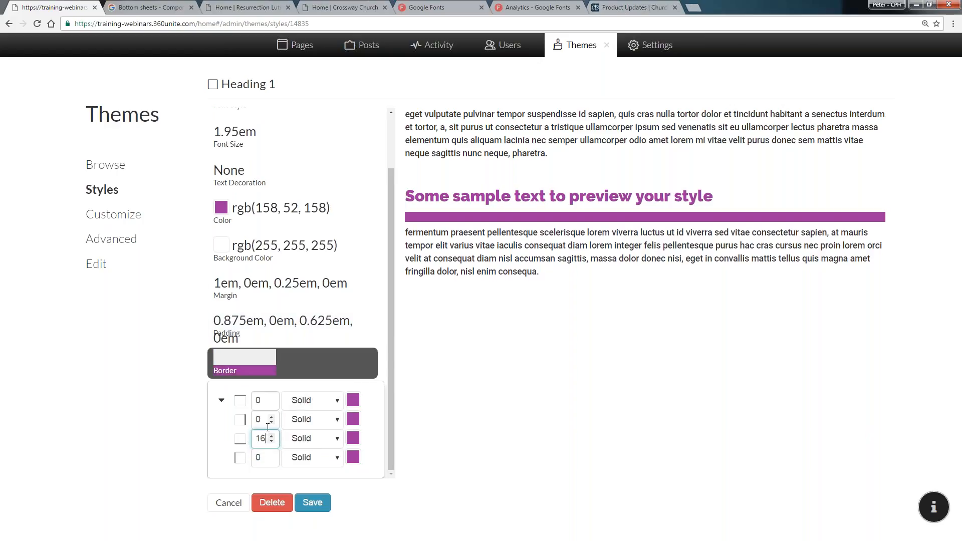
{"action": "scroll", "coordinate": [269, 429], "scroll_direction": "up", "scroll_amount": 3}
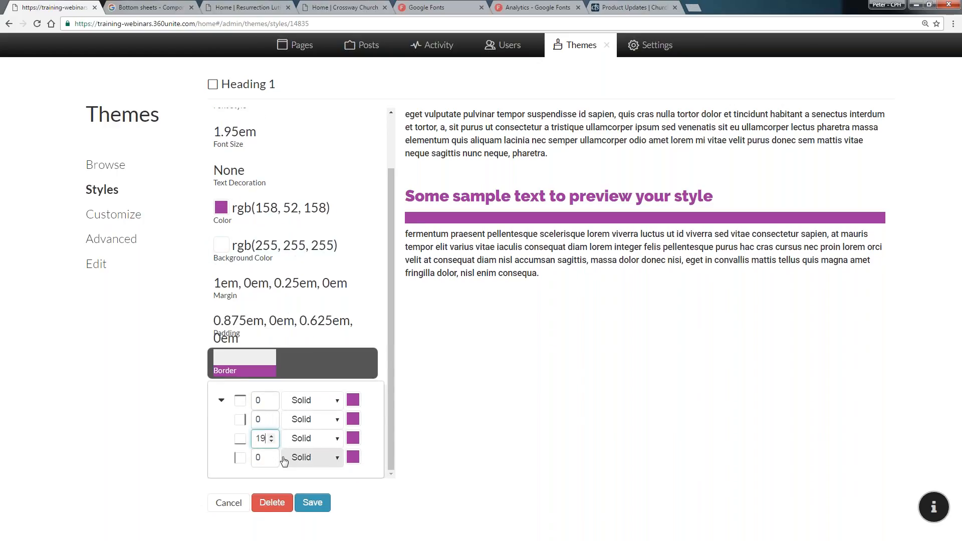
{"action": "scroll", "coordinate": [268, 440], "scroll_direction": "down", "scroll_amount": 1}
{"action": "scroll", "coordinate": [269, 439], "scroll_direction": "down", "scroll_amount": 2}
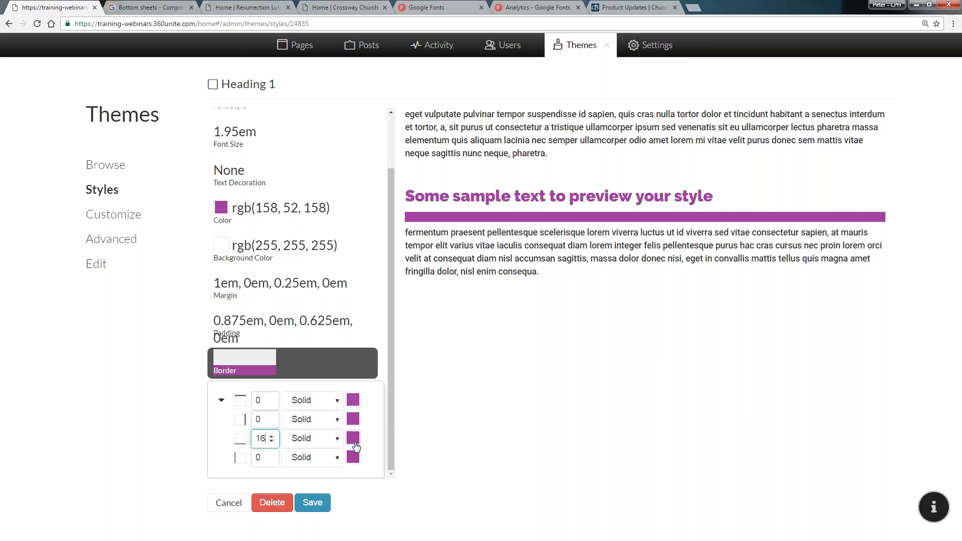
Change the bottom border color to teal 449cb0
{"action": "left_click", "coordinate": [353, 439]}
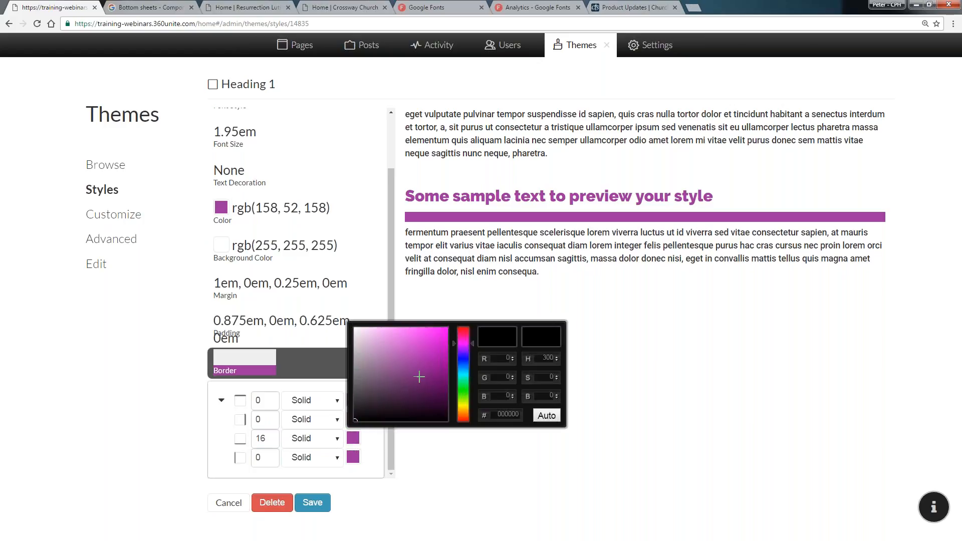
{"action": "left_click", "coordinate": [419, 377]}
{"action": "mouse_move", "coordinate": [462, 375]}
{"action": "left_mouse_down"}
{"action": "mouse_move", "coordinate": [461, 392]}
{"action": "mouse_move", "coordinate": [461, 372]}
{"action": "left_mouse_up"}
{"action": "left_click", "coordinate": [411, 356]}
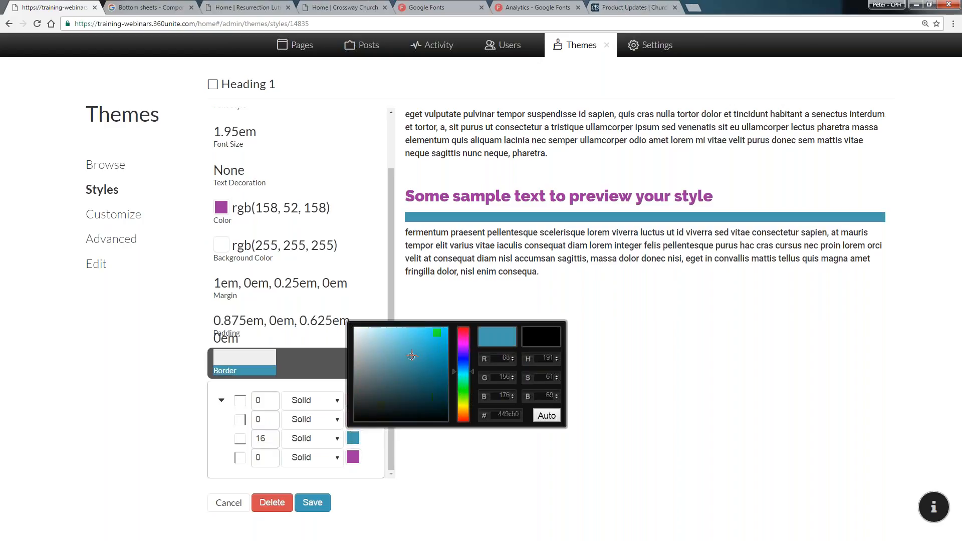
{"action": "left_click", "coordinate": [558, 293]}
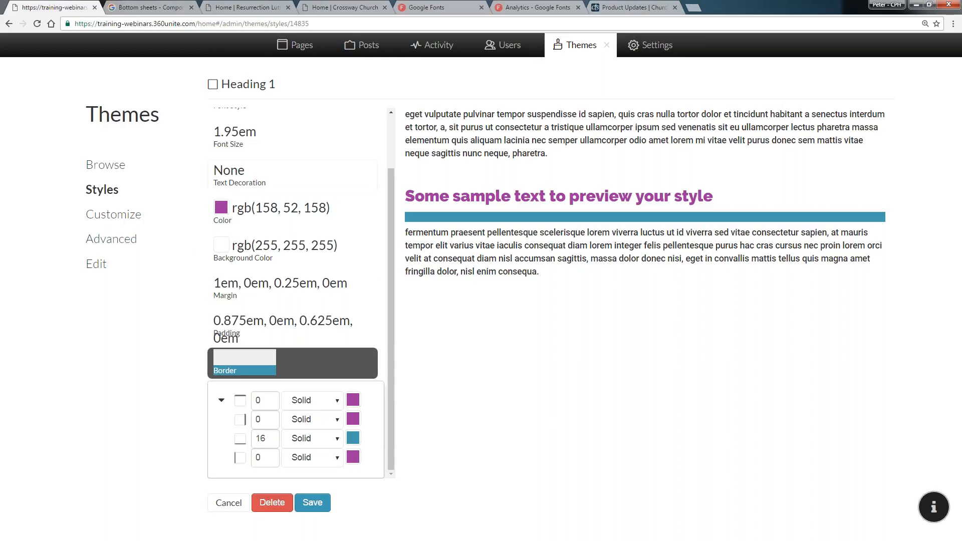
Try Underline text decoration, revert it to None, and cancel the Heading 1 style edits
{"action": "left_click", "coordinate": [247, 175]}
{"action": "left_click", "coordinate": [265, 235]}
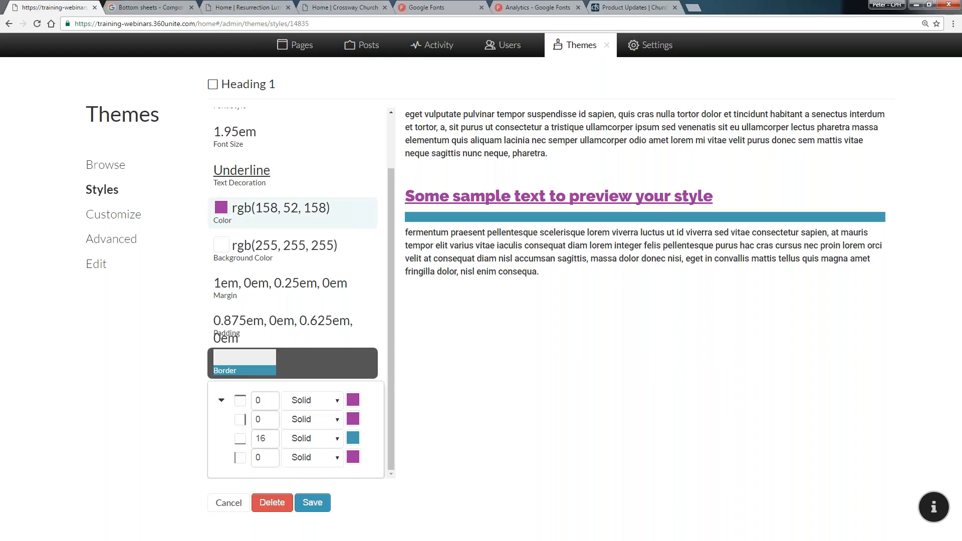
{"action": "left_click", "coordinate": [253, 181]}
{"action": "left_click", "coordinate": [236, 206]}
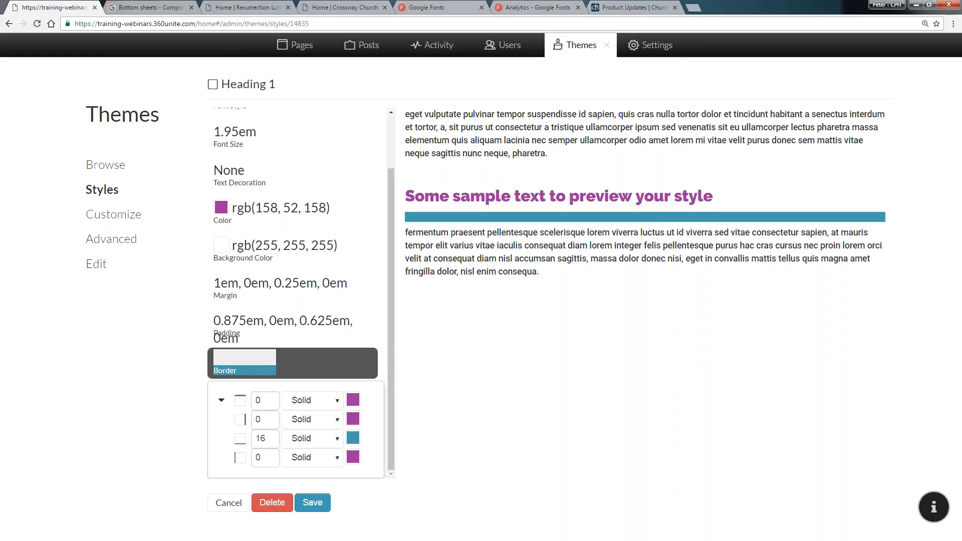
{"action": "left_click", "coordinate": [229, 502]}
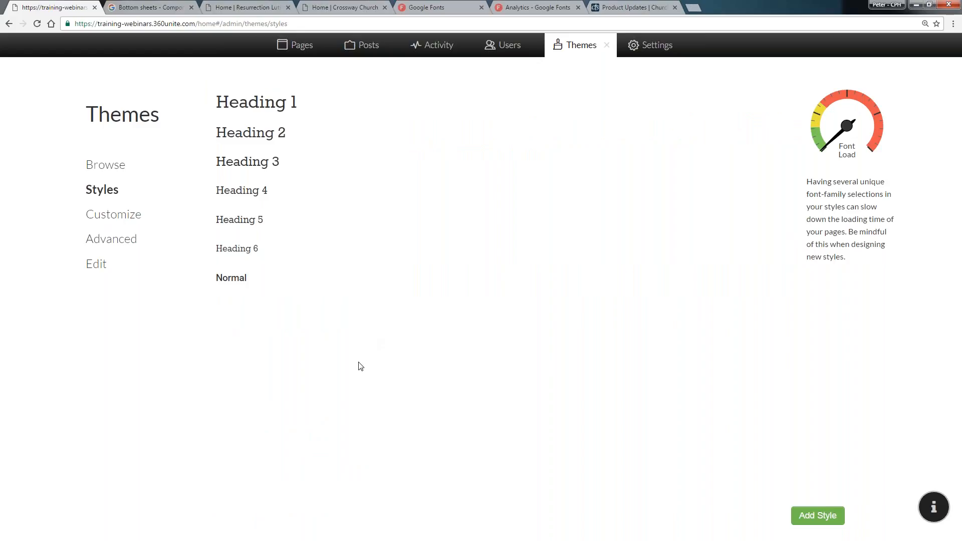
Open the site's What to Expect page from the About Us menu
{"action": "left_click", "coordinate": [601, 52]}
{"action": "mouse_move", "coordinate": [252, 82]}
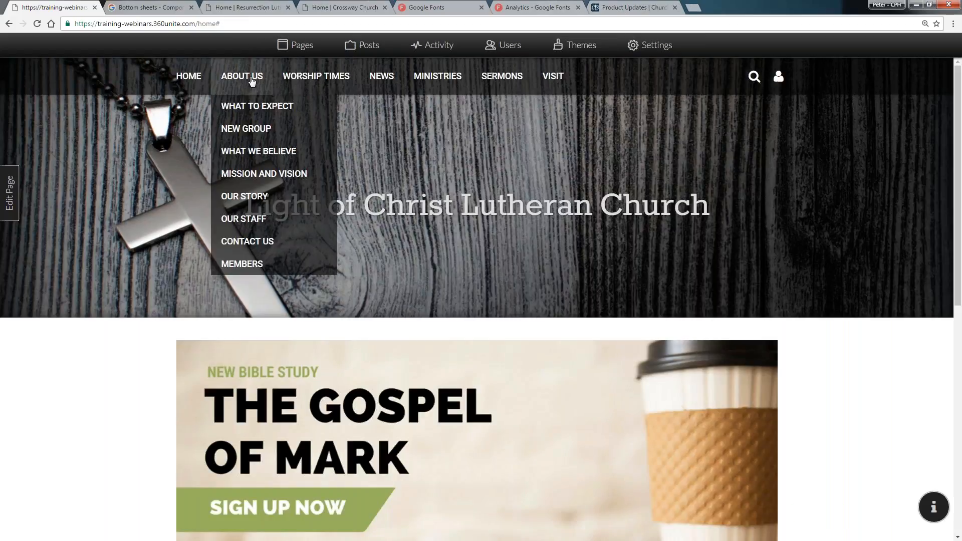
{"action": "left_click", "coordinate": [251, 106]}
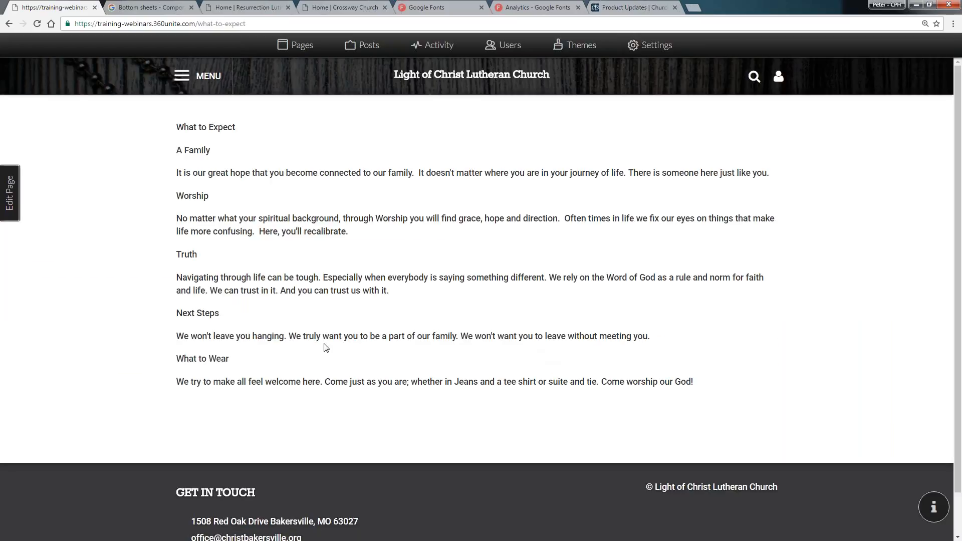
Open the page editor and put 'A Family' on a soft line break under 'What to Expect'
{"action": "left_click", "coordinate": [10, 197]}
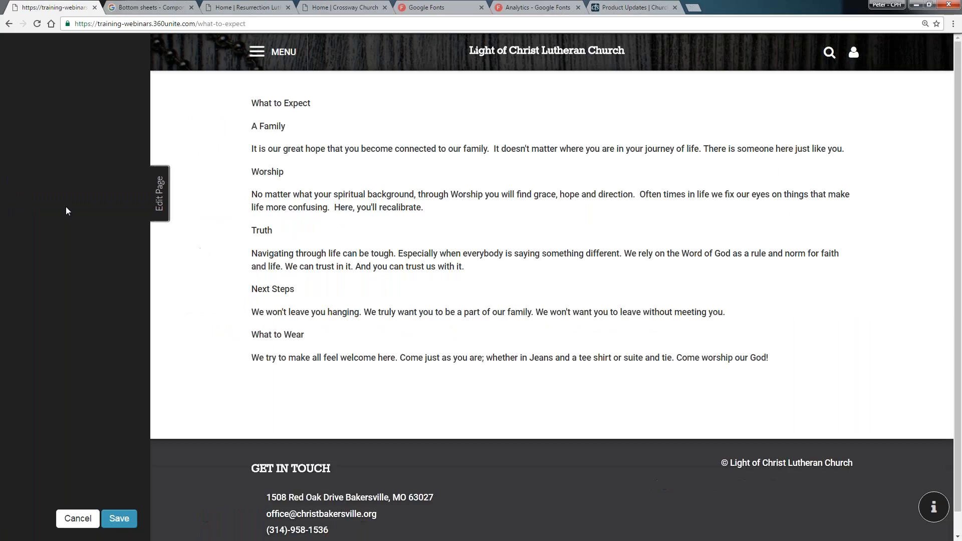
{"action": "left_click", "coordinate": [370, 125]}
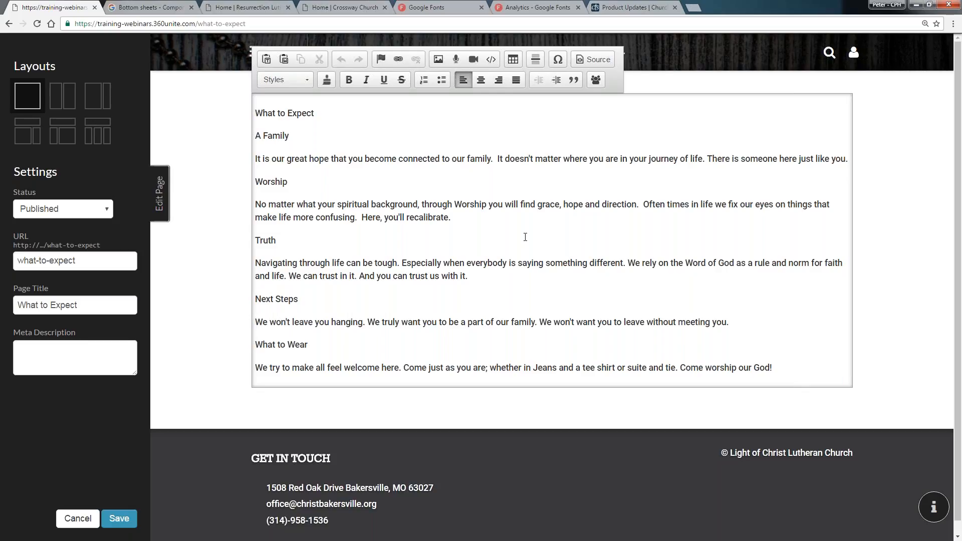
{"action": "key", "text": "BackSpace"}
{"action": "key", "text": "Return"}
{"action": "key", "text": "BackSpace"}
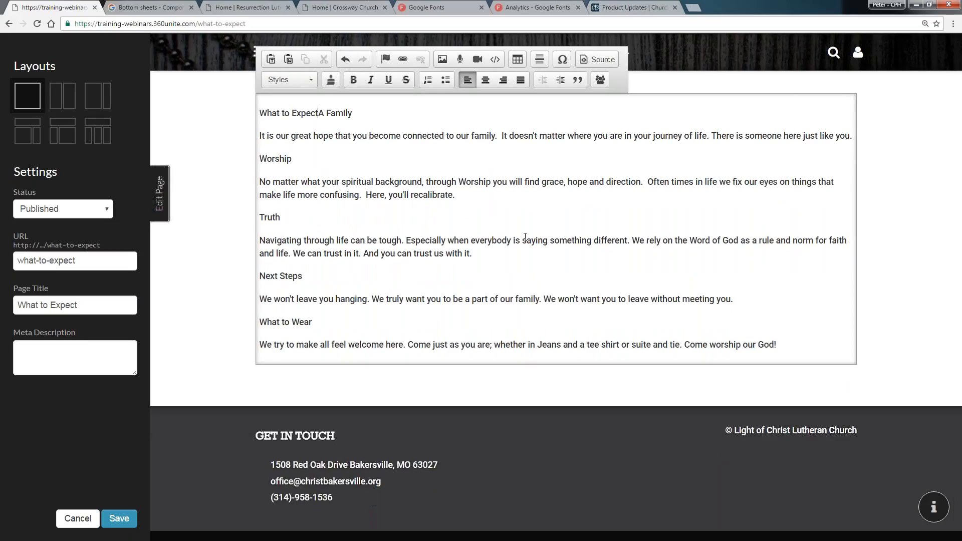
{"action": "key", "text": "shift+Return"}
{"action": "key", "text": "BackSpace"}
{"action": "key", "text": "Return"}
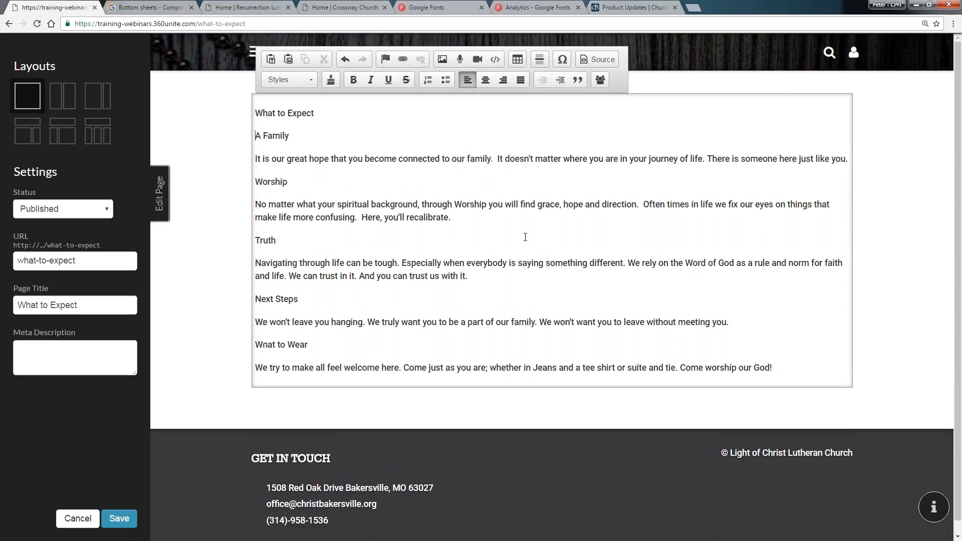
{"action": "key", "text": "BackSpace"}
{"action": "key", "text": "shift+Return"}
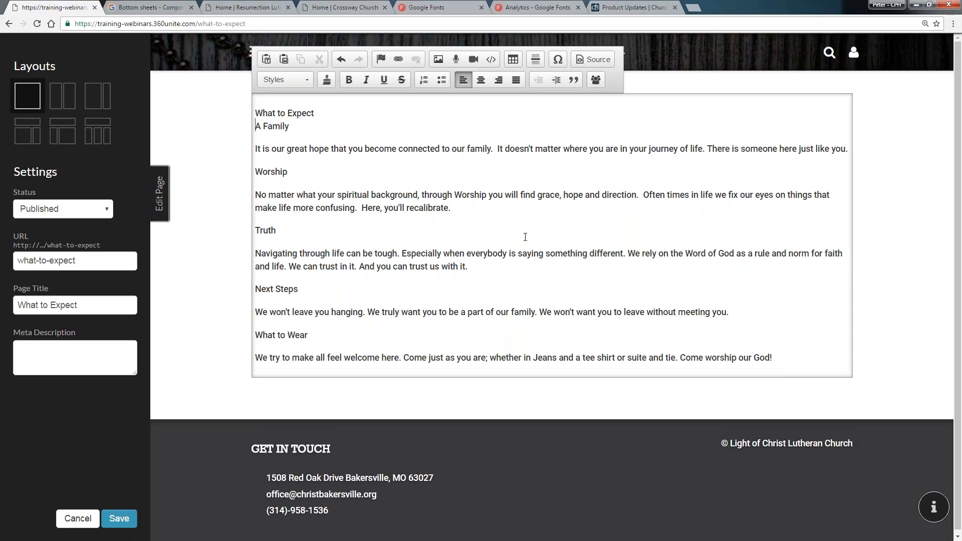
Make 'Family' its own paragraph below 'What to Expect', removing the 'A ' and the line break
{"action": "left_click_drag", "start_coordinate": [285, 120], "coordinate": [253, 119]}
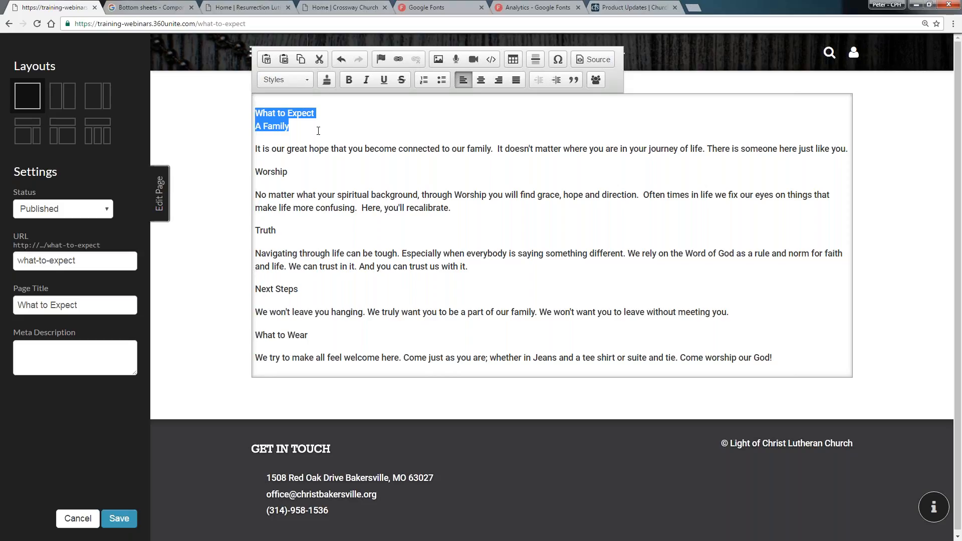
{"action": "left_click", "coordinate": [328, 109]}
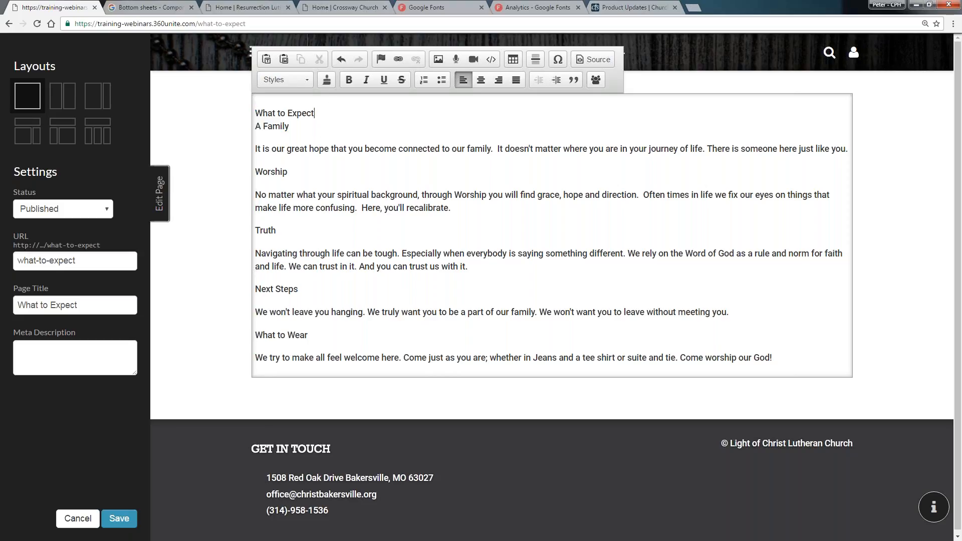
{"action": "key", "text": "Delete"}
{"action": "key", "text": "Delete"}
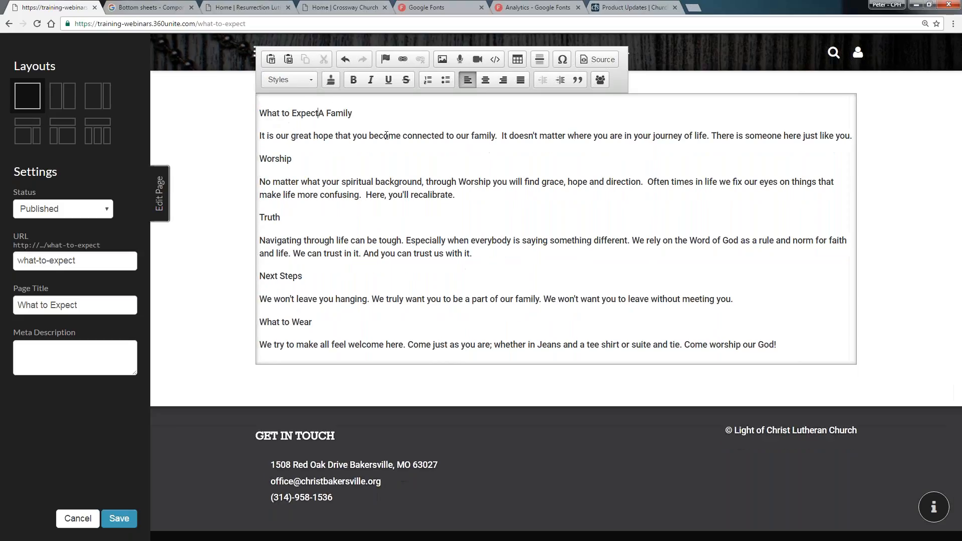
{"action": "key", "text": "Return"}
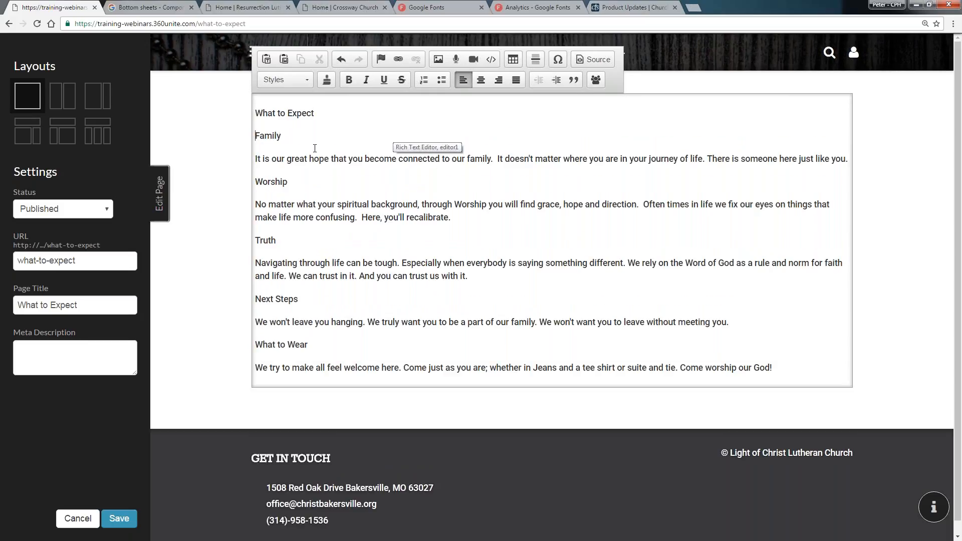
Format the 'What to Expect' line as Heading 1
{"action": "left_click", "coordinate": [286, 113]}
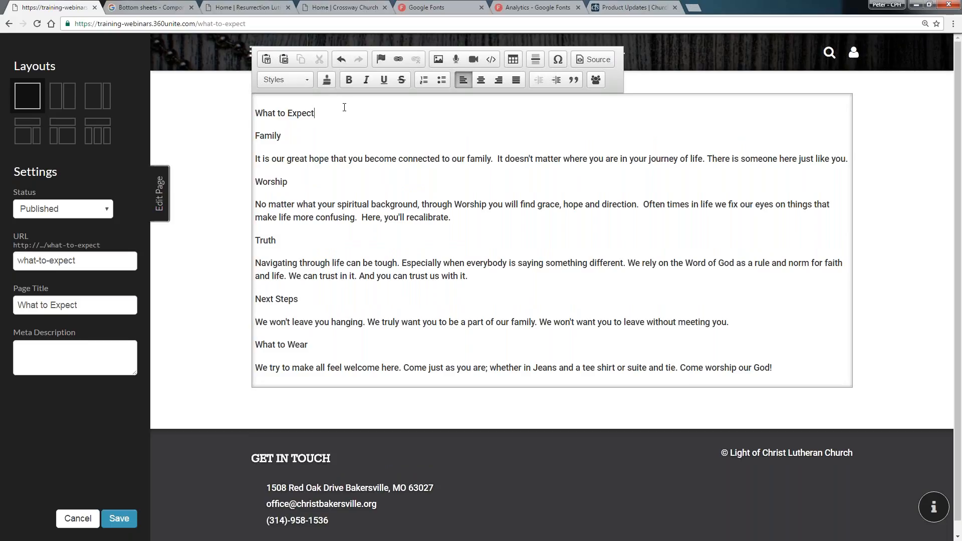
{"action": "left_click_drag", "start_coordinate": [337, 113], "coordinate": [256, 114]}
{"action": "left_click", "coordinate": [293, 80]}
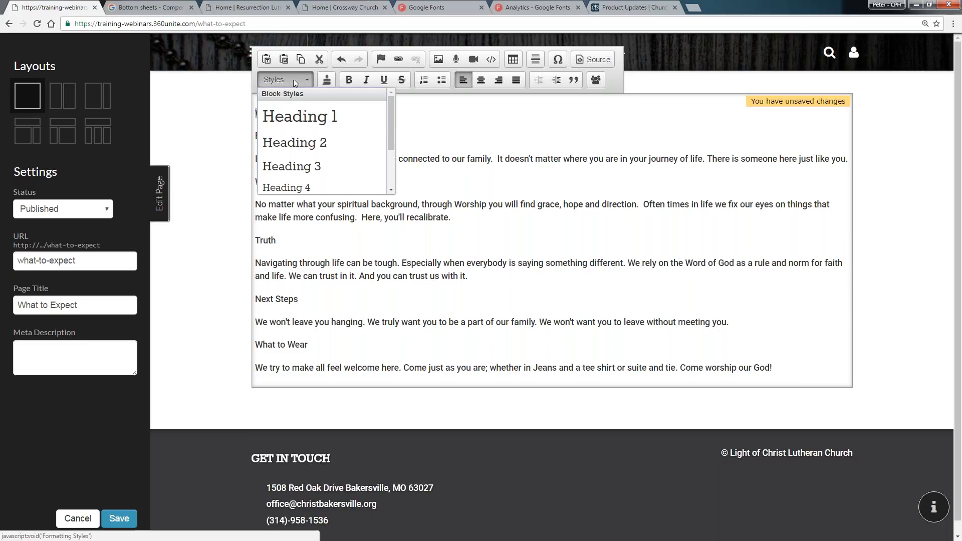
{"action": "left_click", "coordinate": [300, 116]}
{"action": "left_click", "coordinate": [406, 135]}
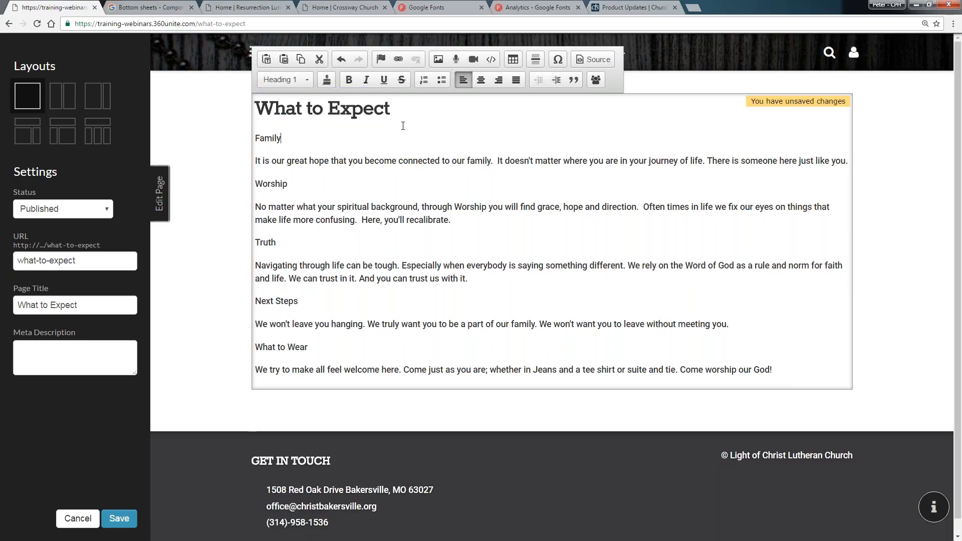
Add a line 'at Cross Church' below the title and format it as Heading 2
{"action": "double_click", "coordinate": [262, 140]}
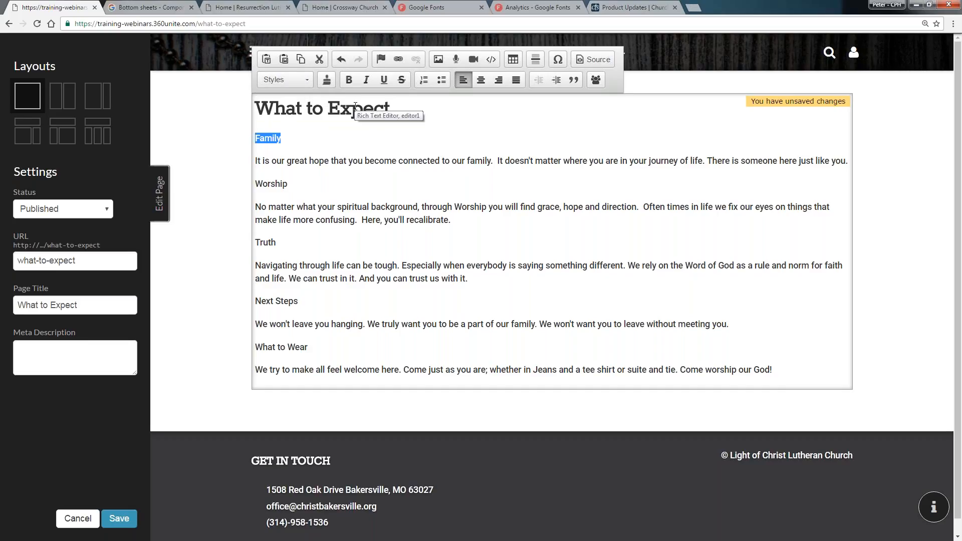
{"action": "left_click", "coordinate": [396, 109]}
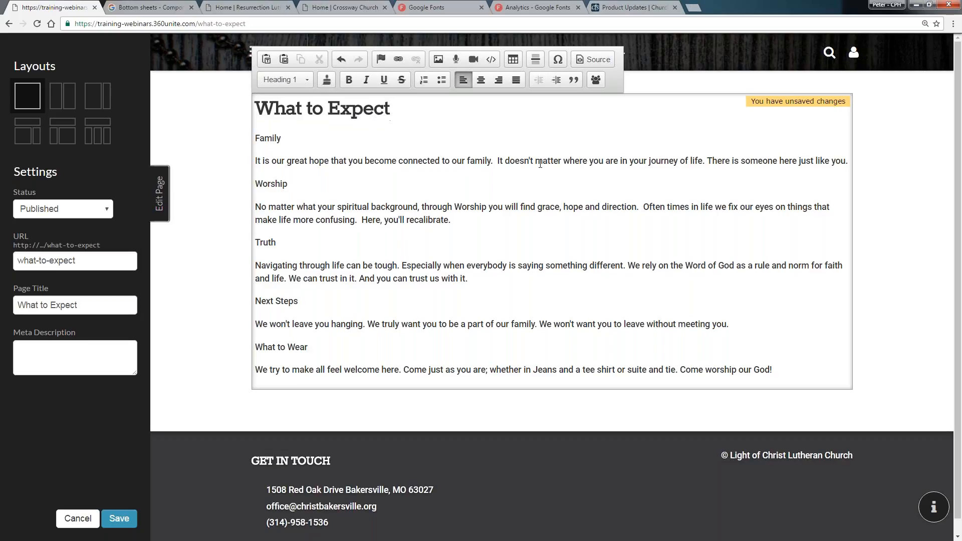
{"action": "key", "text": "Return"}
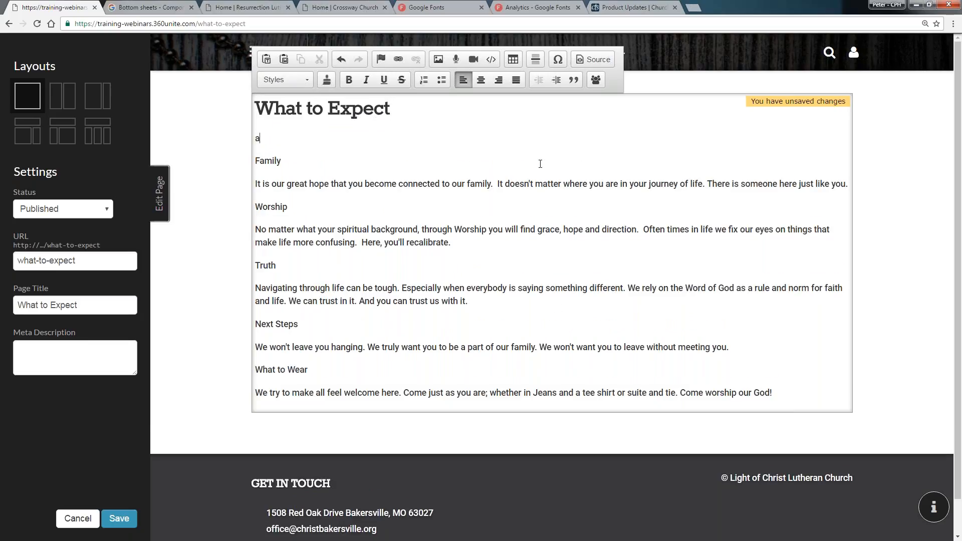
{"action": "type", "text": "at Cross Cju"}
{"action": "type", "text": "urch"}
{"action": "key", "text": "shift+Home"}
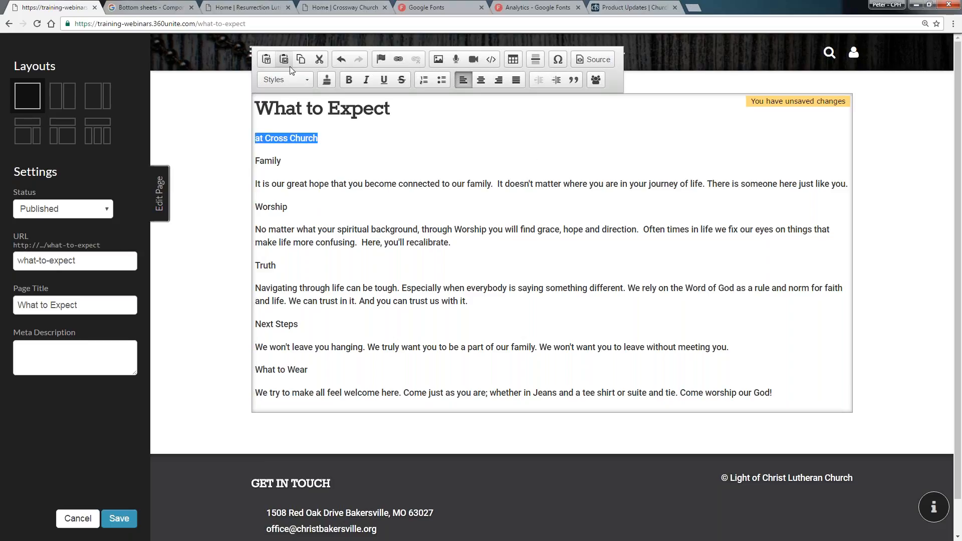
{"action": "left_click", "coordinate": [288, 65]}
{"action": "key", "text": "Escape"}
{"action": "left_click", "coordinate": [285, 80]}
{"action": "left_click", "coordinate": [296, 143]}
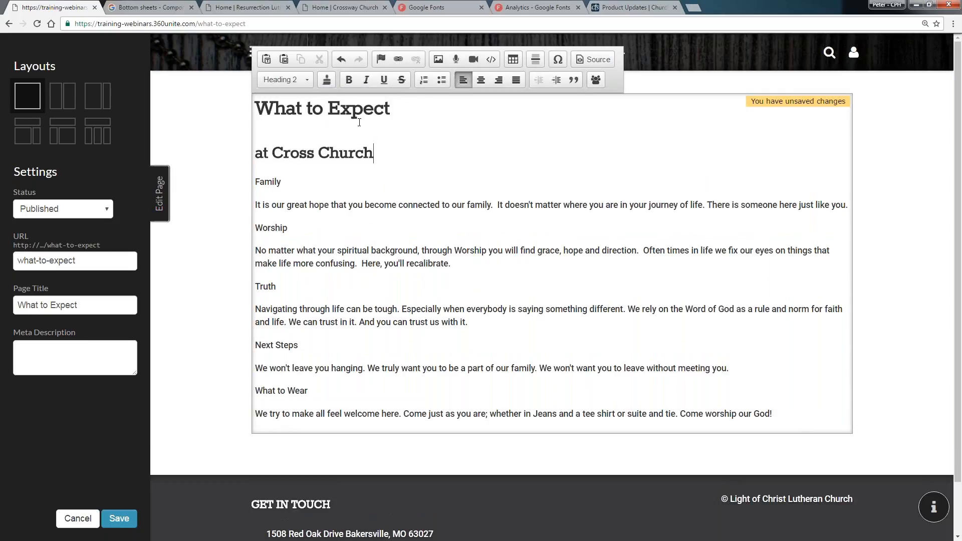
Delete the 'at Cross Church' line below the 'What to Expect' title
{"action": "left_click_drag", "start_coordinate": [367, 158], "coordinate": [254, 109]}
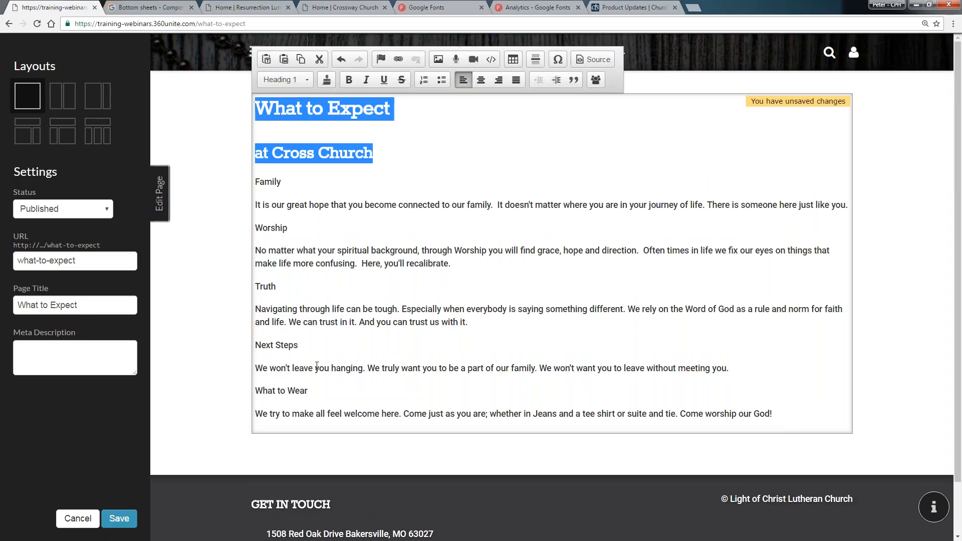
{"action": "left_click", "coordinate": [388, 151]}
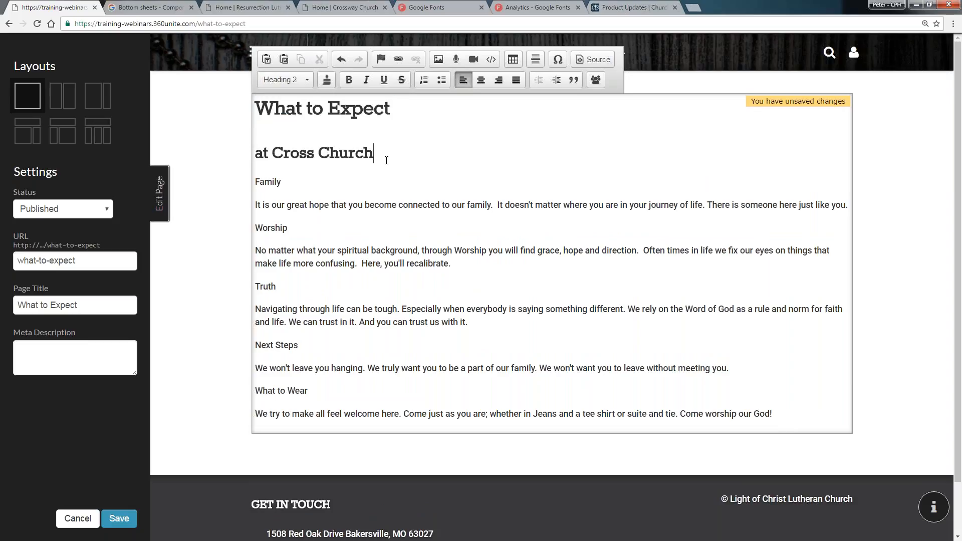
{"action": "key", "text": "shift+Home"}
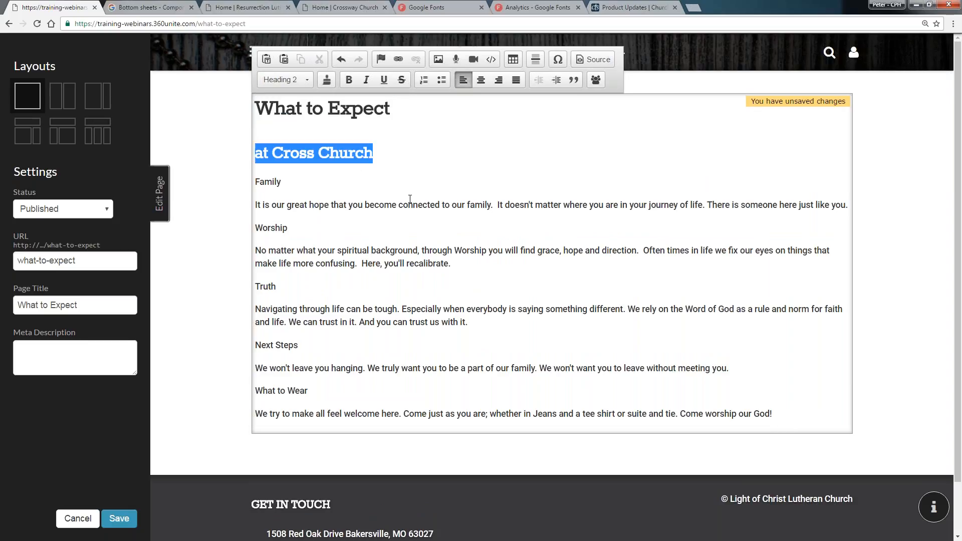
{"action": "key", "text": "BackSpace"}
{"action": "key", "text": "BackSpace"}
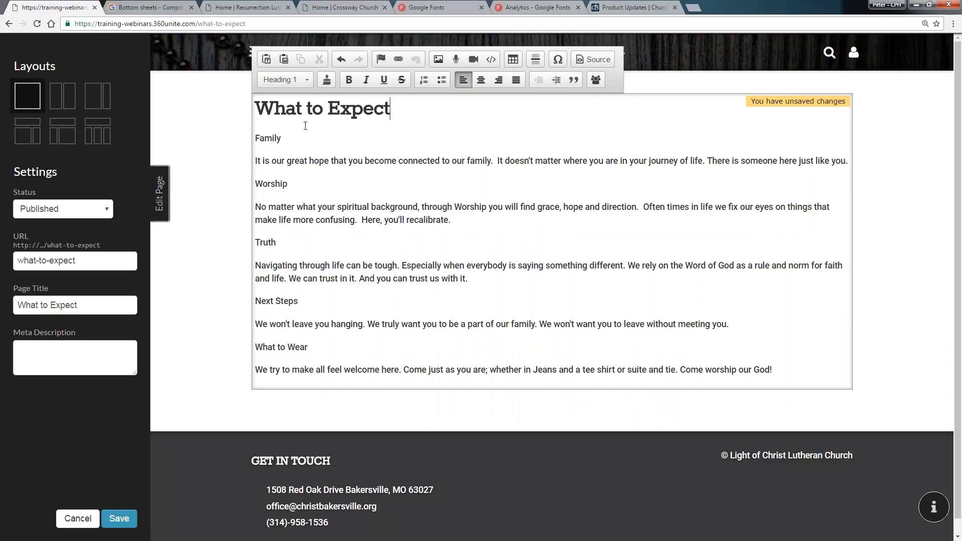
Format the 'Family' and 'Worship' lines as Heading 3
{"action": "double_click", "coordinate": [272, 140]}
{"action": "left_click", "coordinate": [296, 77]}
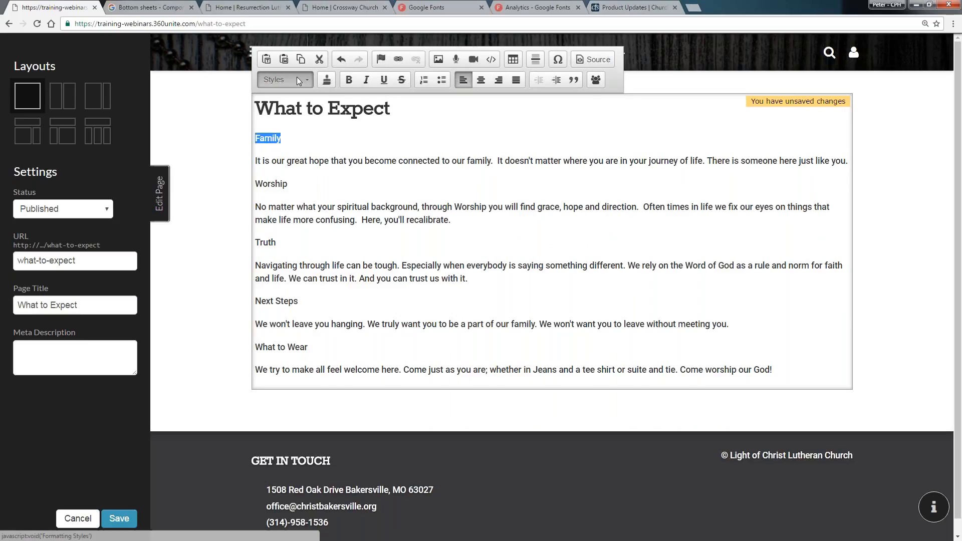
{"action": "left_click", "coordinate": [300, 170]}
{"action": "left_click", "coordinate": [284, 79]}
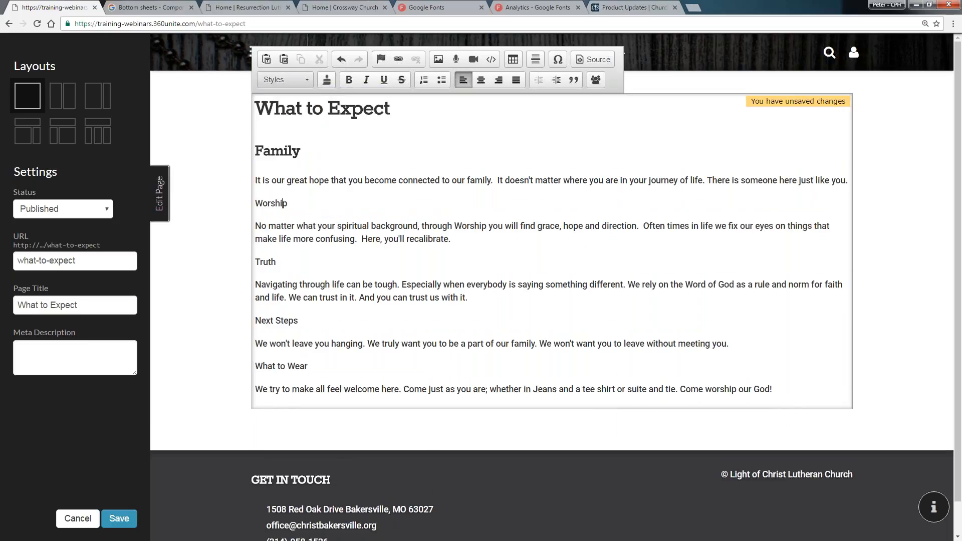
{"action": "left_click", "coordinate": [292, 166]}
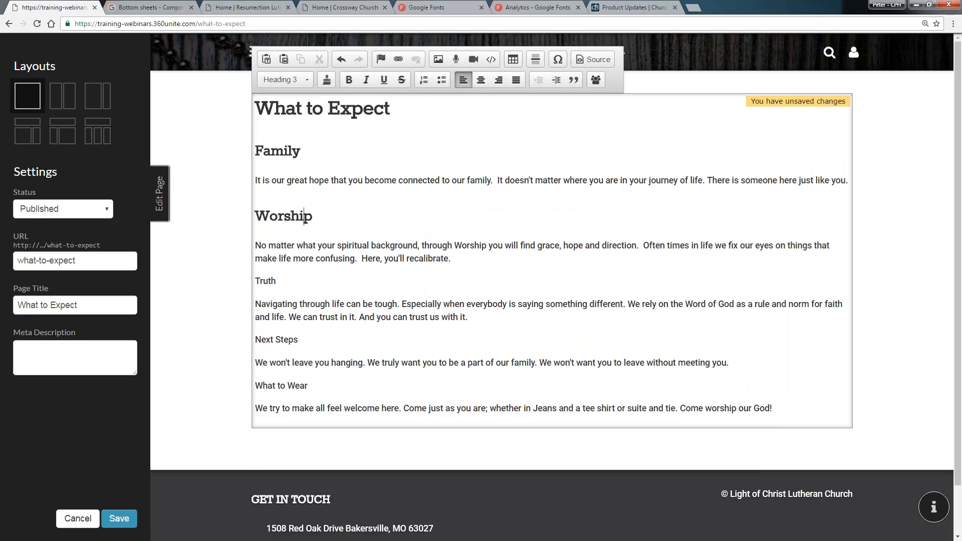
Format the 'Truth' and 'Next Steps' lines as Heading 3
{"action": "left_click", "coordinate": [259, 280]}
{"action": "left_click", "coordinate": [300, 80]}
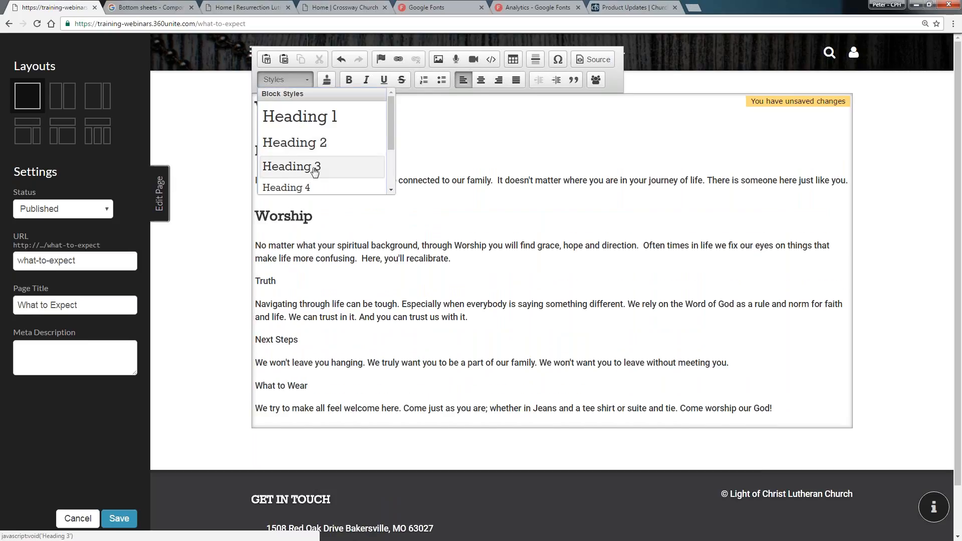
{"action": "left_click", "coordinate": [301, 166]}
{"action": "left_click", "coordinate": [288, 359]}
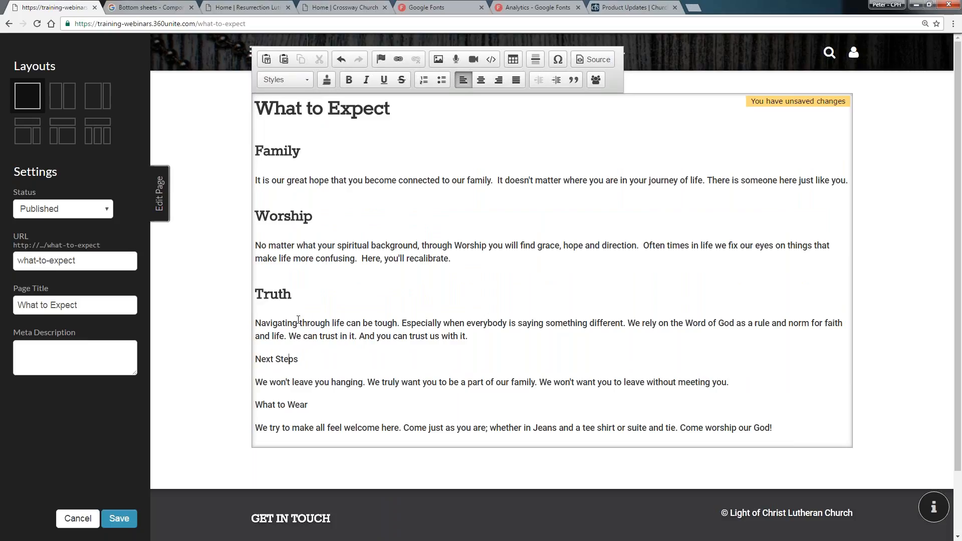
{"action": "left_click", "coordinate": [300, 82]}
{"action": "left_click", "coordinate": [301, 167]}
Format the 'What to Wear' line as Heading 3 and save the page
{"action": "scroll", "coordinate": [317, 271], "scroll_direction": "down", "scroll_amount": 1}
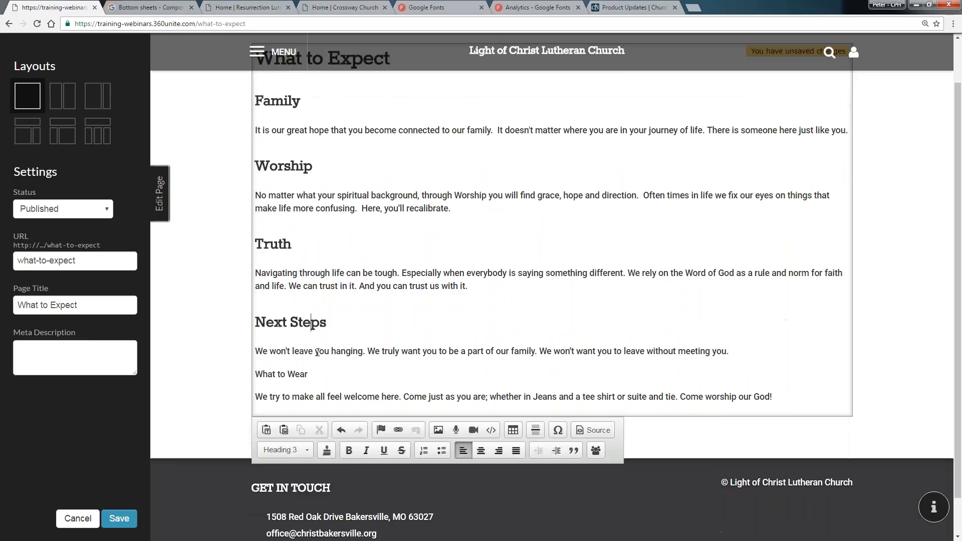
{"action": "left_click", "coordinate": [296, 374]}
{"action": "scroll", "coordinate": [305, 104], "scroll_direction": "up", "scroll_amount": 1}
{"action": "left_click", "coordinate": [289, 80]}
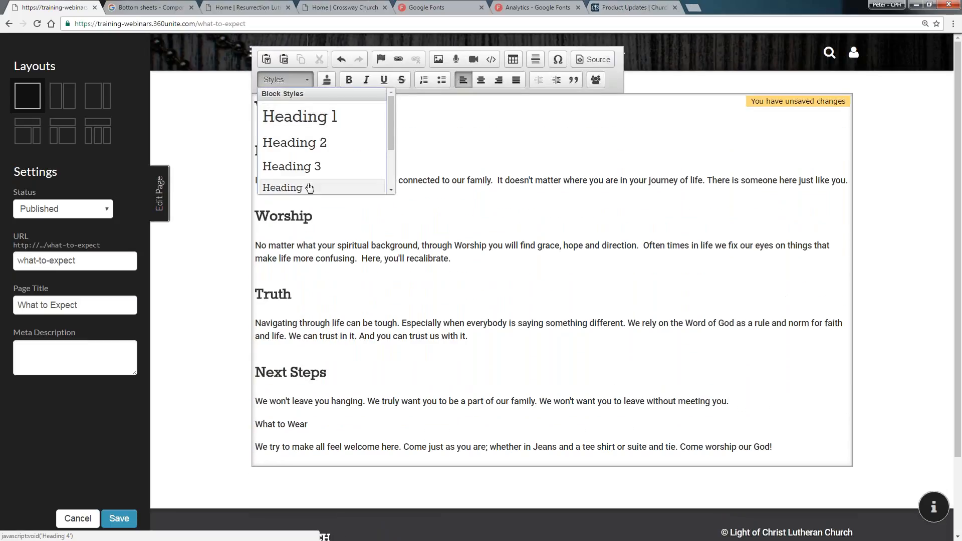
{"action": "left_click", "coordinate": [300, 166]}
{"action": "left_click", "coordinate": [502, 244]}
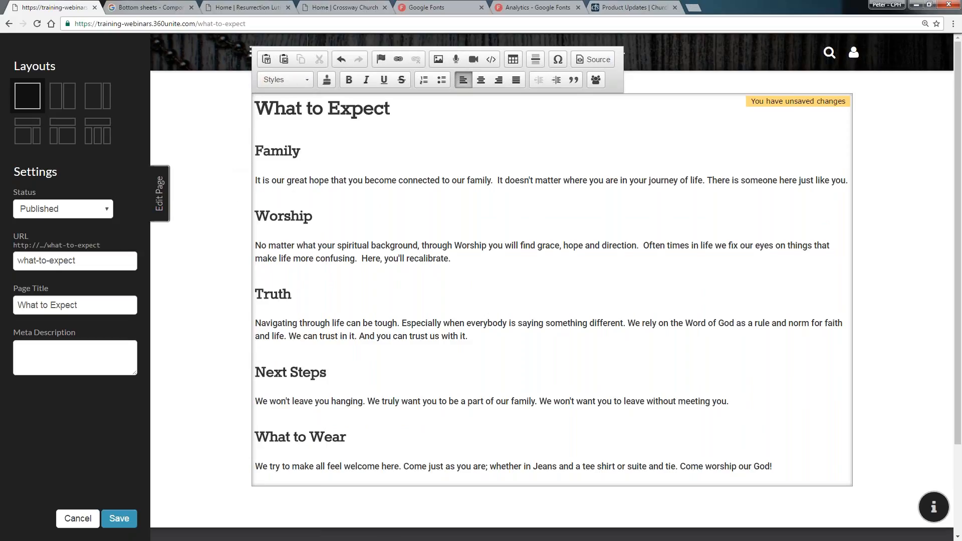
{"action": "left_click", "coordinate": [120, 519]}
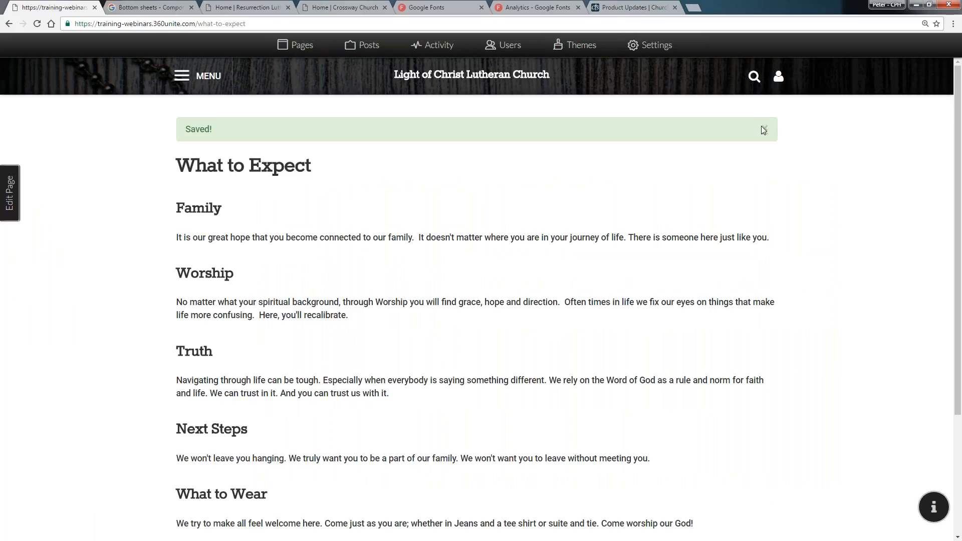
{"action": "left_click", "coordinate": [765, 129]}
Open the Heading 3 theme style and set its top margin to 0.5em
{"action": "left_click", "coordinate": [573, 46]}
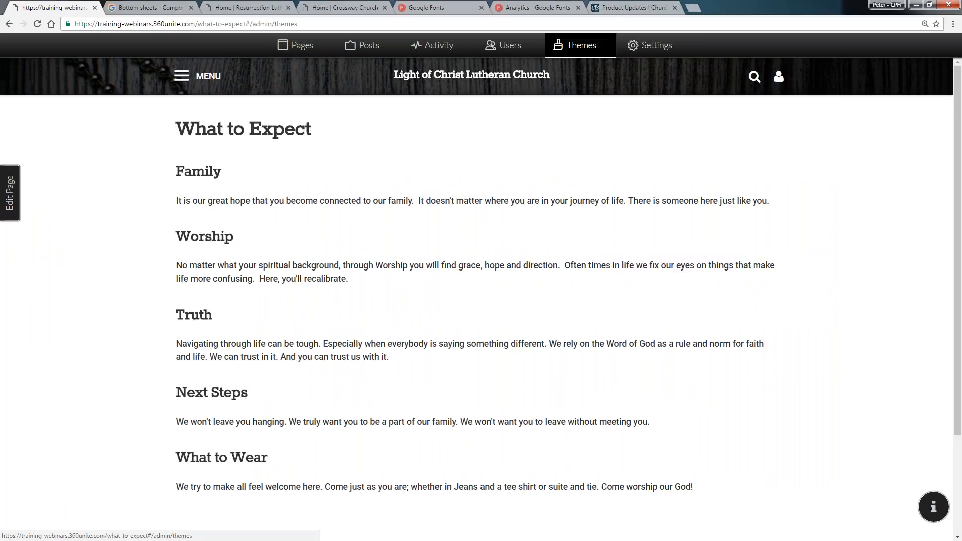
{"action": "left_click", "coordinate": [115, 192]}
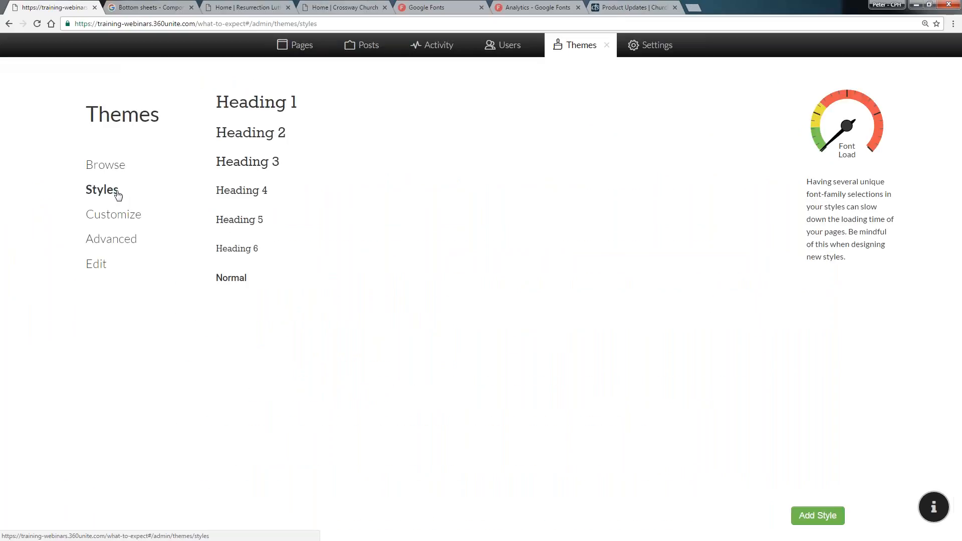
{"action": "left_click", "coordinate": [303, 166]}
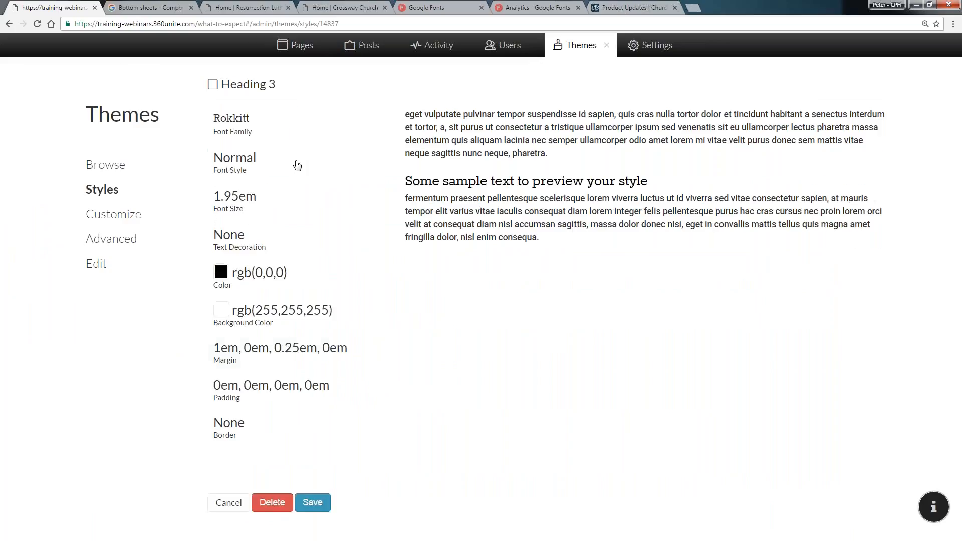
{"action": "left_click", "coordinate": [282, 358]}
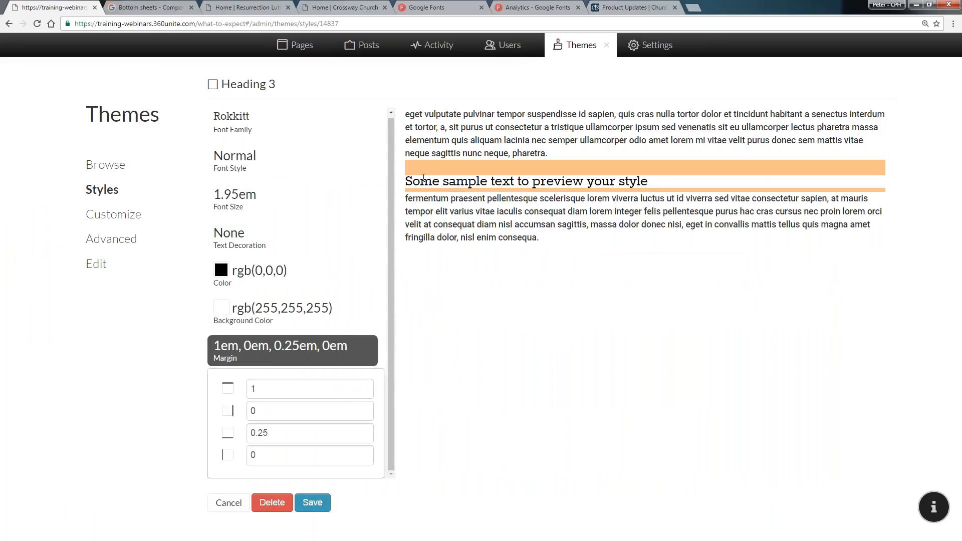
{"action": "double_click", "coordinate": [308, 388]}
{"action": "type", "text": "0.875"}
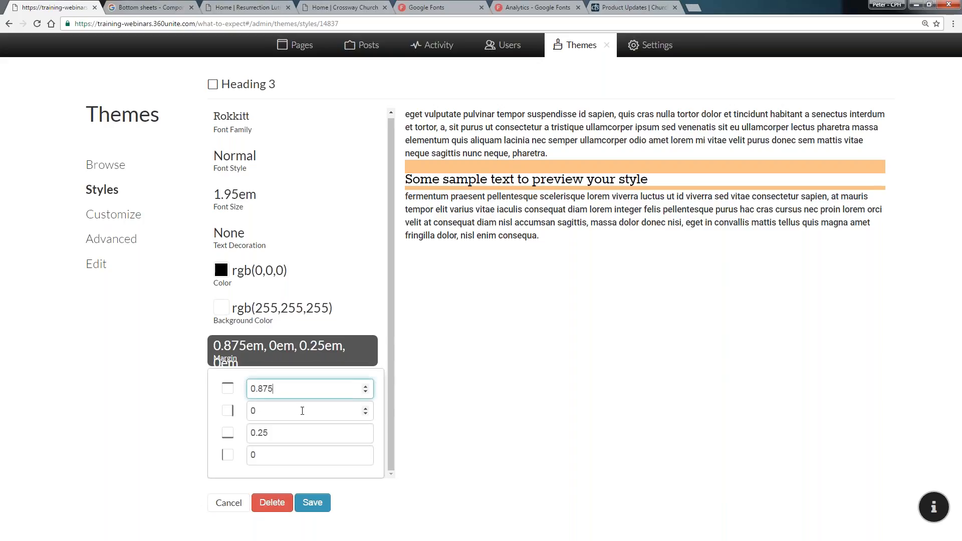
{"action": "key", "text": "Down"}
{"action": "key", "text": "Down"}
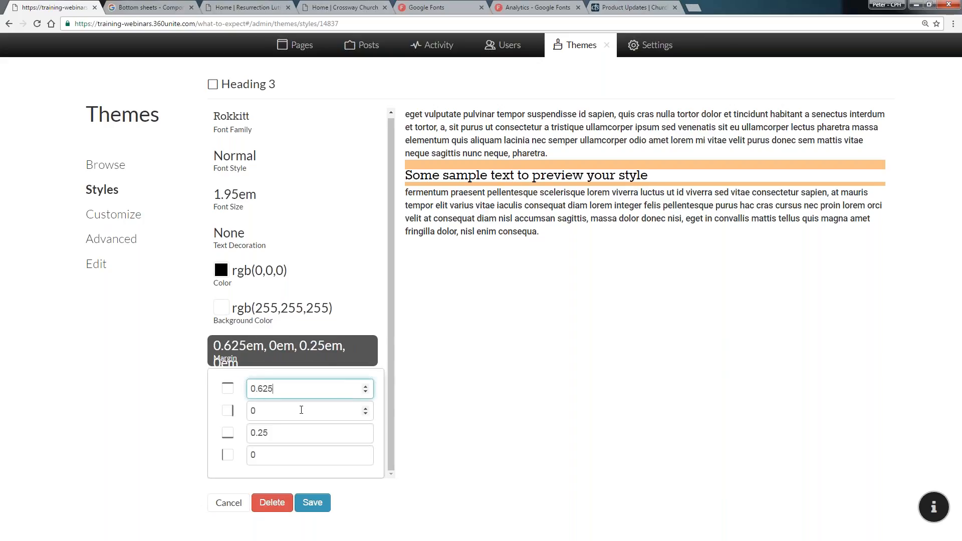
{"action": "key", "text": "Down"}
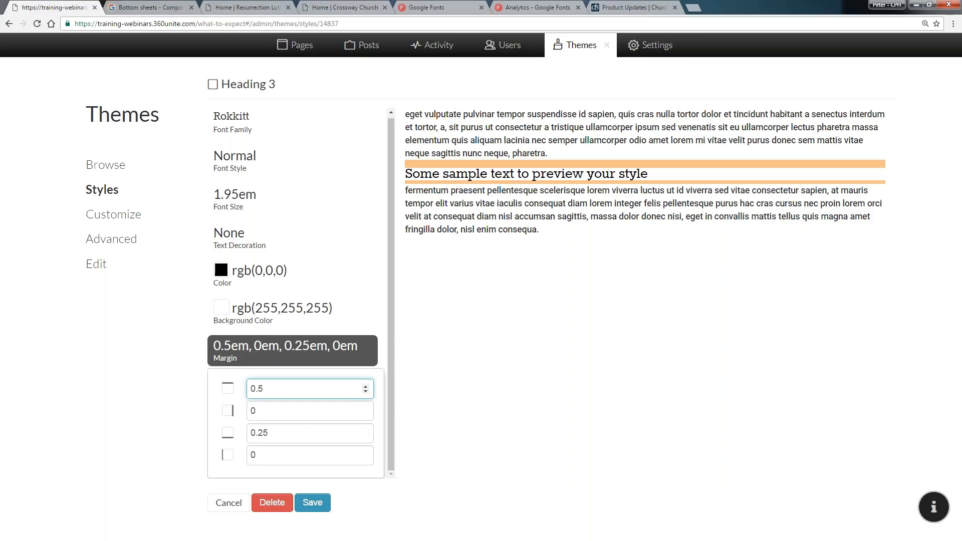
Set the Heading 3 font size to 1.5em
{"action": "left_click", "coordinate": [247, 199]}
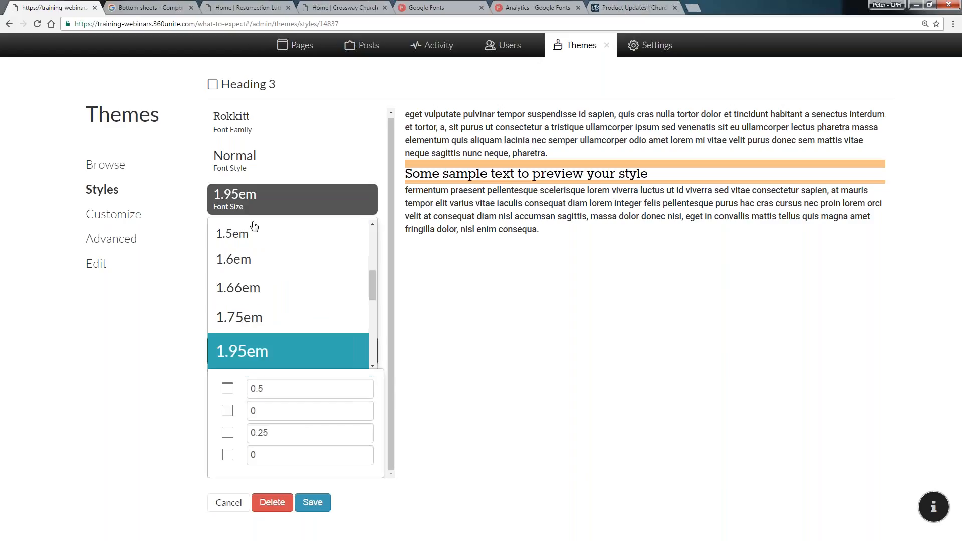
{"action": "scroll", "coordinate": [259, 267], "scroll_direction": "up", "scroll_amount": 1}
{"action": "left_click", "coordinate": [288, 256]}
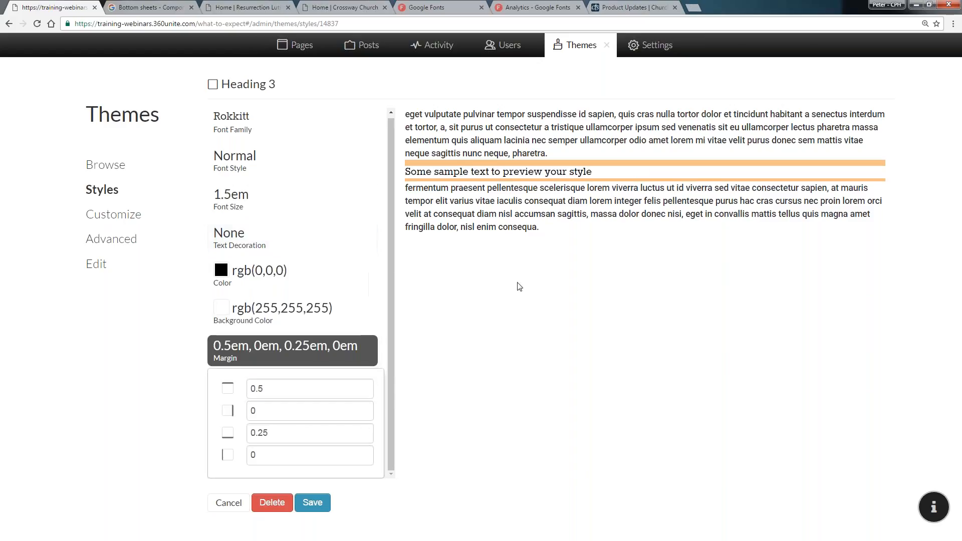
Set the Heading 3 font style to Bold and save the style
{"action": "left_click", "coordinate": [266, 166]}
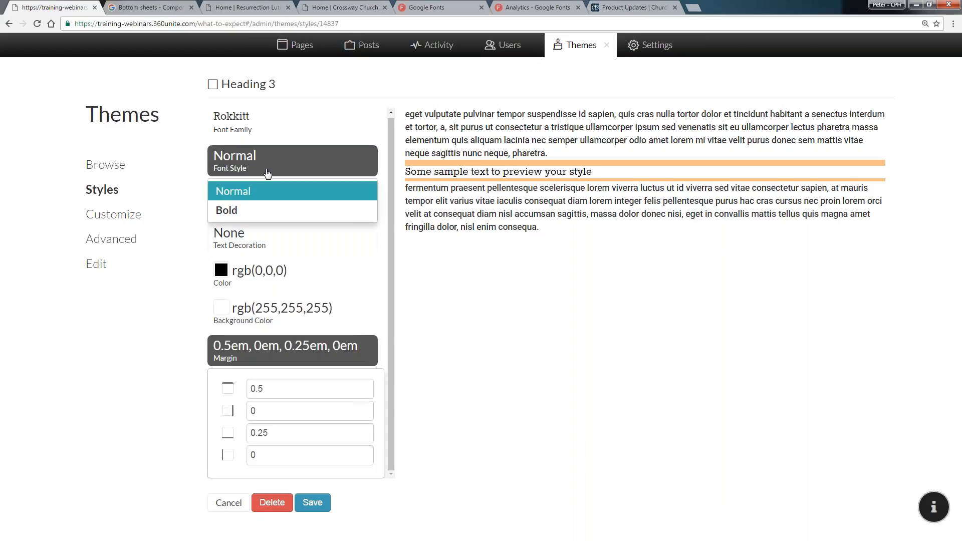
{"action": "left_click", "coordinate": [271, 211]}
{"action": "left_click", "coordinate": [321, 509]}
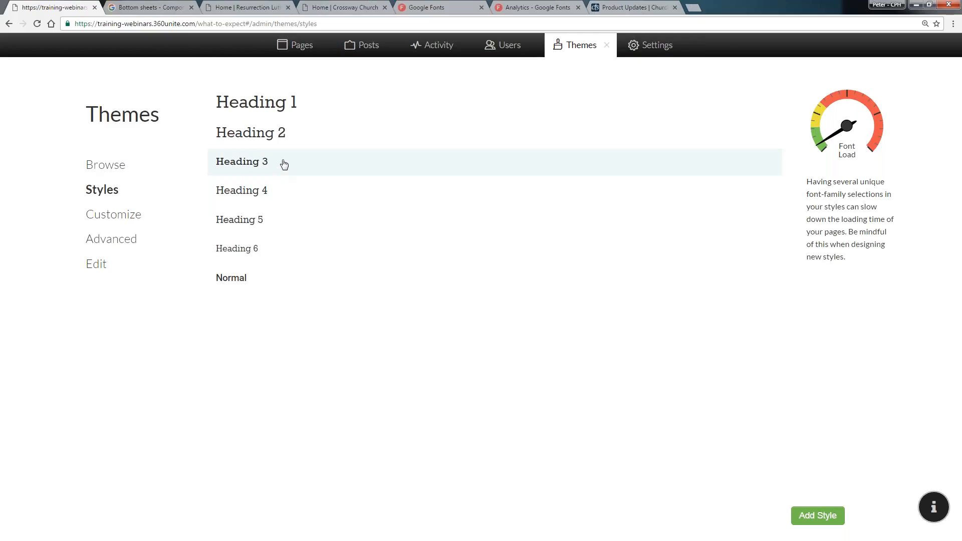
Review the updated page headings, then start adding a new theme style
{"action": "left_click", "coordinate": [606, 51]}
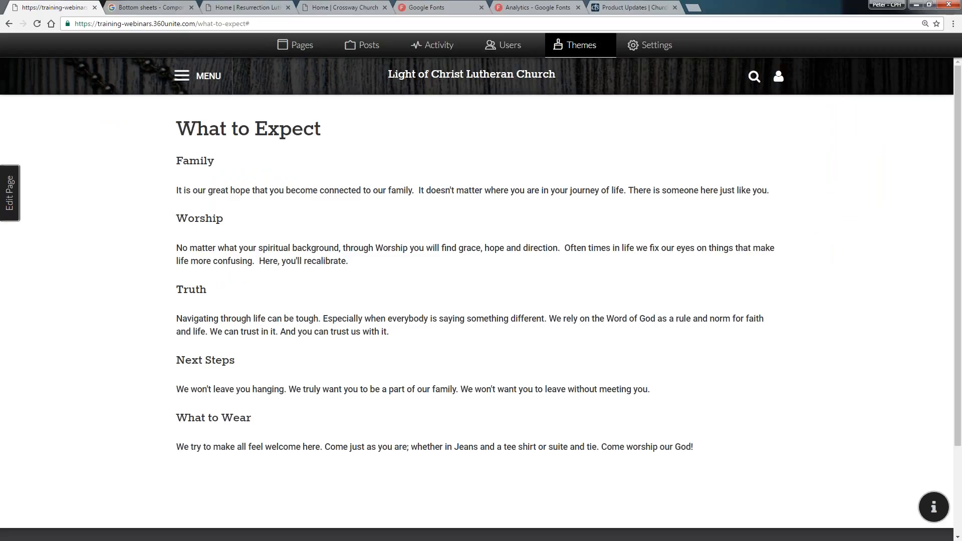
{"action": "left_click", "coordinate": [577, 45]}
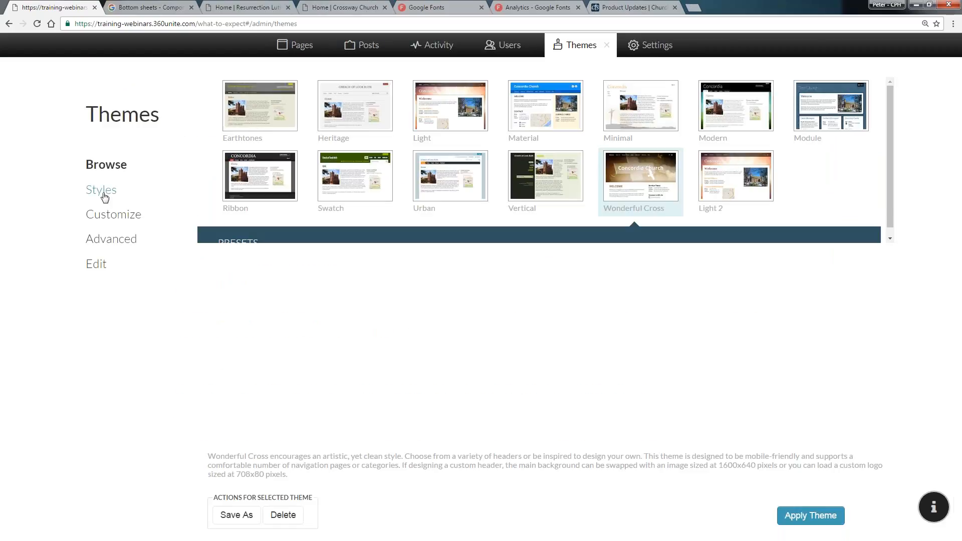
{"action": "left_click", "coordinate": [104, 196]}
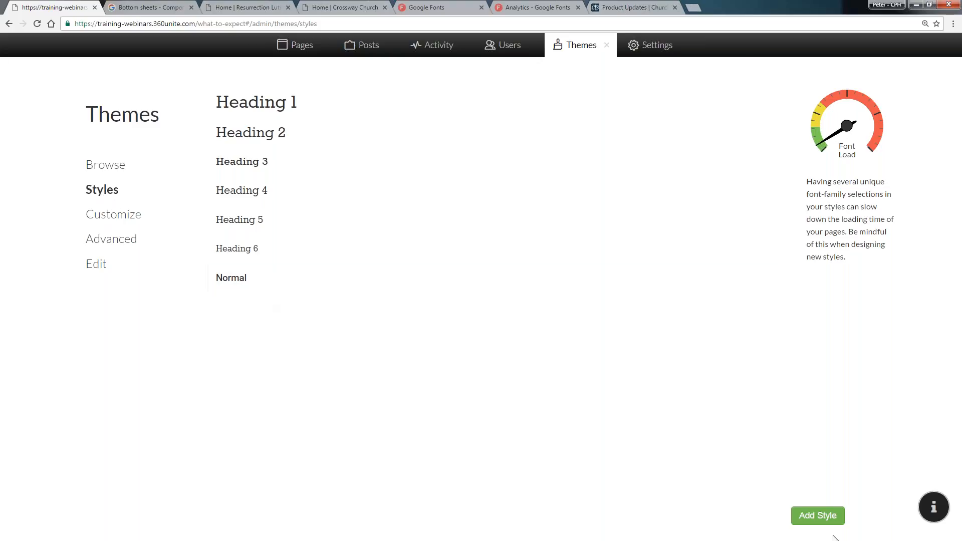
{"action": "left_click", "coordinate": [826, 516]}
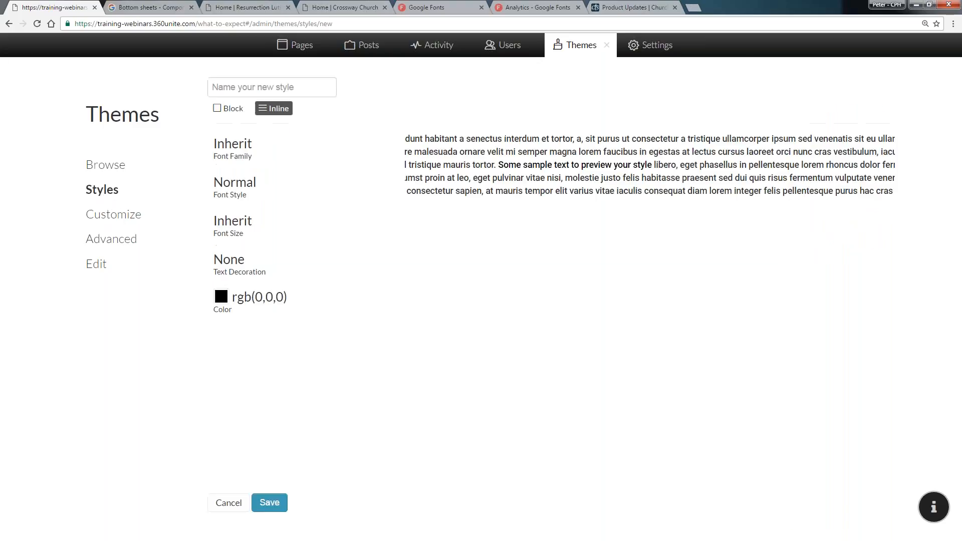
Try making the new style a Block with a green background color, then revert to white and switch back to Inline
{"action": "left_click", "coordinate": [245, 112]}
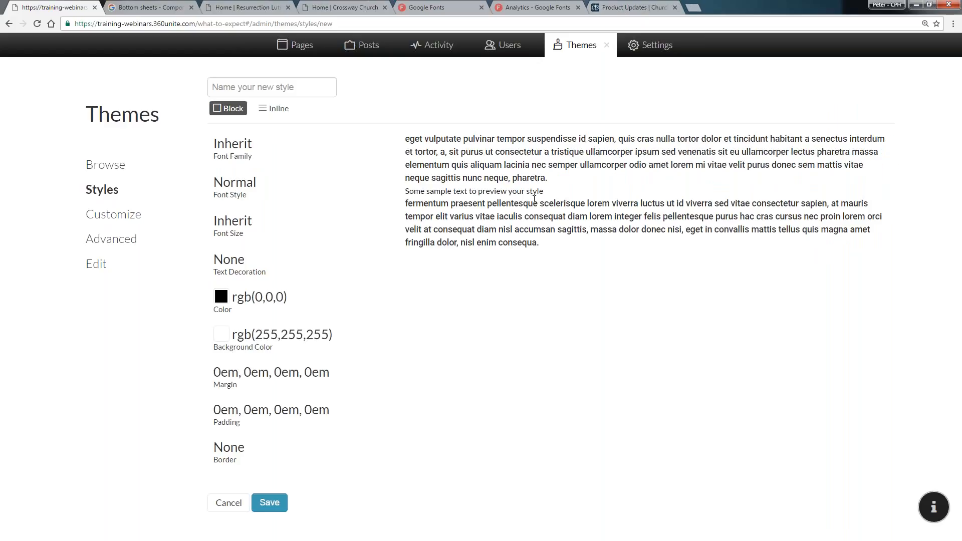
{"action": "left_click", "coordinate": [221, 335]}
{"action": "left_click", "coordinate": [331, 414]}
{"action": "left_click", "coordinate": [296, 395]}
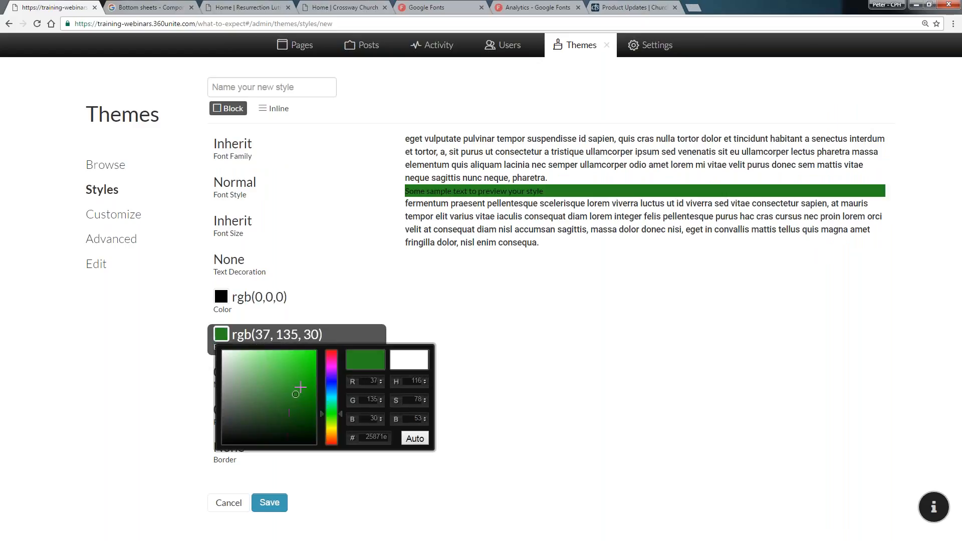
{"action": "left_click", "coordinate": [300, 387]}
{"action": "left_click", "coordinate": [310, 352]}
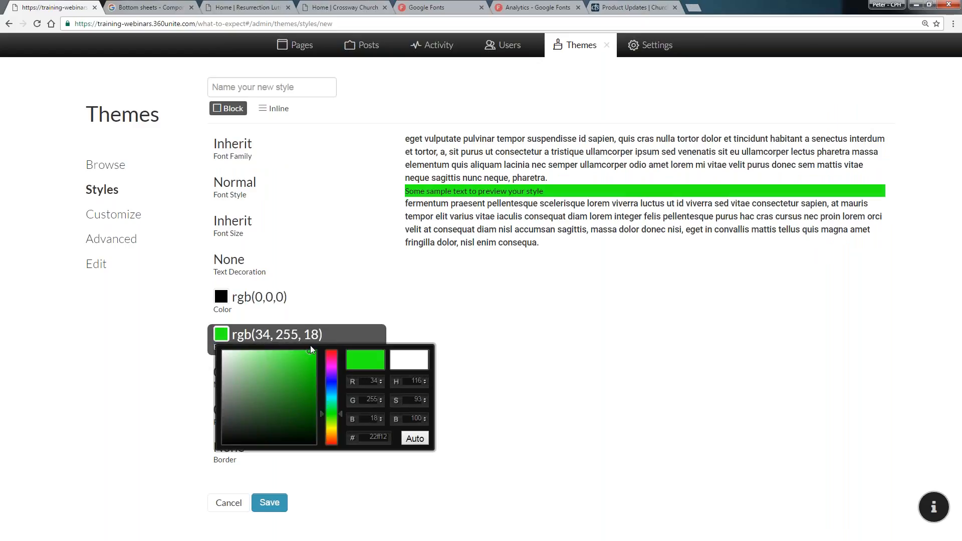
{"action": "left_click", "coordinate": [410, 362]}
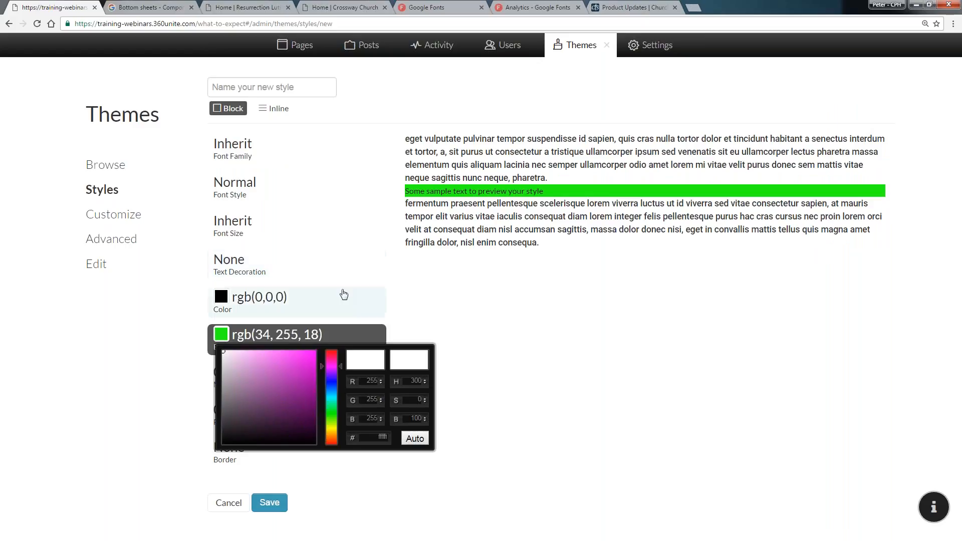
{"action": "left_click", "coordinate": [228, 353]}
{"action": "left_click", "coordinate": [223, 350]}
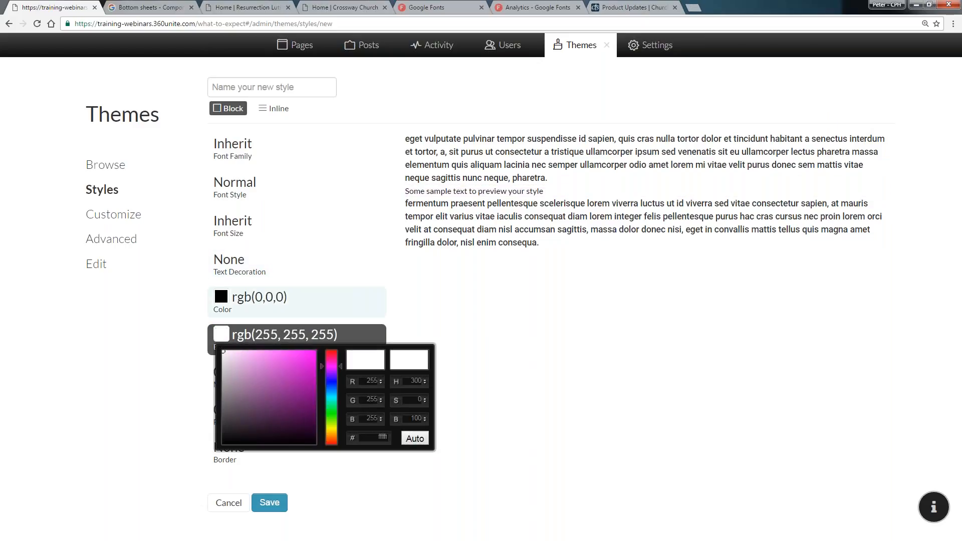
{"action": "left_click", "coordinate": [361, 281]}
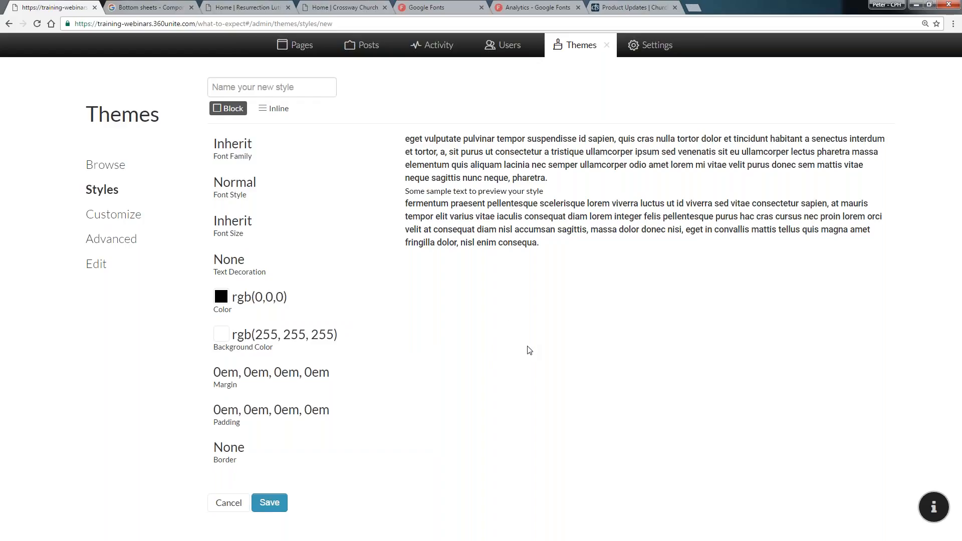
{"action": "left_click", "coordinate": [277, 109]}
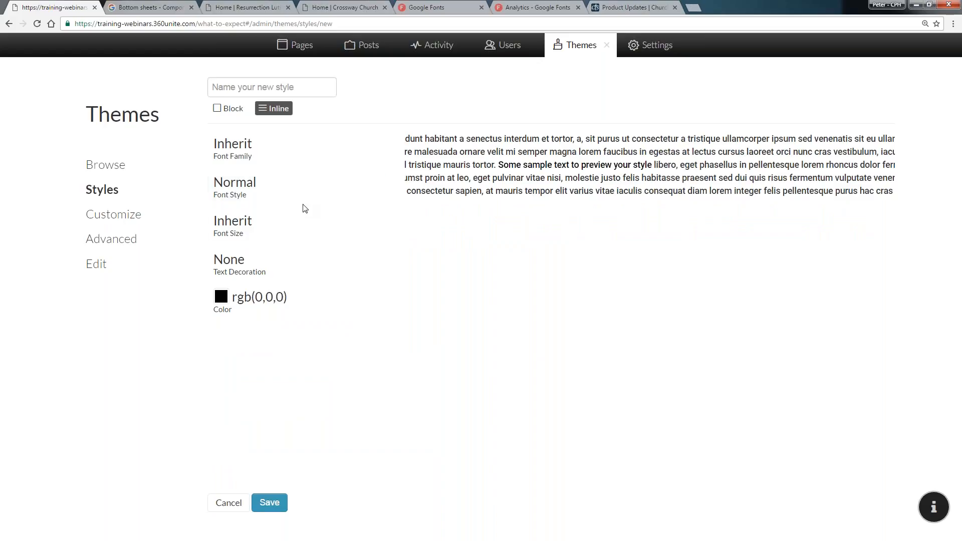
Set the new style's text color to blue, rgb(26, 191, 237)
{"action": "left_click", "coordinate": [221, 298]}
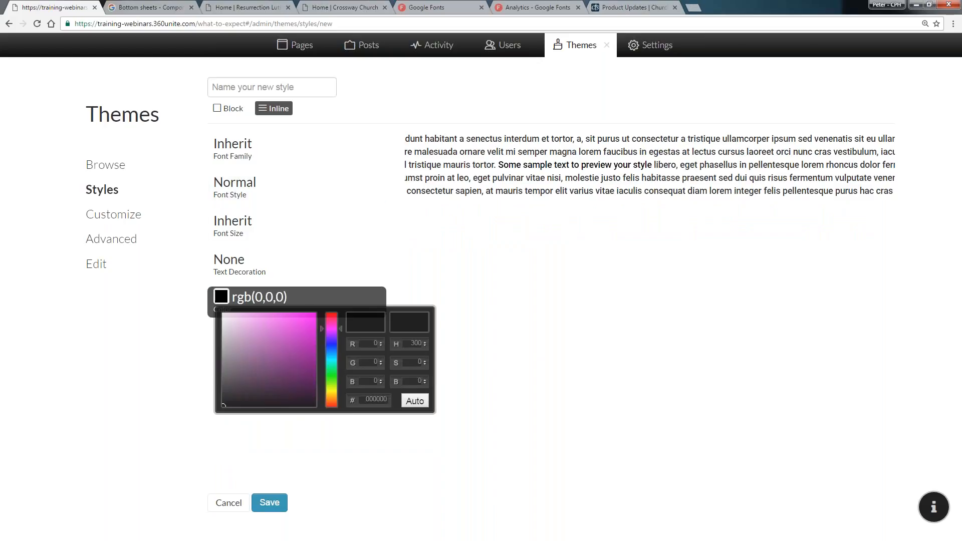
{"action": "mouse_move", "coordinate": [262, 337]}
{"action": "left_mouse_down"}
{"action": "mouse_move", "coordinate": [293, 340]}
{"action": "mouse_move", "coordinate": [290, 323]}
{"action": "left_mouse_up"}
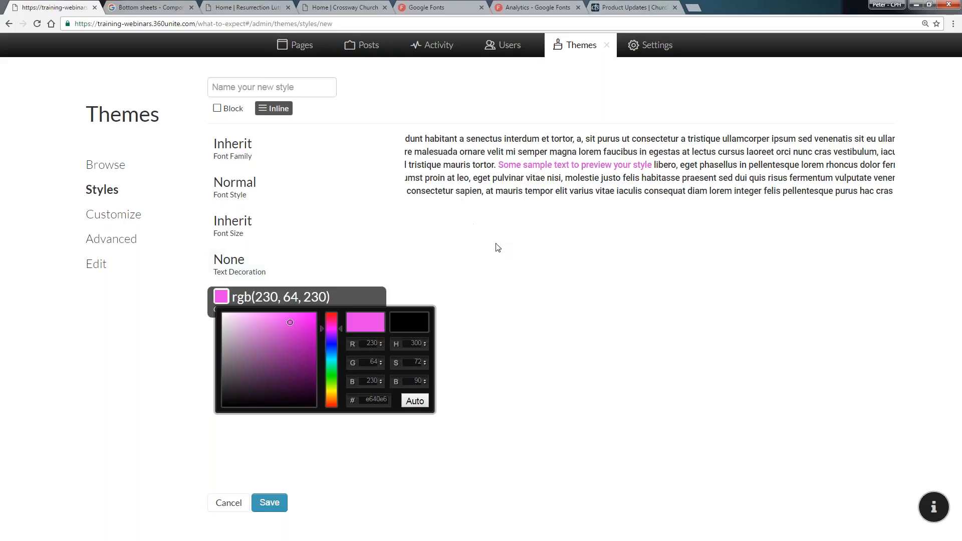
{"action": "mouse_move", "coordinate": [331, 322]}
{"action": "left_mouse_down"}
{"action": "mouse_move", "coordinate": [331, 312]}
{"action": "mouse_move", "coordinate": [303, 334]}
{"action": "mouse_move", "coordinate": [293, 321]}
{"action": "mouse_move", "coordinate": [331, 343]}
{"action": "mouse_move", "coordinate": [301, 345]}
{"action": "mouse_move", "coordinate": [270, 316]}
{"action": "mouse_move", "coordinate": [276, 322]}
{"action": "left_mouse_up"}
{"action": "left_click", "coordinate": [331, 344]}
{"action": "left_click_drag", "start_coordinate": [331, 345], "coordinate": [326, 353]}
{"action": "mouse_move", "coordinate": [293, 323]}
{"action": "left_mouse_down"}
{"action": "mouse_move", "coordinate": [283, 317]}
{"action": "mouse_move", "coordinate": [306, 320]}
{"action": "left_mouse_up"}
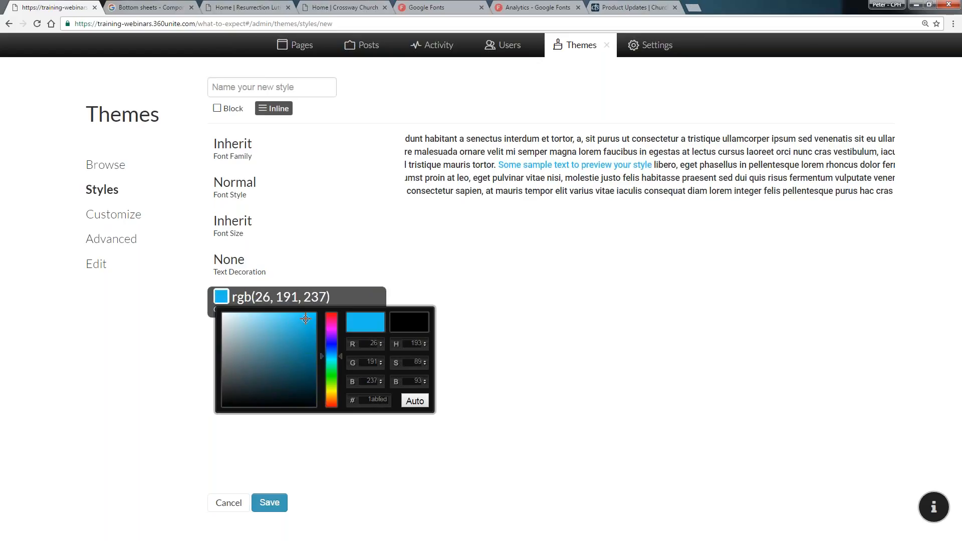
{"action": "left_click", "coordinate": [519, 277]}
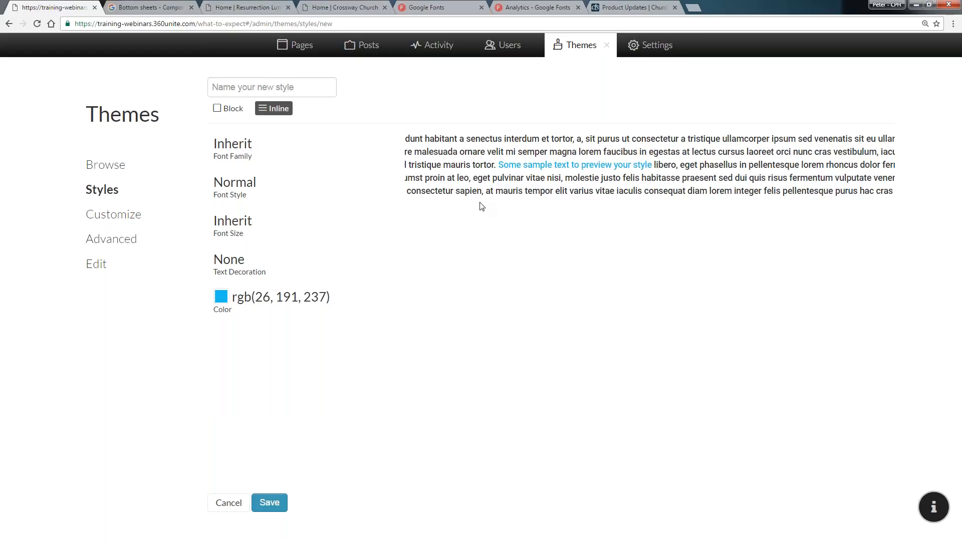
Name the new style Blue Text and save it
{"action": "left_click", "coordinate": [276, 89]}
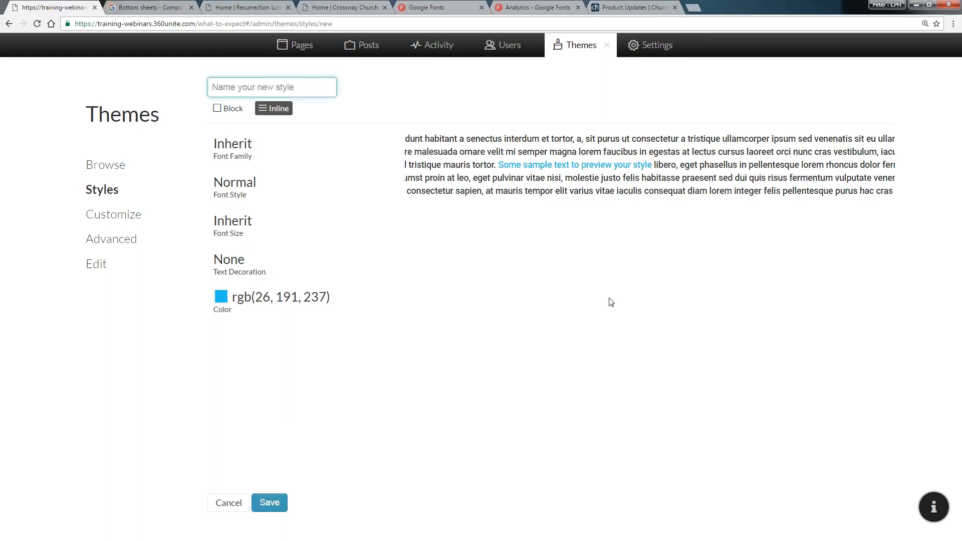
{"action": "type", "text": "Blue Highlight"}
{"action": "double_click", "coordinate": [251, 88]}
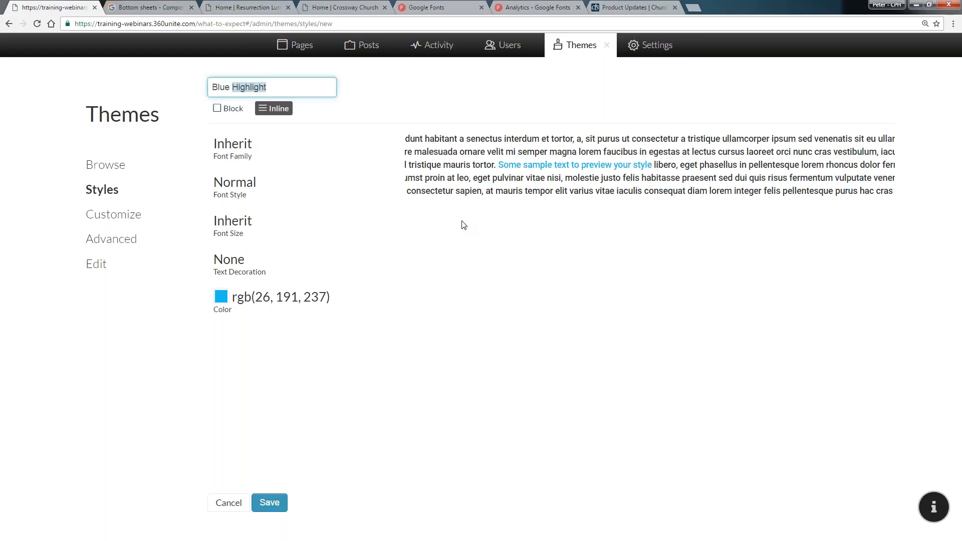
{"action": "type", "text": "Text"}
{"action": "key", "text": "Return"}
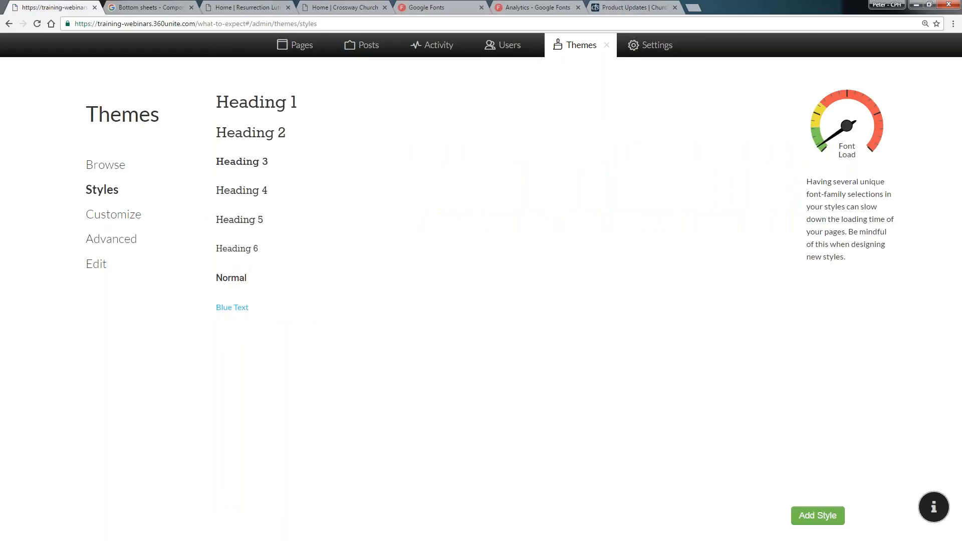
Add another style named Yellow Highlight and make it a Block style
{"action": "left_click", "coordinate": [818, 516]}
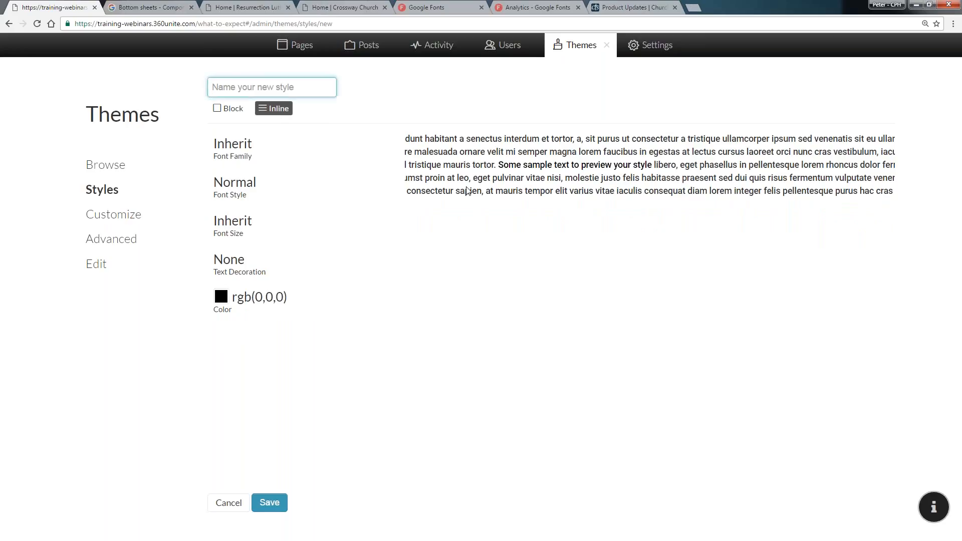
{"action": "type", "text": "Highlight"}
{"action": "type", "text": "Yellow"}
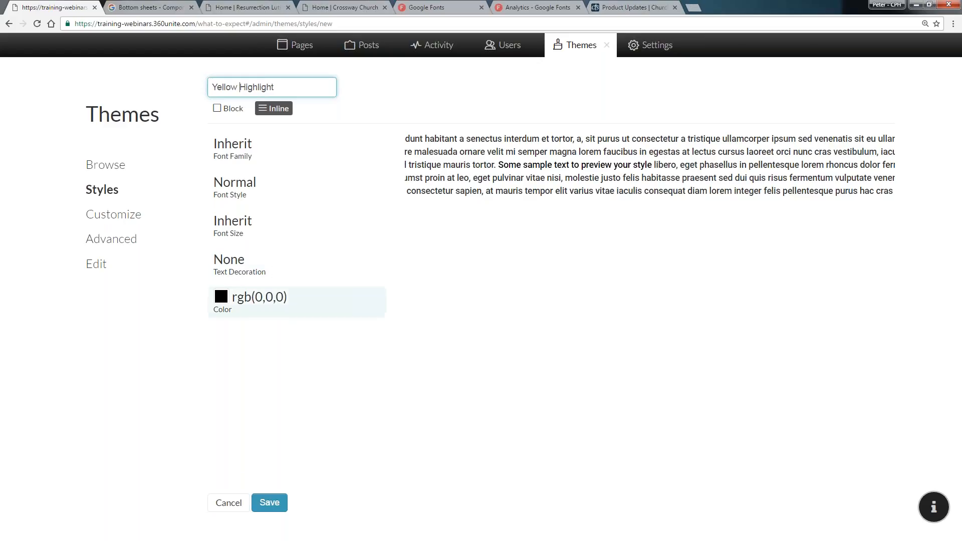
{"action": "left_click", "coordinate": [228, 108]}
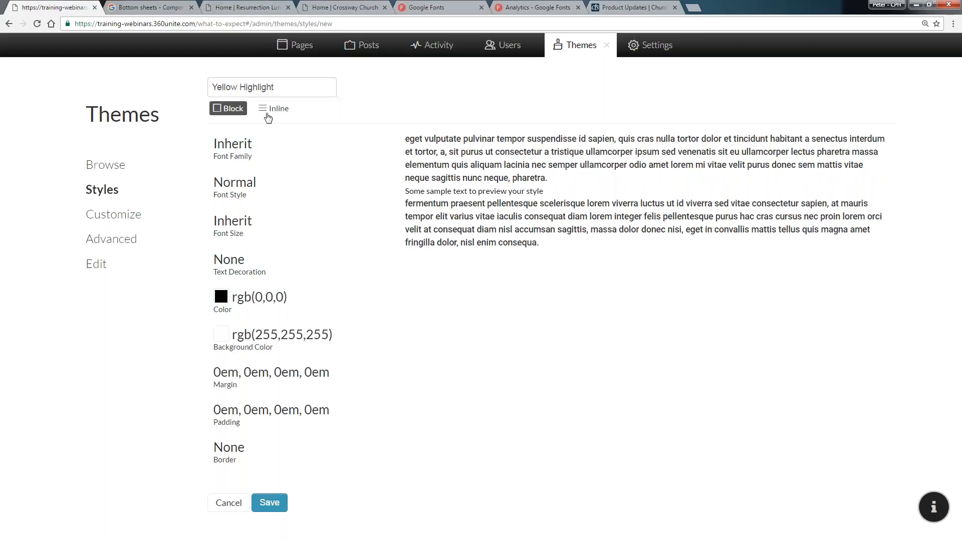
Set the Yellow Highlight background color to yellow, rgb(251, 255, 28), and save the style
{"action": "left_click", "coordinate": [221, 336]}
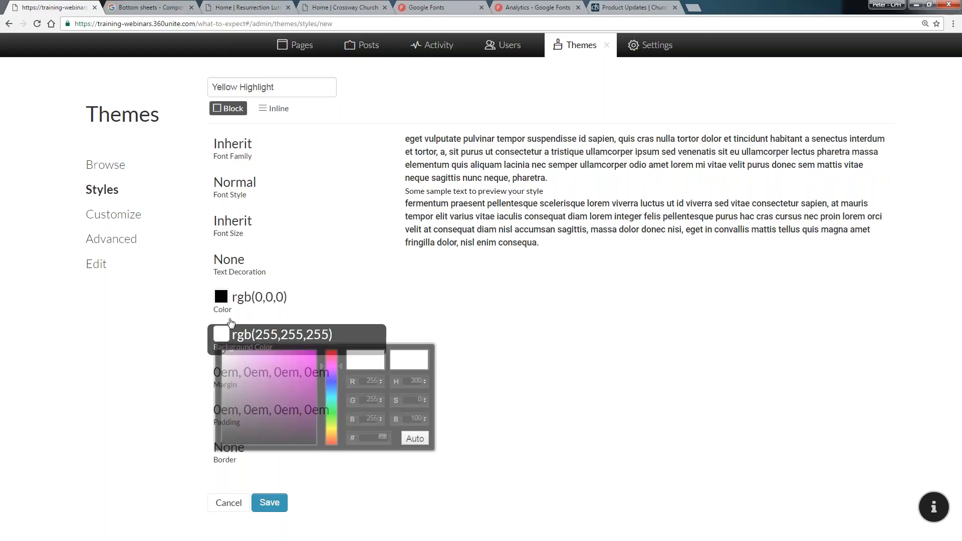
{"action": "left_click", "coordinate": [329, 426]}
{"action": "left_click_drag", "start_coordinate": [278, 362], "coordinate": [248, 362]}
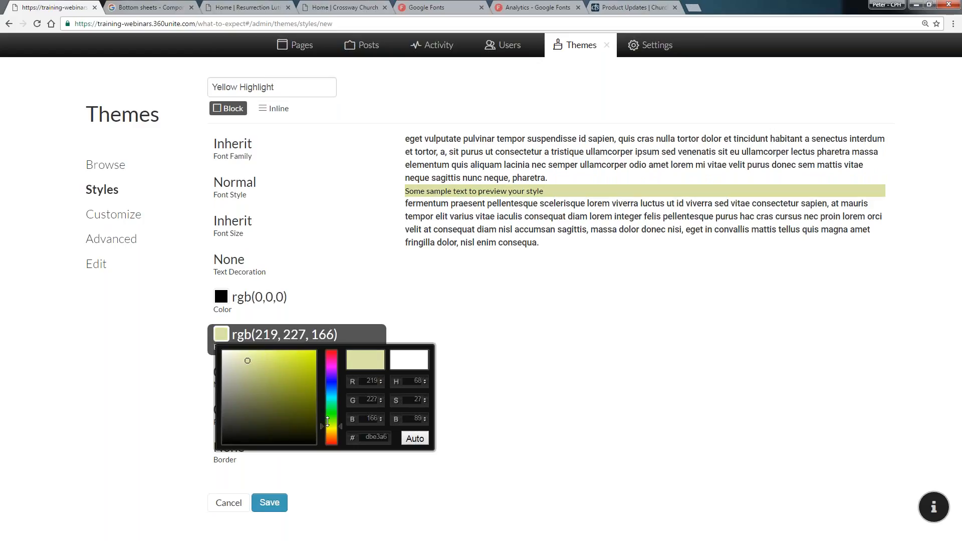
{"action": "left_click_drag", "start_coordinate": [329, 424], "coordinate": [329, 425]}
{"action": "left_click_drag", "start_coordinate": [330, 428], "coordinate": [330, 429]}
{"action": "left_click_drag", "start_coordinate": [295, 362], "coordinate": [306, 350]}
{"action": "left_click", "coordinate": [481, 316]}
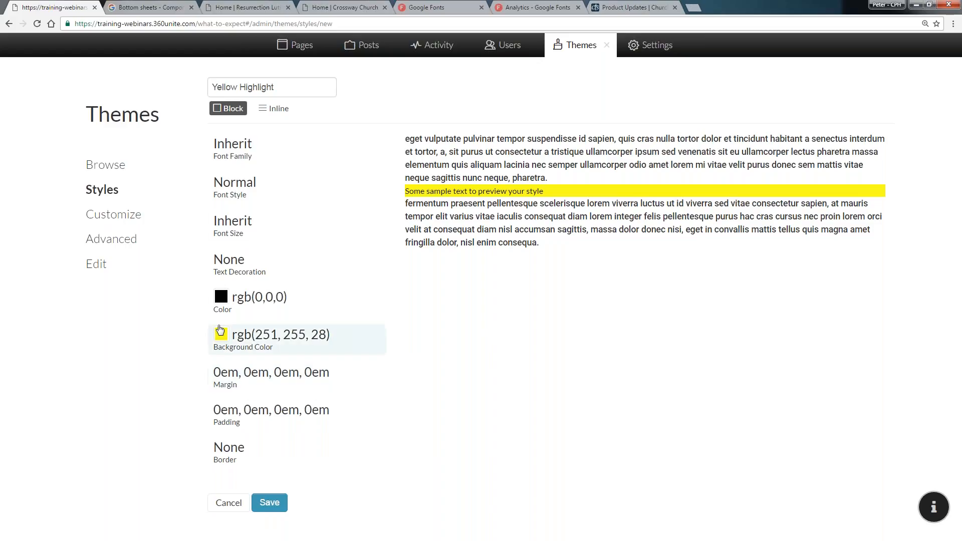
{"action": "left_click", "coordinate": [270, 503]}
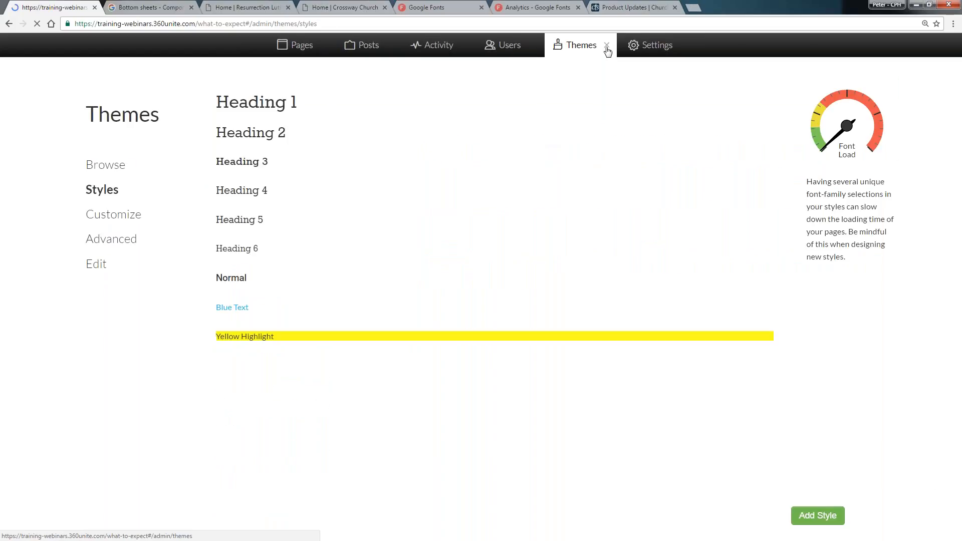
Open the What to Expect page for editing and apply the Blue Text style to the word "confusing"
{"action": "left_click", "coordinate": [607, 50]}
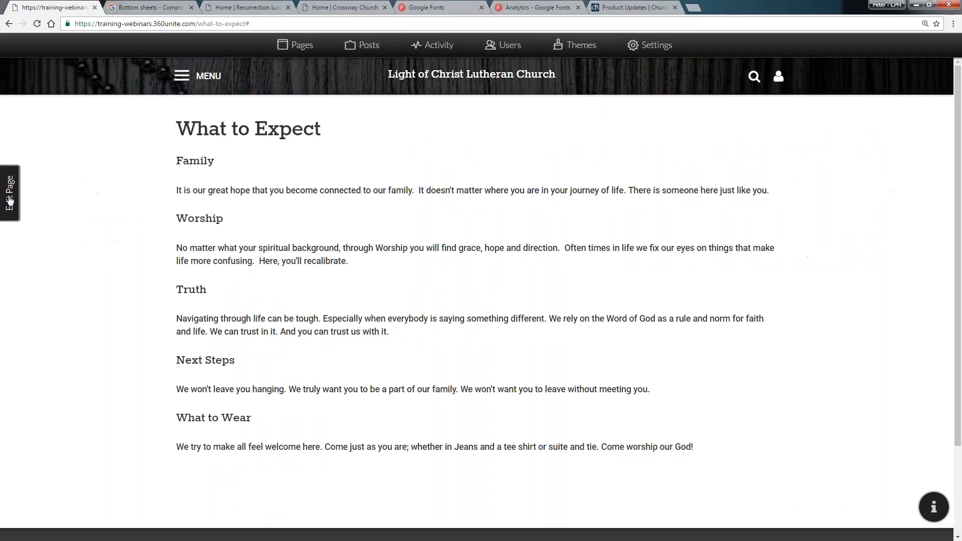
{"action": "left_click", "coordinate": [10, 193]}
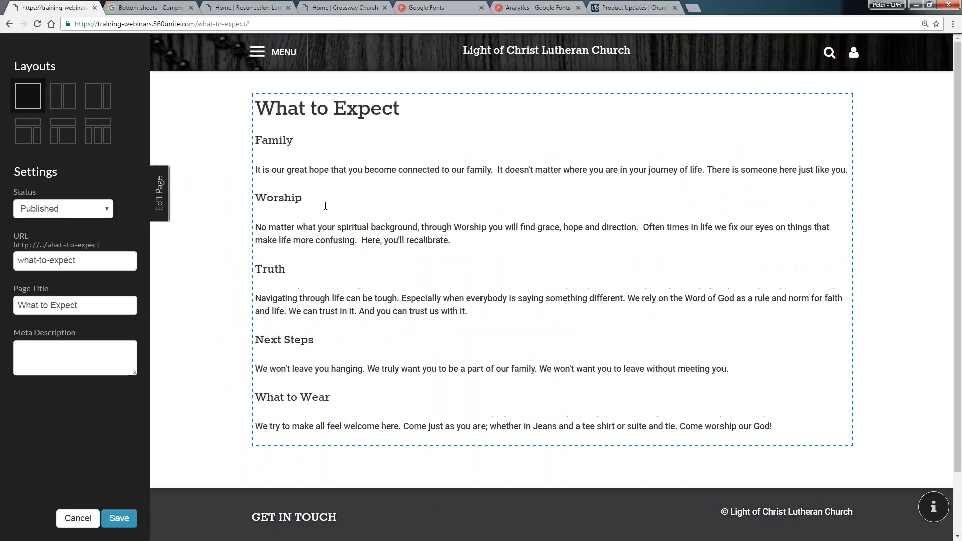
{"action": "double_click", "coordinate": [335, 240]}
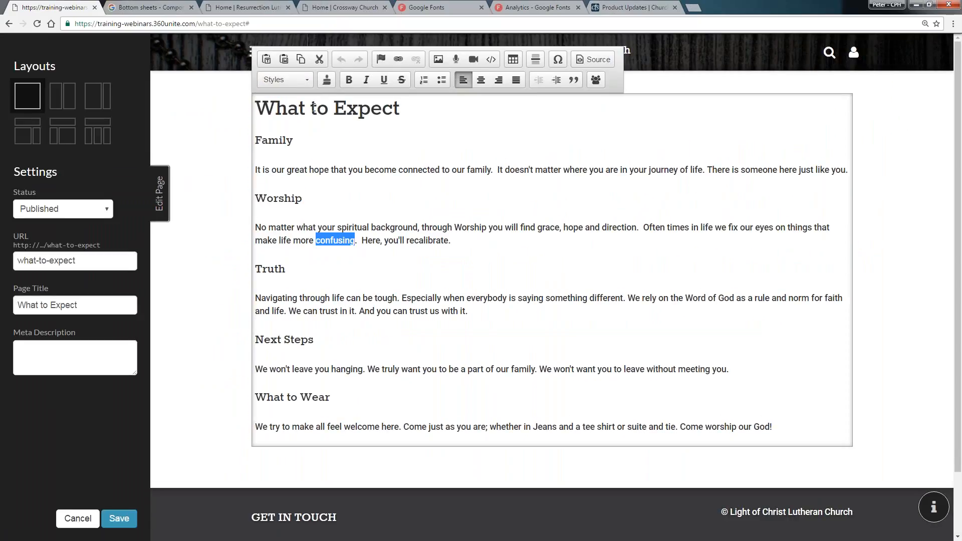
{"action": "left_click", "coordinate": [301, 78]}
{"action": "scroll", "coordinate": [312, 117], "scroll_direction": "down", "scroll_amount": 1}
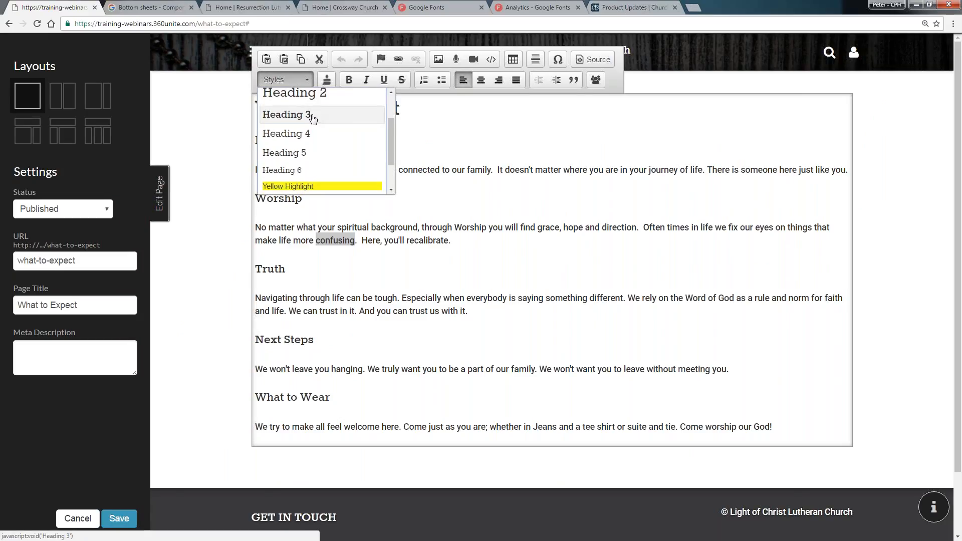
{"action": "scroll", "coordinate": [312, 116], "scroll_direction": "down", "scroll_amount": 4}
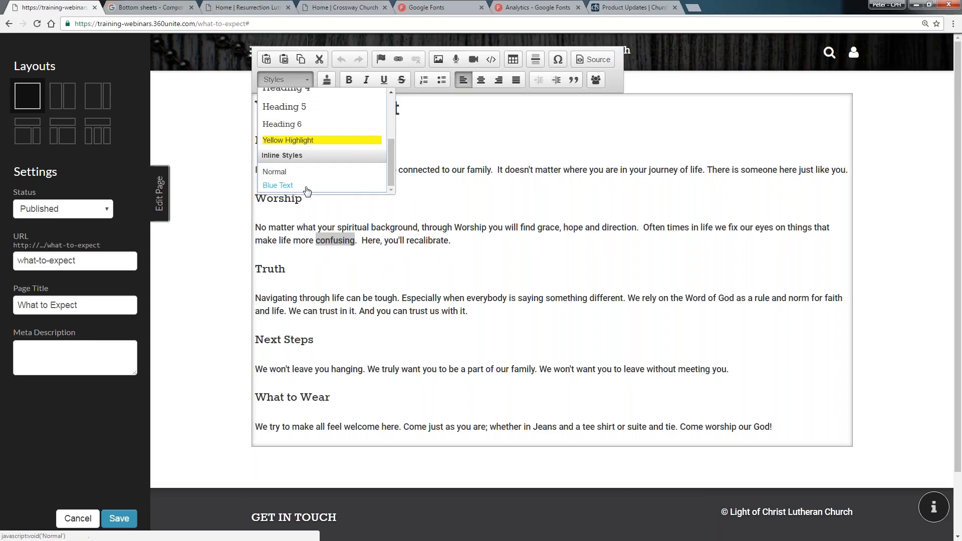
{"action": "left_click", "coordinate": [290, 187]}
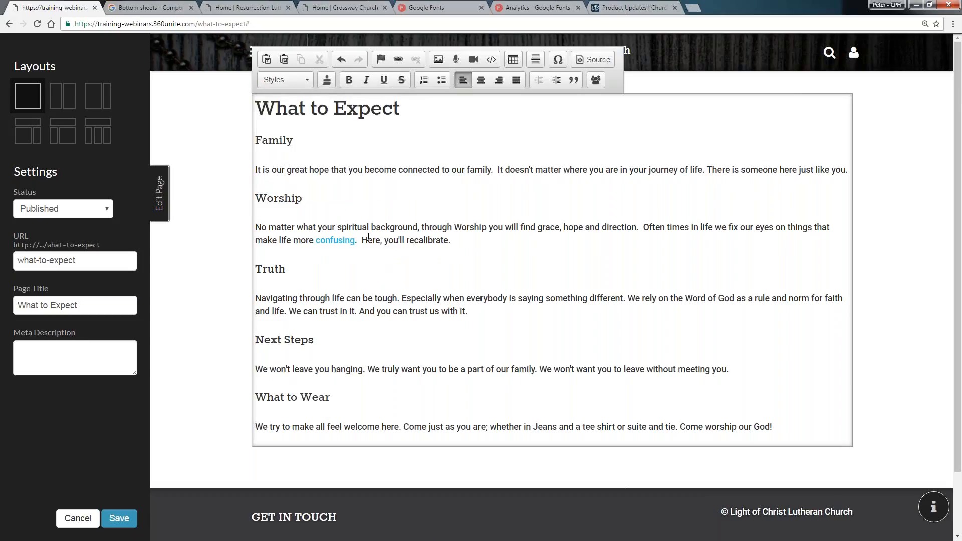
Apply the Yellow Highlight style to the Worship heading
{"action": "left_click", "coordinate": [334, 242]}
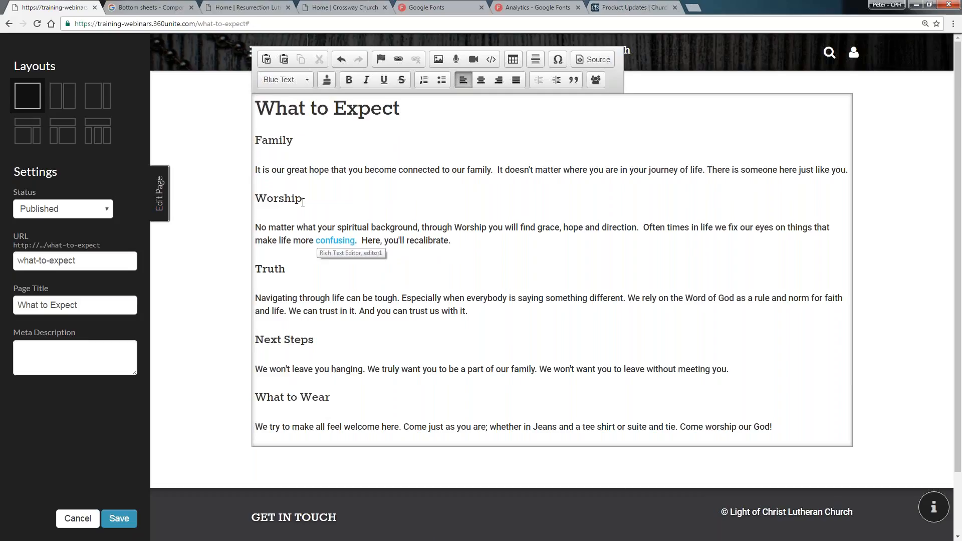
{"action": "left_click", "coordinate": [288, 199]}
{"action": "left_click", "coordinate": [299, 82]}
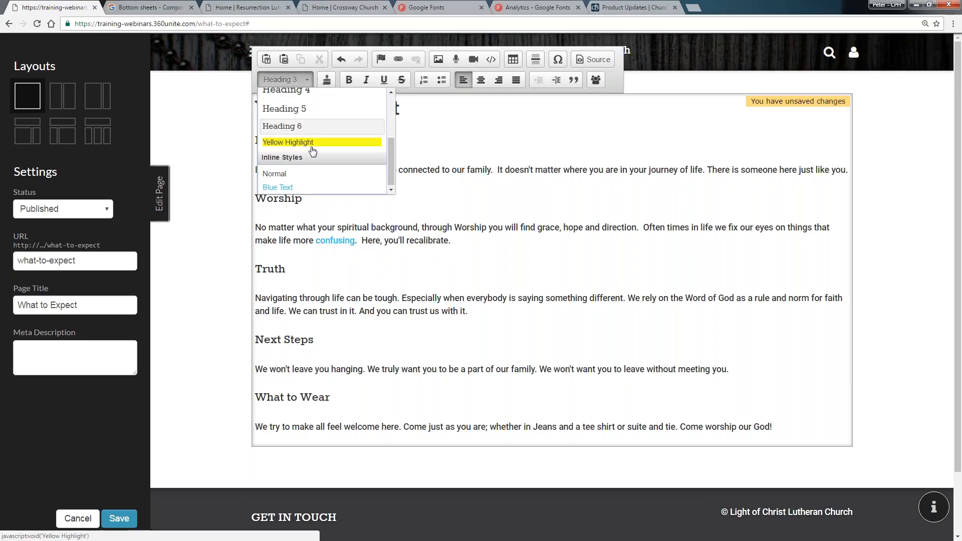
{"action": "left_click", "coordinate": [301, 140]}
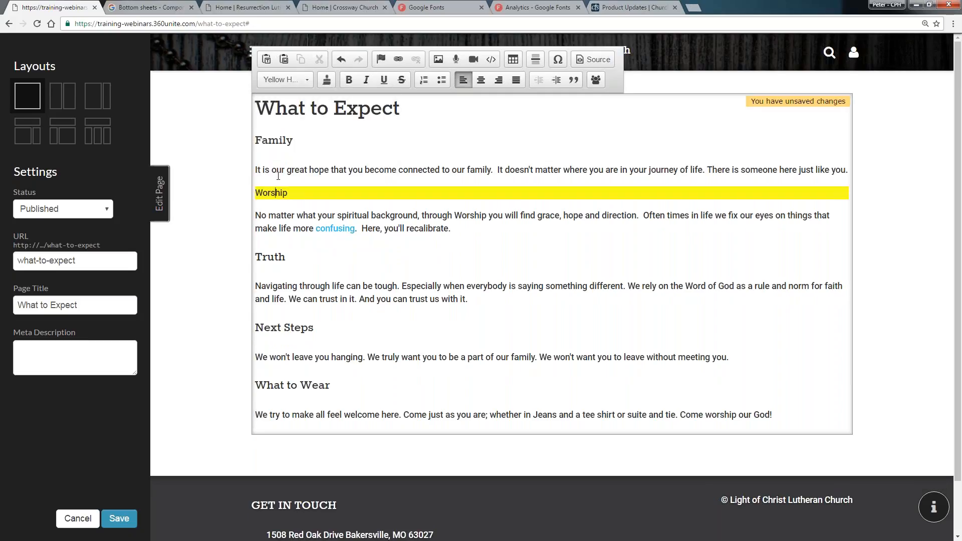
Set the Worship heading back to Heading 3
{"action": "double_click", "coordinate": [259, 193]}
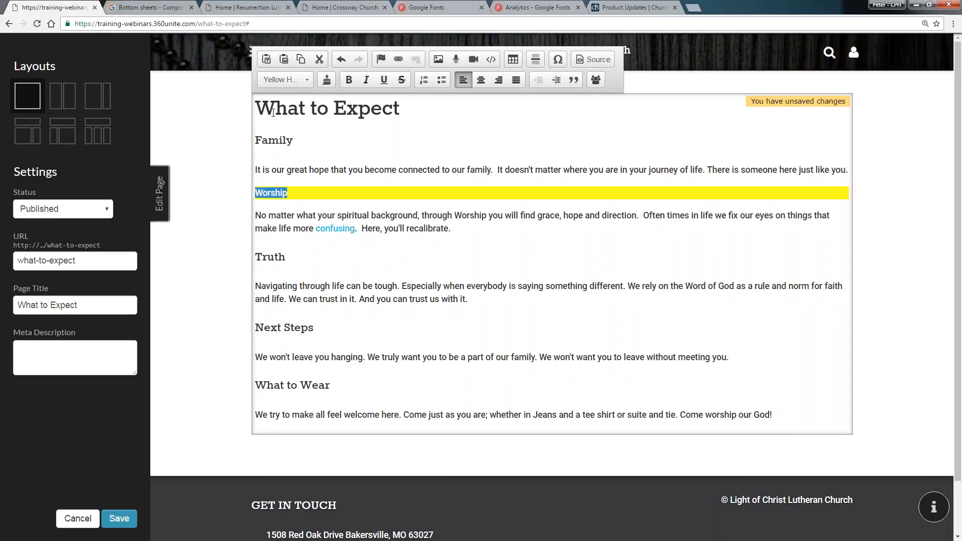
{"action": "left_click", "coordinate": [286, 79]}
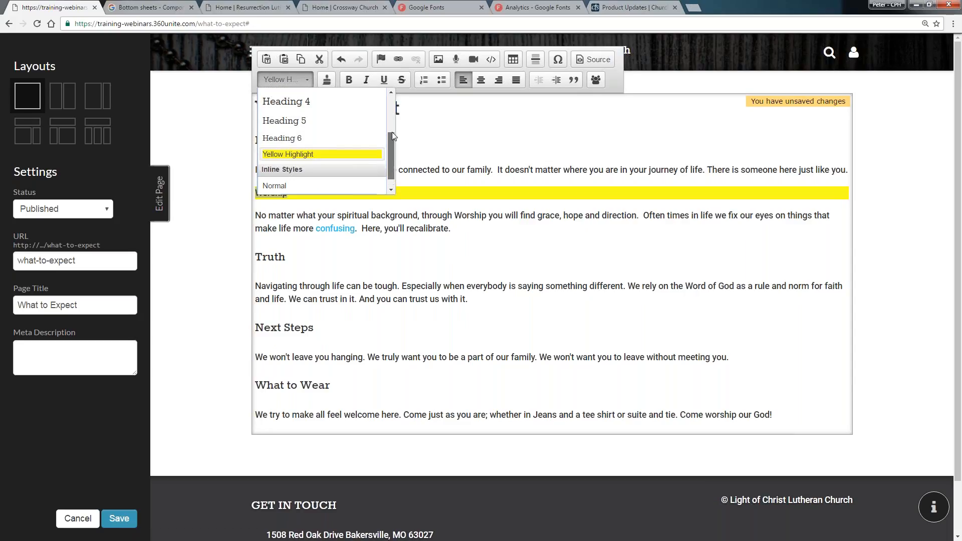
{"action": "scroll", "coordinate": [389, 130], "scroll_direction": "up", "scroll_amount": 5}
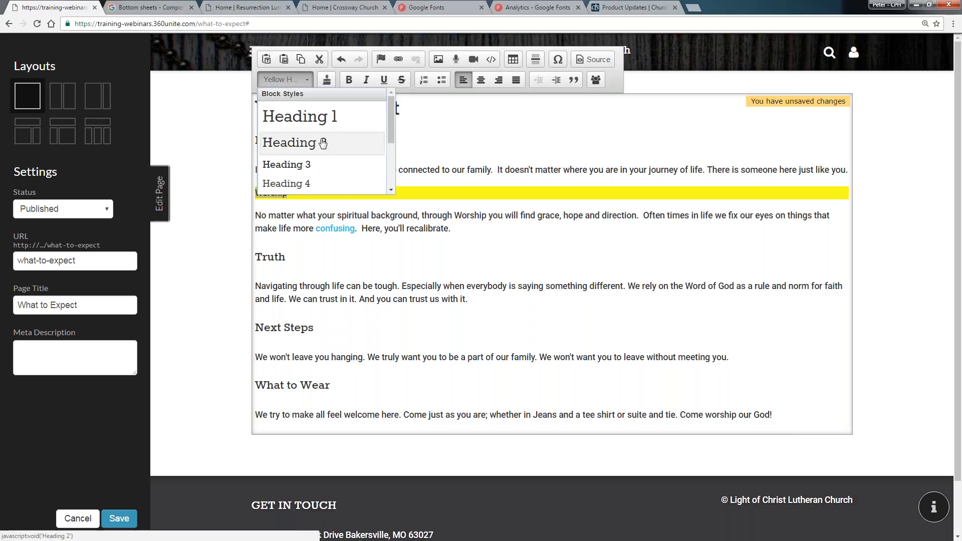
{"action": "left_click", "coordinate": [323, 143]}
{"action": "left_click", "coordinate": [301, 79]}
{"action": "left_click", "coordinate": [306, 166]}
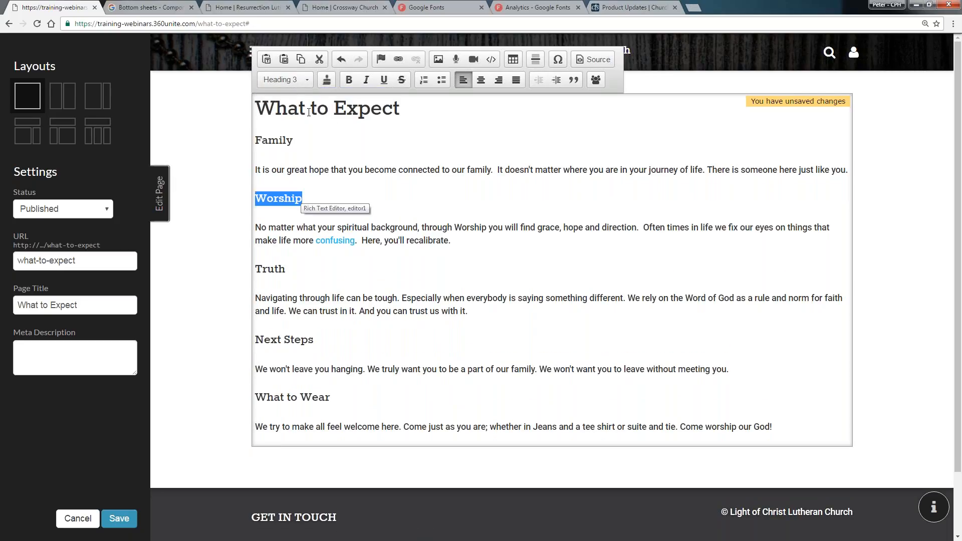
Open the Yellow Highlight style, switch it to Inline, and set its text decoration to Underline
{"action": "left_click", "coordinate": [329, 196]}
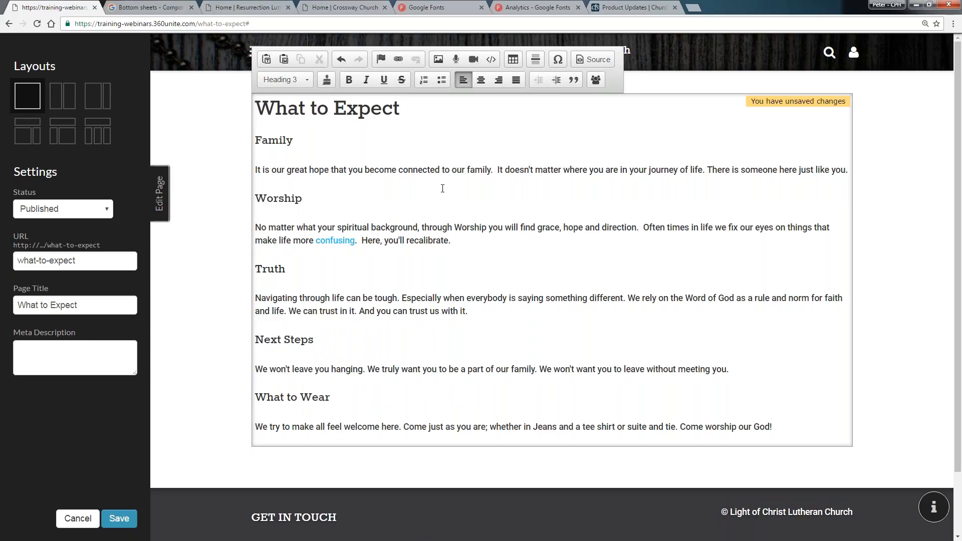
{"action": "left_click", "coordinate": [327, 81]}
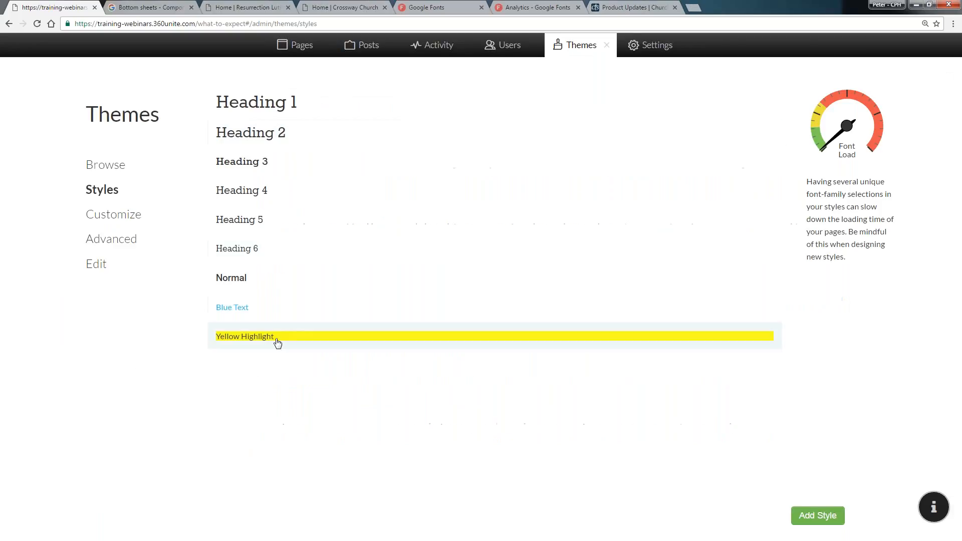
{"action": "left_click", "coordinate": [272, 341]}
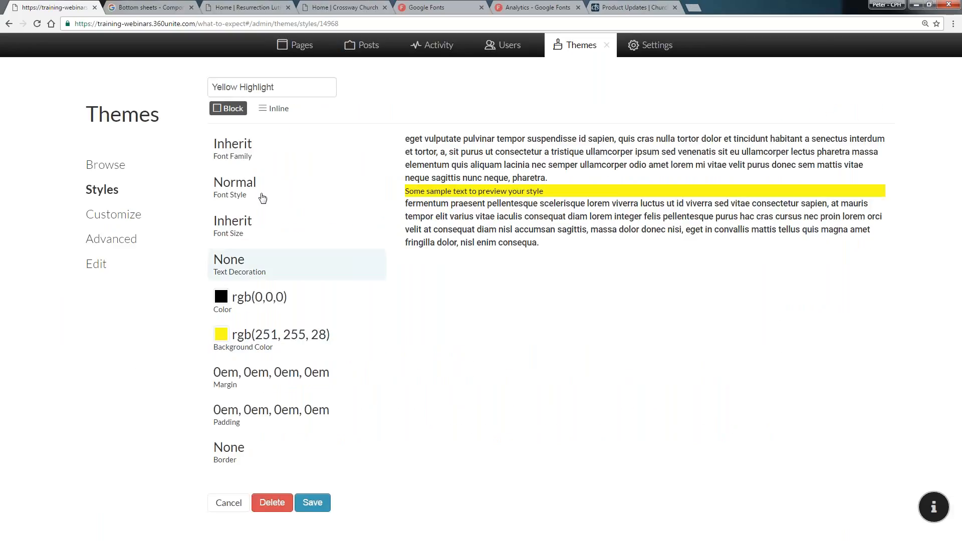
{"action": "left_click", "coordinate": [271, 110]}
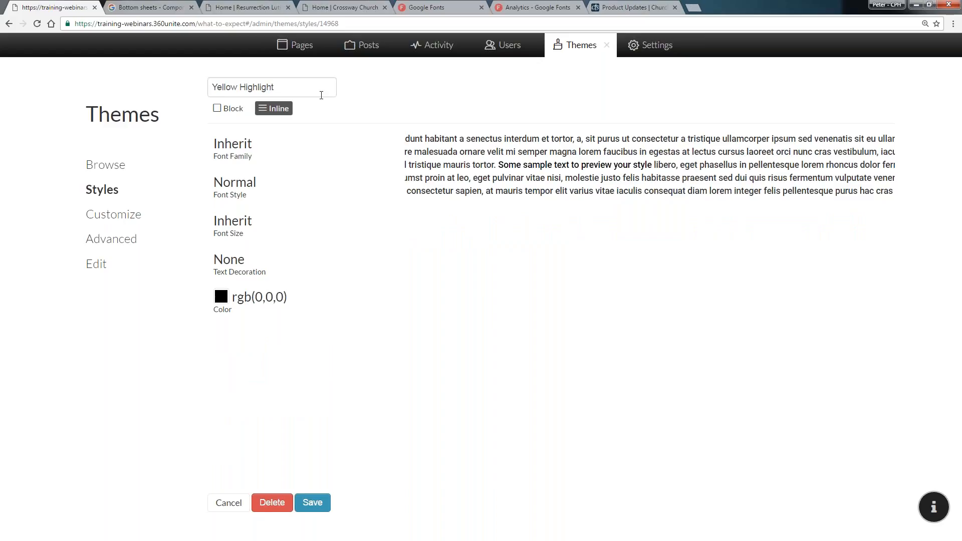
{"action": "left_click", "coordinate": [238, 265]}
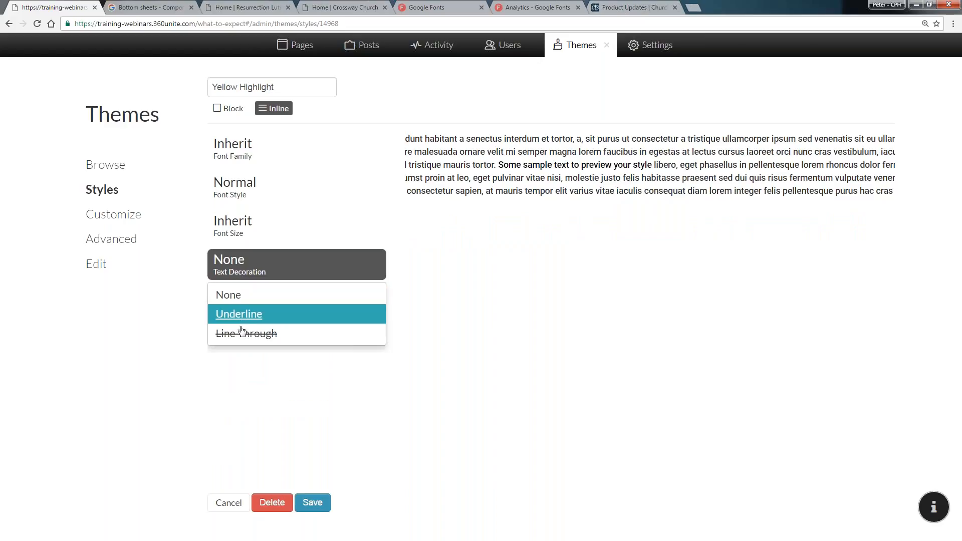
{"action": "left_click", "coordinate": [241, 315]}
Set the Yellow Highlight text color to rgb(220, 237, 112) and save the style
{"action": "left_click", "coordinate": [268, 301]}
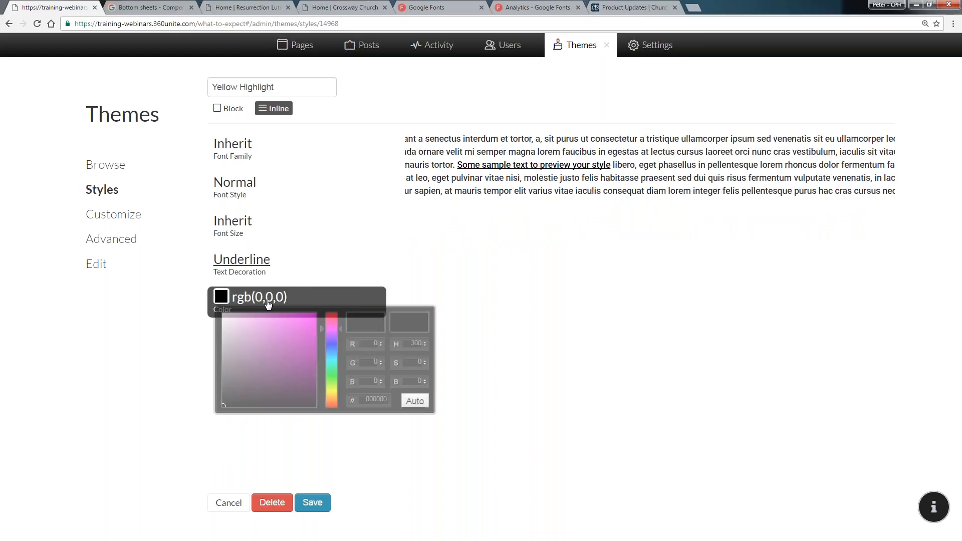
{"action": "left_click", "coordinate": [336, 390]}
{"action": "left_click_drag", "start_coordinate": [280, 316], "coordinate": [272, 321]}
{"action": "left_click", "coordinate": [535, 428]}
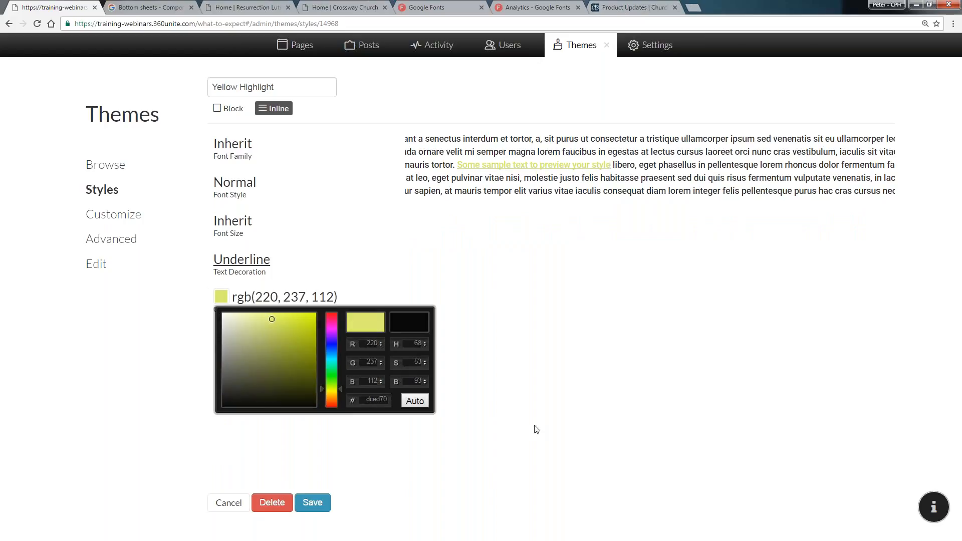
{"action": "left_click", "coordinate": [323, 511]}
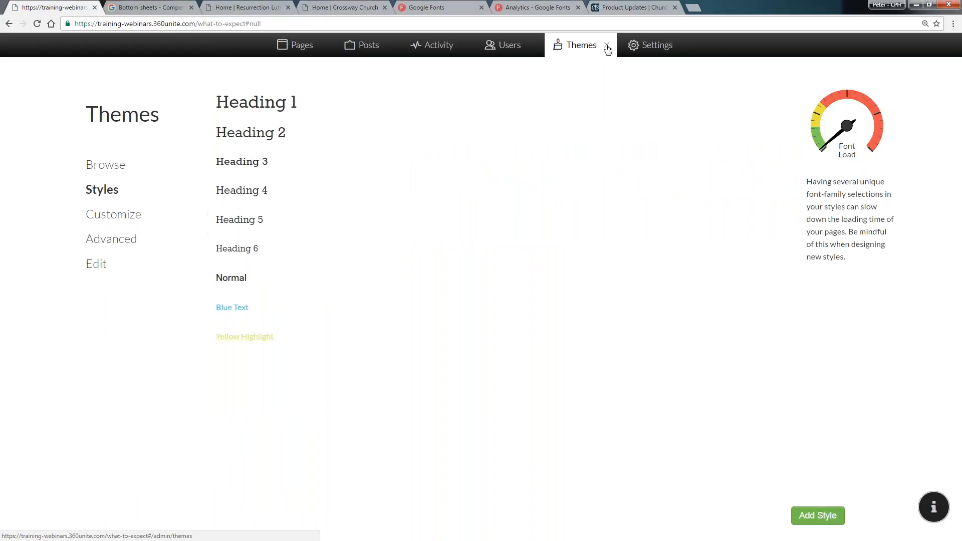
Reapply the Yellow Highlight style to the Worship heading in the page editor to preview the updated style
{"action": "left_click", "coordinate": [607, 46]}
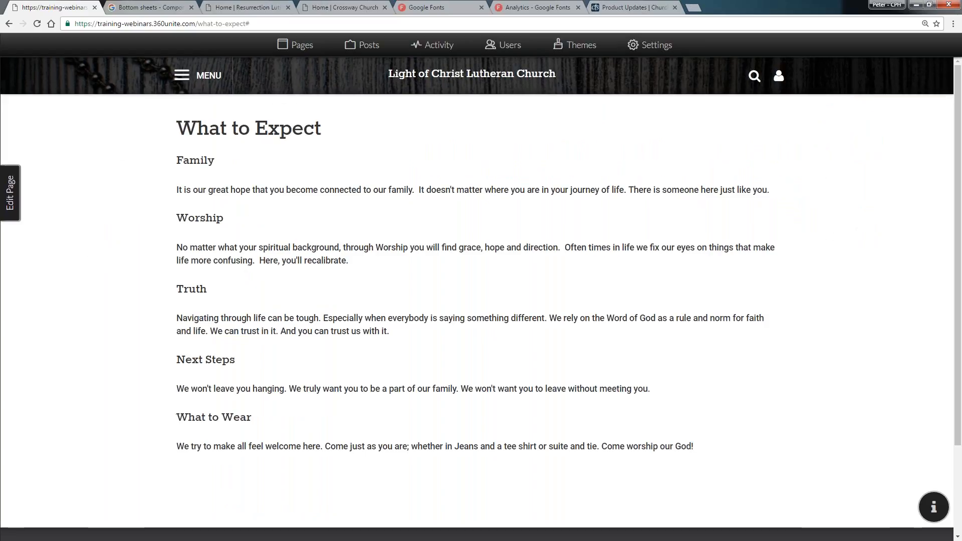
{"action": "left_click", "coordinate": [9, 193]}
{"action": "double_click", "coordinate": [278, 198]}
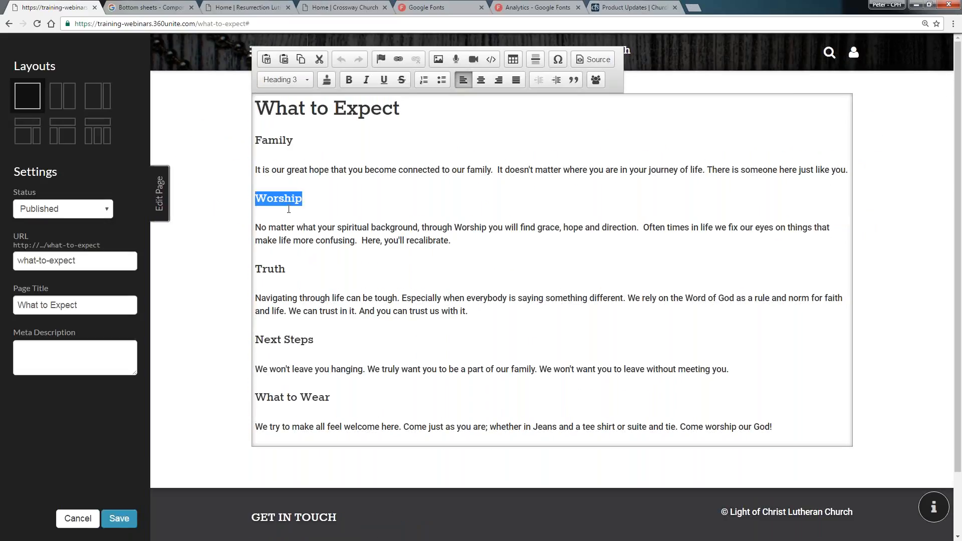
{"action": "left_click", "coordinate": [308, 79]}
{"action": "scroll", "coordinate": [301, 161], "scroll_direction": "down", "scroll_amount": 3}
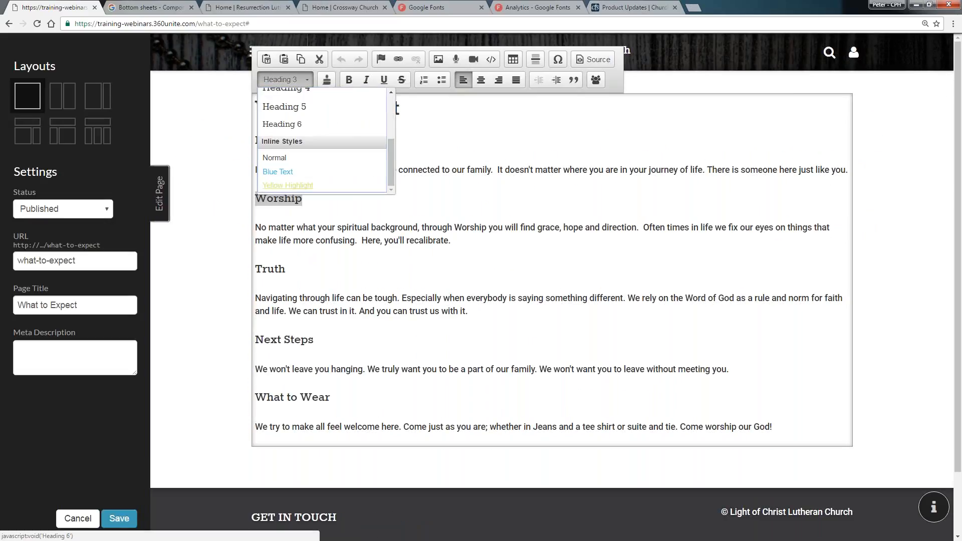
{"action": "left_click", "coordinate": [301, 185]}
Cancel the page edits without saving
{"action": "left_click", "coordinate": [279, 269]}
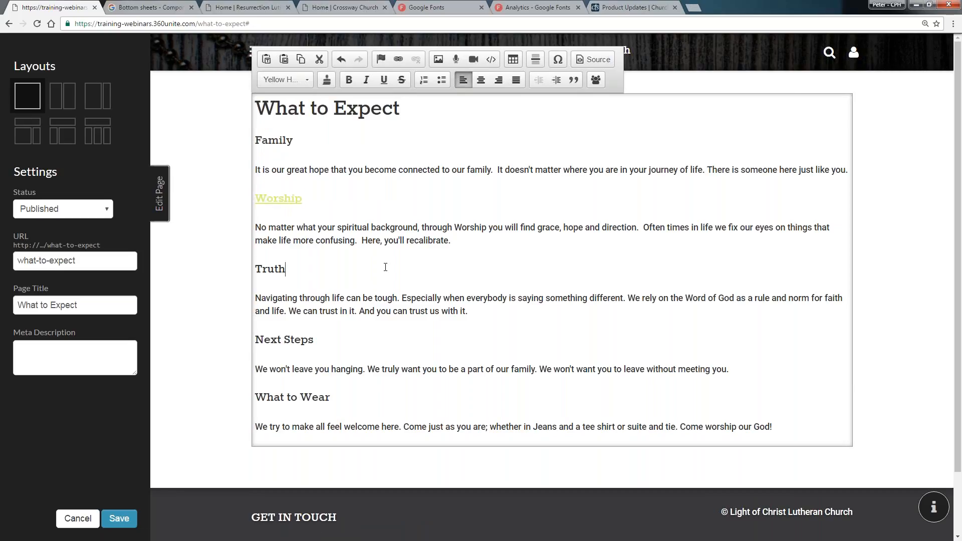
{"action": "left_click", "coordinate": [293, 197]}
{"action": "left_click", "coordinate": [294, 241]}
{"action": "left_click", "coordinate": [300, 80]}
{"action": "left_click_drag", "start_coordinate": [389, 160], "coordinate": [390, 127]}
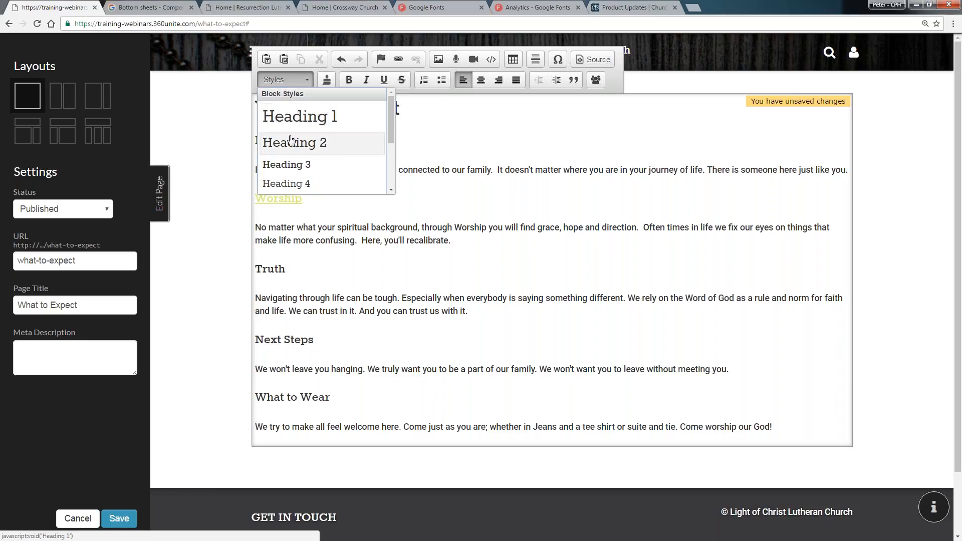
{"action": "left_click", "coordinate": [482, 166]}
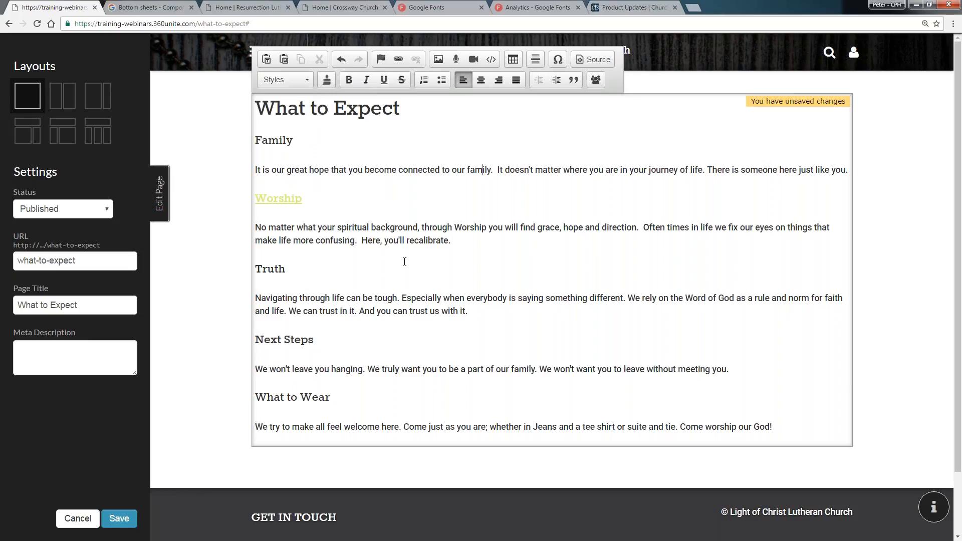
{"action": "left_click", "coordinate": [352, 200]}
{"action": "left_click", "coordinate": [78, 519]}
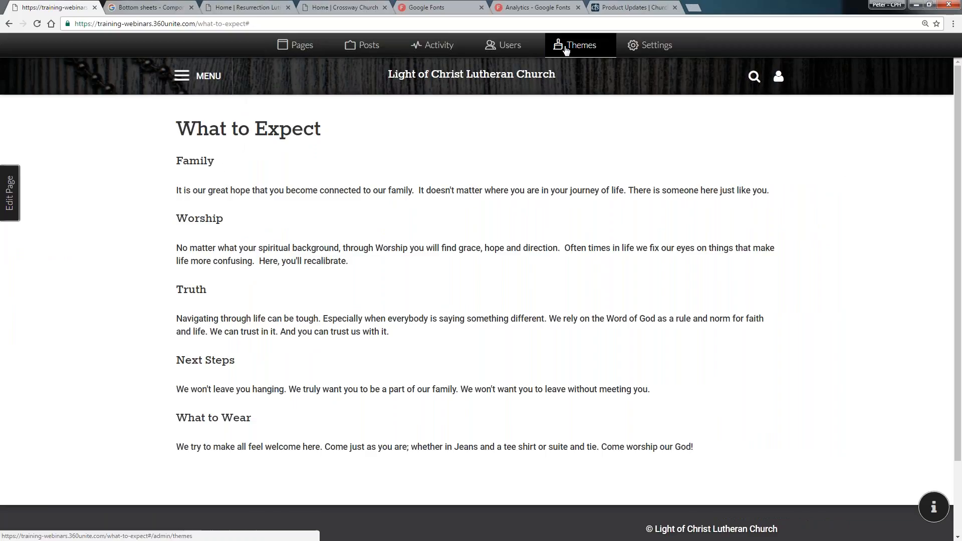
Open the theme Styles and add a new style named Section Header
{"action": "left_click", "coordinate": [566, 49]}
{"action": "left_click", "coordinate": [116, 216]}
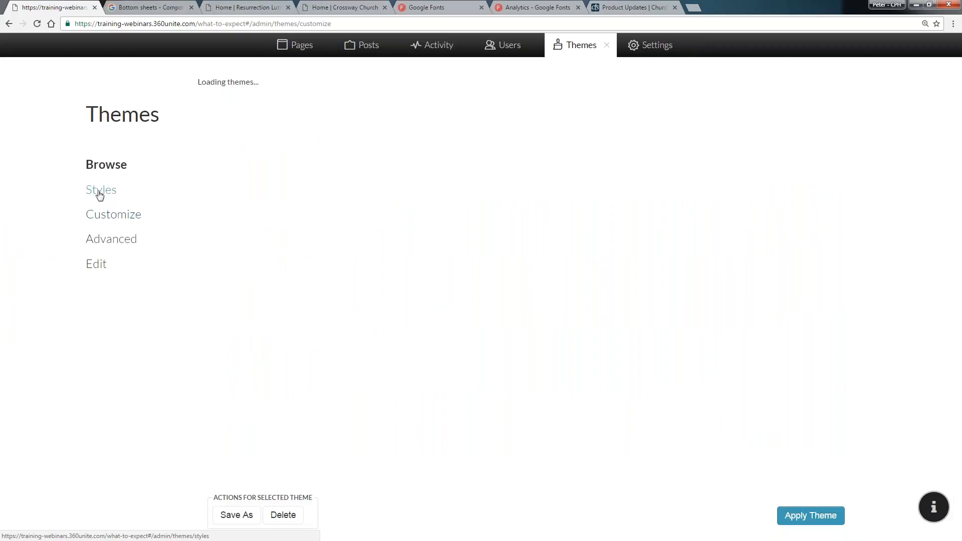
{"action": "left_click", "coordinate": [101, 194]}
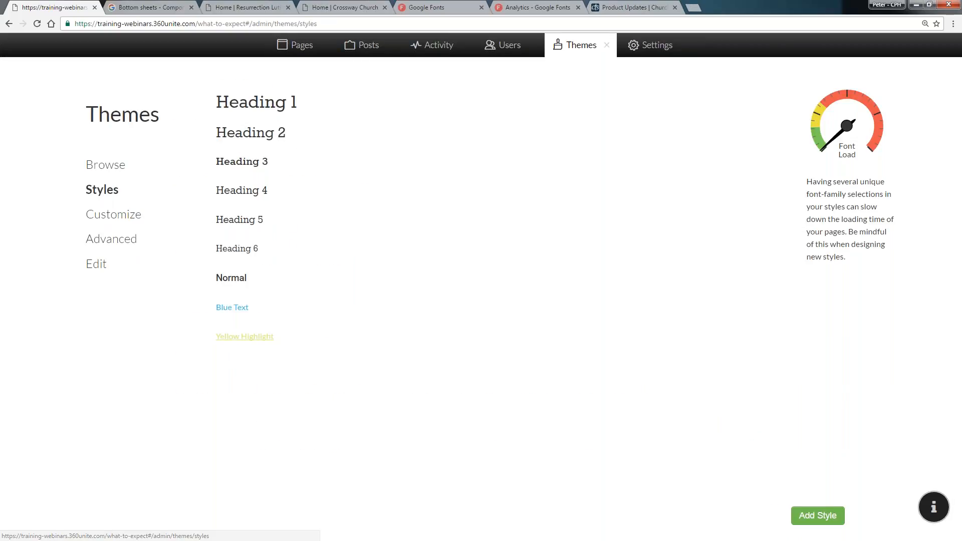
{"action": "left_click", "coordinate": [818, 516]}
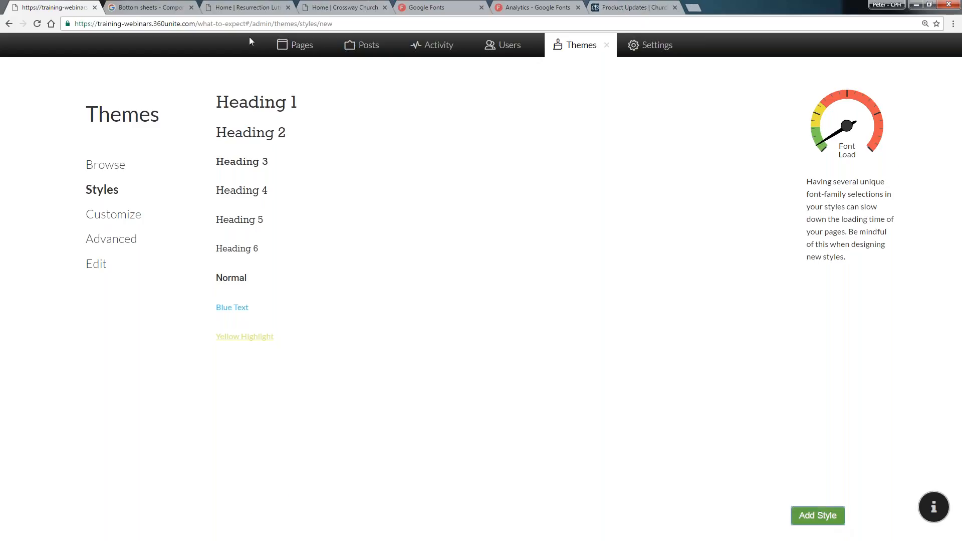
{"action": "type", "text": "Section Header"}
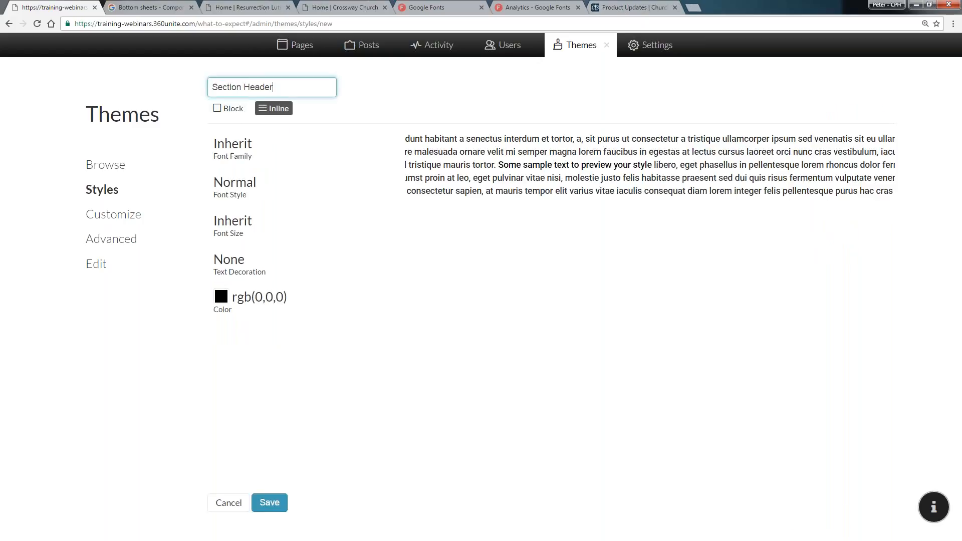
Make Section Header a Block style and set its font family to Lobster
{"action": "left_click", "coordinate": [234, 122]}
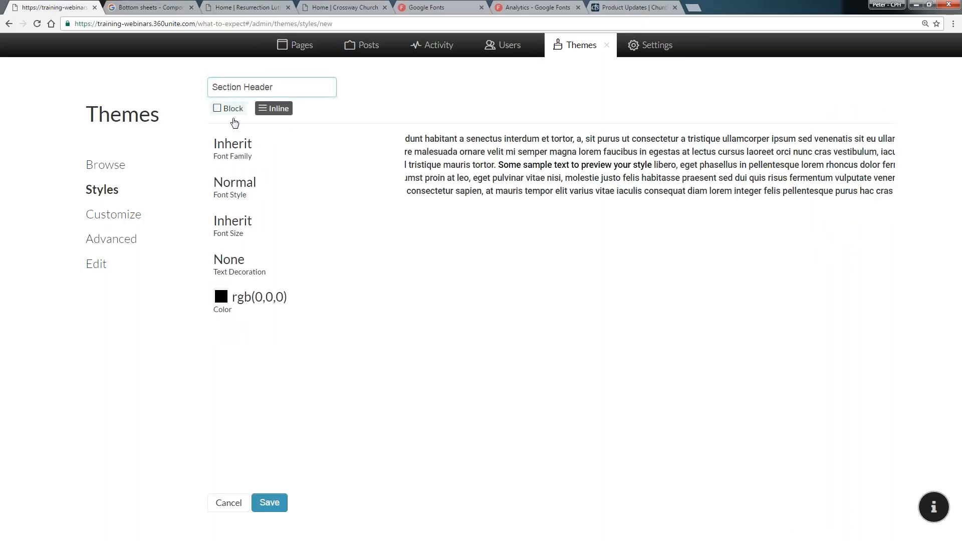
{"action": "left_click", "coordinate": [232, 114]}
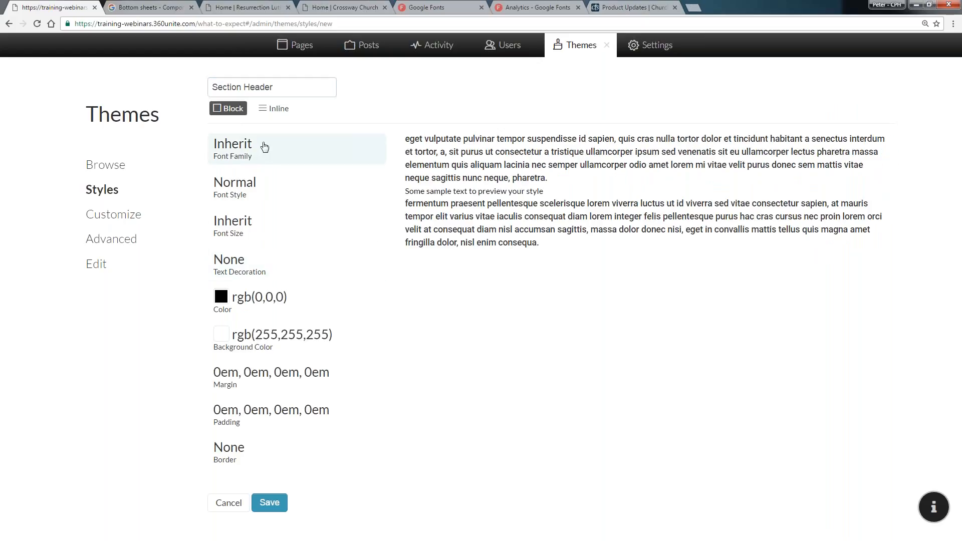
{"action": "left_click", "coordinate": [265, 148]}
{"action": "left_click_drag", "start_coordinate": [381, 203], "coordinate": [344, 271]}
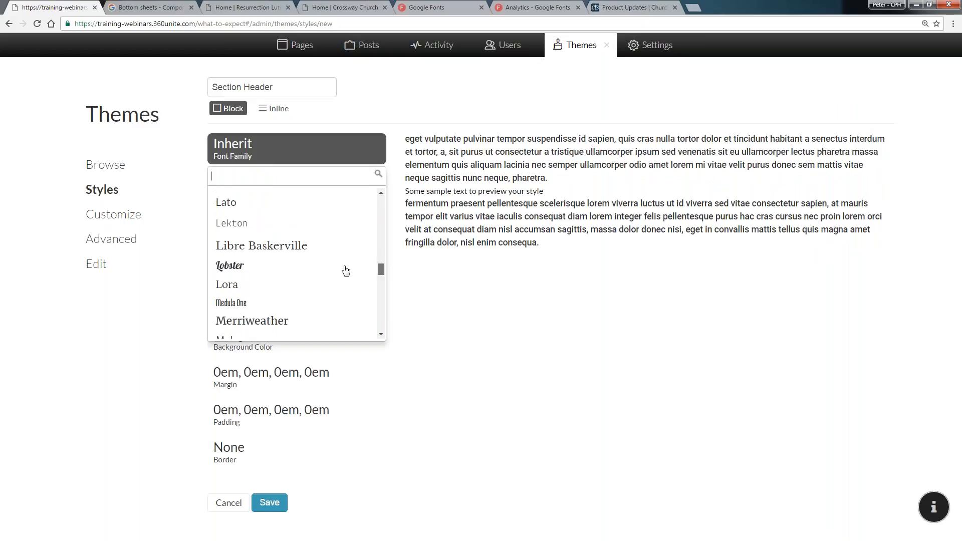
{"action": "left_click", "coordinate": [344, 267]}
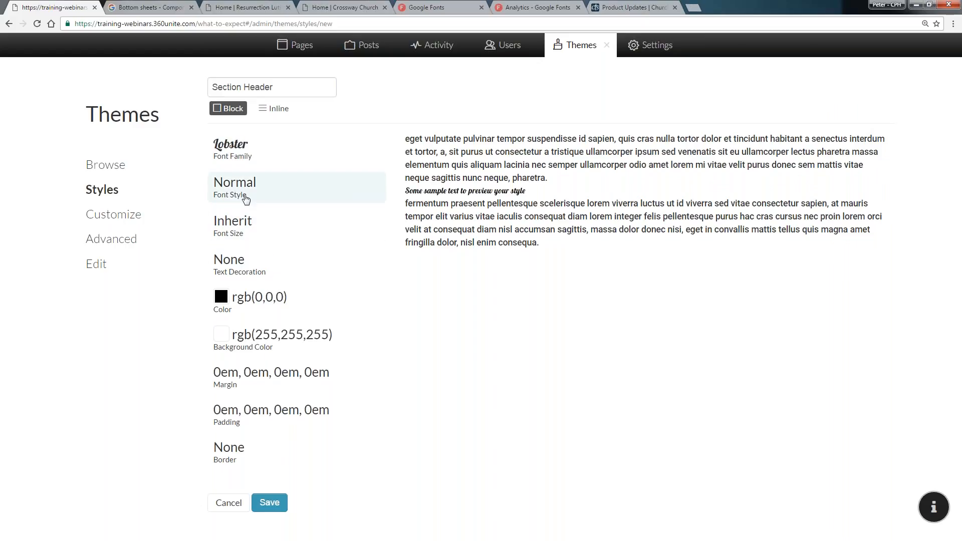
Set the Section Header font size to 2em
{"action": "left_click", "coordinate": [257, 229]}
{"action": "scroll", "coordinate": [259, 351], "scroll_direction": "down", "scroll_amount": 3}
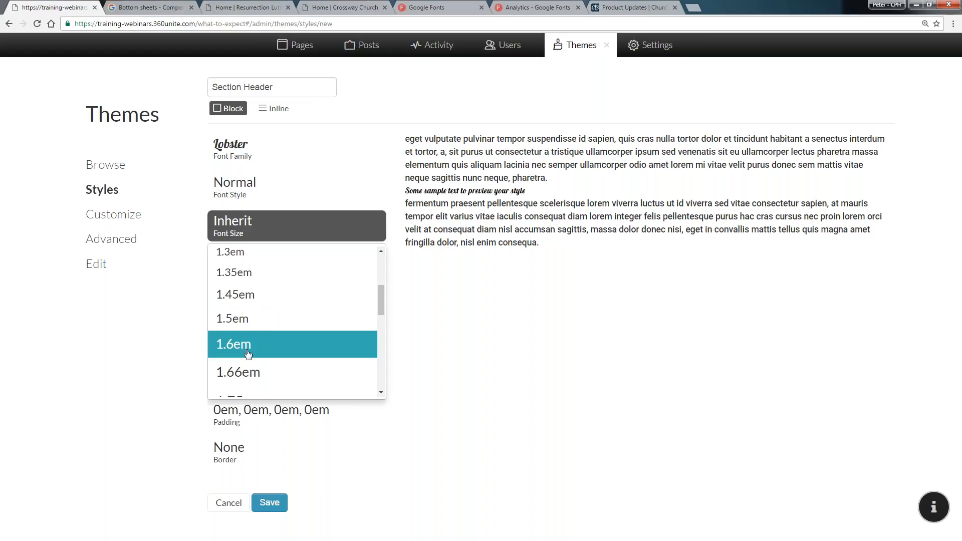
{"action": "left_click", "coordinate": [248, 353]}
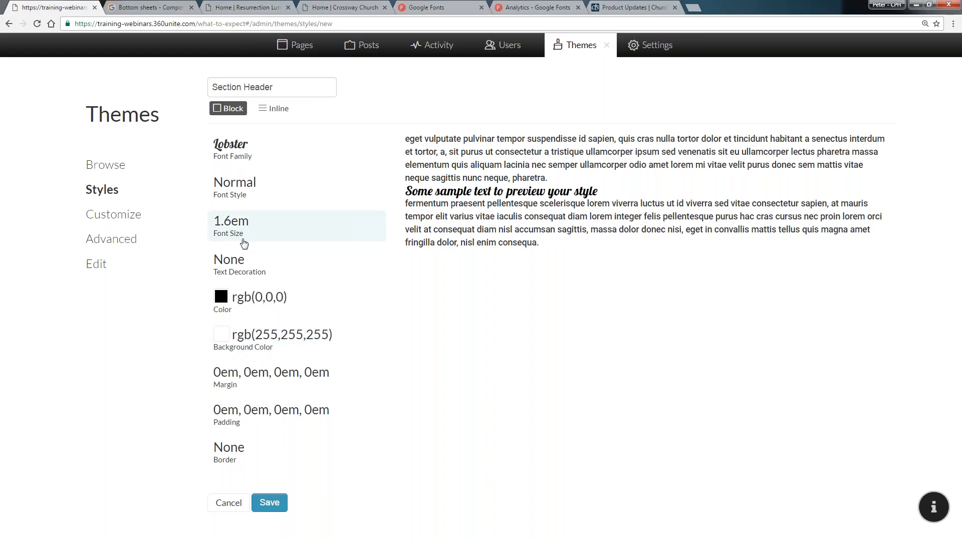
{"action": "left_click", "coordinate": [244, 244]}
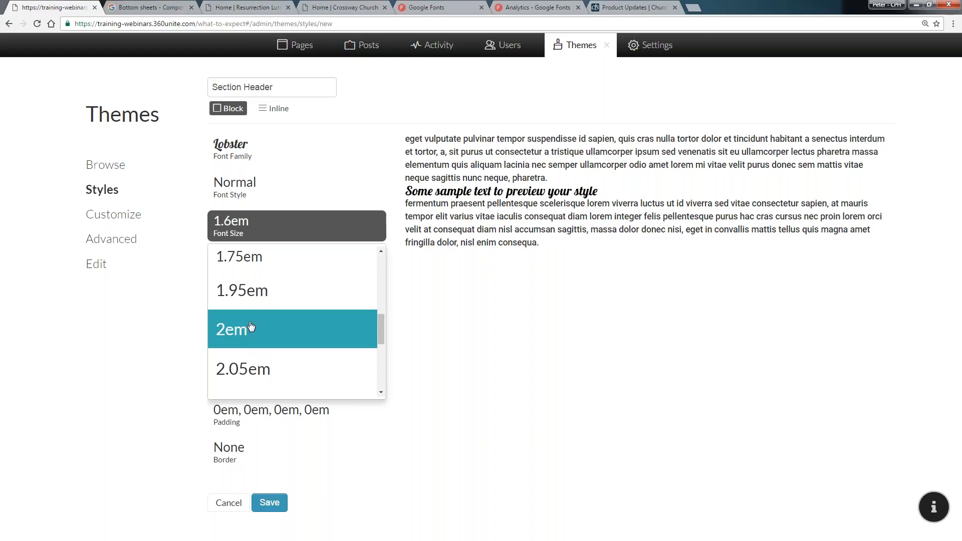
{"action": "left_click", "coordinate": [251, 327]}
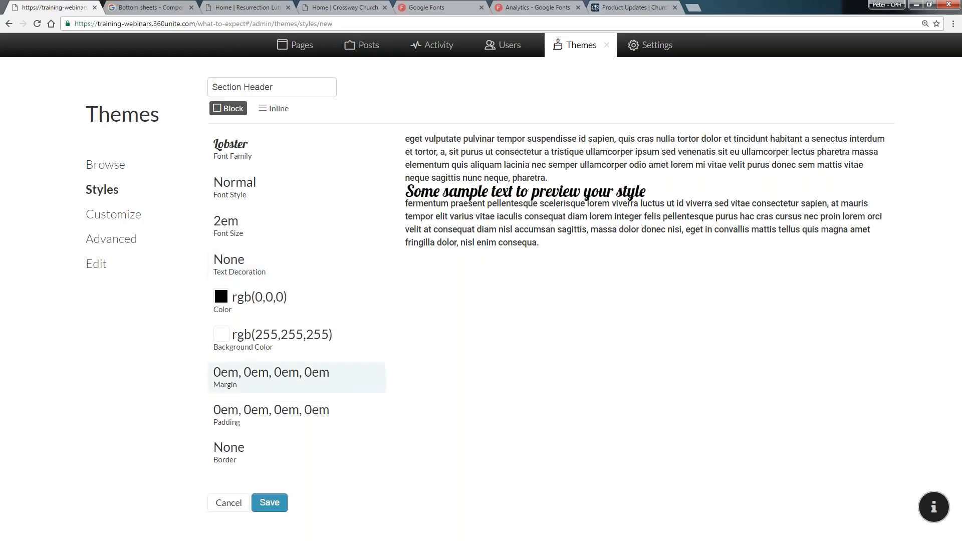
Set the Section Header padding to 0.5em on top and 0.5em on the bottom
{"action": "left_click", "coordinate": [272, 414]}
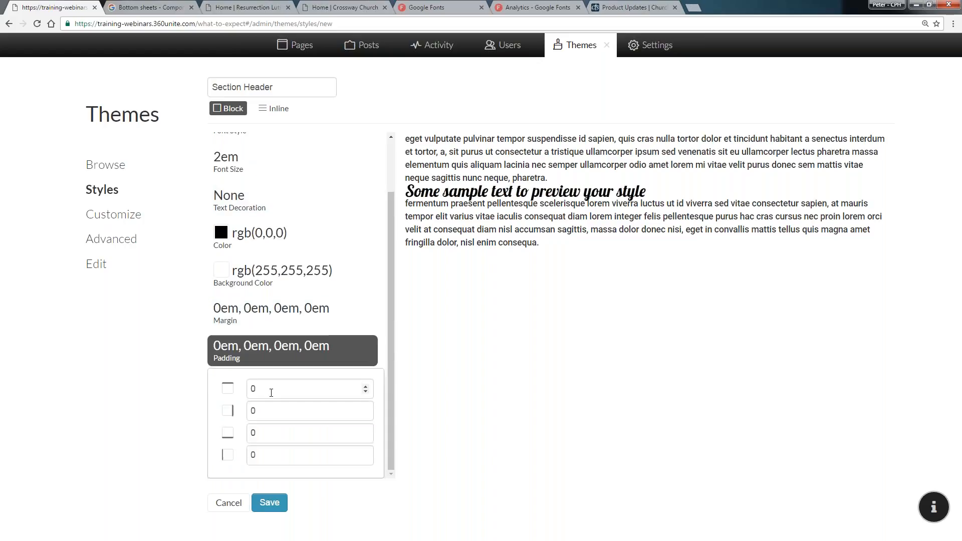
{"action": "left_click", "coordinate": [271, 392]}
{"action": "type", "text": ".125"}
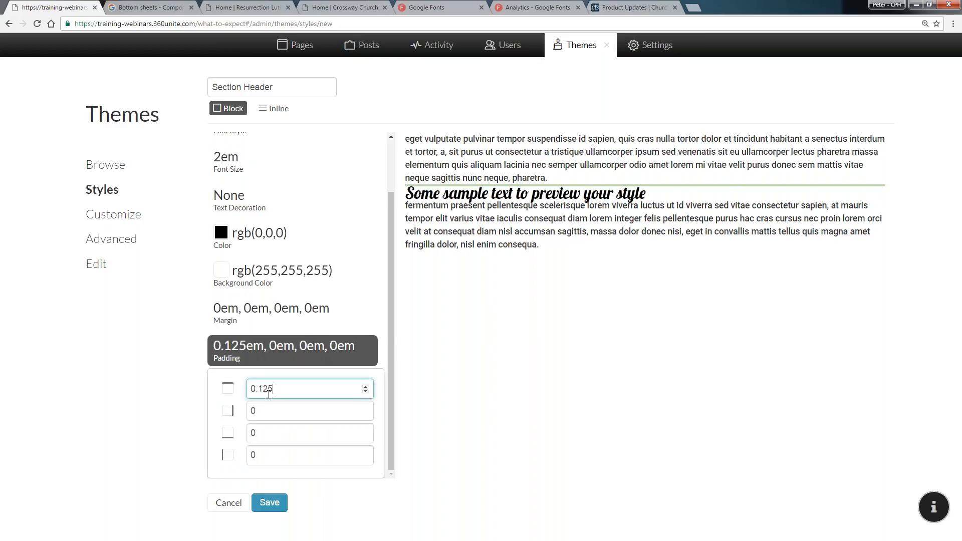
{"action": "key", "text": "Up"}
{"action": "key", "text": "Up"}
{"action": "key", "text": "Up"}
{"action": "left_click", "coordinate": [266, 435]}
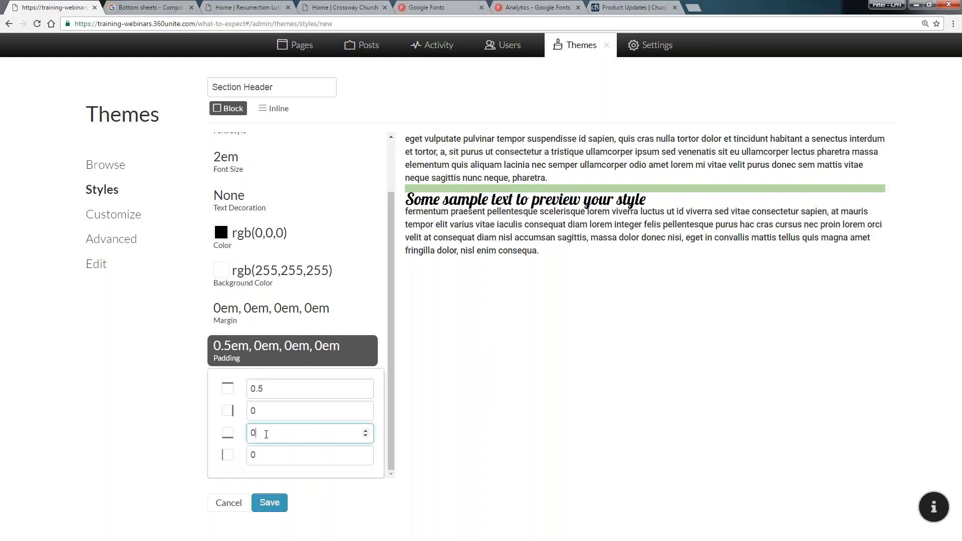
{"action": "key", "text": "Up"}
{"action": "key", "text": "Up"}
{"action": "key", "text": "Up"}
{"action": "key", "text": "Up"}
{"action": "key", "text": "Up"}
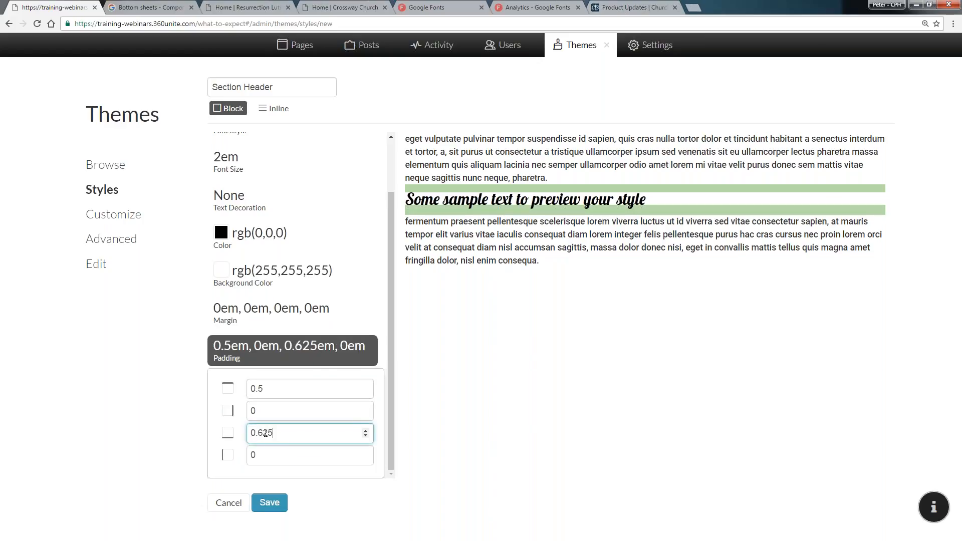
{"action": "left_click", "coordinate": [351, 347]}
Give the Section Header a bottom border of width 2 with a Dotted style
{"action": "left_click", "coordinate": [252, 449]}
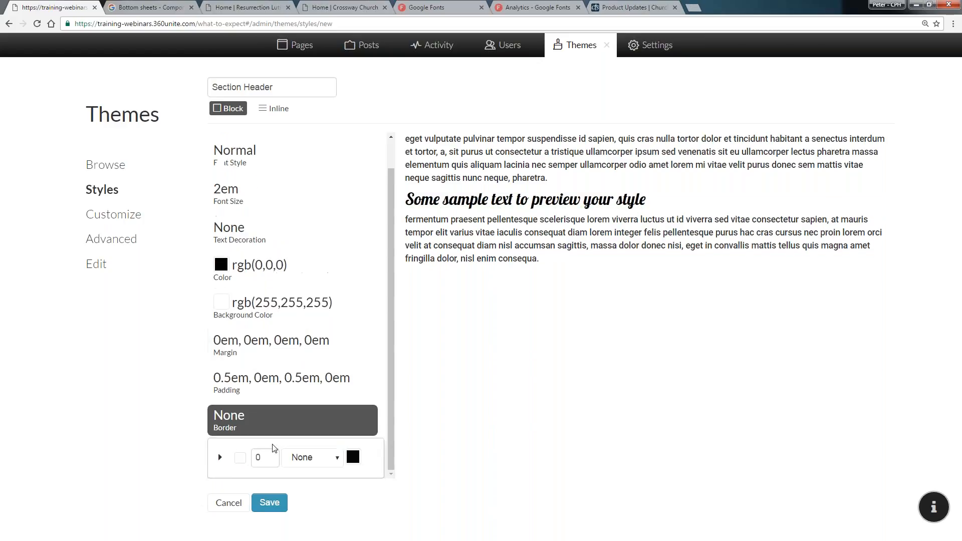
{"action": "left_click", "coordinate": [265, 439]}
{"action": "type", "text": "2"}
{"action": "left_click", "coordinate": [313, 438]}
{"action": "left_click", "coordinate": [302, 465]}
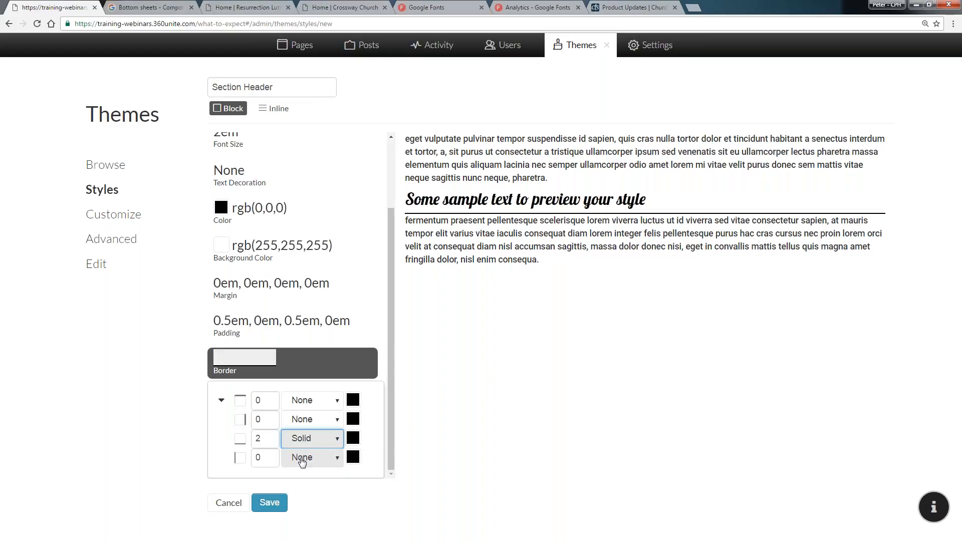
{"action": "left_click", "coordinate": [312, 439]}
{"action": "left_click", "coordinate": [306, 487]}
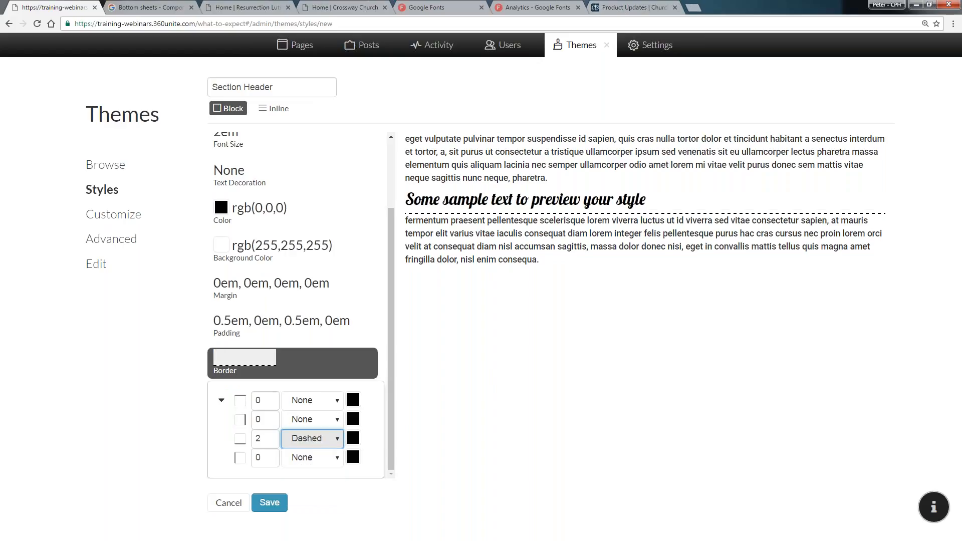
{"action": "left_click", "coordinate": [312, 439]}
{"action": "left_click", "coordinate": [306, 477]}
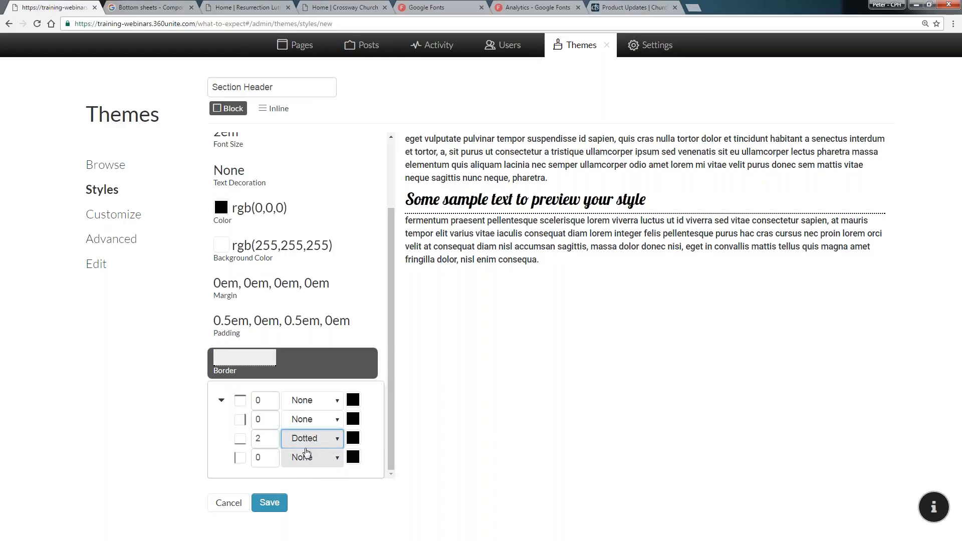
{"action": "left_click", "coordinate": [354, 443]}
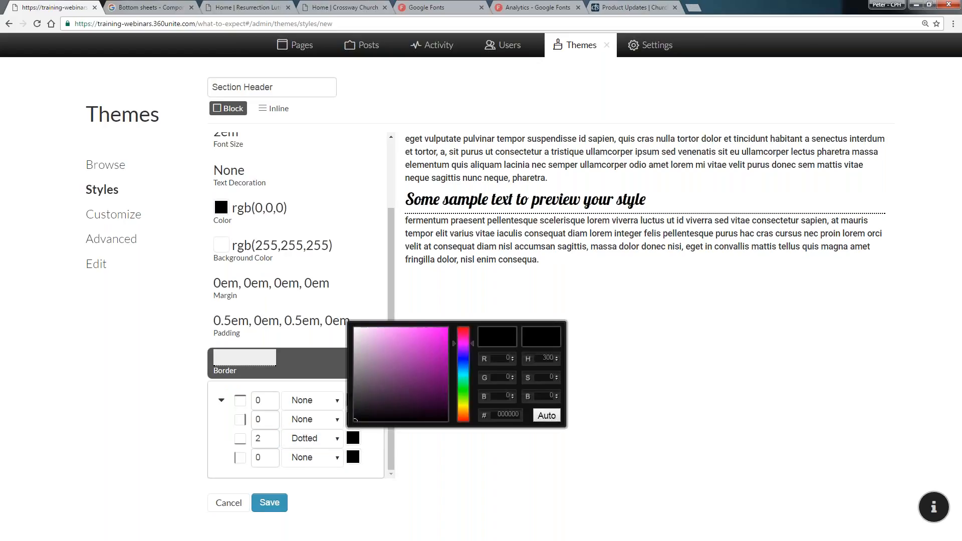
{"action": "left_click", "coordinate": [467, 371]}
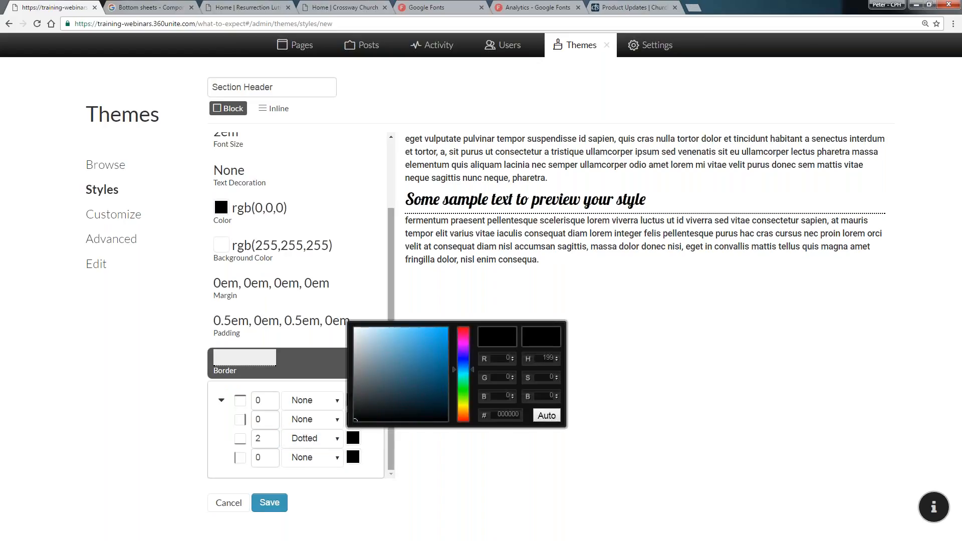
{"action": "left_click", "coordinate": [353, 419]}
{"action": "left_click", "coordinate": [426, 461]}
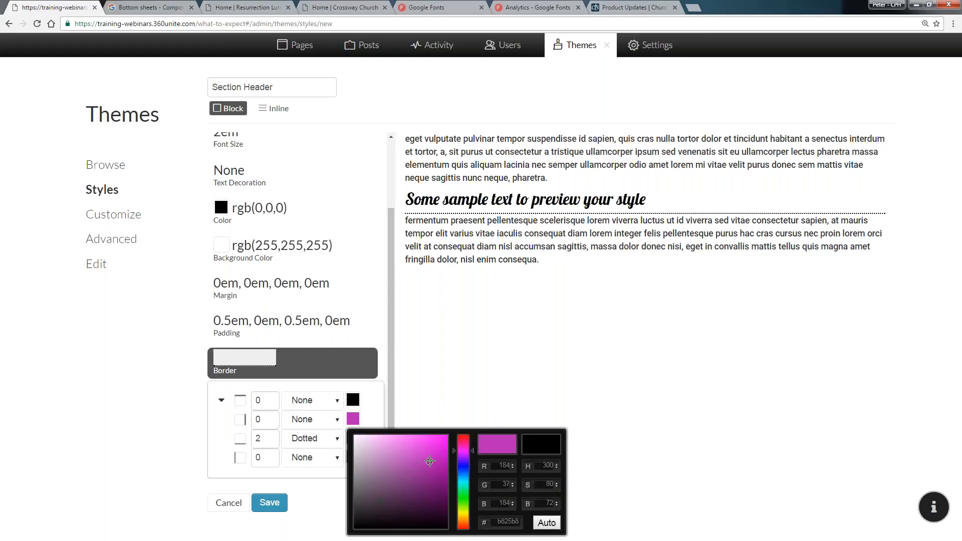
{"action": "left_click", "coordinate": [465, 468]}
{"action": "left_click", "coordinate": [417, 454]}
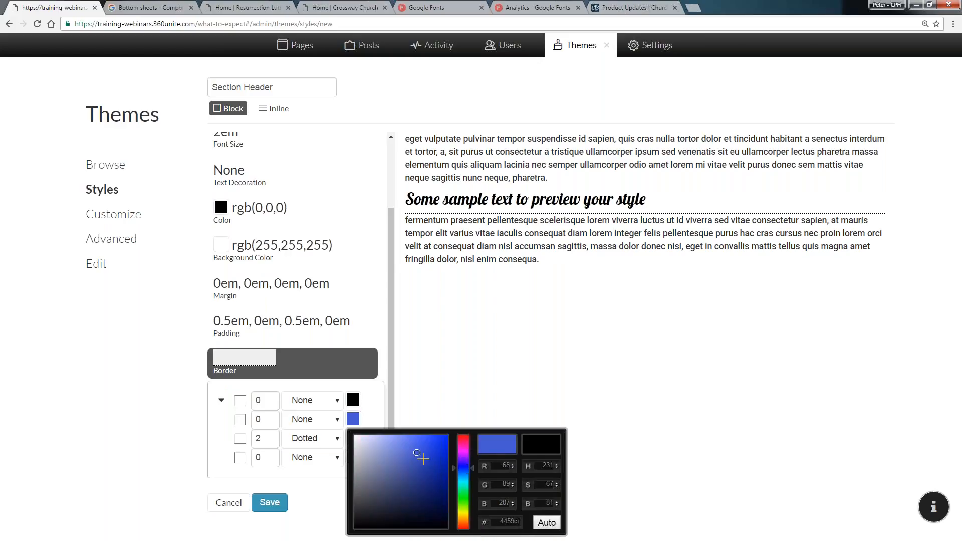
{"action": "left_click", "coordinate": [419, 441]}
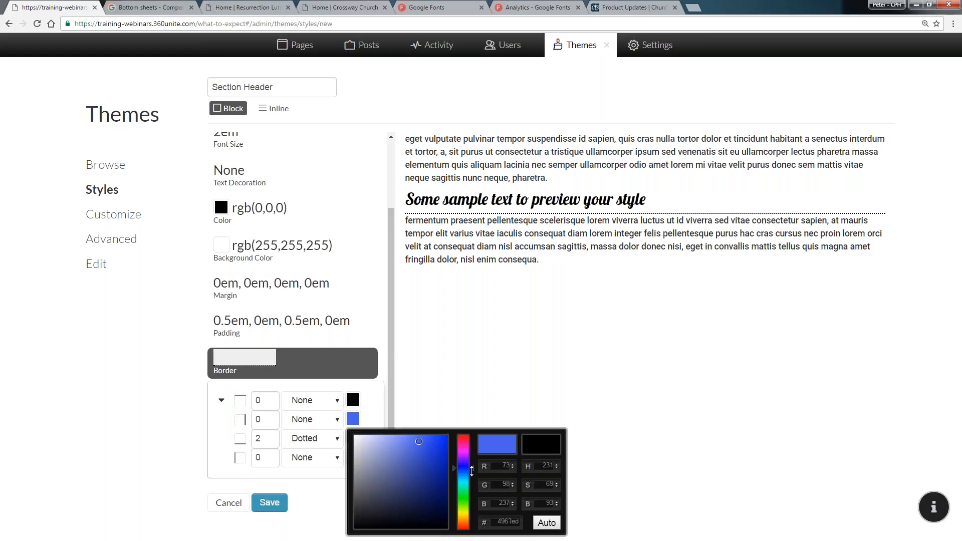
{"action": "left_click_drag", "start_coordinate": [471, 471], "coordinate": [472, 477]}
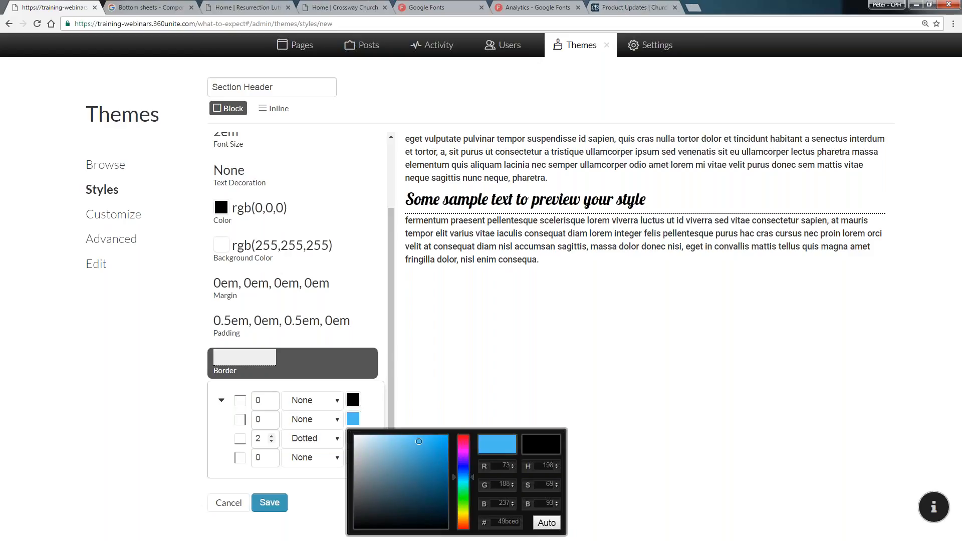
{"action": "left_click", "coordinate": [244, 418]}
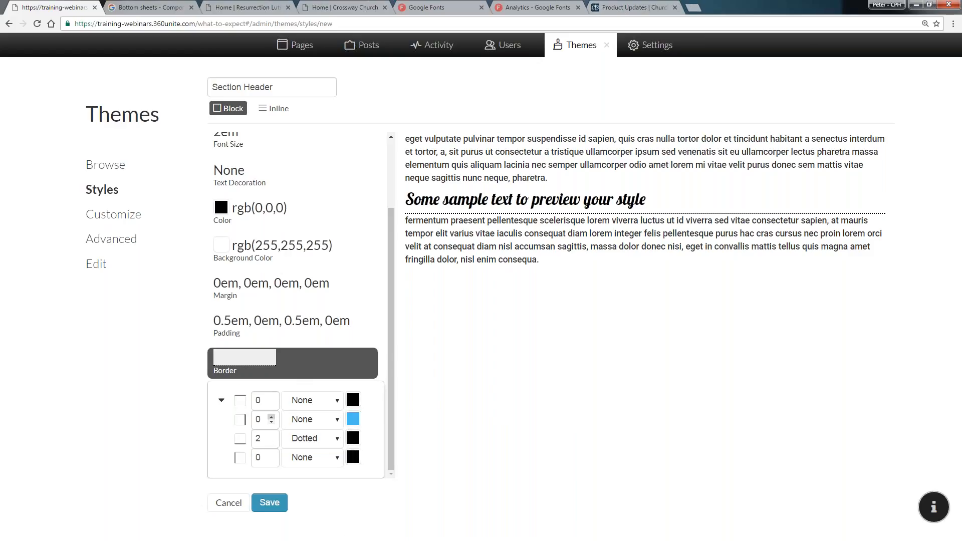
{"action": "left_click", "coordinate": [354, 419]}
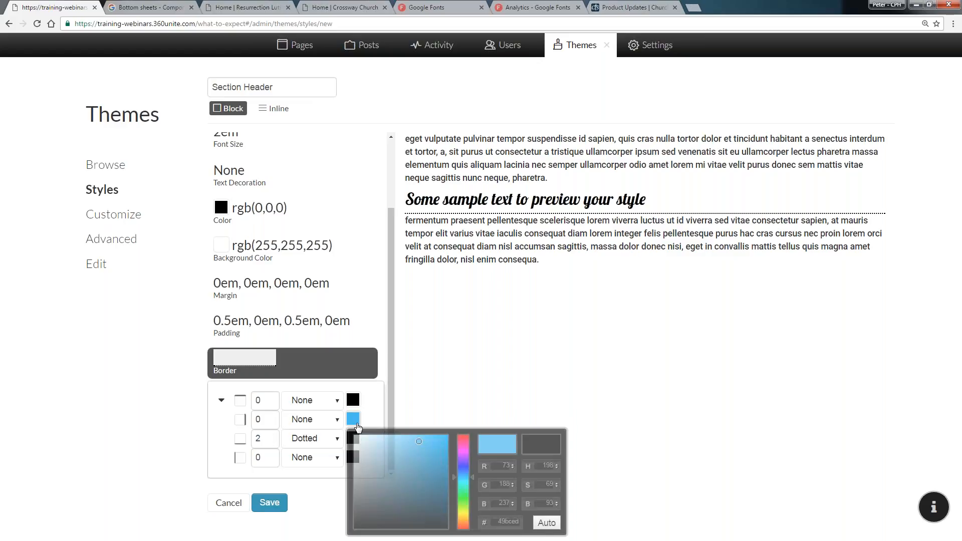
{"action": "left_click", "coordinate": [420, 509]}
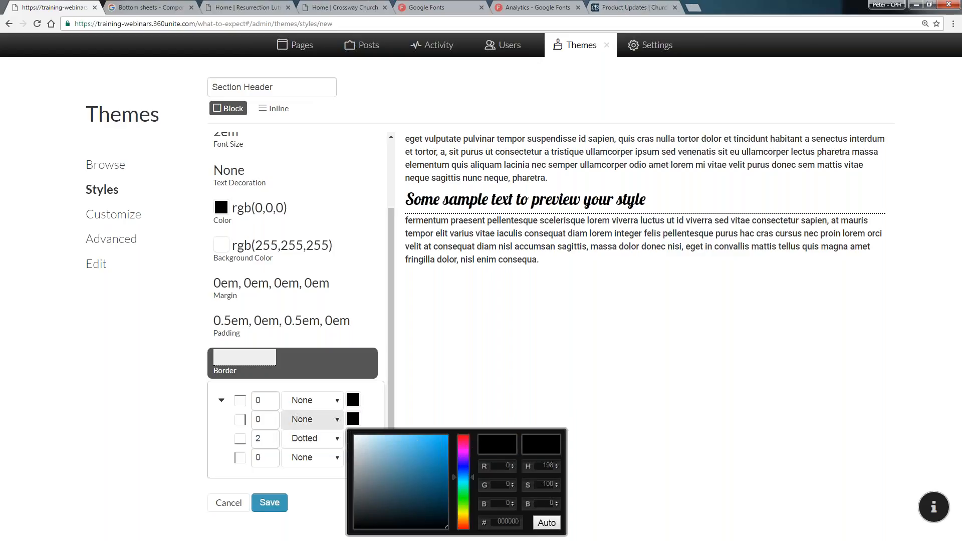
Set the Section Header bottom border colour to light blue 7acbf0
{"action": "left_click", "coordinate": [353, 438]}
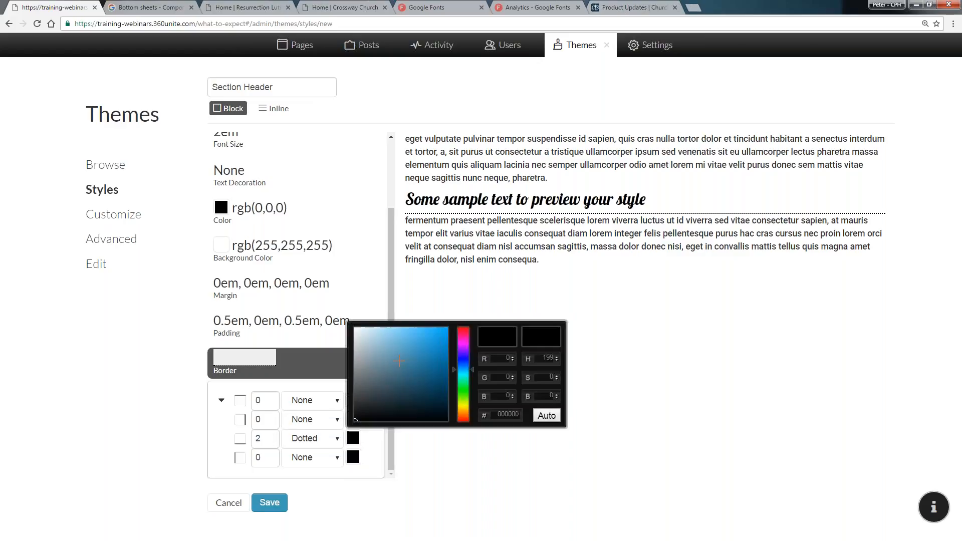
{"action": "left_click", "coordinate": [413, 335]}
{"action": "left_click", "coordinate": [400, 333]}
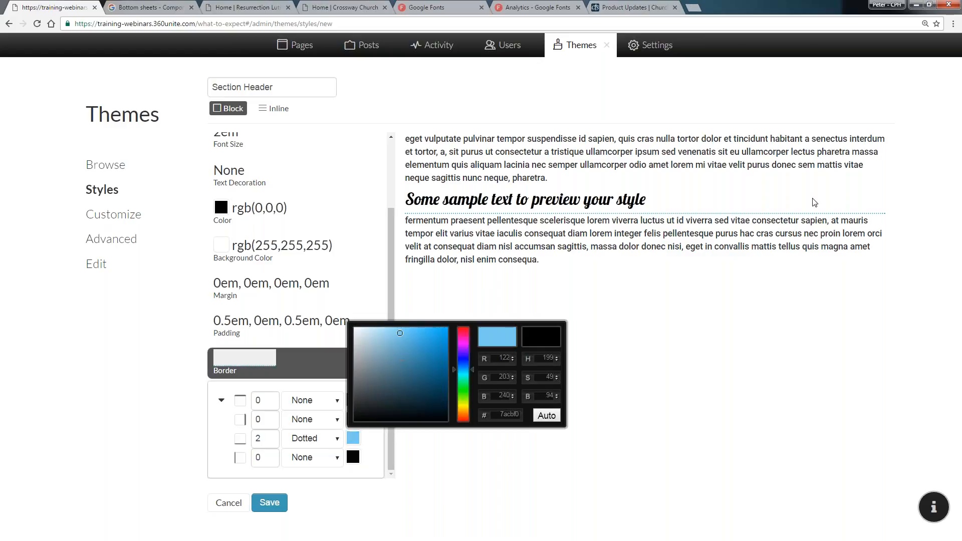
{"action": "left_click", "coordinate": [301, 377]}
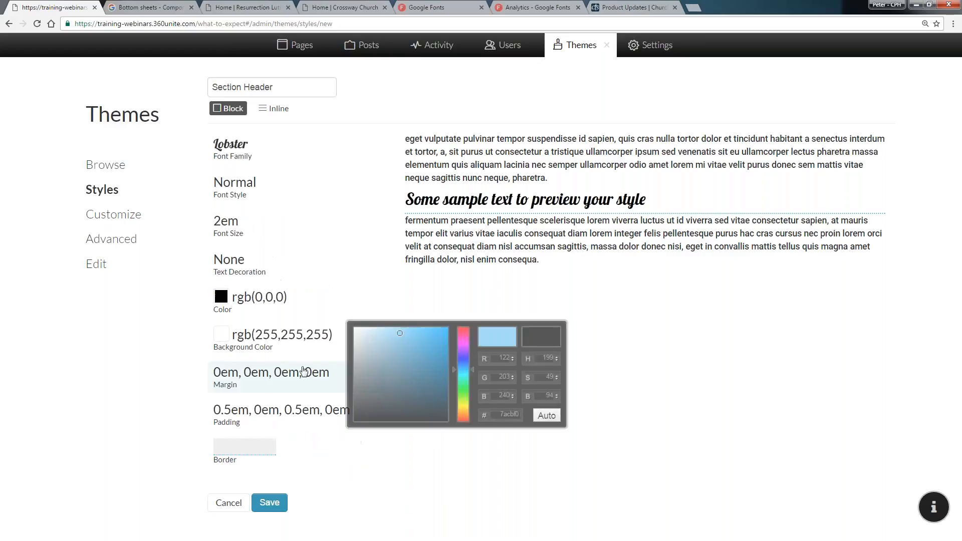
Set the Section Header bottom margin to 0.375em
{"action": "left_click", "coordinate": [270, 387]}
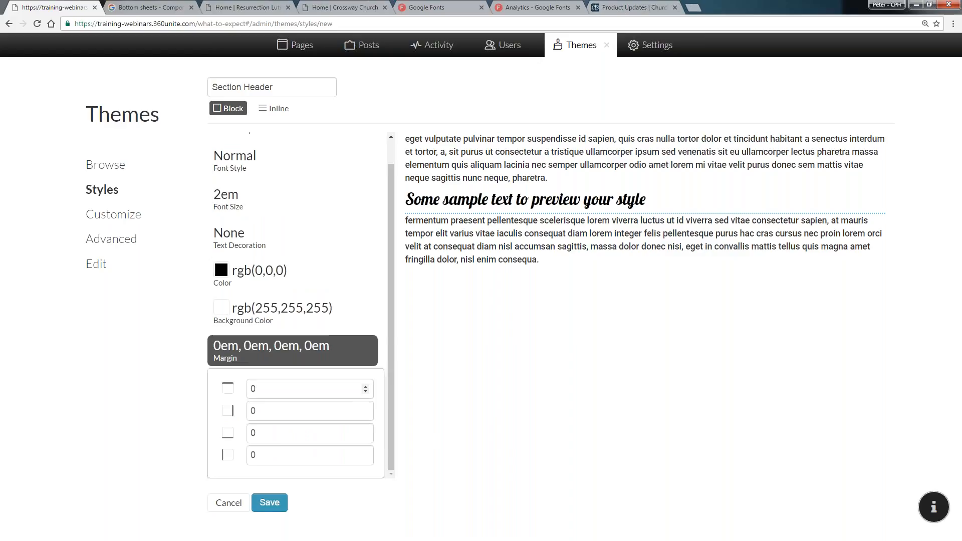
{"action": "left_click", "coordinate": [279, 435]}
{"action": "key", "text": "Up"}
{"action": "key", "text": "Up"}
{"action": "key", "text": "Up"}
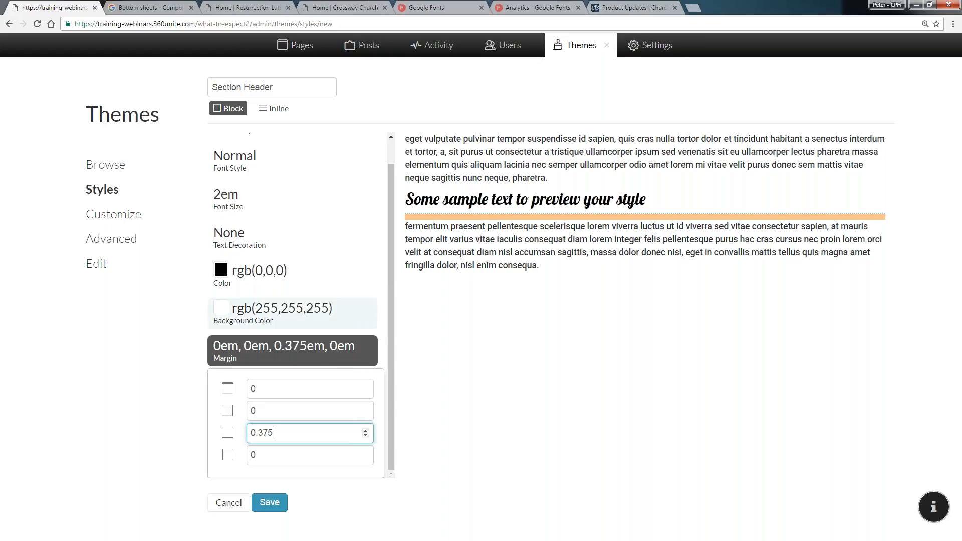
{"action": "left_click", "coordinate": [254, 353]}
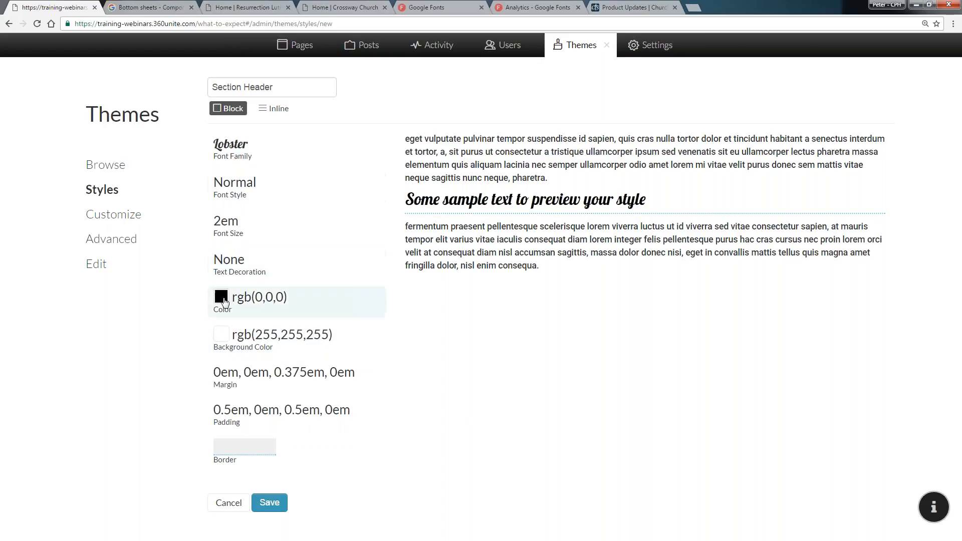
Set the Section Header text colour to rgb(53, 49, 247) and save the style
{"action": "left_click", "coordinate": [223, 300]}
{"action": "left_click_drag", "start_coordinate": [307, 346], "coordinate": [298, 316]}
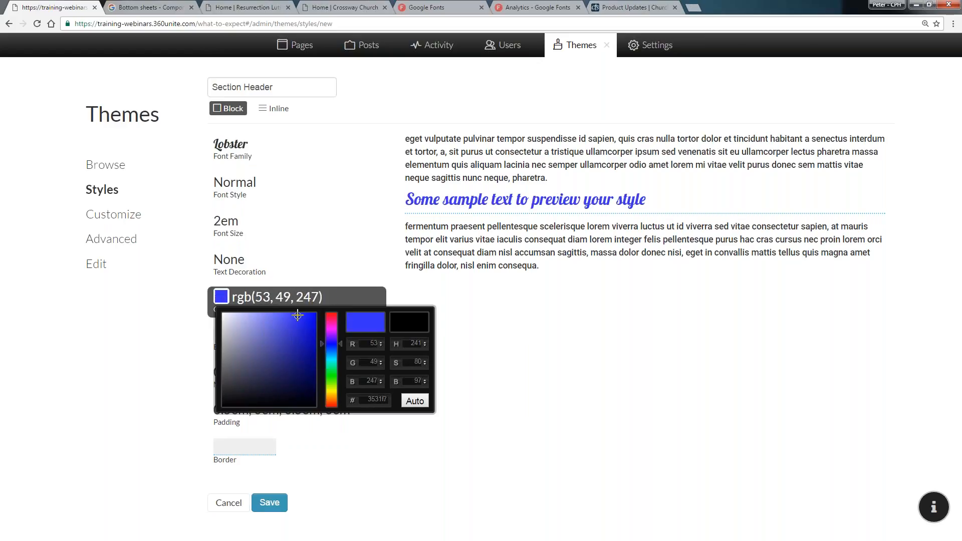
{"action": "left_click", "coordinate": [264, 296]}
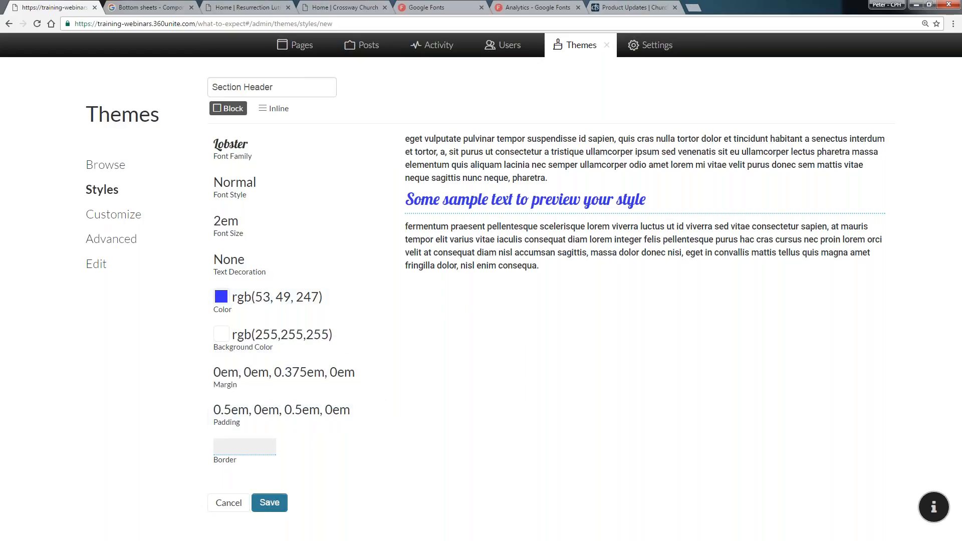
{"action": "left_click", "coordinate": [267, 504]}
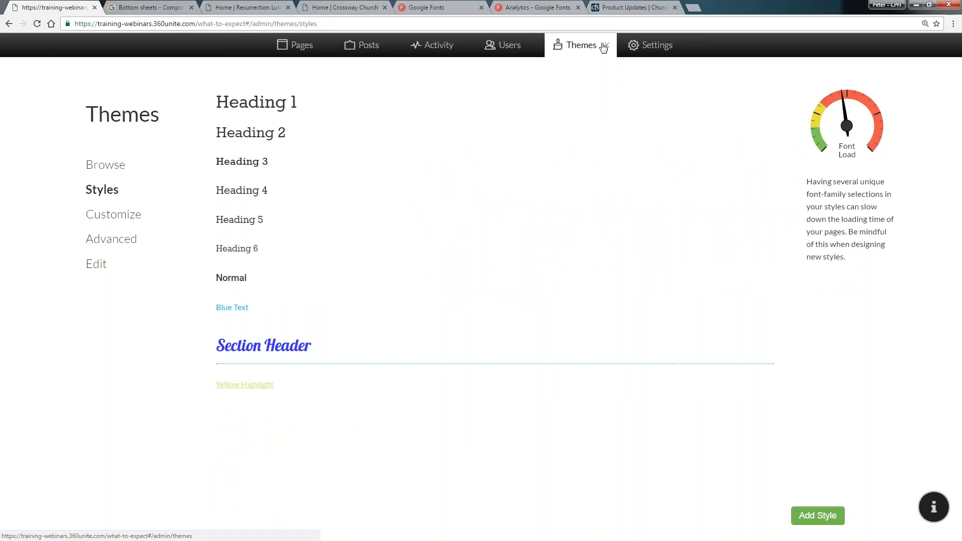
Open the What to Expect page for editing and apply the Section Header style to the Family heading
{"action": "left_click", "coordinate": [606, 45]}
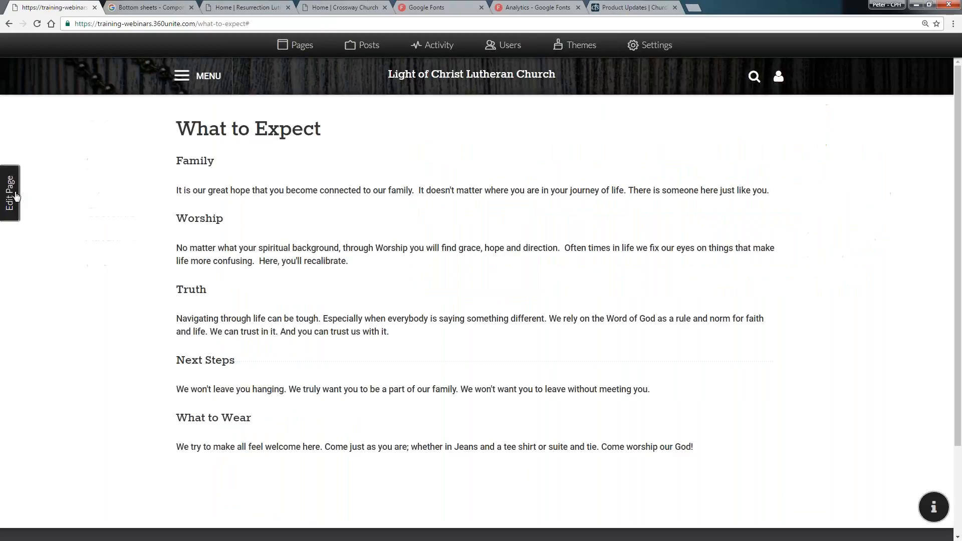
{"action": "left_click", "coordinate": [15, 195]}
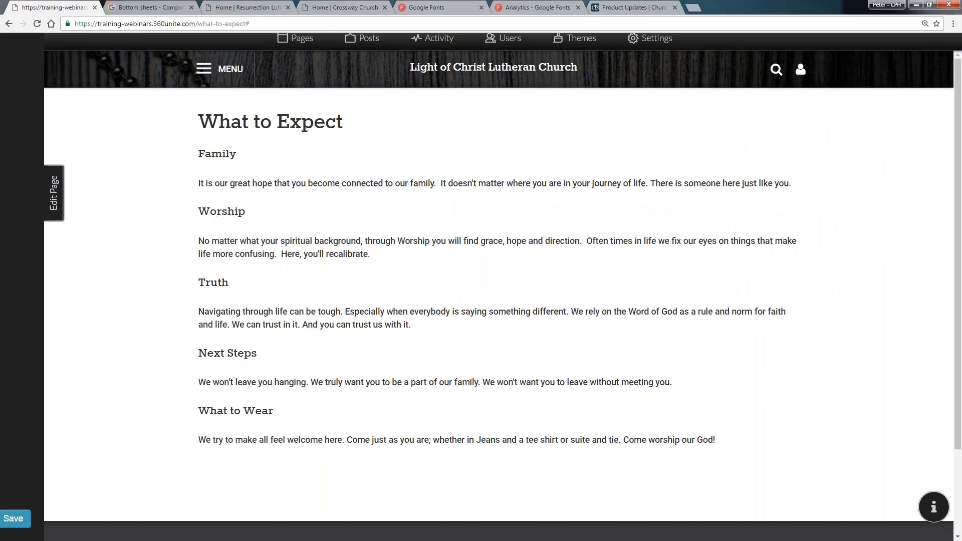
{"action": "left_click", "coordinate": [285, 79]}
{"action": "scroll", "coordinate": [301, 131], "scroll_direction": "down", "scroll_amount": 2}
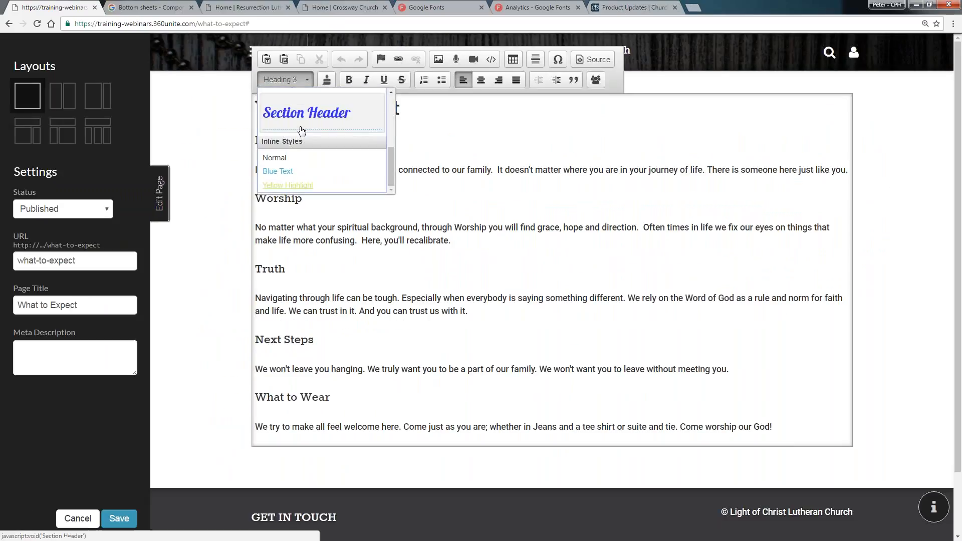
{"action": "left_click", "coordinate": [302, 131]}
Apply the Section Header style to the Worship and Truth headings
{"action": "left_click", "coordinate": [281, 203]}
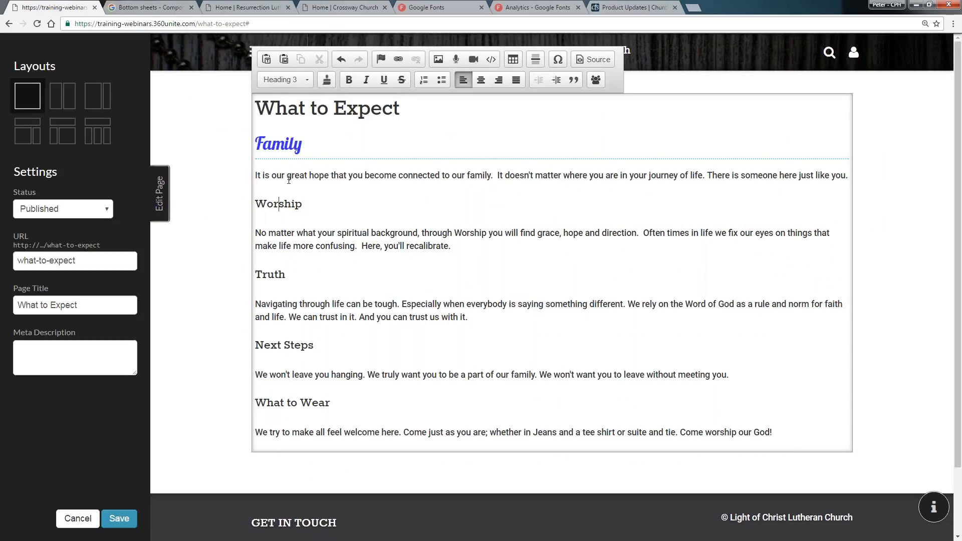
{"action": "left_click", "coordinate": [285, 79]}
{"action": "left_click", "coordinate": [317, 112]}
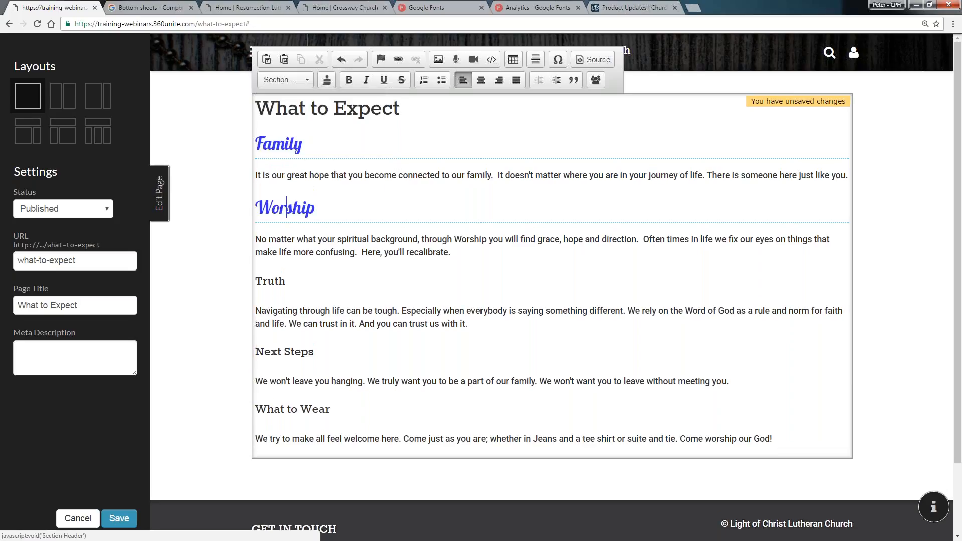
{"action": "left_click", "coordinate": [276, 281]}
{"action": "left_click", "coordinate": [285, 79]}
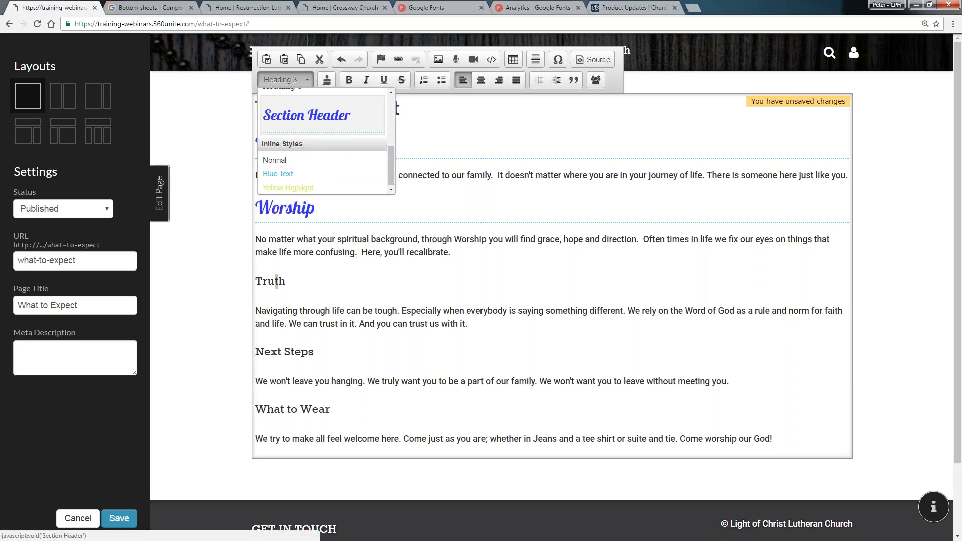
{"action": "left_click", "coordinate": [306, 115]}
Apply the Section Header style to the Next Steps and What to Wear headings
{"action": "left_click", "coordinate": [303, 86]}
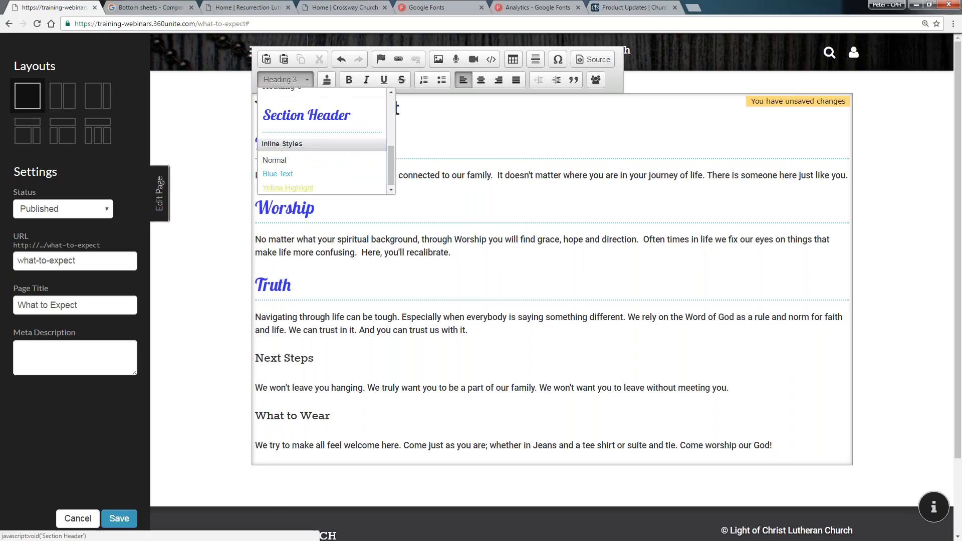
{"action": "left_click", "coordinate": [316, 122]}
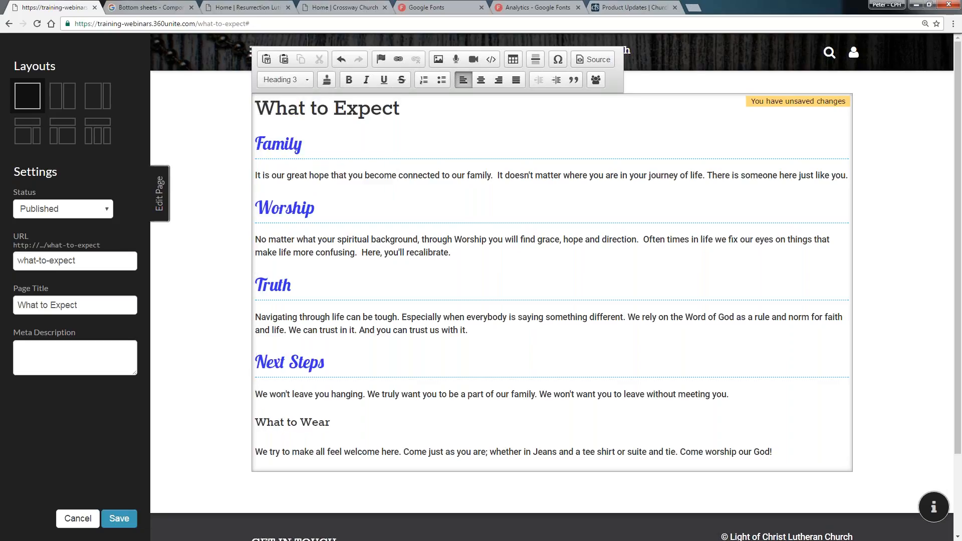
{"action": "left_click", "coordinate": [285, 79]}
{"action": "left_click", "coordinate": [290, 123]}
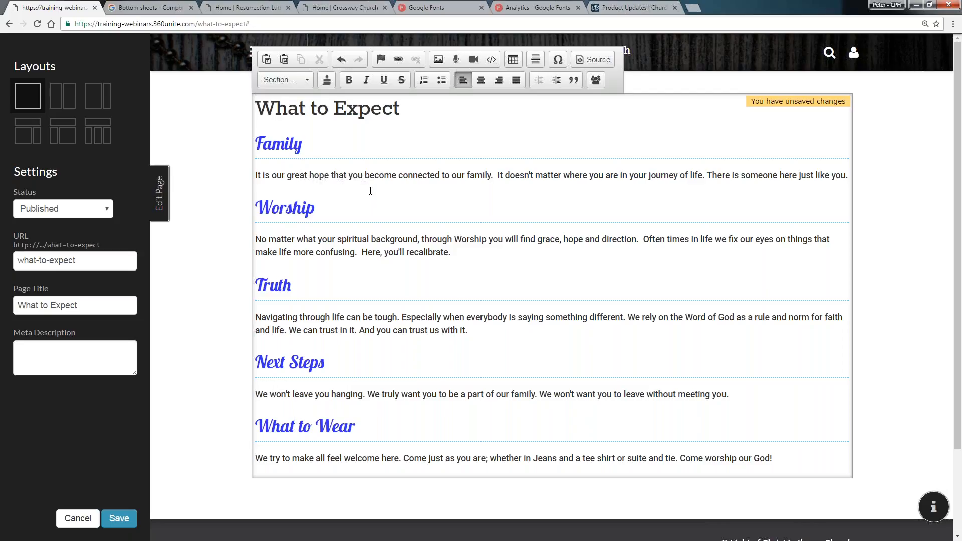
Save the edited What to Expect page
{"action": "left_click", "coordinate": [326, 152]}
{"action": "left_click", "coordinate": [161, 486]}
{"action": "left_click", "coordinate": [120, 519]}
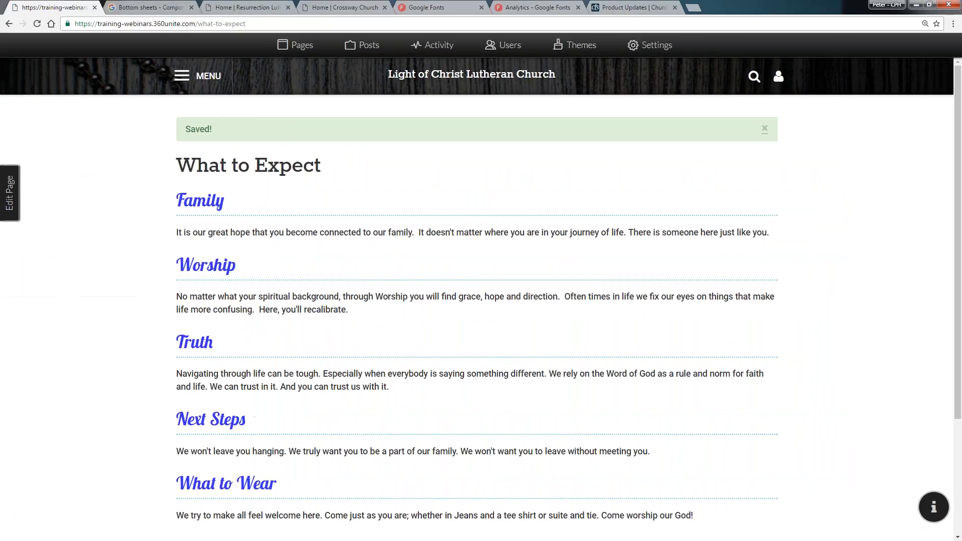
Return to the theme styles list and delete the Yellow Highlight style
{"action": "left_click", "coordinate": [566, 51]}
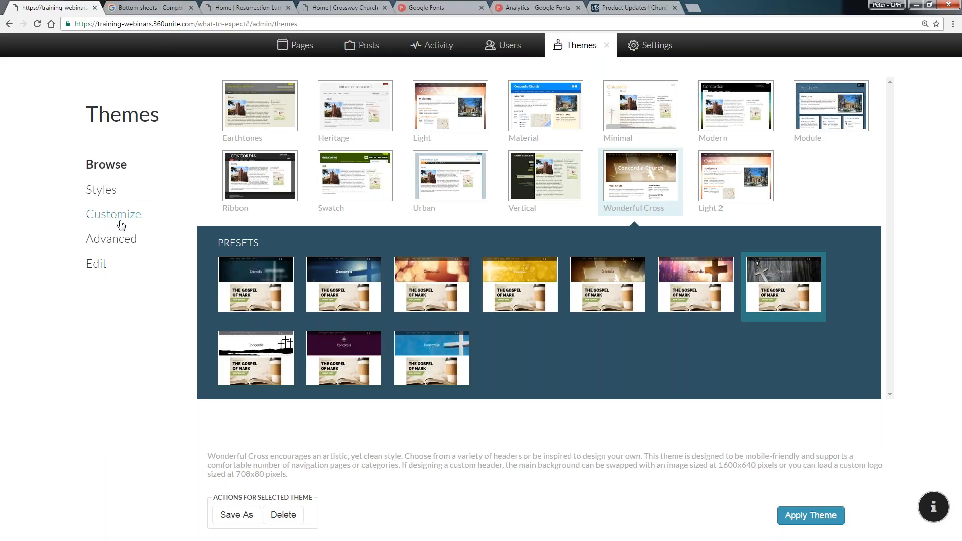
{"action": "left_click", "coordinate": [102, 195]}
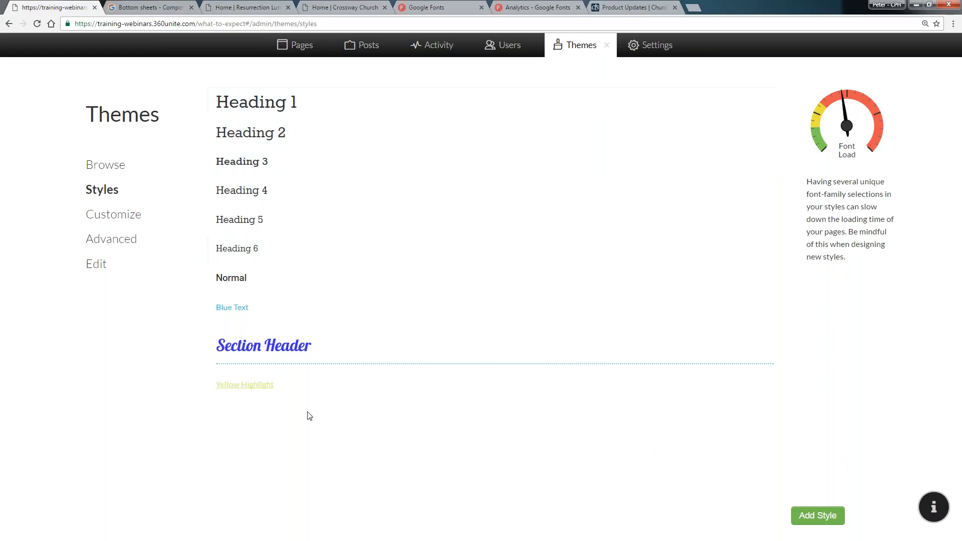
{"action": "left_click", "coordinate": [365, 348]}
{"action": "left_click", "coordinate": [227, 507]}
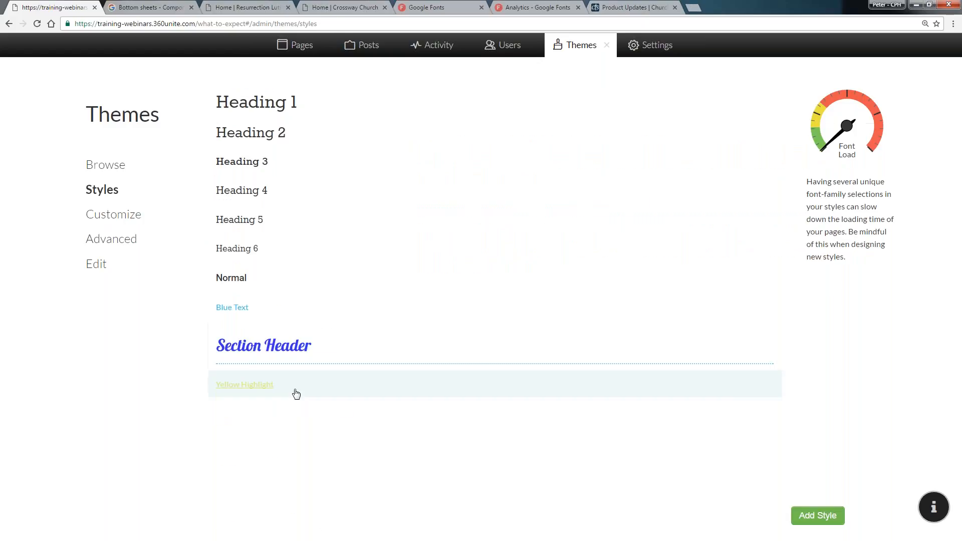
{"action": "left_click", "coordinate": [286, 377]}
{"action": "left_click", "coordinate": [266, 506]}
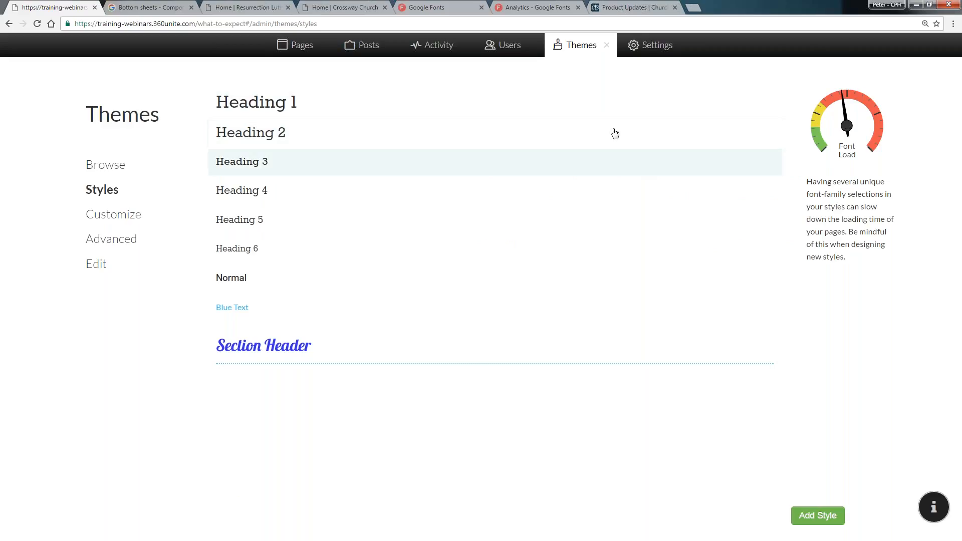
Browse the Church360 Unite product updates blog page
{"action": "left_click", "coordinate": [607, 46]}
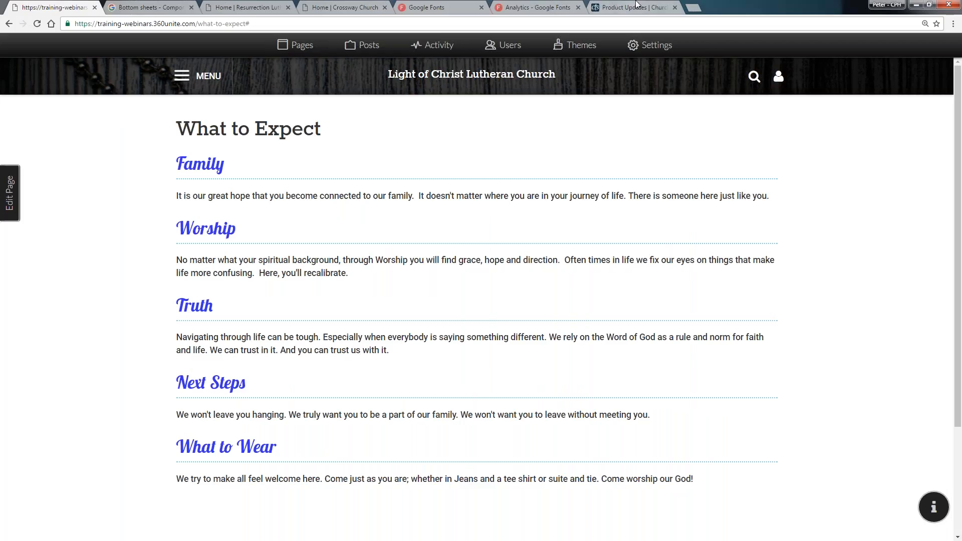
{"action": "left_click", "coordinate": [635, 7]}
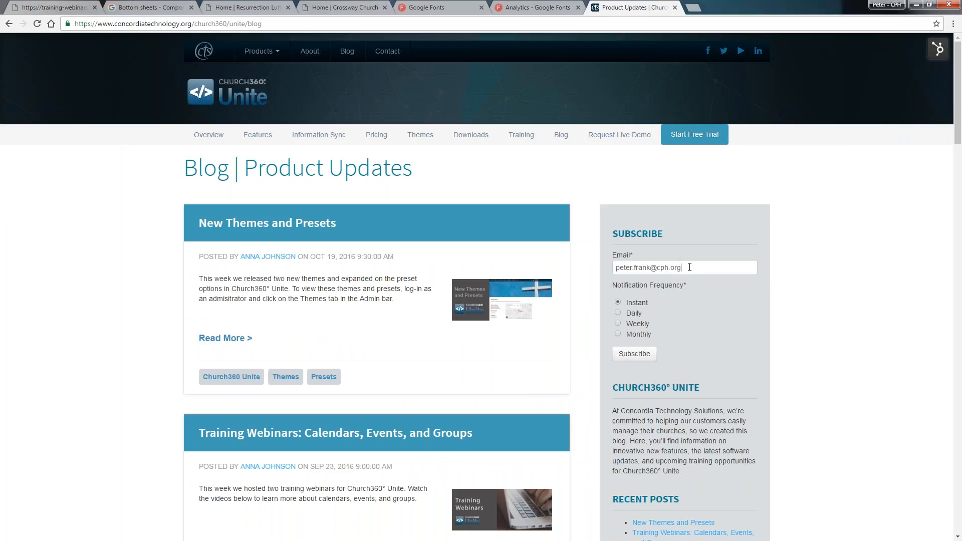
{"action": "left_click_drag", "start_coordinate": [689, 267], "coordinate": [633, 262]}
{"action": "scroll", "coordinate": [585, 227], "scroll_direction": "down", "scroll_amount": 2}
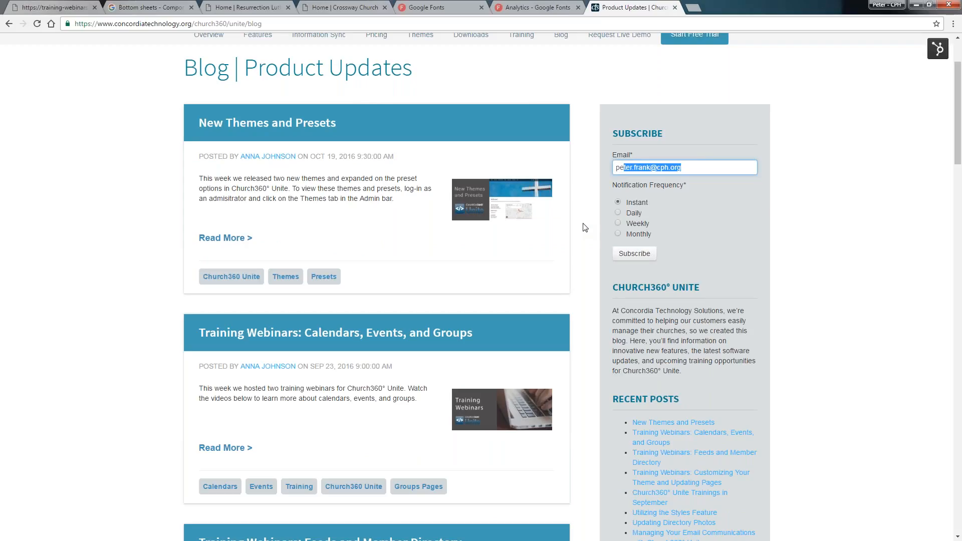
{"action": "scroll", "coordinate": [572, 233], "scroll_direction": "up", "scroll_amount": 2}
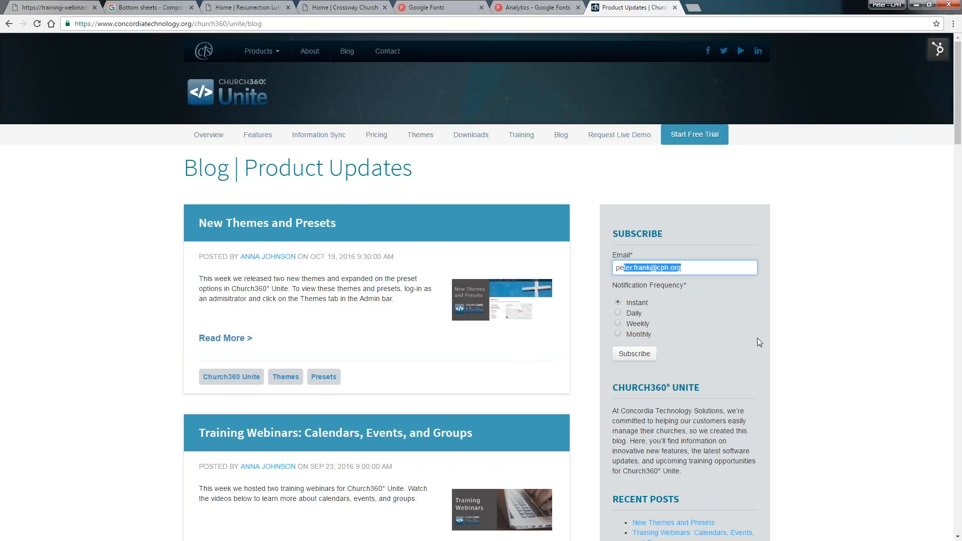
{"action": "scroll", "coordinate": [721, 353], "scroll_direction": "down", "scroll_amount": 4}
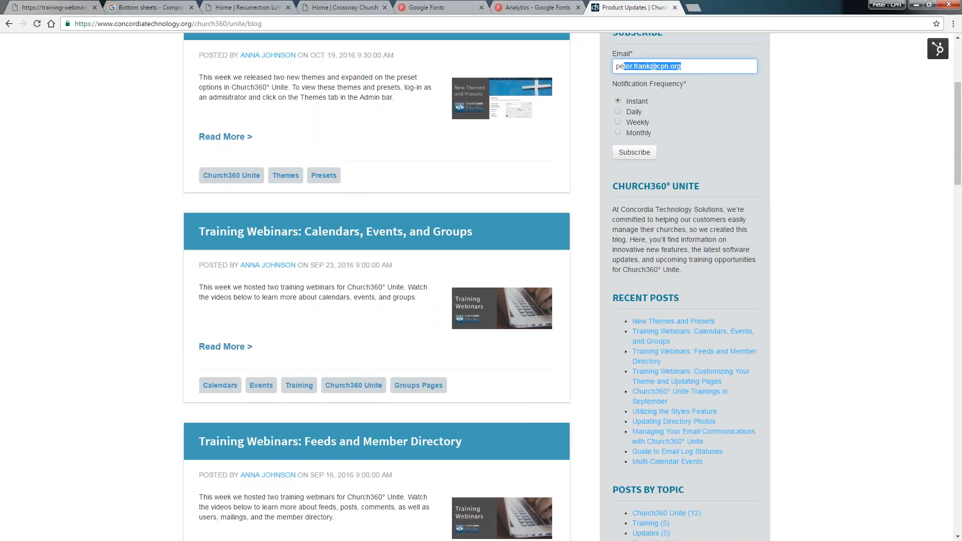
{"action": "scroll", "coordinate": [426, 314], "scroll_direction": "down", "scroll_amount": 4}
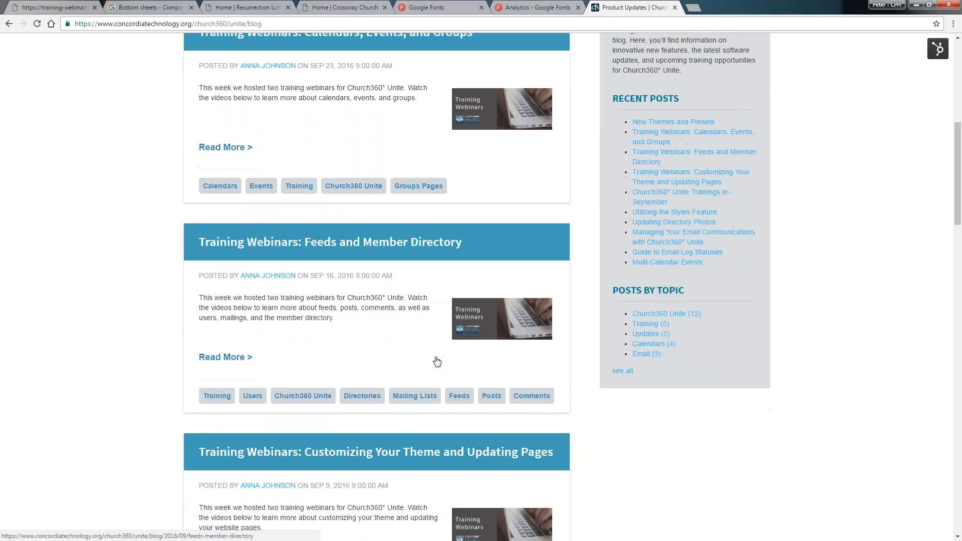
{"action": "scroll", "coordinate": [431, 362], "scroll_direction": "down", "scroll_amount": 5}
{"action": "scroll", "coordinate": [422, 359], "scroll_direction": "up", "scroll_amount": 14}
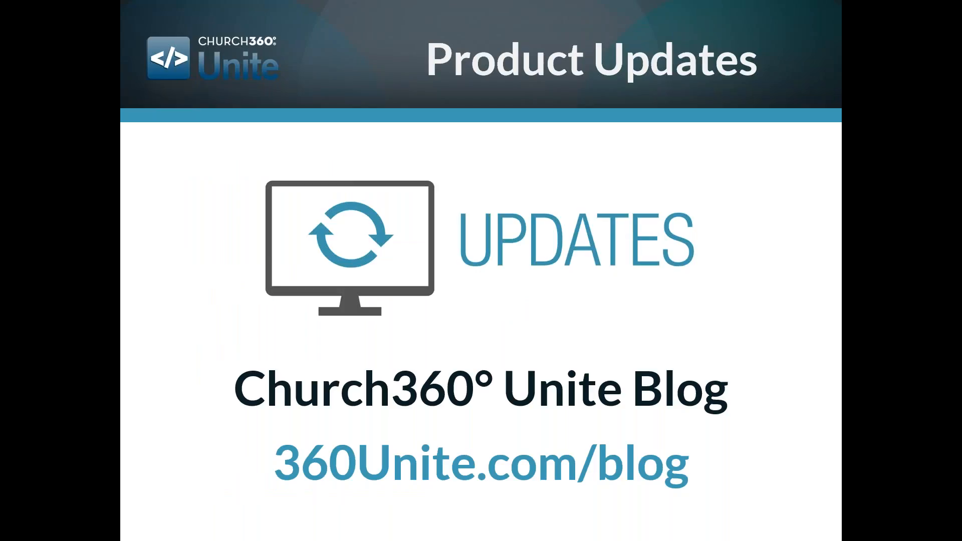
{"action": "left_click", "coordinate": [371, 229]}
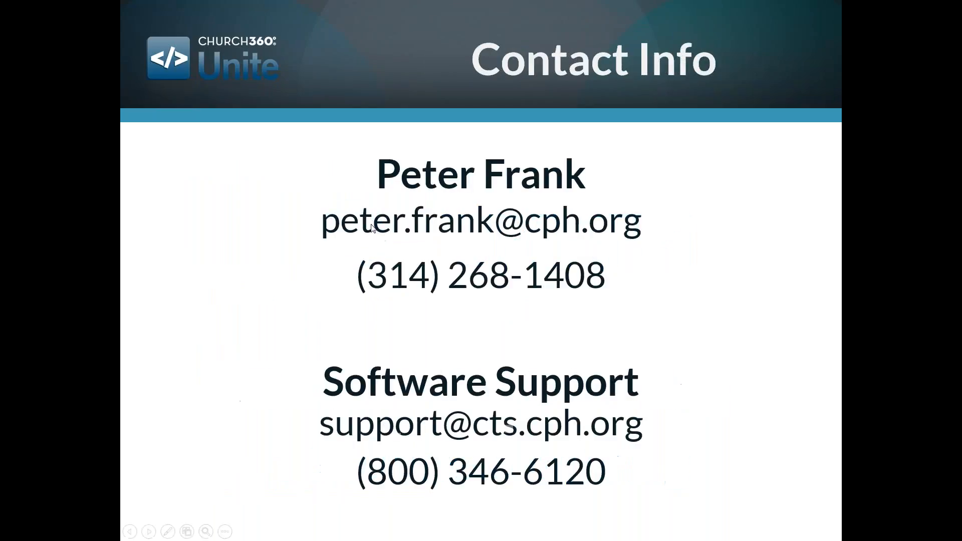
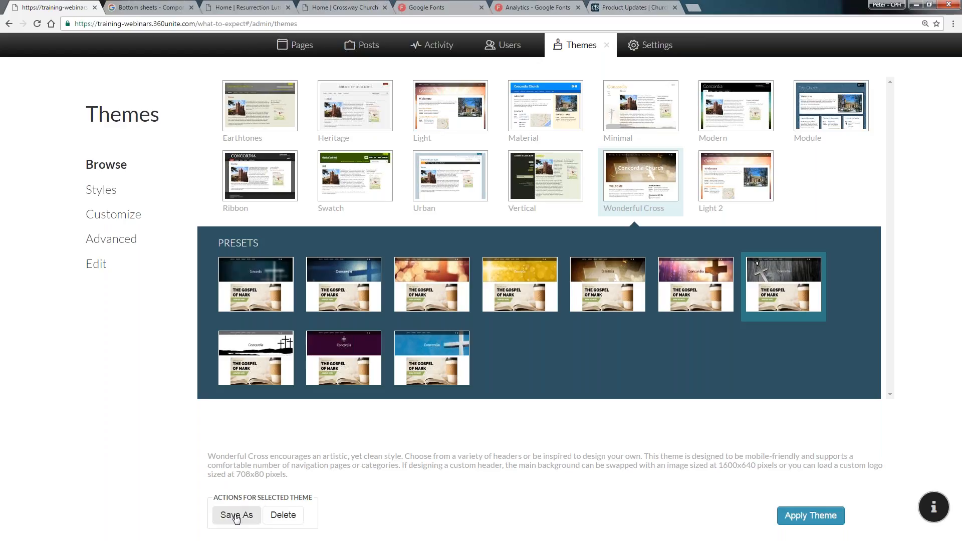
Save the Wonderful Cross theme as a new theme named My Church Theme
{"action": "left_click", "coordinate": [237, 515]}
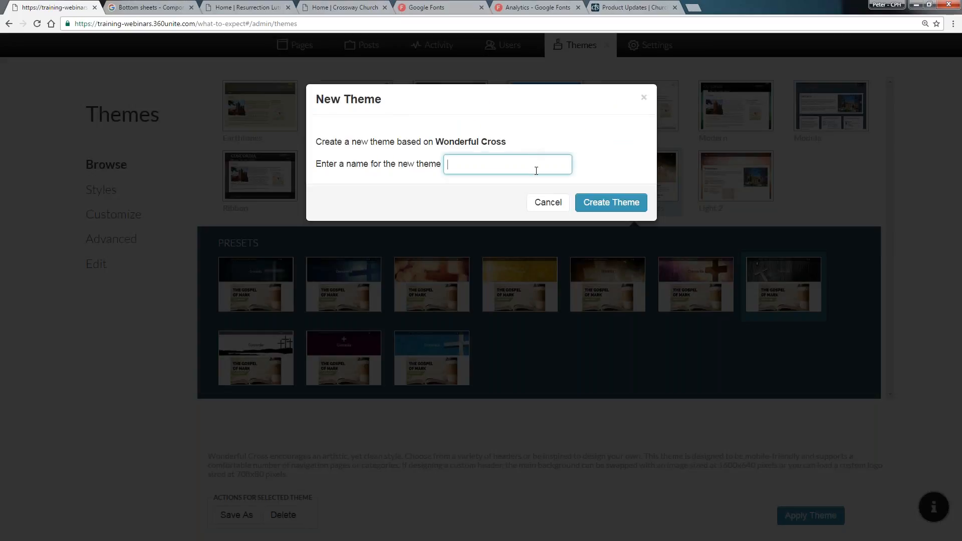
{"action": "type", "text": "My Church Theme"}
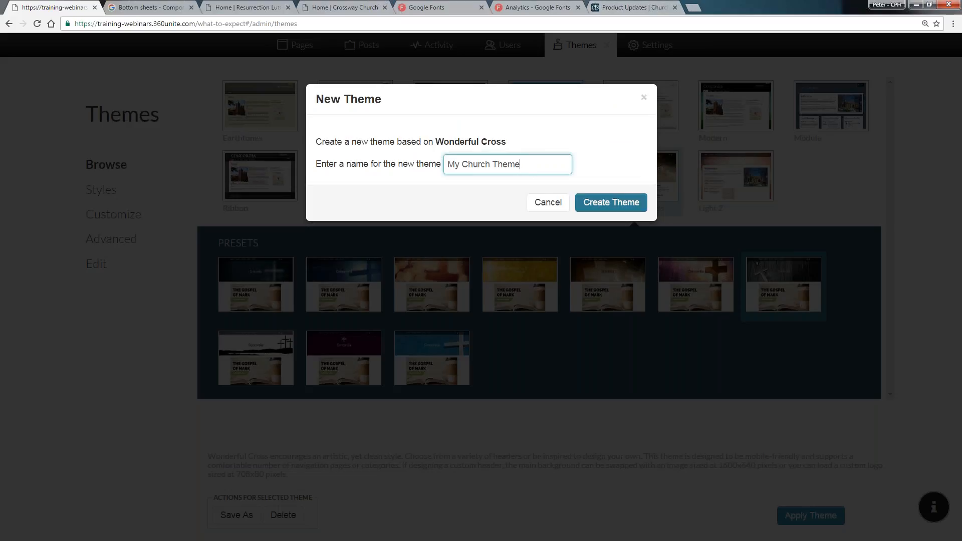
{"action": "left_click", "coordinate": [587, 200]}
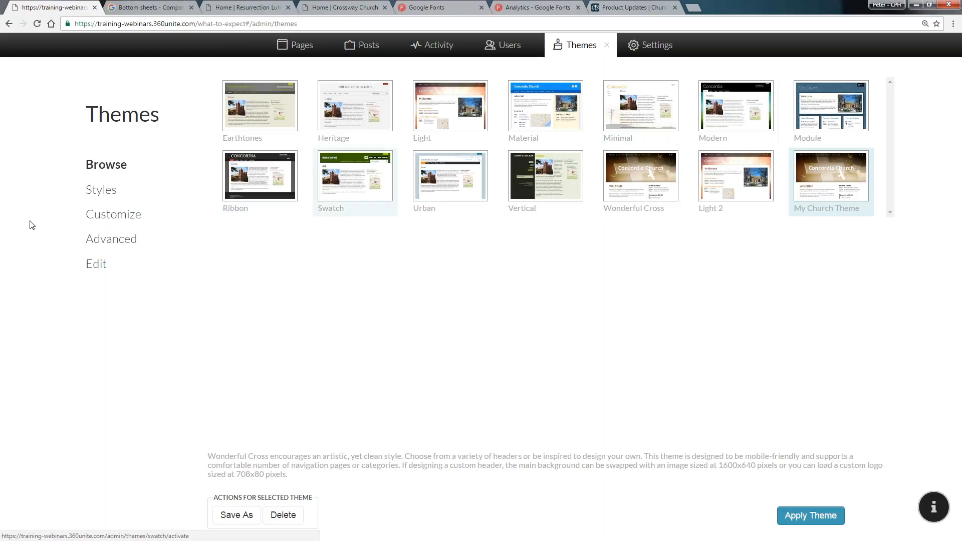
Apply the Light theme to the site from the theme browser
{"action": "left_click", "coordinate": [607, 49]}
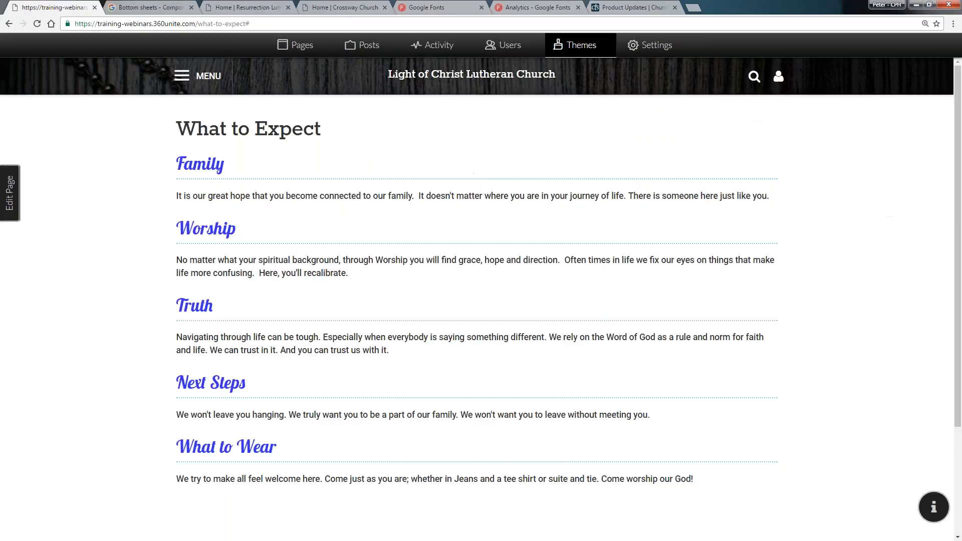
{"action": "left_click", "coordinate": [591, 51]}
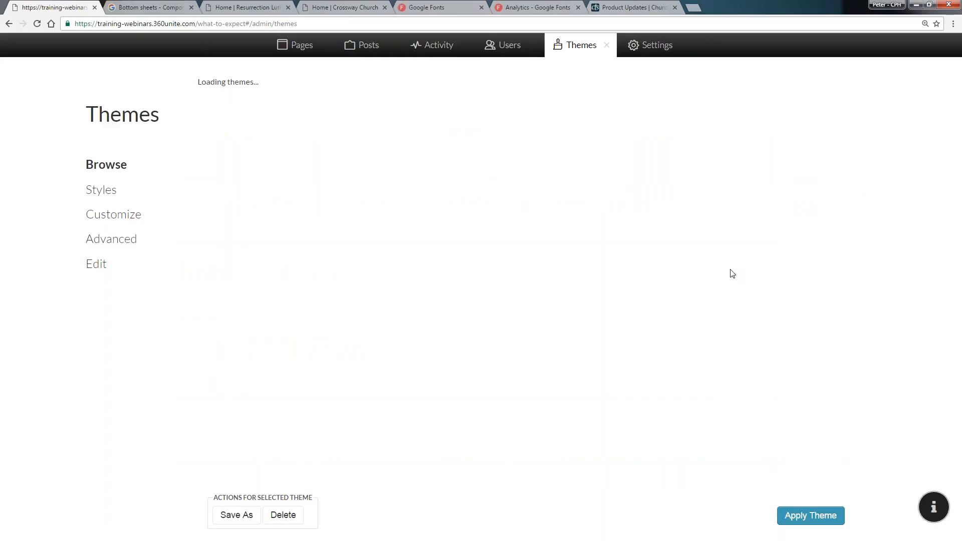
{"action": "left_click", "coordinate": [450, 108]}
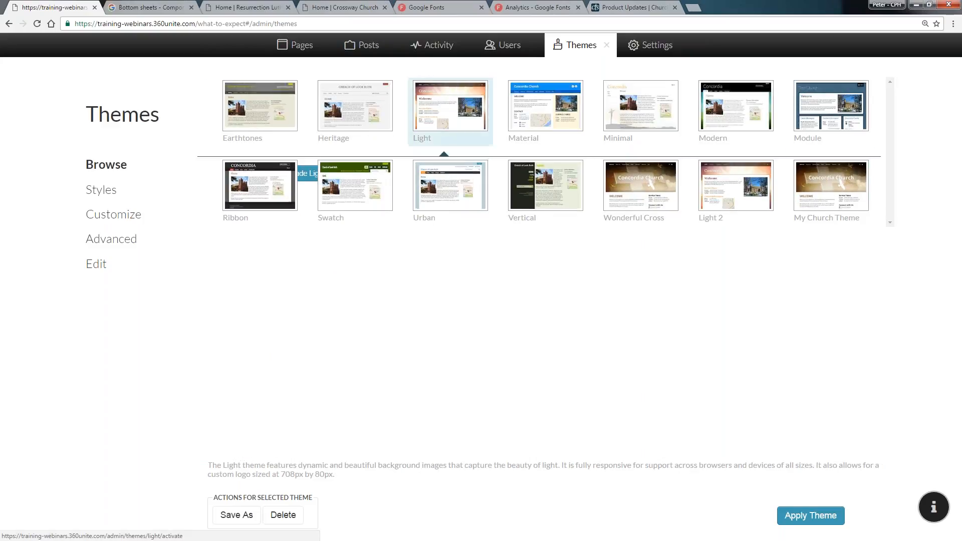
{"action": "left_click", "coordinate": [810, 516]}
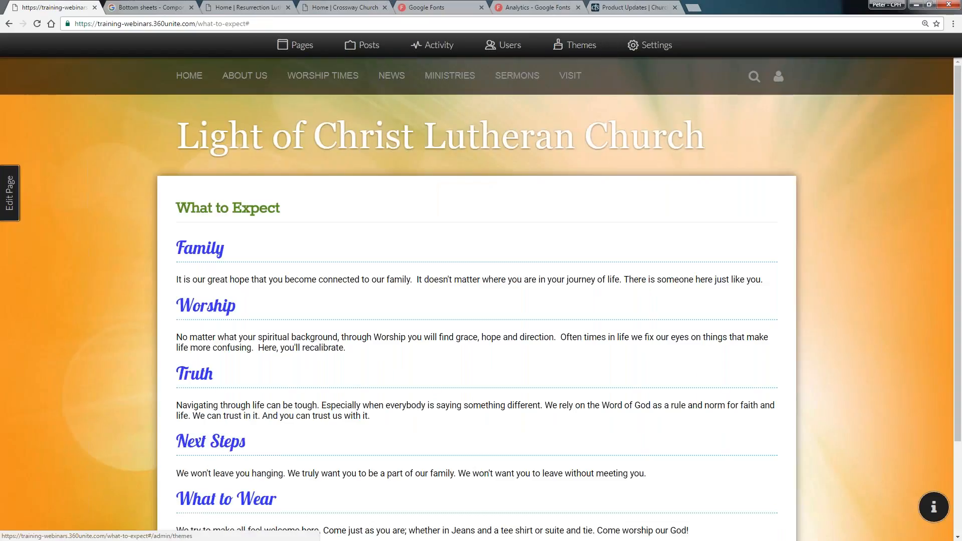
Apply My Church Theme to the site and review the What to Expect page
{"action": "left_click", "coordinate": [593, 53]}
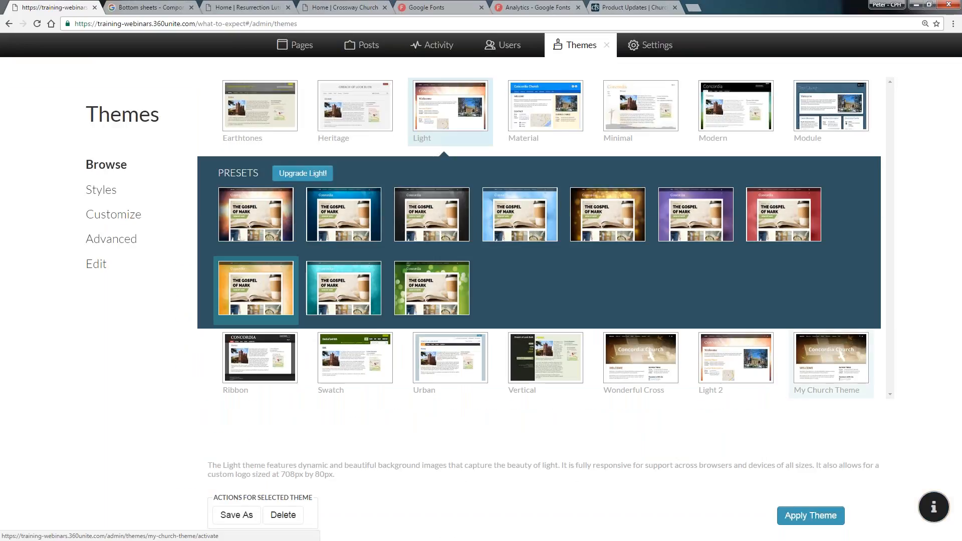
{"action": "left_click", "coordinate": [831, 359]}
{"action": "left_click", "coordinate": [811, 517]}
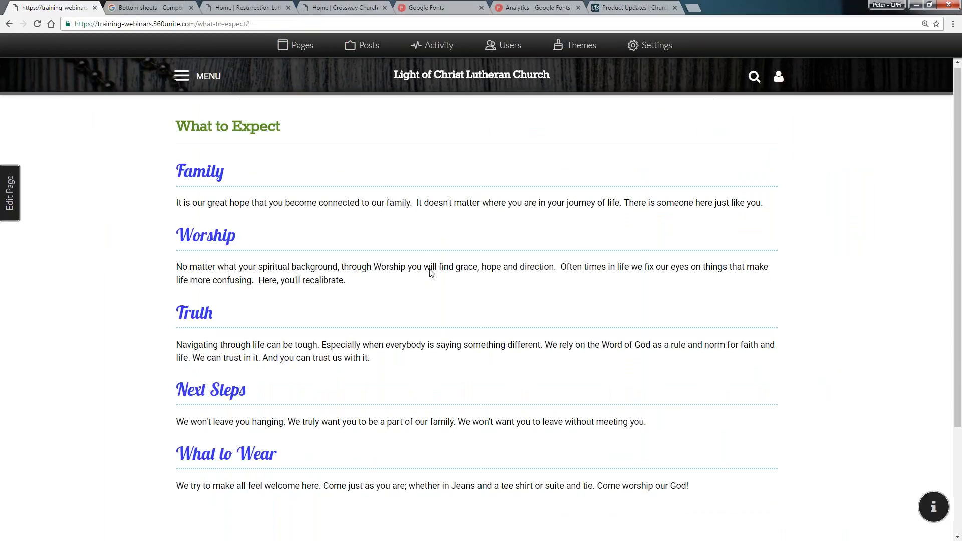
{"action": "scroll", "coordinate": [430, 272], "scroll_direction": "down", "scroll_amount": 3}
{"action": "scroll", "coordinate": [431, 272], "scroll_direction": "up", "scroll_amount": 3}
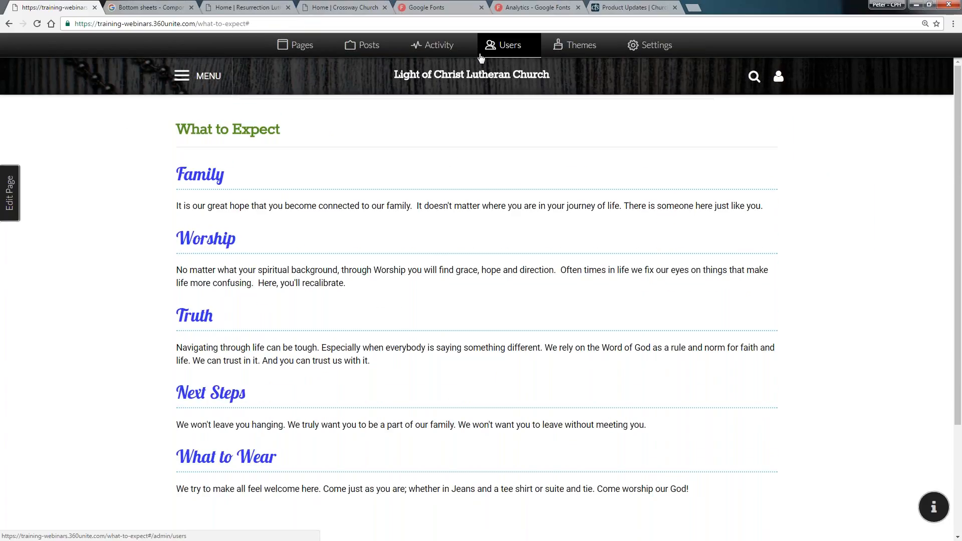
Browse the Modern theme's presets and preview one of them
{"action": "left_click", "coordinate": [549, 54]}
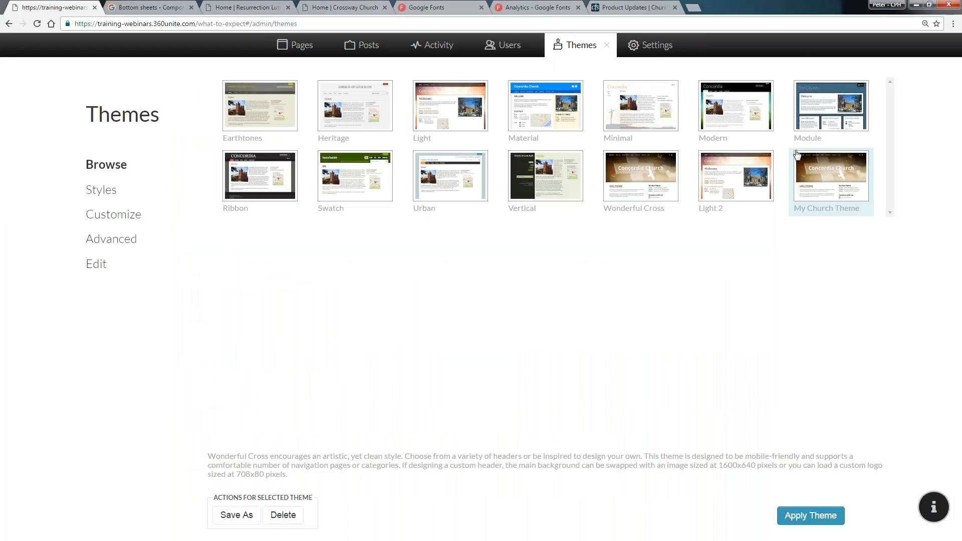
{"action": "left_click", "coordinate": [740, 115]}
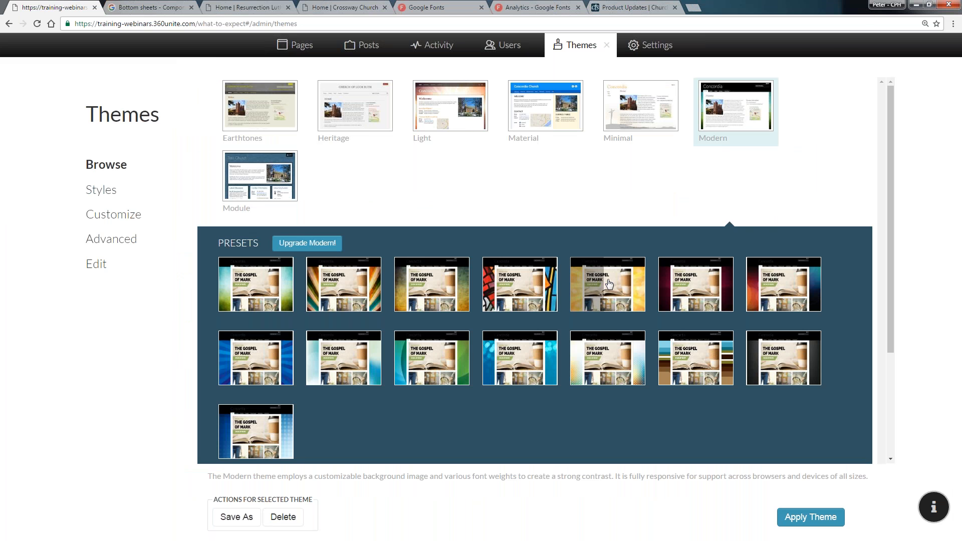
{"action": "left_click", "coordinate": [609, 284]}
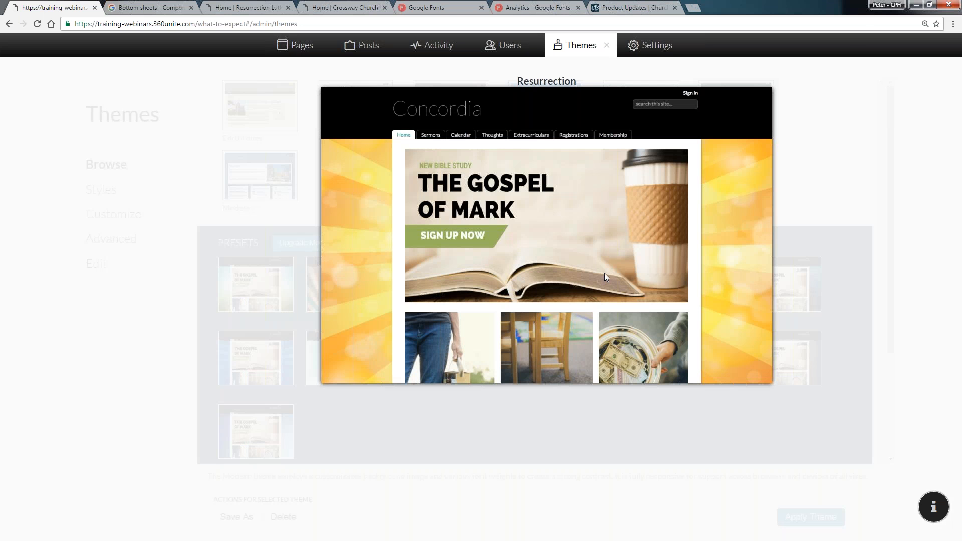
{"action": "left_click", "coordinate": [603, 265]}
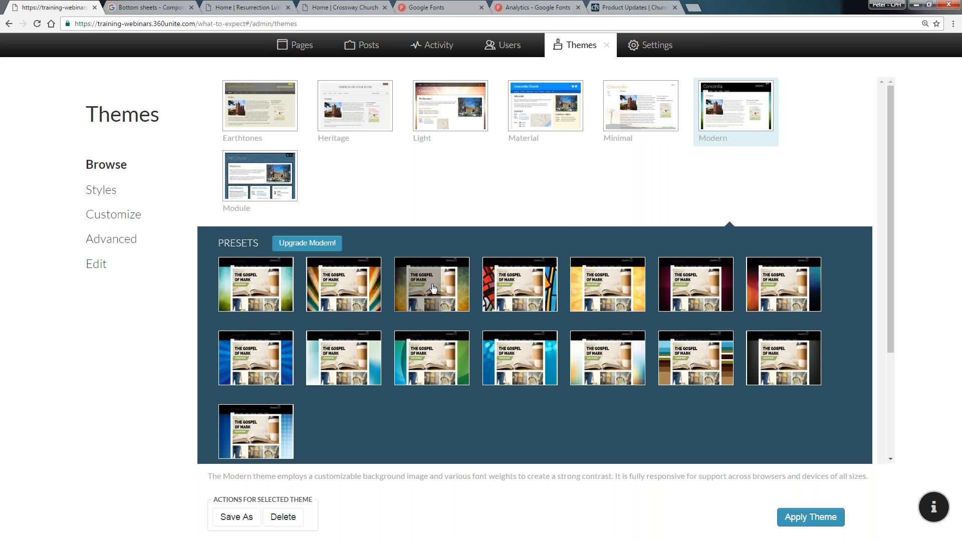
{"action": "left_click", "coordinate": [432, 285]}
{"action": "left_click", "coordinate": [430, 282]}
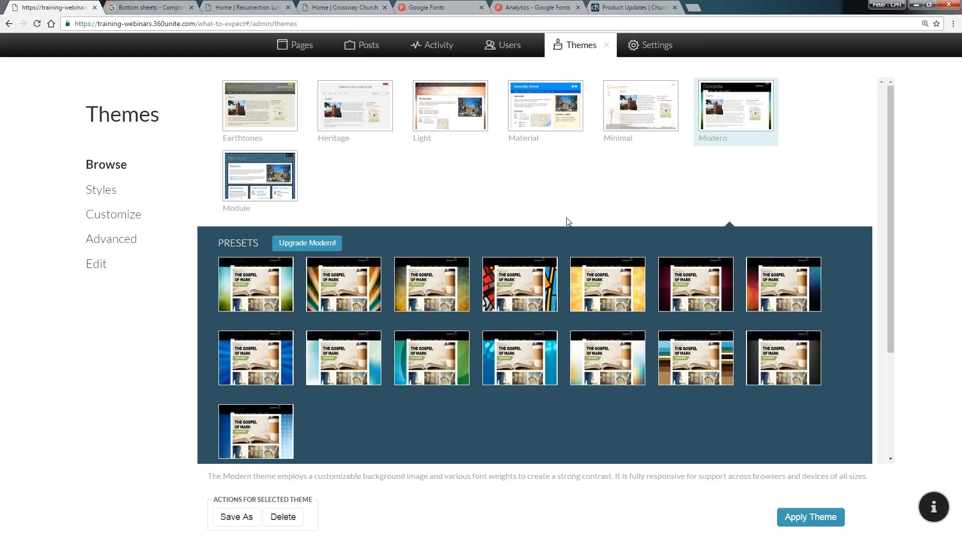
{"action": "left_click", "coordinate": [730, 127]}
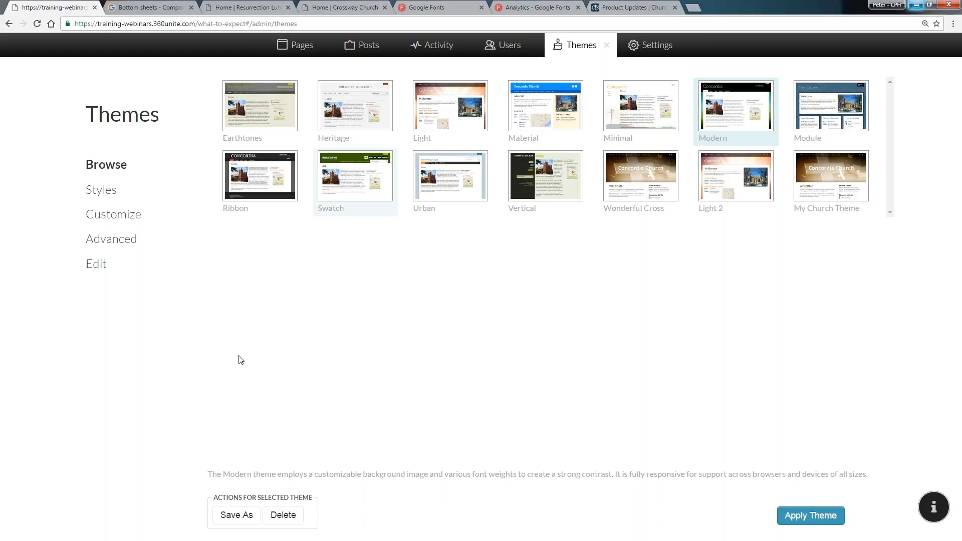
Open the theme Styles list and open and close the feedback panel
{"action": "left_click", "coordinate": [103, 190]}
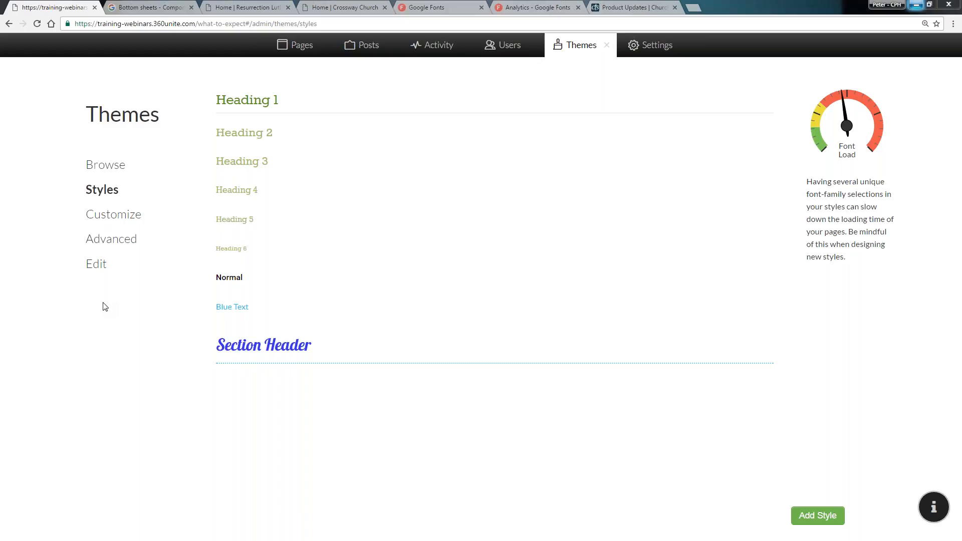
{"action": "left_click", "coordinate": [935, 509]}
{"action": "left_click", "coordinate": [897, 469]}
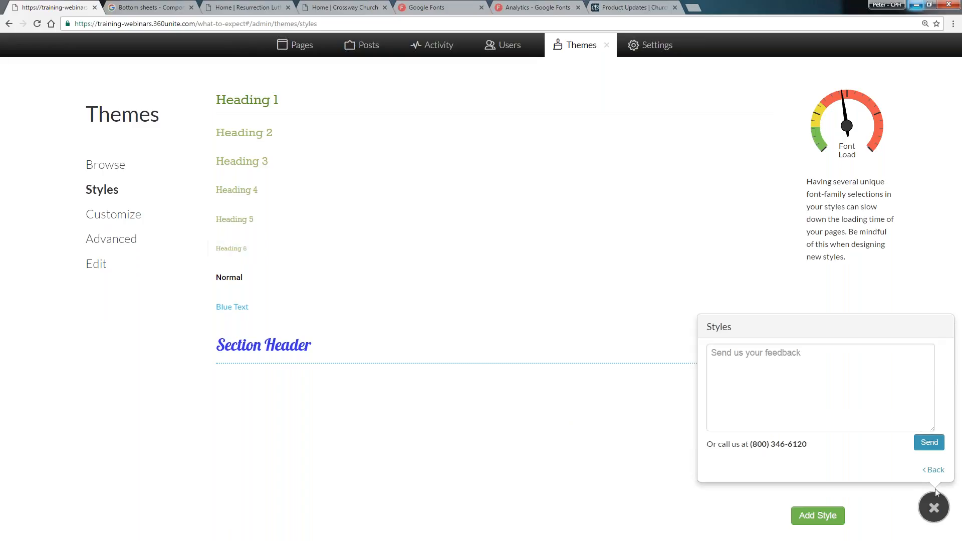
{"action": "left_click", "coordinate": [934, 509]}
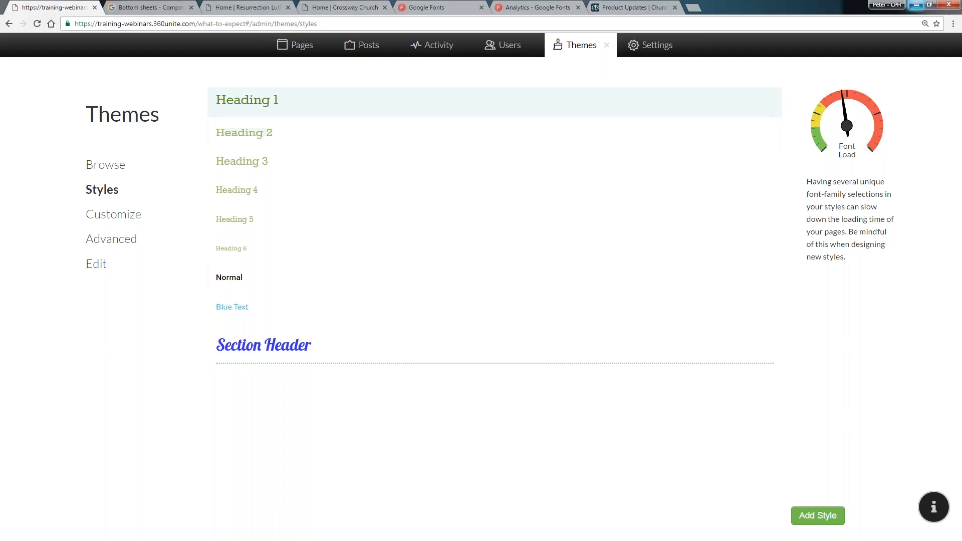
Apply the purple preset of the Material theme
{"action": "left_click", "coordinate": [149, 167]}
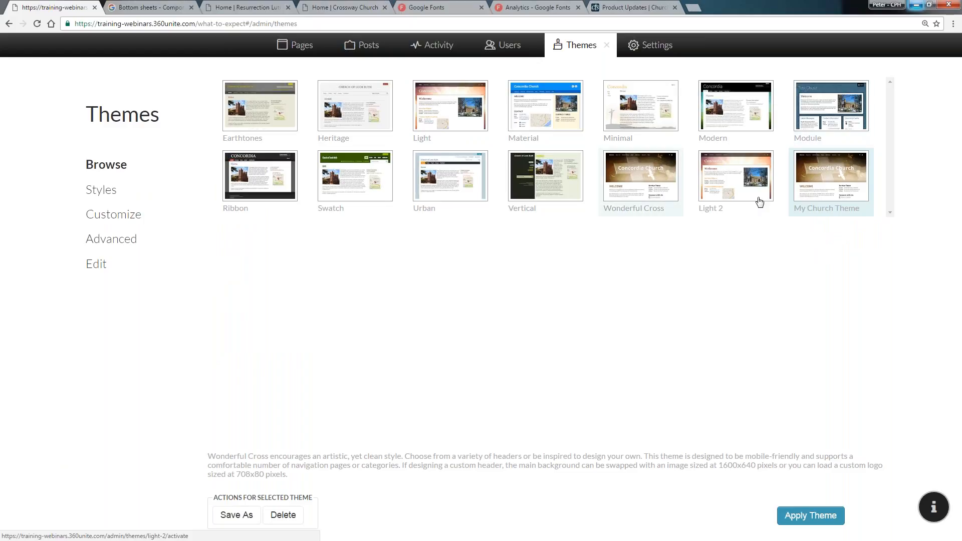
{"action": "left_click", "coordinate": [559, 114]}
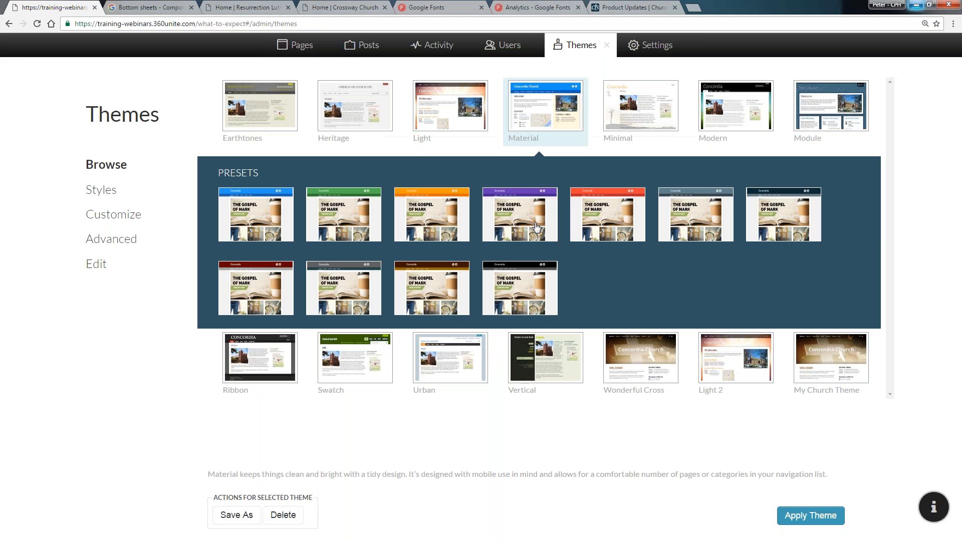
{"action": "left_click", "coordinate": [537, 227]}
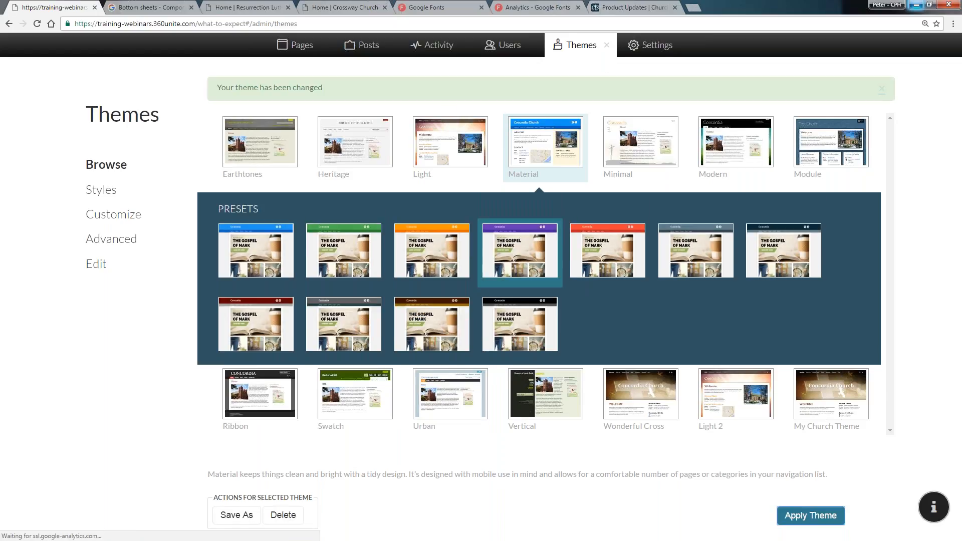
Choose the Congregation.jpg image as the theme's banner in the Customize section
{"action": "left_click", "coordinate": [120, 222]}
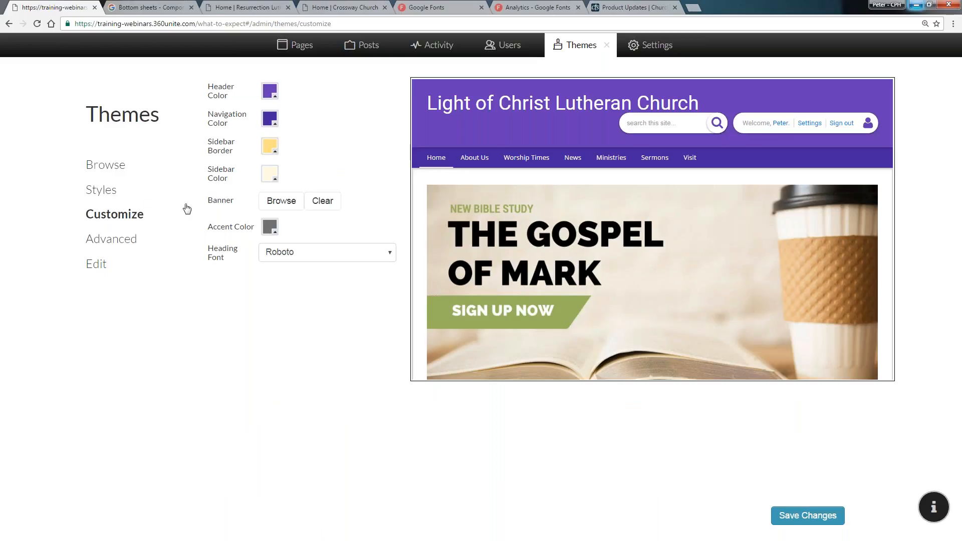
{"action": "left_click", "coordinate": [271, 200]}
{"action": "left_click", "coordinate": [295, 204]}
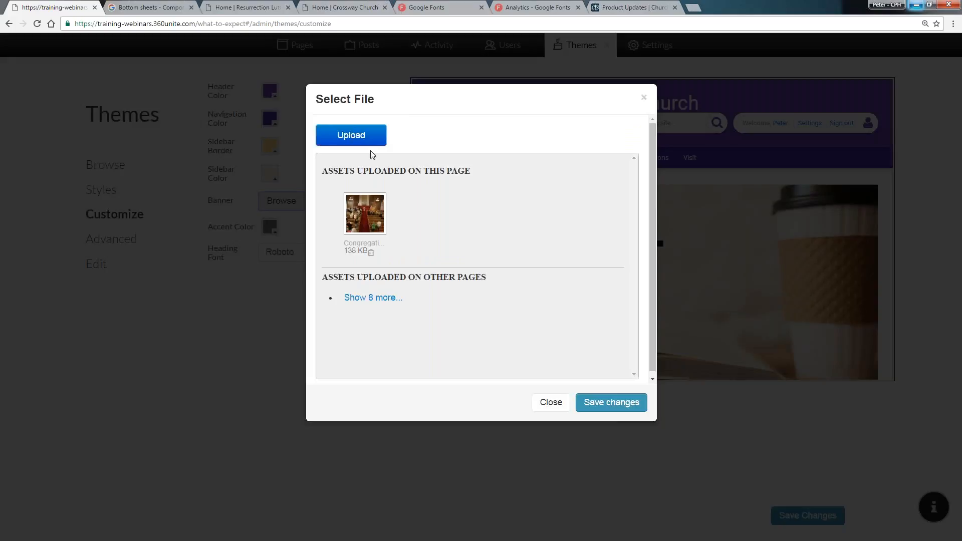
{"action": "left_click", "coordinate": [368, 221]}
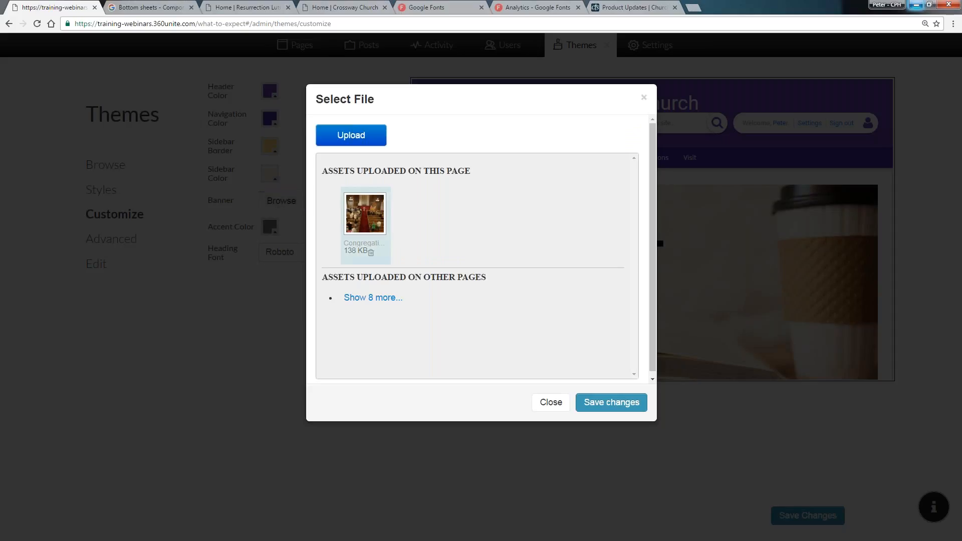
{"action": "left_click", "coordinate": [609, 401]}
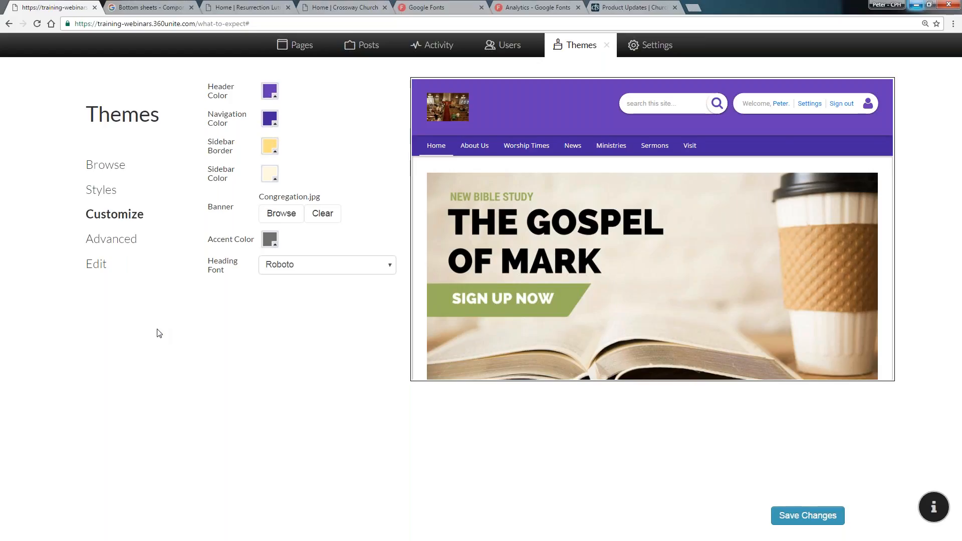
Browse the Advanced, Customize and Styles sections of the theme settings
{"action": "left_click", "coordinate": [120, 248]}
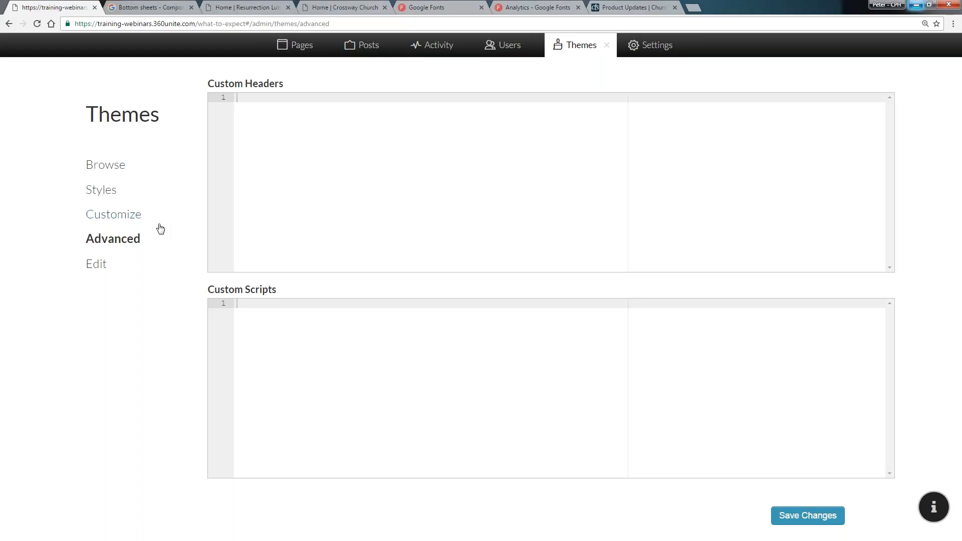
{"action": "left_click", "coordinate": [114, 216]}
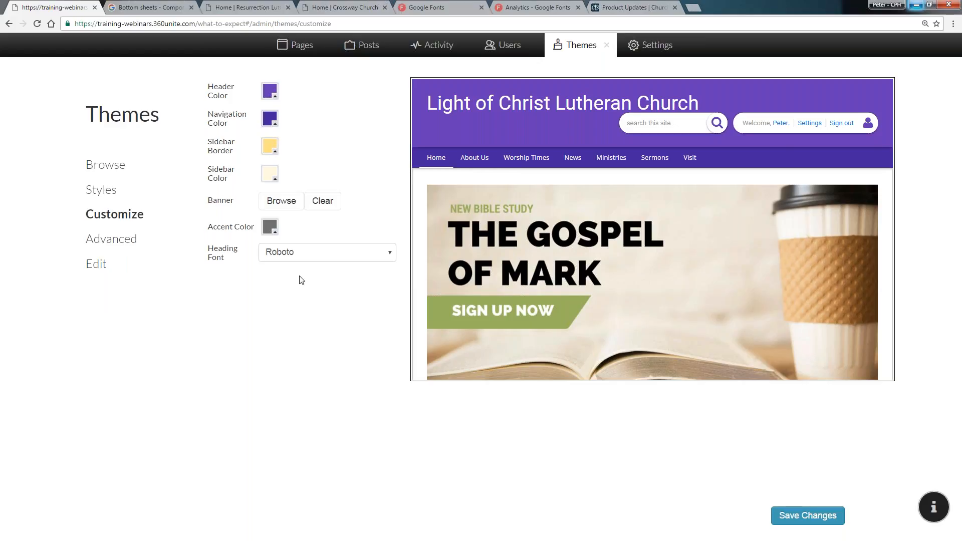
{"action": "left_click", "coordinate": [116, 193]}
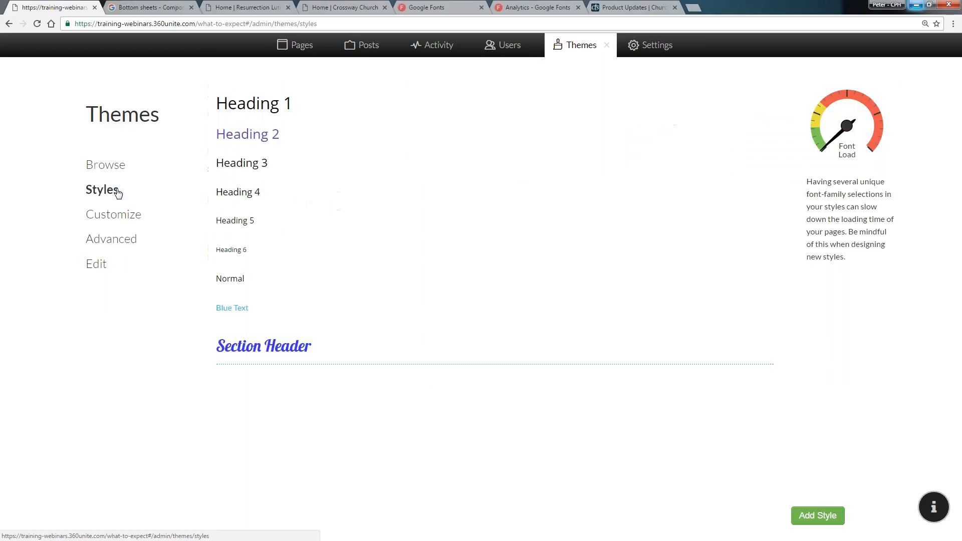